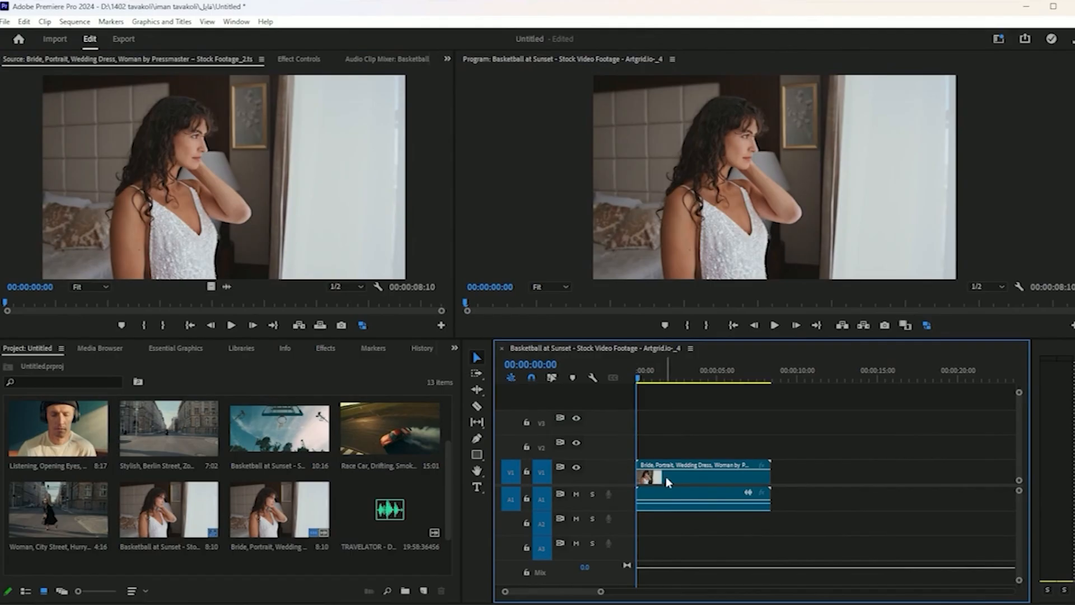
- Delete the bride clip from the timeline and place the Stylish, Berlin Street clip at the start of V1
drag(809, 457, 739, 530)
key(Delete)
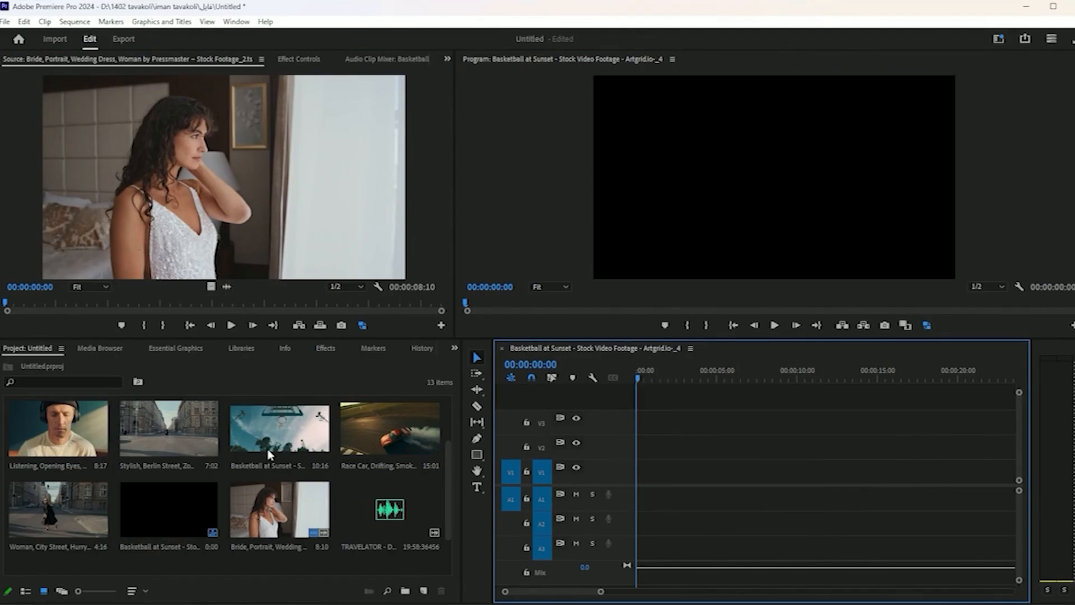
drag(180, 430, 637, 476)
click(550, 338)
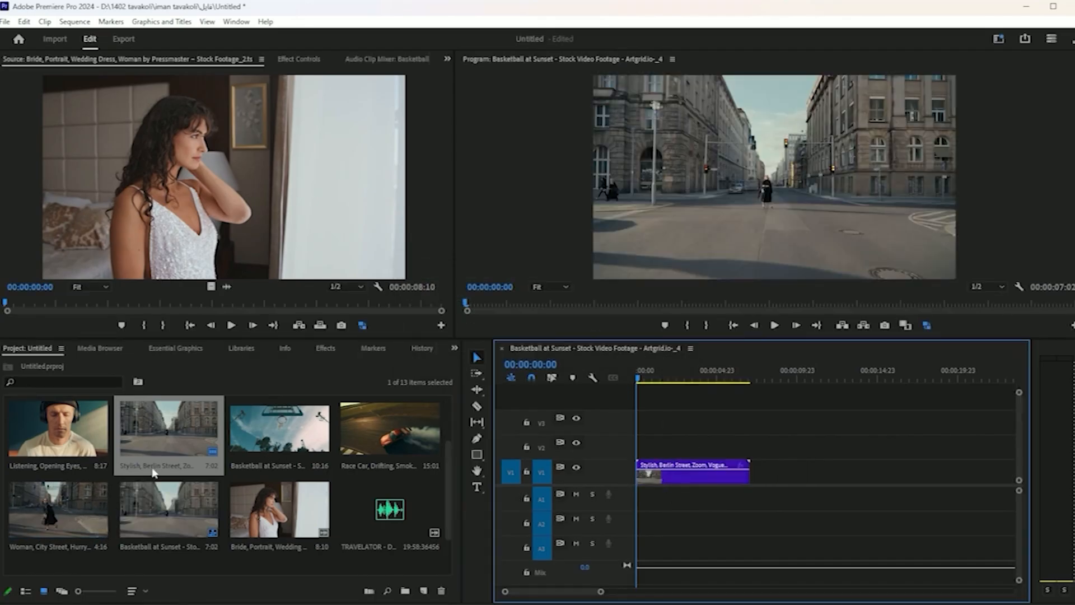
- Add the Race Car clip on V2 directly after the street clip, and the bride clip on V1/A1 directly after the Race Car clip
drag(391, 428, 759, 459)
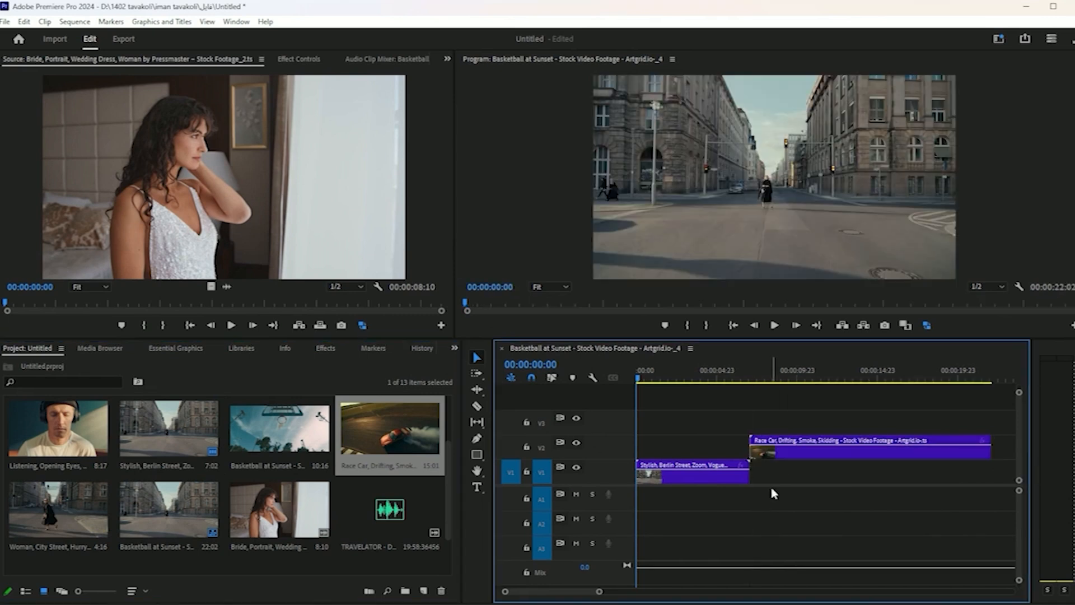
key(minus)
key(minus)
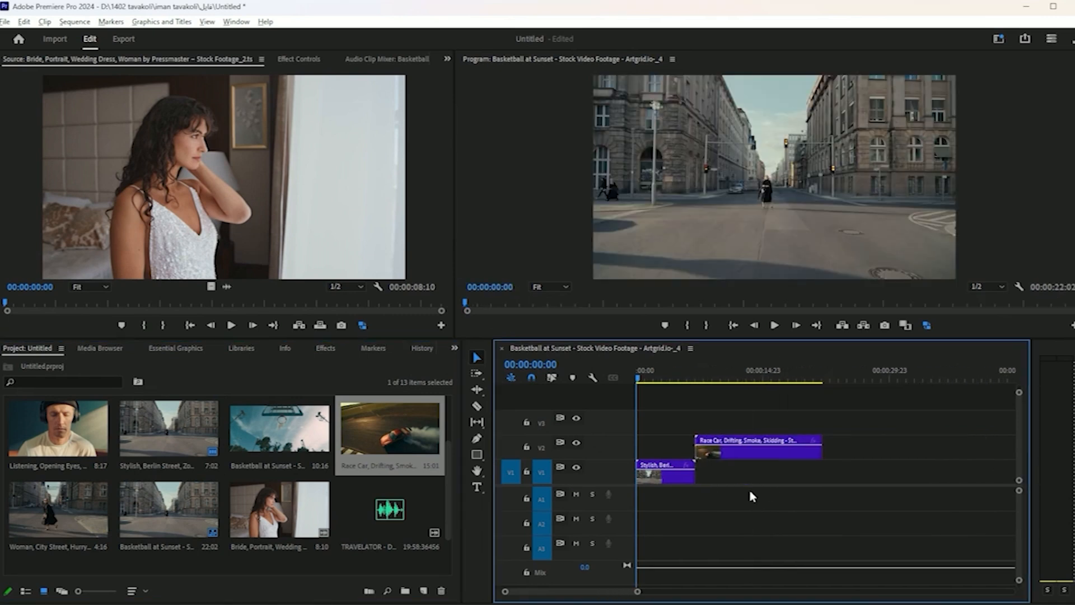
drag(280, 509, 748, 504)
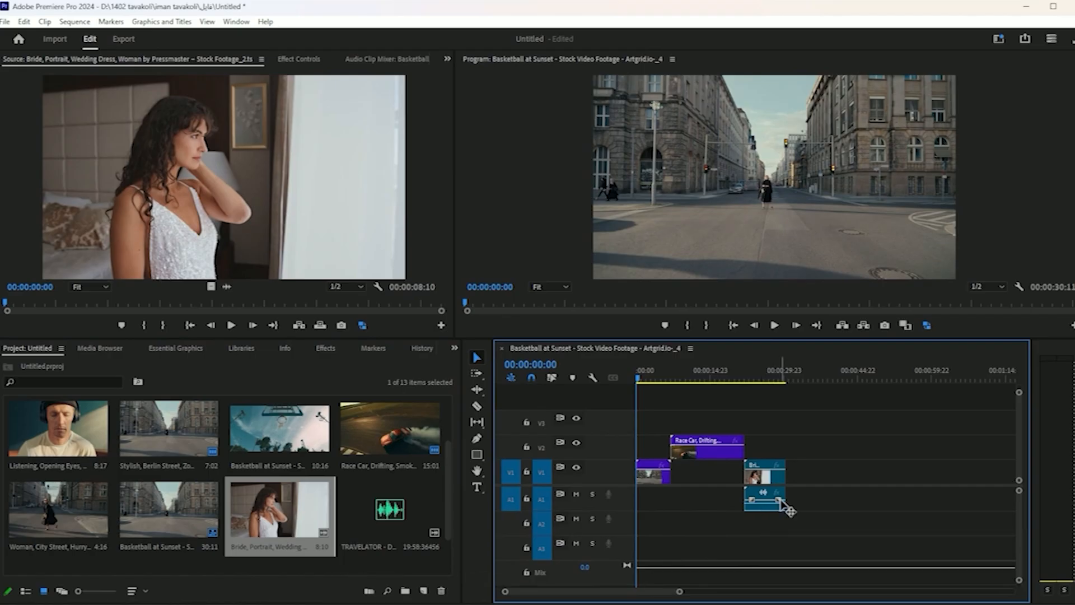
- Move the Race Car clip earlier so it overlaps the street clip, and place the Woman, City Street clip above it on V3
drag(693, 452, 674, 456)
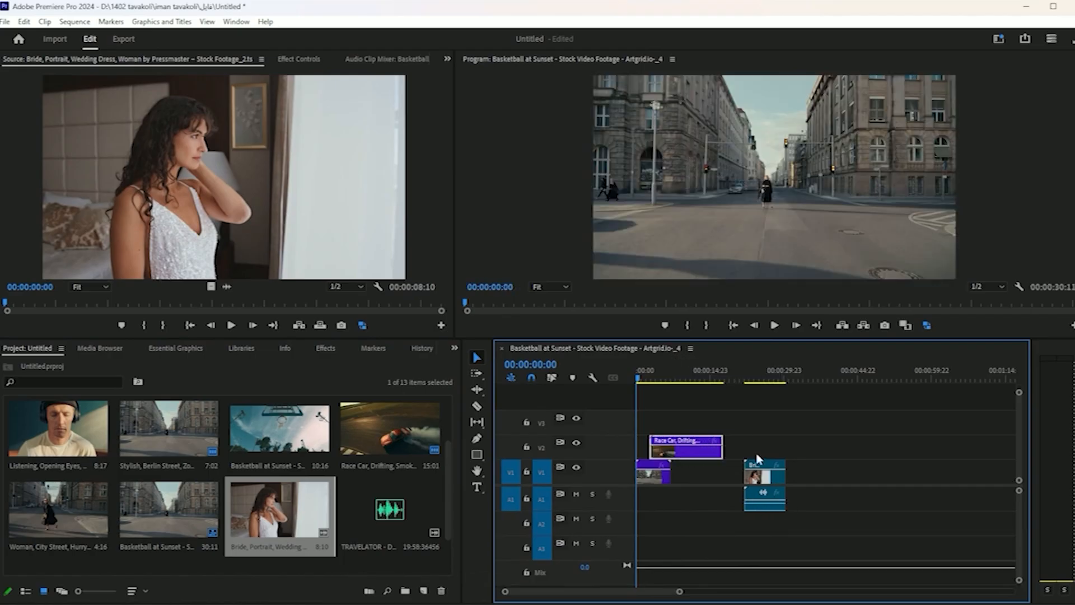
click(201, 514)
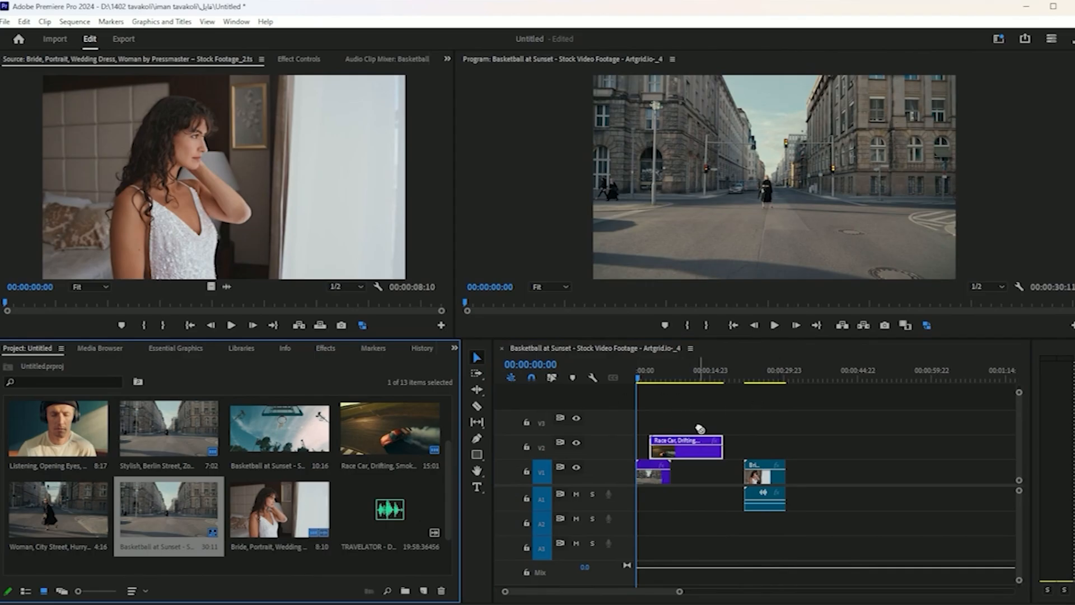
drag(66, 515, 694, 421)
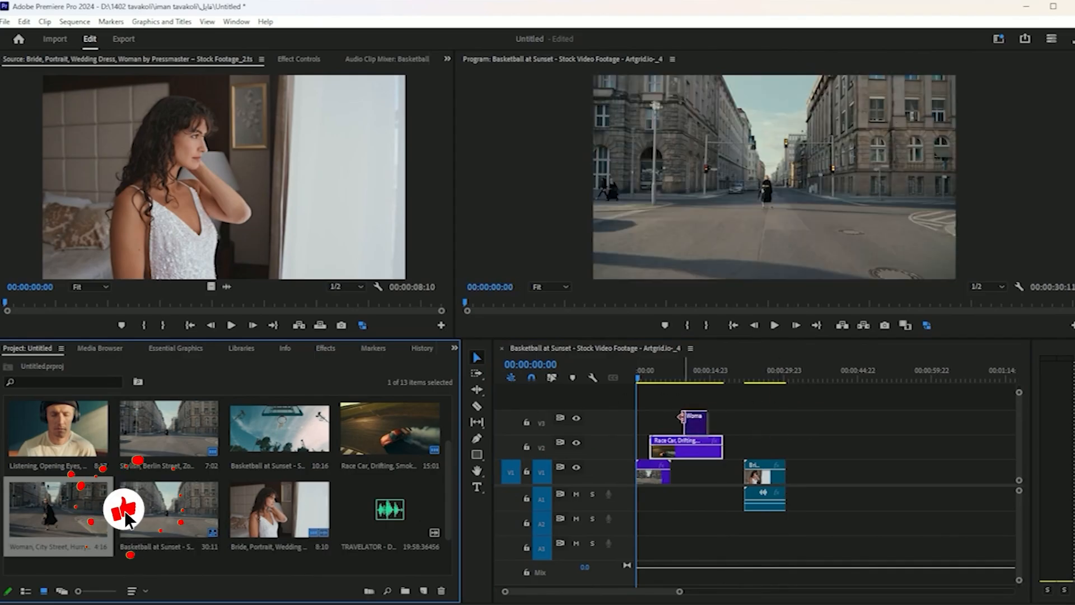
- Play the opening of the sequence and return the playhead to the start
key(space)
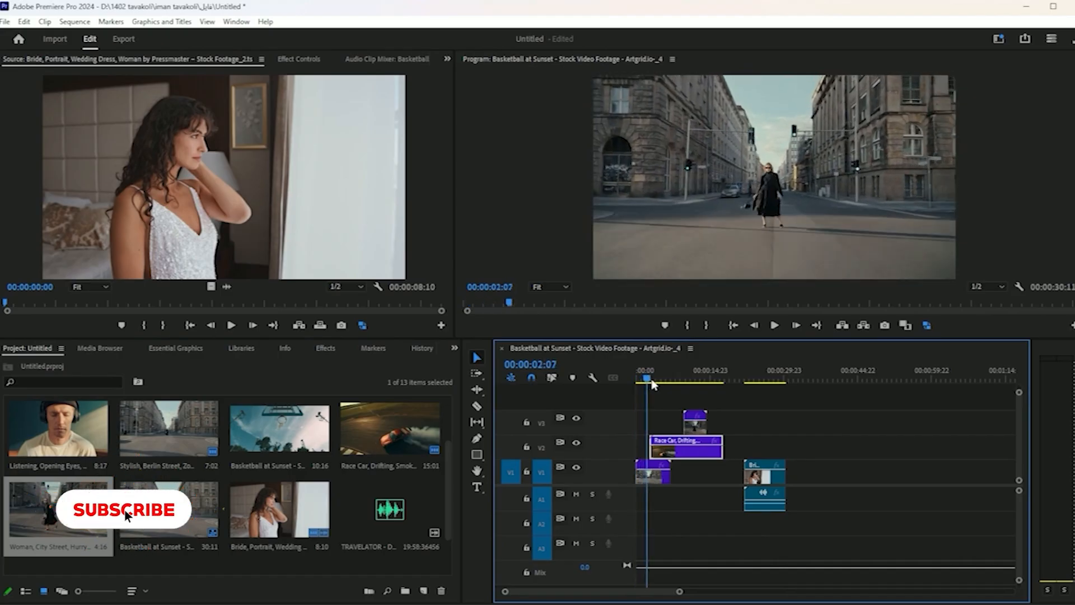
drag(651, 381, 615, 401)
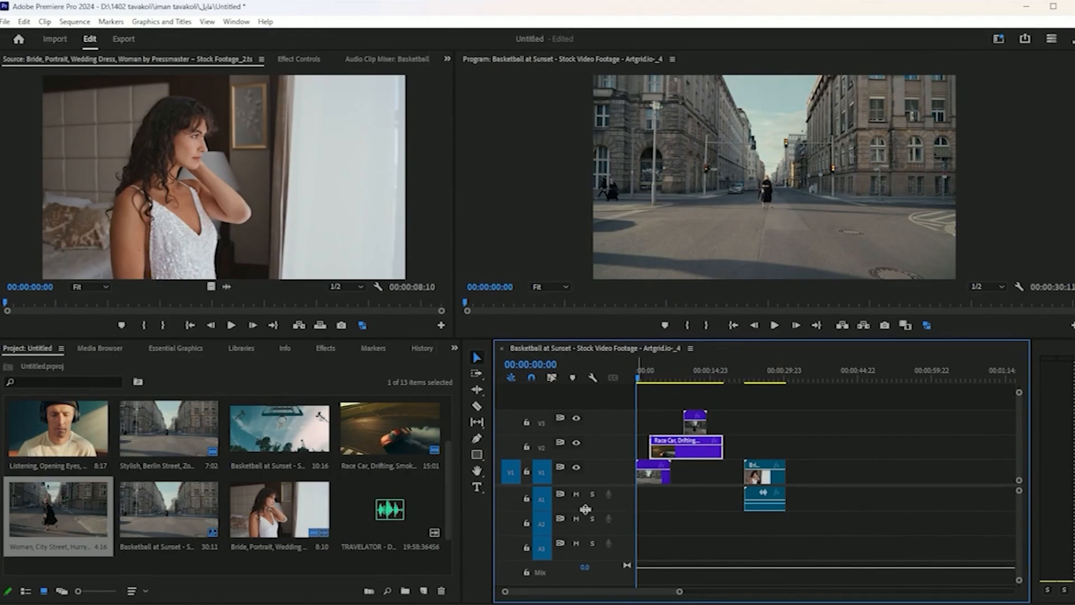
- Try adding the TRAVELATOR audio on A2 from the sequence start, and undo the placement
ctrl+click(778, 499)
ctrl+click(751, 499)
drag(390, 526, 622, 518)
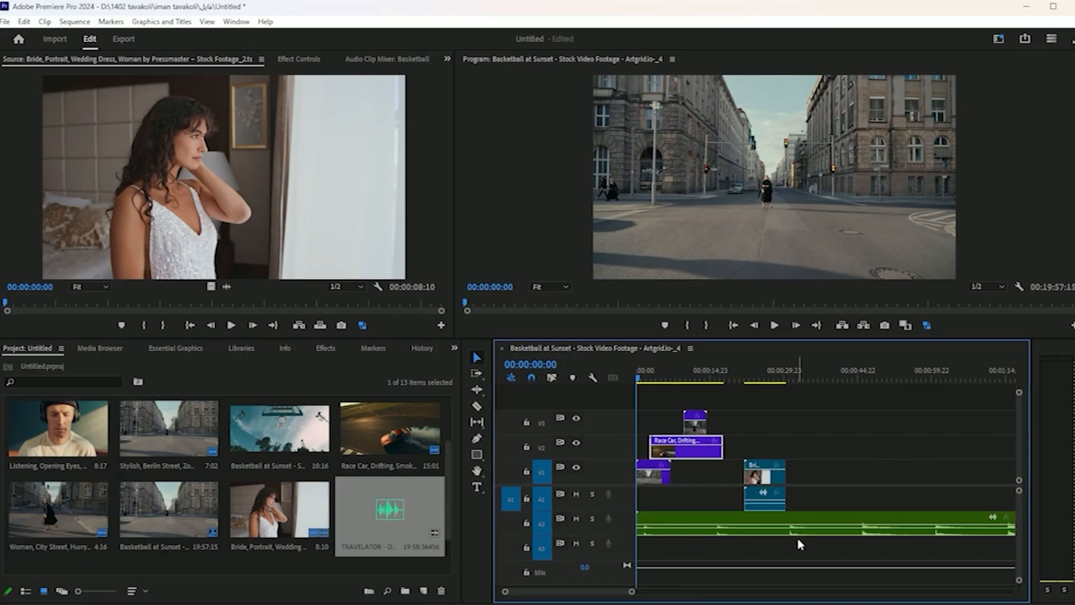
key(ctrl+z)
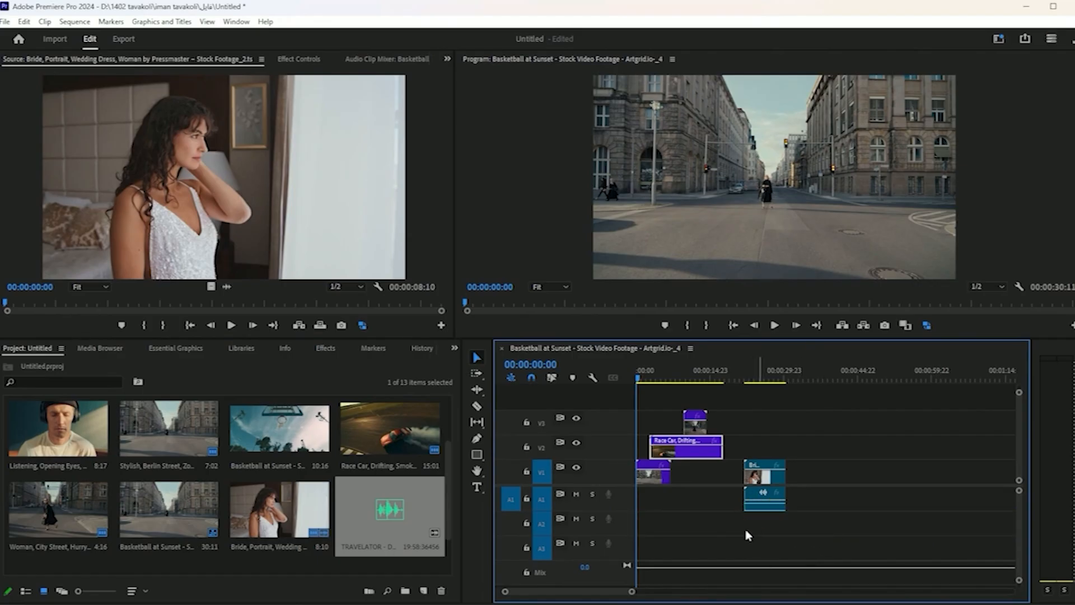
- Place the TORSION audio on A2 from the sequence start and only the bride clip's audio on A1 at about 43 seconds
scroll(312, 528, down, 1)
drag(50, 529, 662, 534)
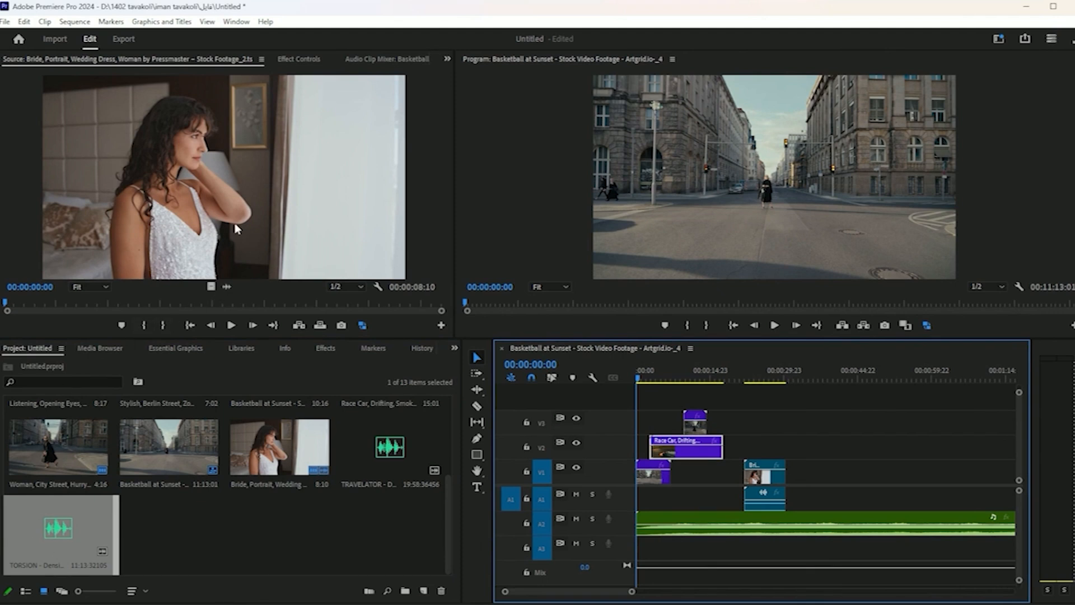
drag(226, 287, 899, 498)
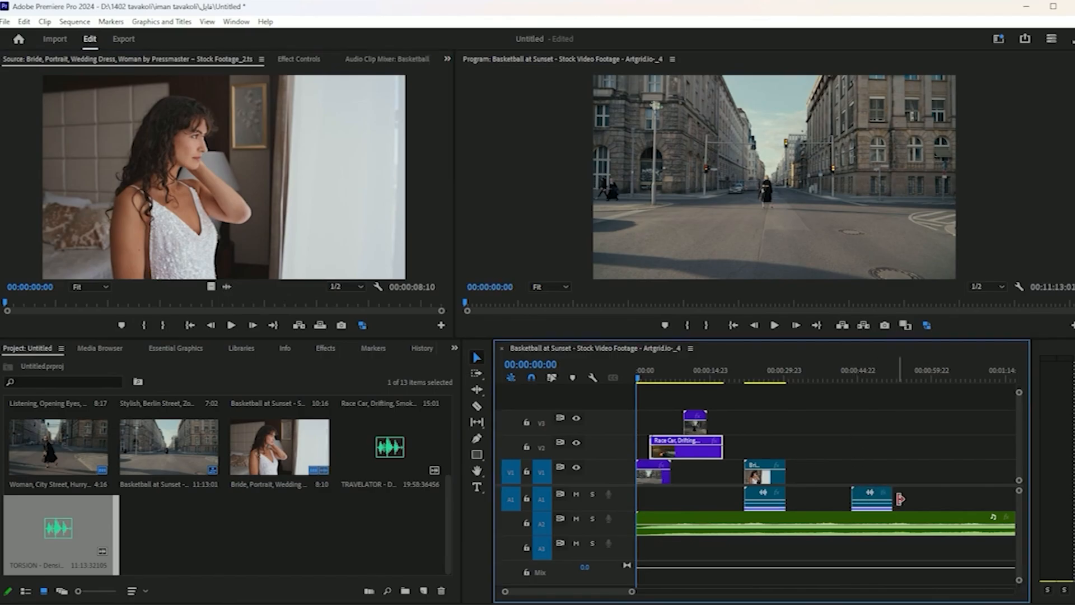
- Delete the TORSION audio on A2 and the audio-only bride clip on A1
mouse_move(913, 551)
mouse_down()
mouse_move(848, 485)
mouse_move(865, 508)
mouse_up()
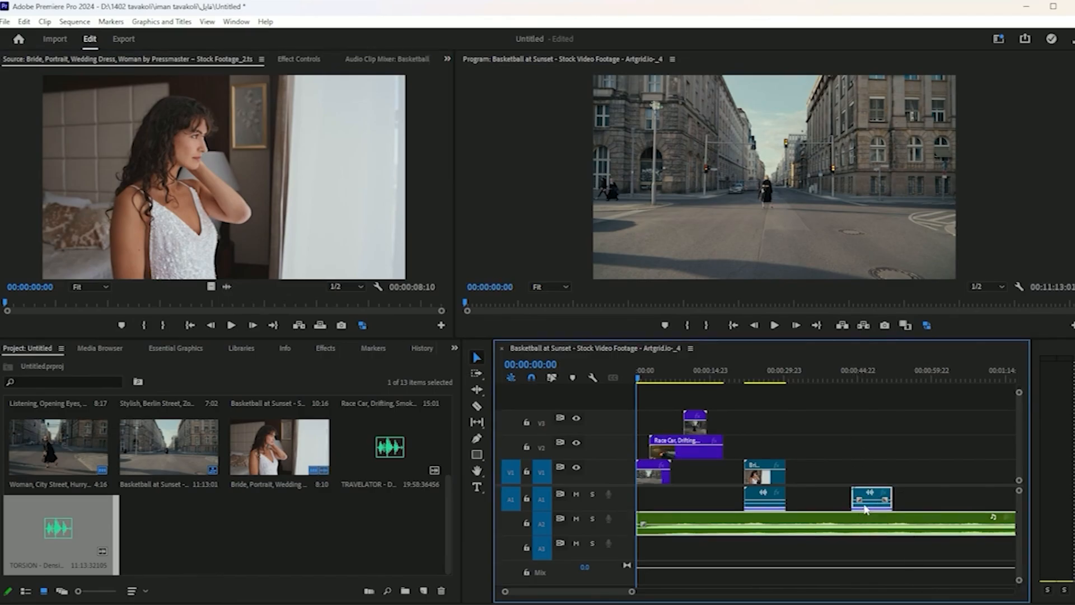
key(Delete)
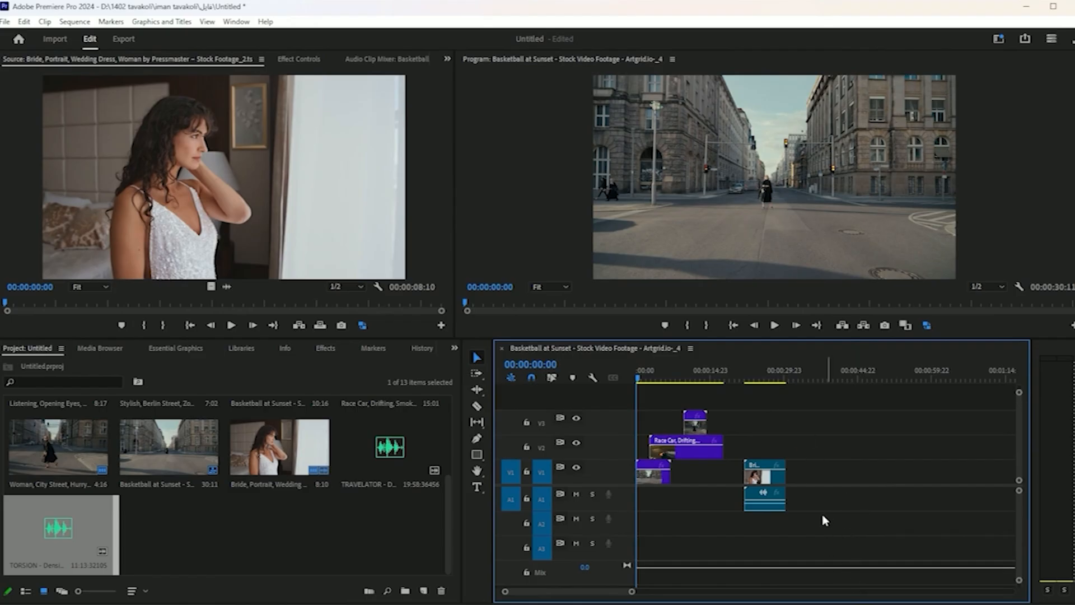
- Examine the layout of the timeline clips at several wider and closer zoom levels
drag(632, 594, 678, 592)
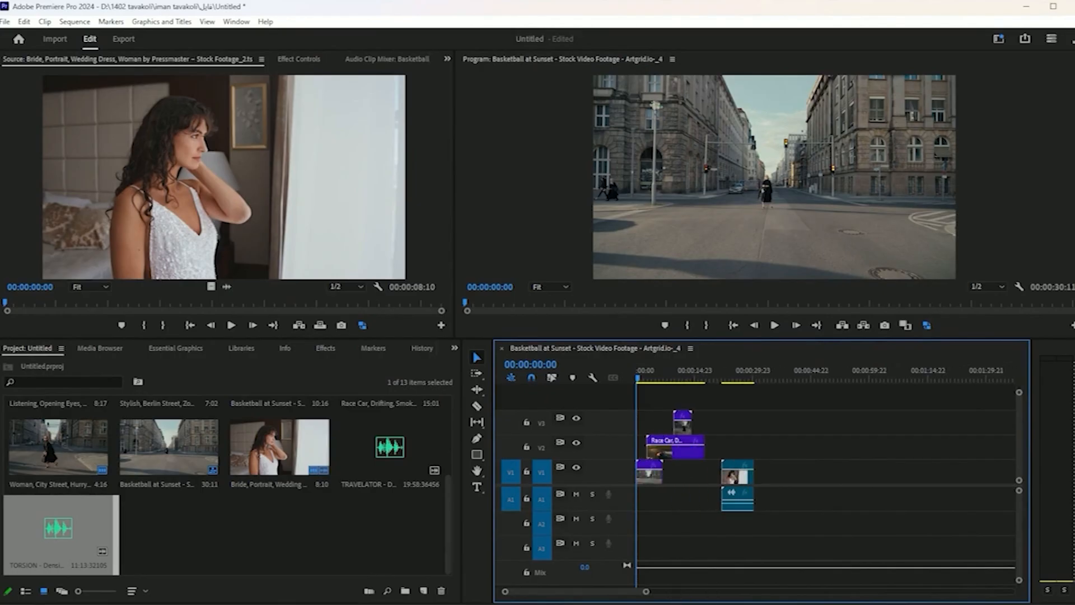
key(equal)
key(minus)
key(minus)
key(minus)
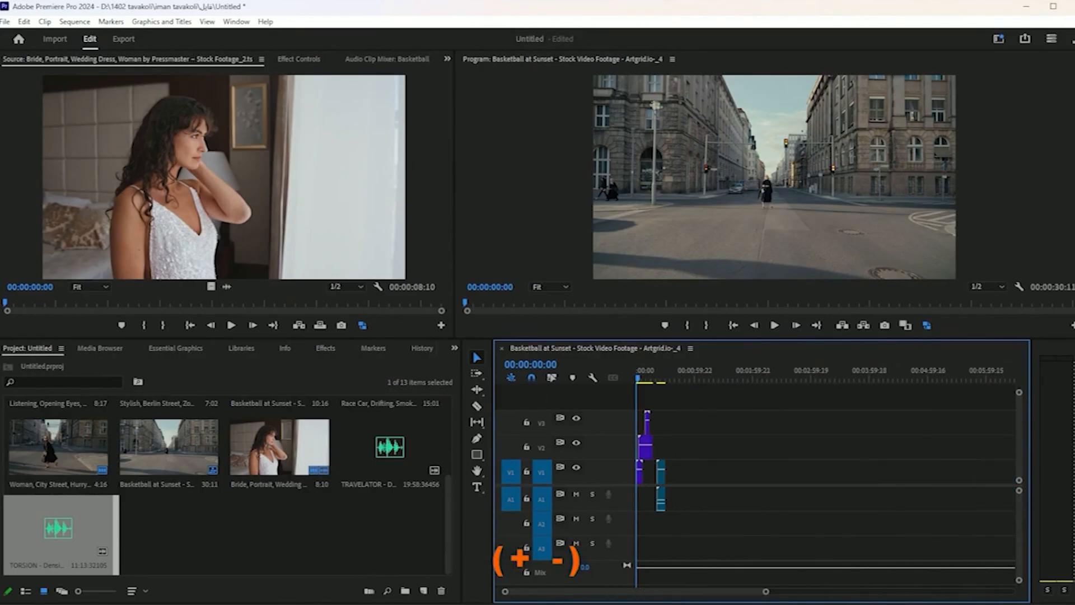
key(equal)
key(equal)
key(equal)
key(equal)
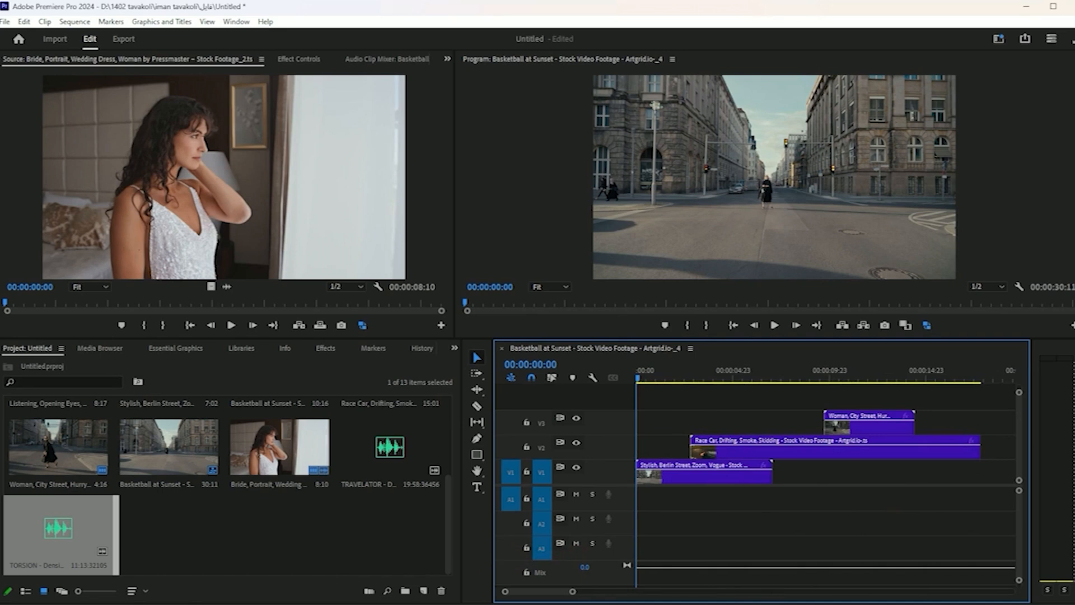
alt+scroll(759, 554, down, 8)
scroll(757, 554, up, 3)
drag(643, 591, 562, 593)
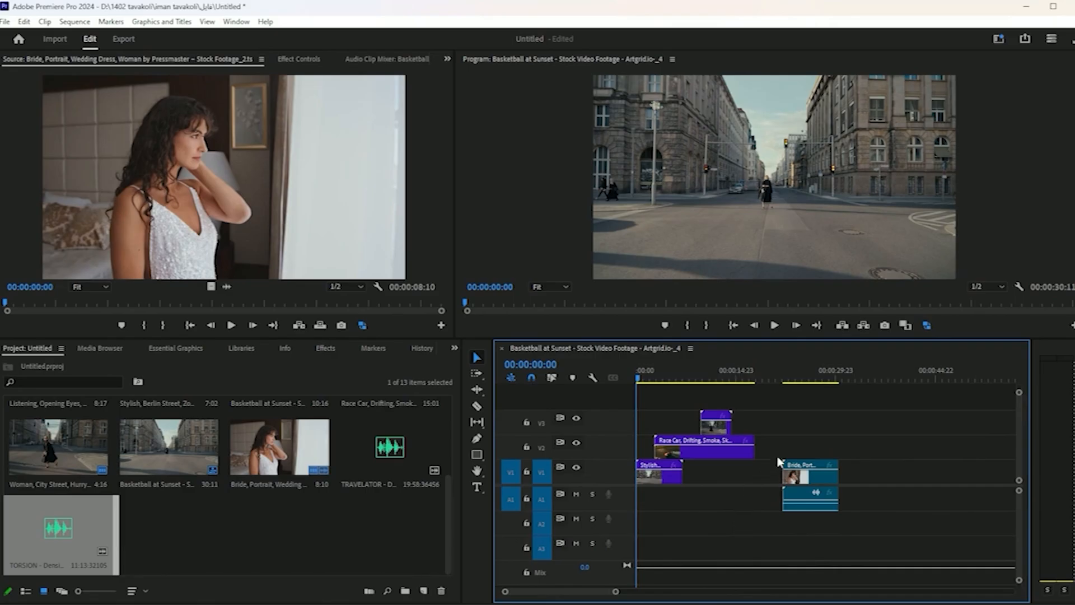
- Move the bride clip and its audio earlier so they start where the Race Car clip ends, and fit the whole sequence in view
drag(812, 497, 784, 496)
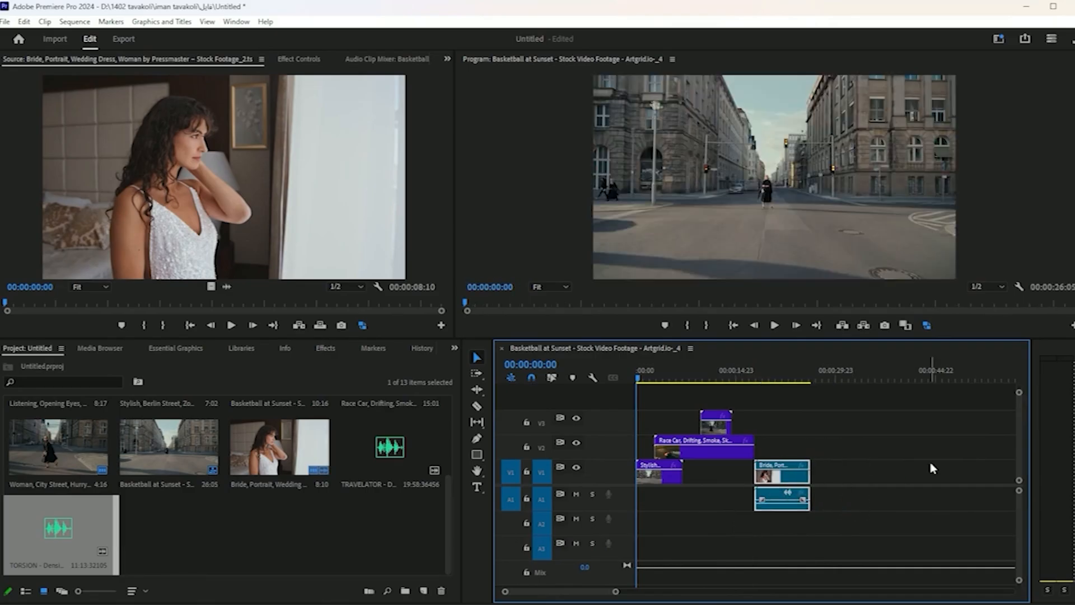
key(backslash)
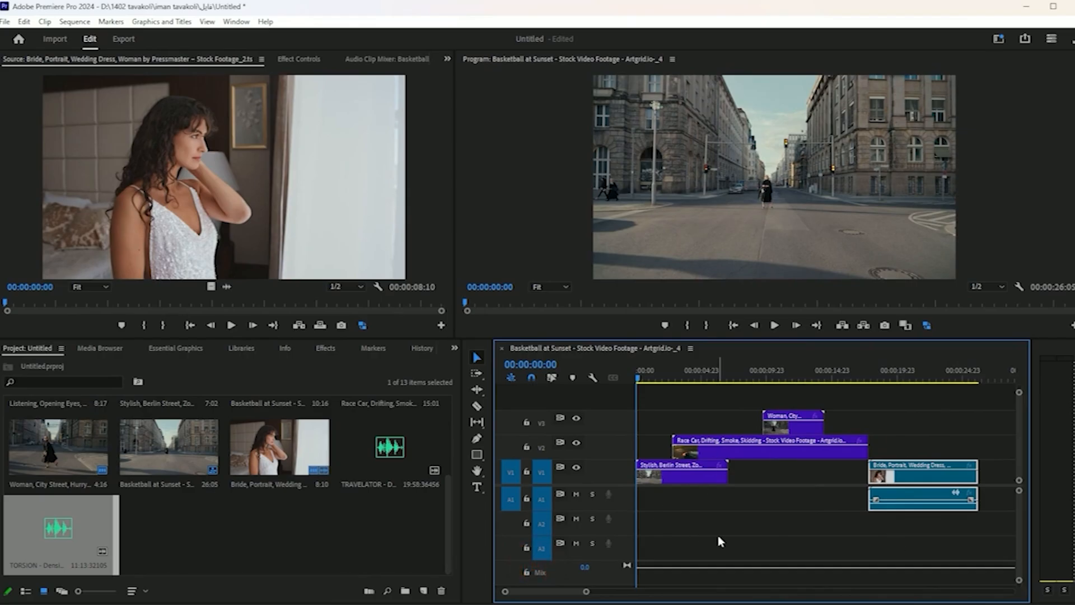
key(minus)
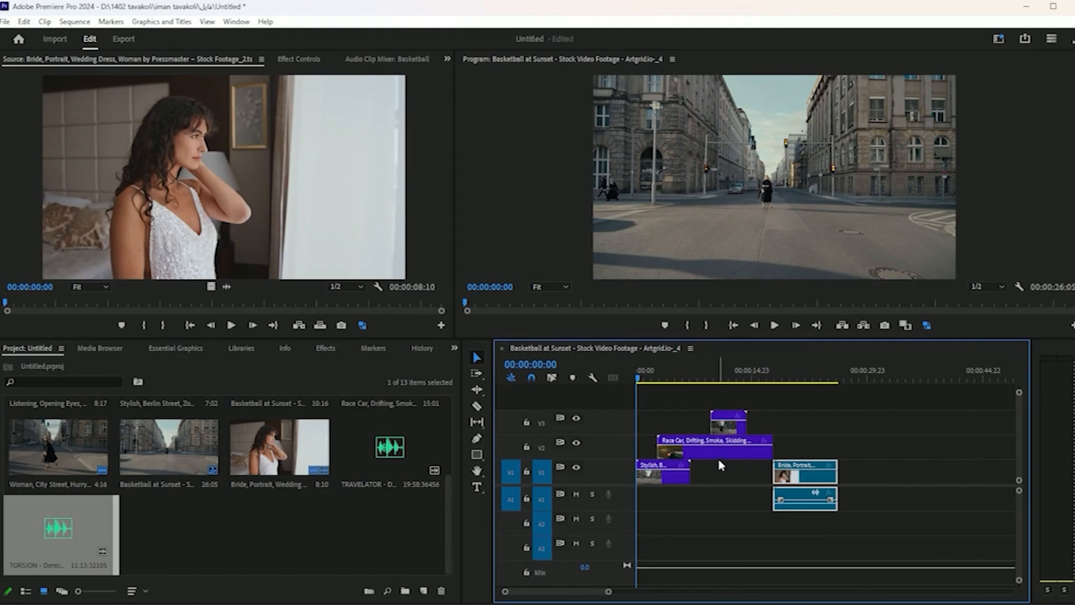
- Play the sequence to 00:00:00:21 and examine the street clip around the playhead in close-up and in overview
key(space)
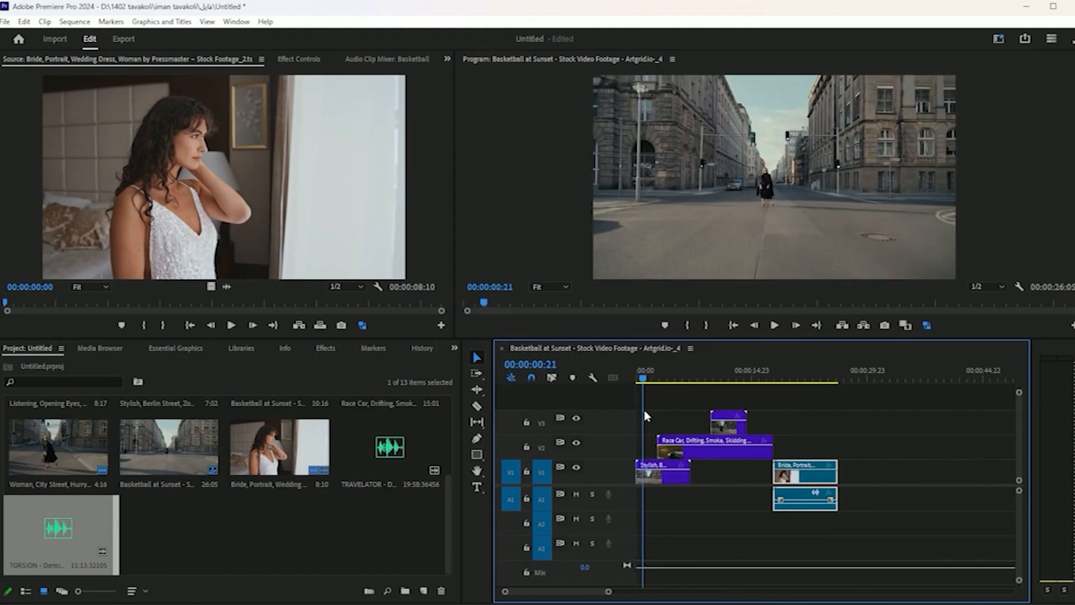
key(equal)
key(equal)
key(equal)
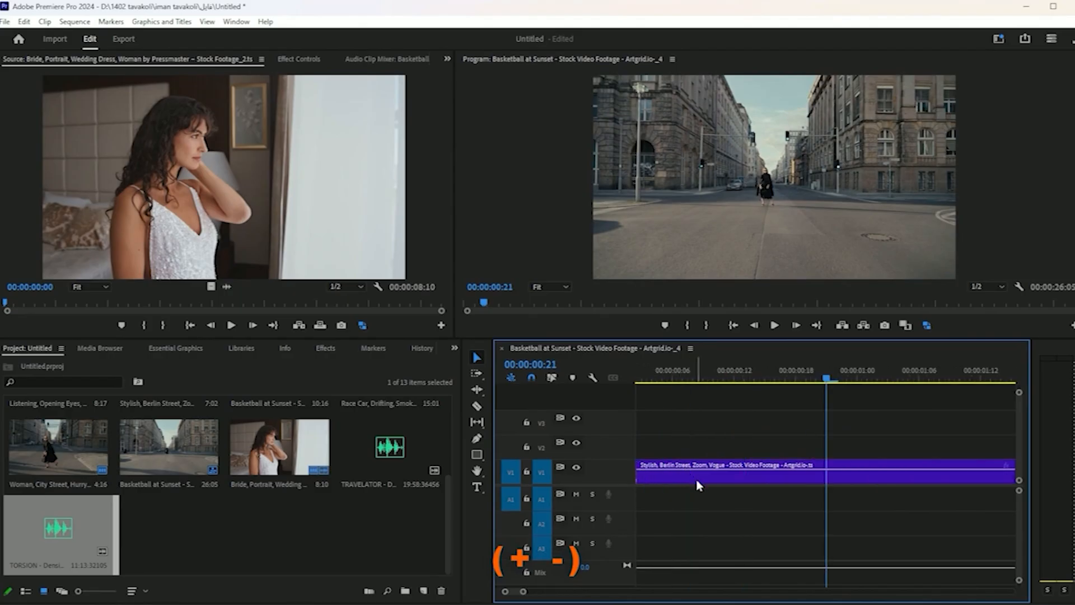
key(minus)
key(minus)
key(minus)
key(minus)
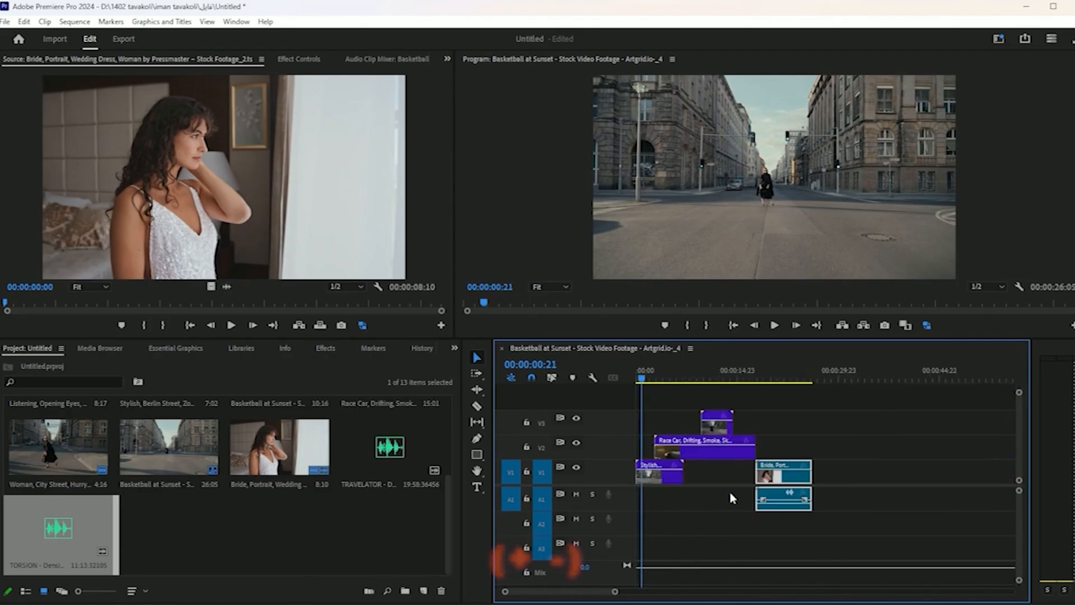
- Examine the clips near the playhead at varying timeline scales, finishing with a wide overview of the sequence
key(equal)
key(equal)
key(minus)
key(minus)
key(minus)
key(minus)
key(minus)
key(equal)
key(equal)
key(equal)
key(minus)
key(equal)
key(minus)
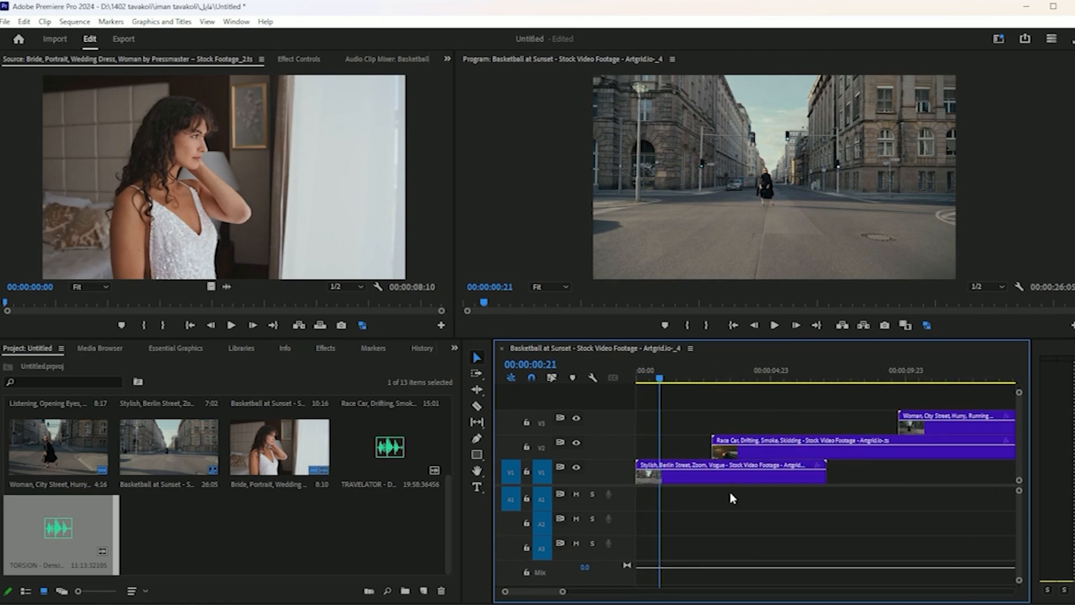
key(equal)
key(minus)
key(minus)
key(minus)
key(minus)
key(minus)
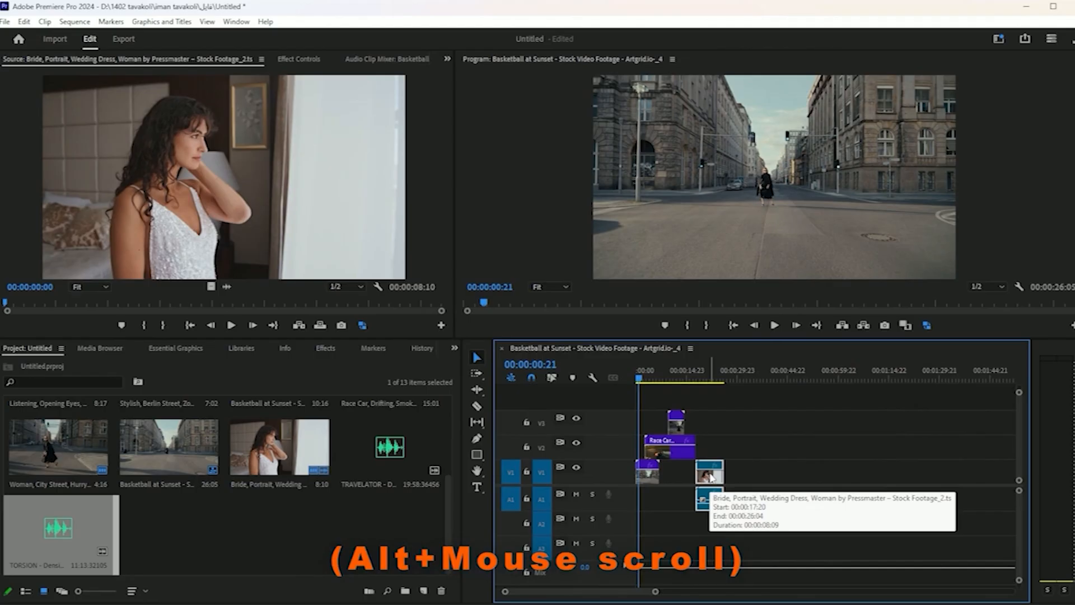
- Examine the area around the bride clip at varying timeline scales and scroll positions, finishing with all clips in view
scroll(728, 479, up, 2)
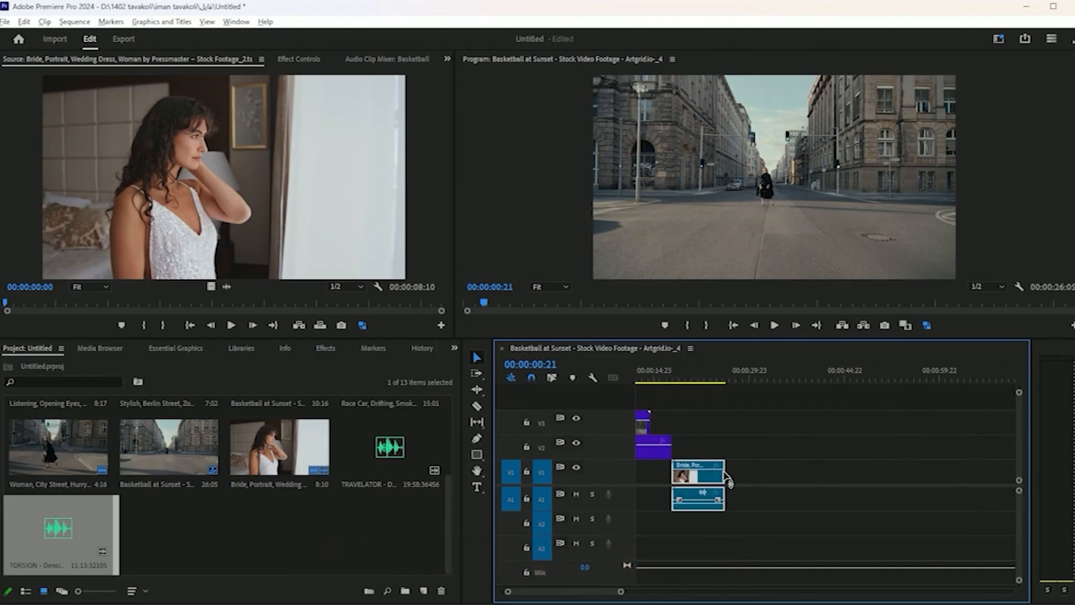
scroll(728, 479, up, 2)
scroll(722, 478, down, 4)
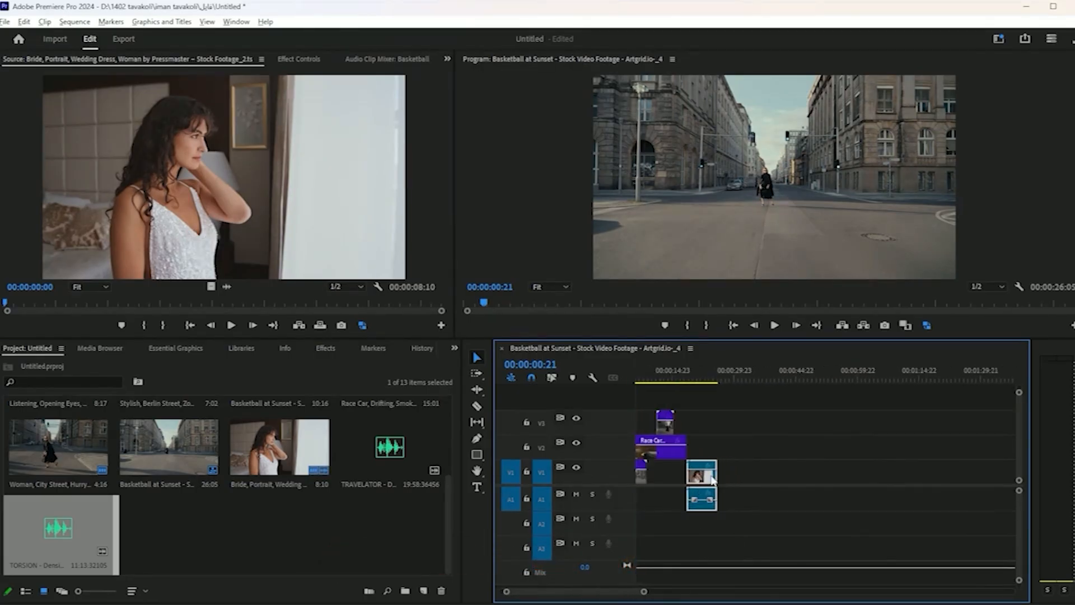
scroll(711, 481, down, 2)
scroll(711, 480, up, 2)
drag(618, 592, 670, 592)
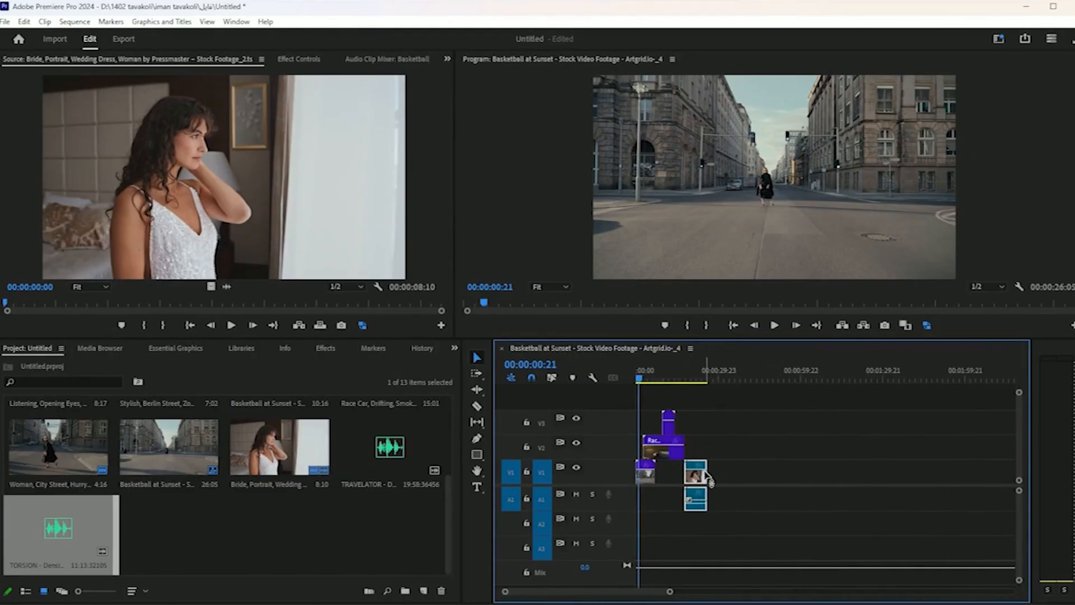
scroll(707, 476, up, 4)
scroll(704, 478, down, 4)
scroll(708, 482, down, 3)
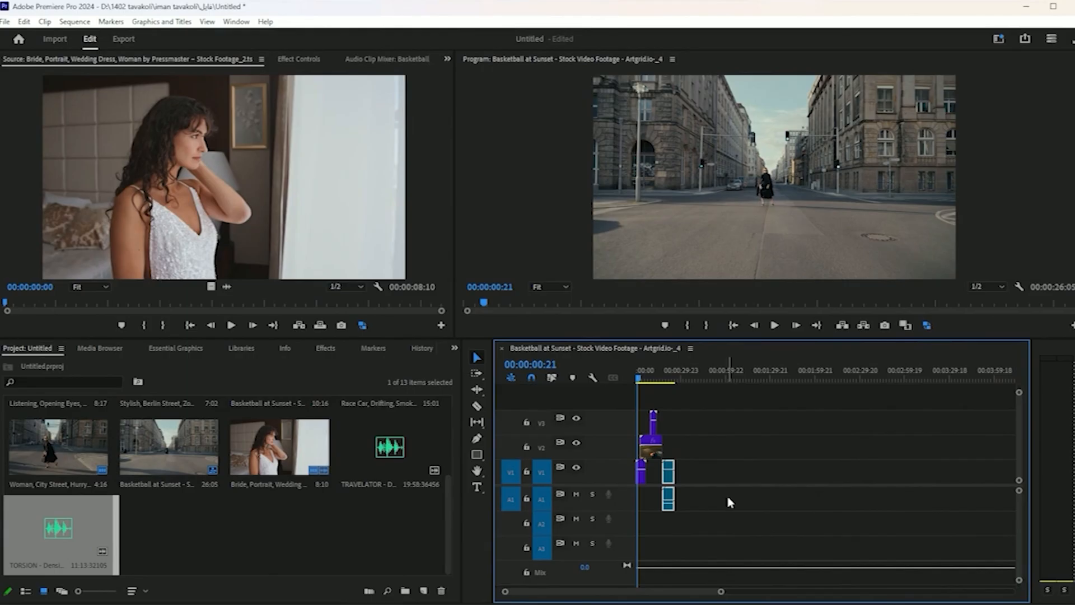
scroll(729, 502, up, 5)
scroll(730, 502, down, 3)
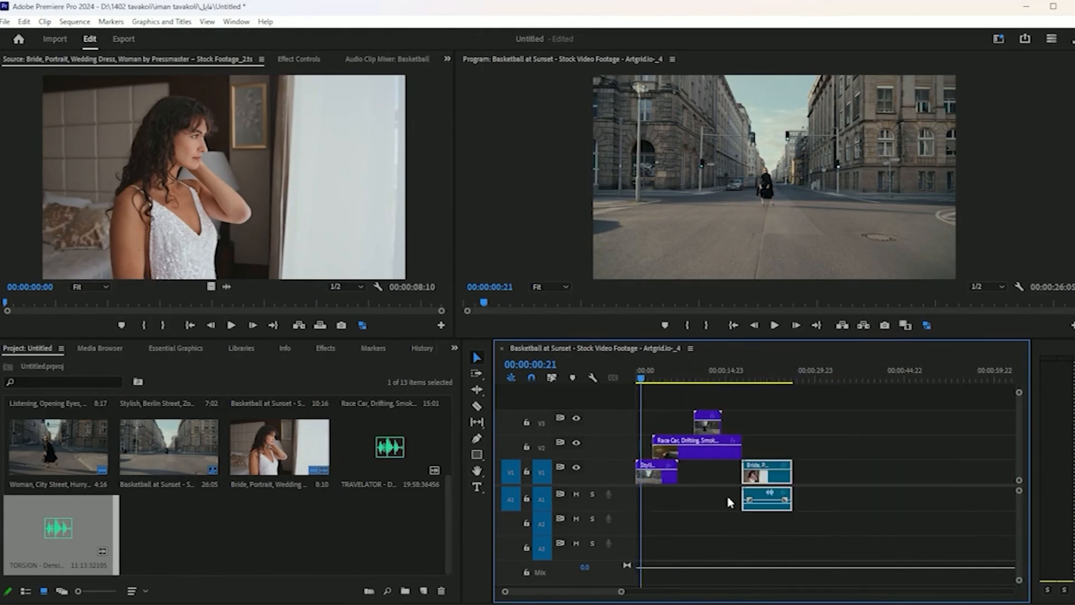
scroll(730, 502, down, 2)
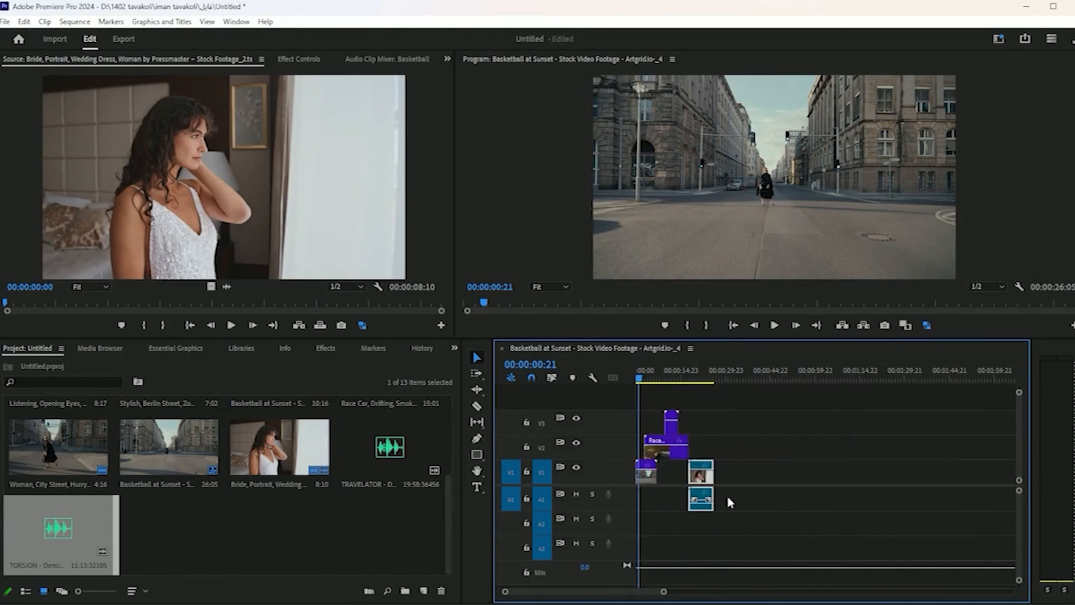
- Expand the height of video track V1 in the timeline
double_click(599, 480)
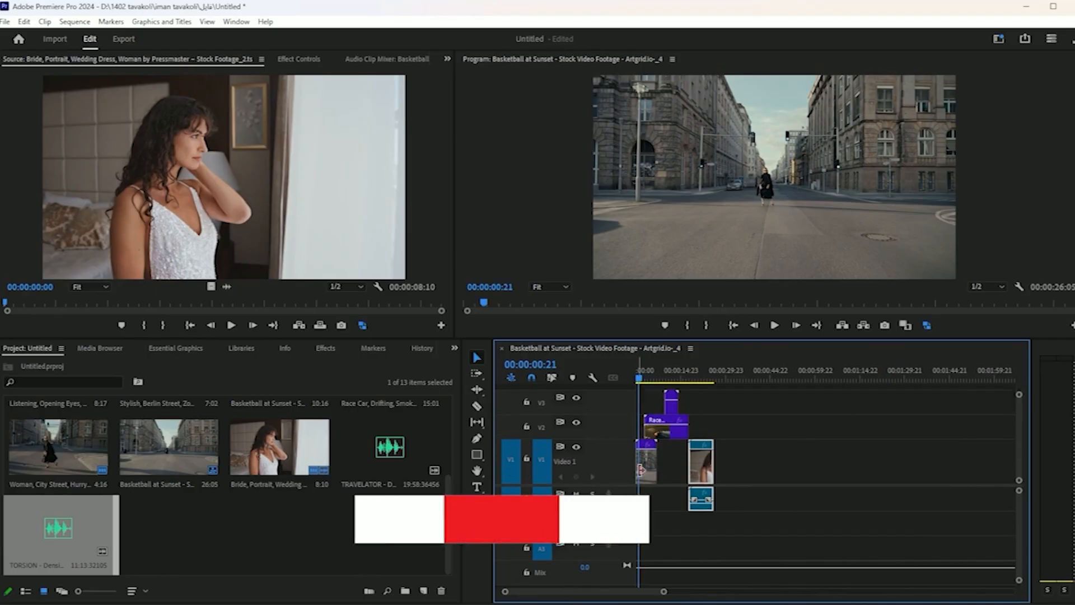
- Collapse video track V1 and reduce the heights of all video and audio tracks to compact rows
double_click(619, 473)
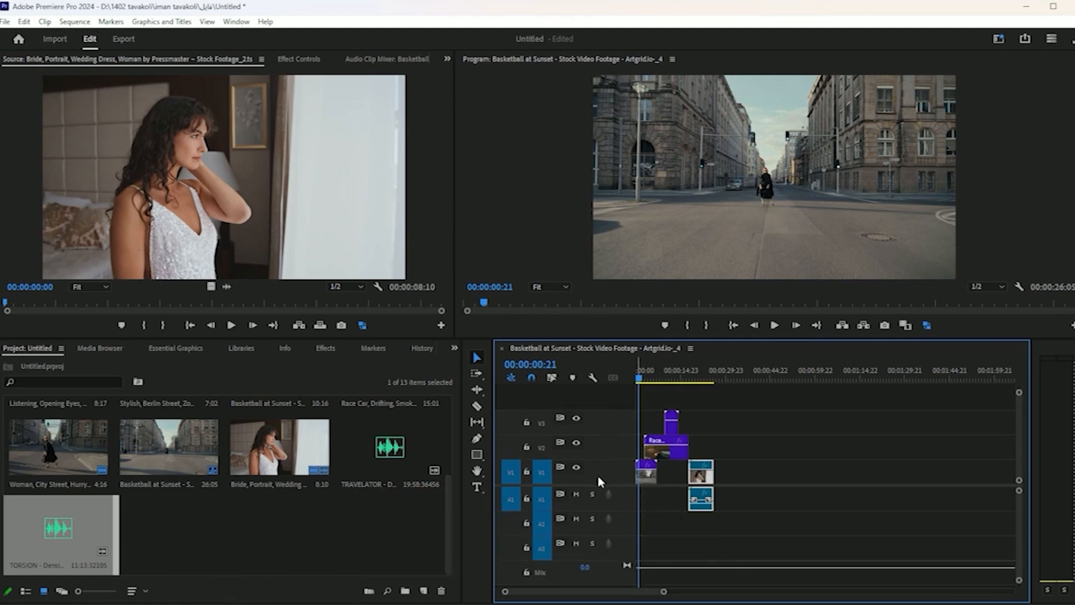
scroll(600, 460, down, 3)
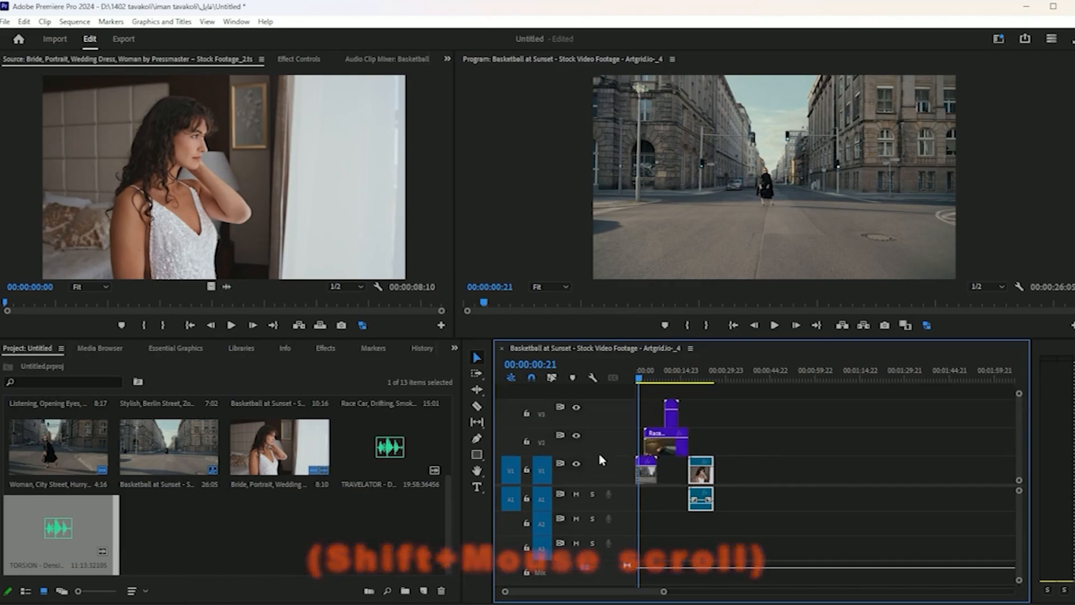
scroll(621, 524, up, 3)
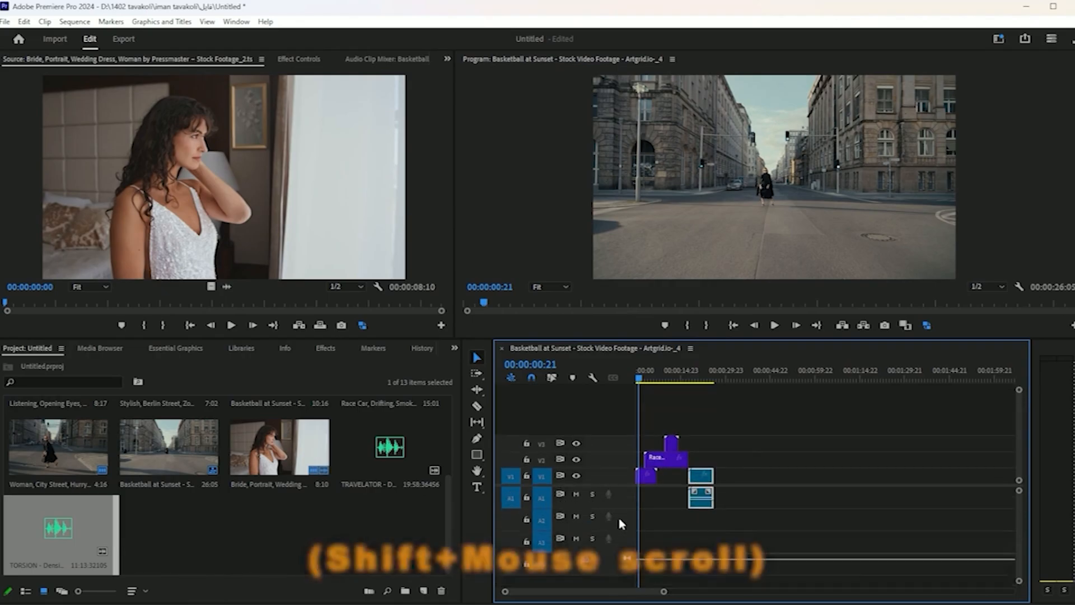
scroll(619, 519, down, 3)
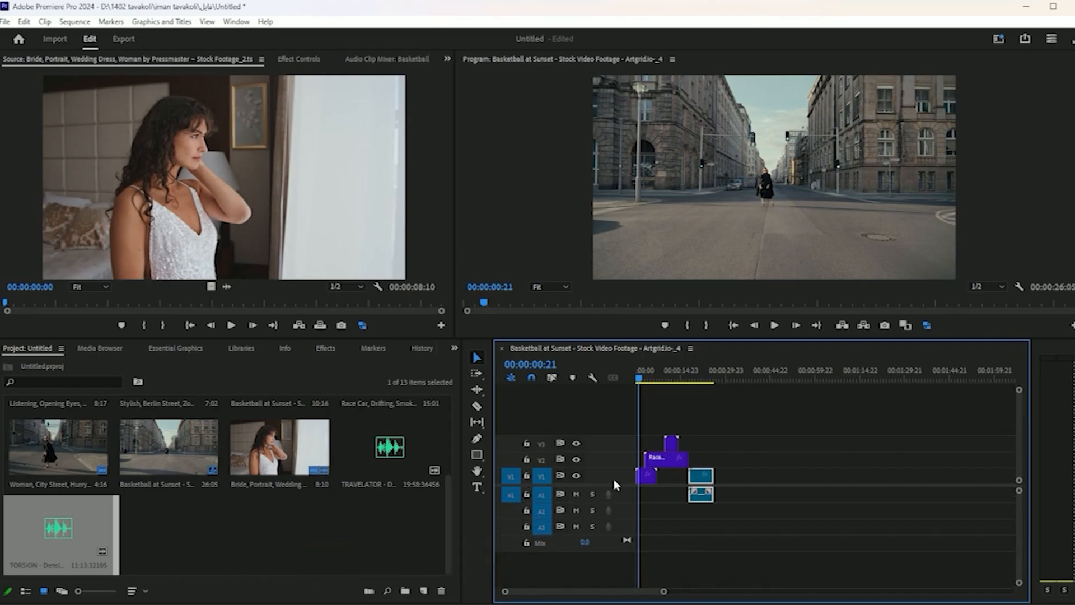
- Enlarge and shrink the video and audio tracks repeatedly, finishing with compact tracks and A1 slightly taller
scroll(614, 484, up, 3)
scroll(614, 484, down, 3)
scroll(615, 485, up, 3)
scroll(614, 485, down, 2)
scroll(614, 485, up, 3)
scroll(614, 484, down, 3)
scroll(626, 497, up, 3)
scroll(626, 497, down, 3)
scroll(625, 497, up, 3)
scroll(625, 497, down, 3)
scroll(625, 496, up, 2)
scroll(626, 496, down, 2)
scroll(626, 496, up, 2)
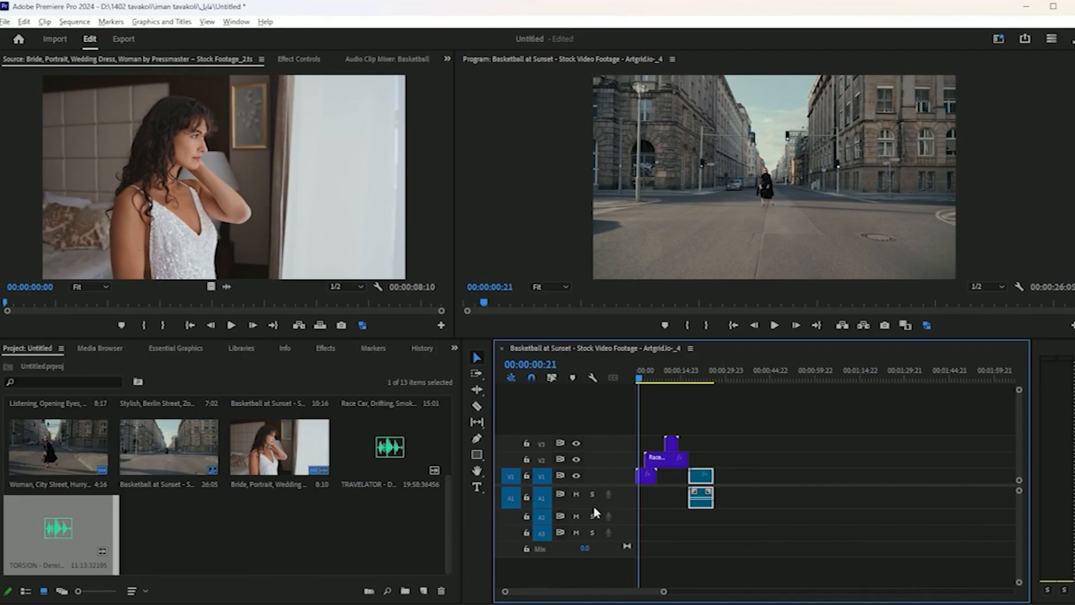
- Expand and reduce the height of all video tracks together, finishing at their most compact height
key(ctrl+equal)
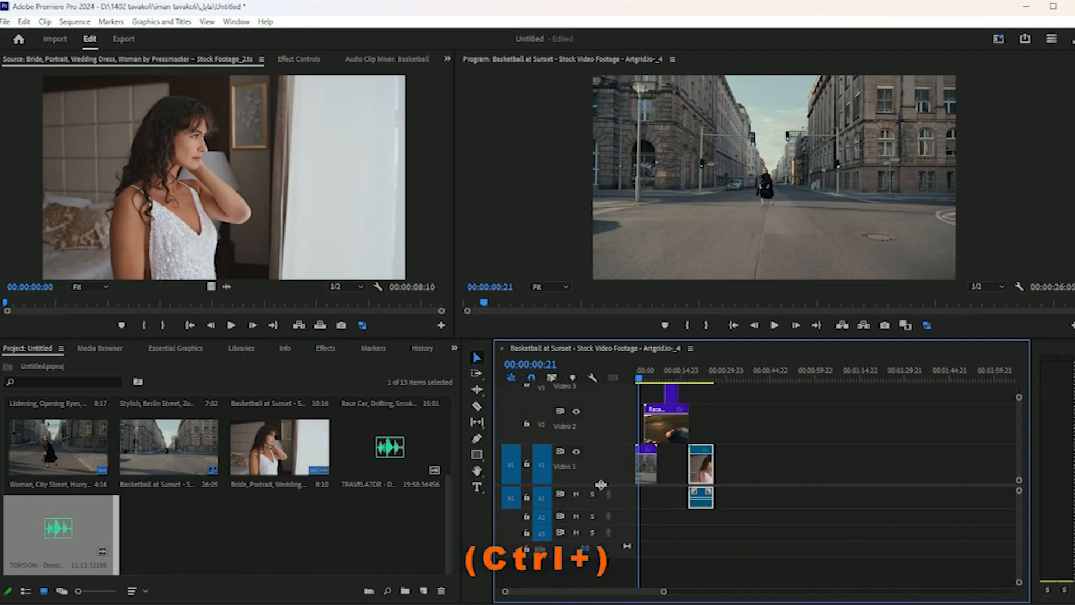
key(ctrl+minus)
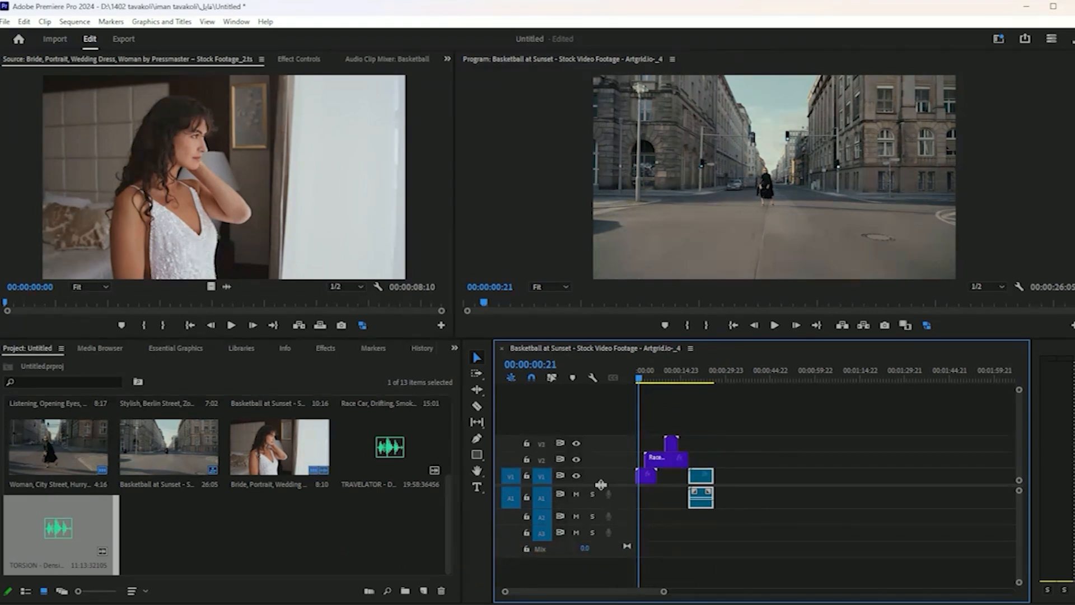
key(ctrl+equal)
key(ctrl+minus)
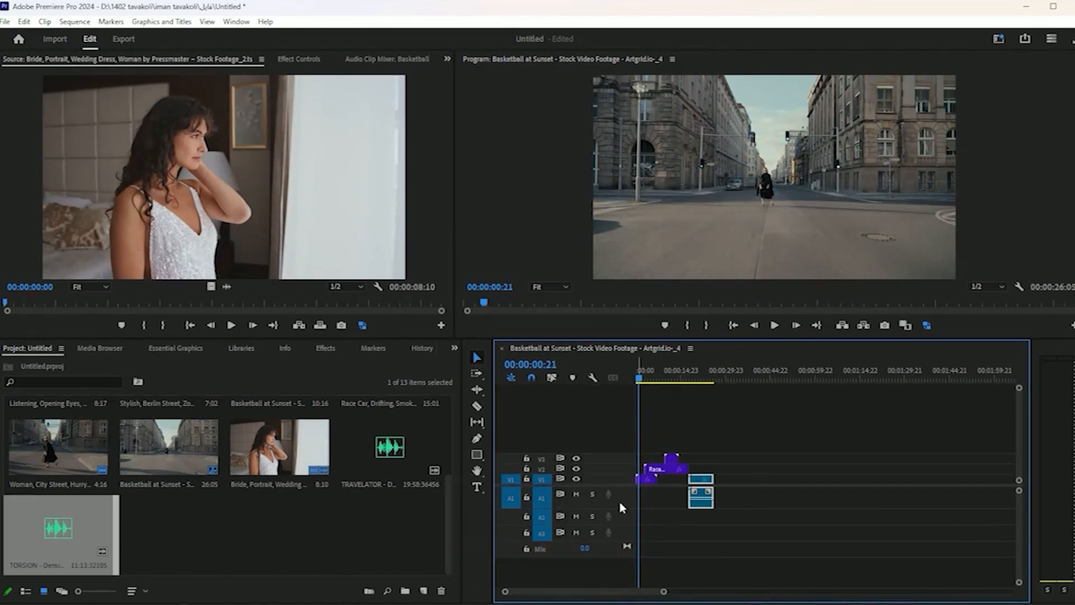
- Raise and lower the height of all audio tracks together several times
key(alt+equal)
key(alt+equal)
key(alt+minus)
key(alt+minus)
key(alt+minus)
key(alt+equal)
key(alt+equal)
key(alt+minus)
key(alt+minus)
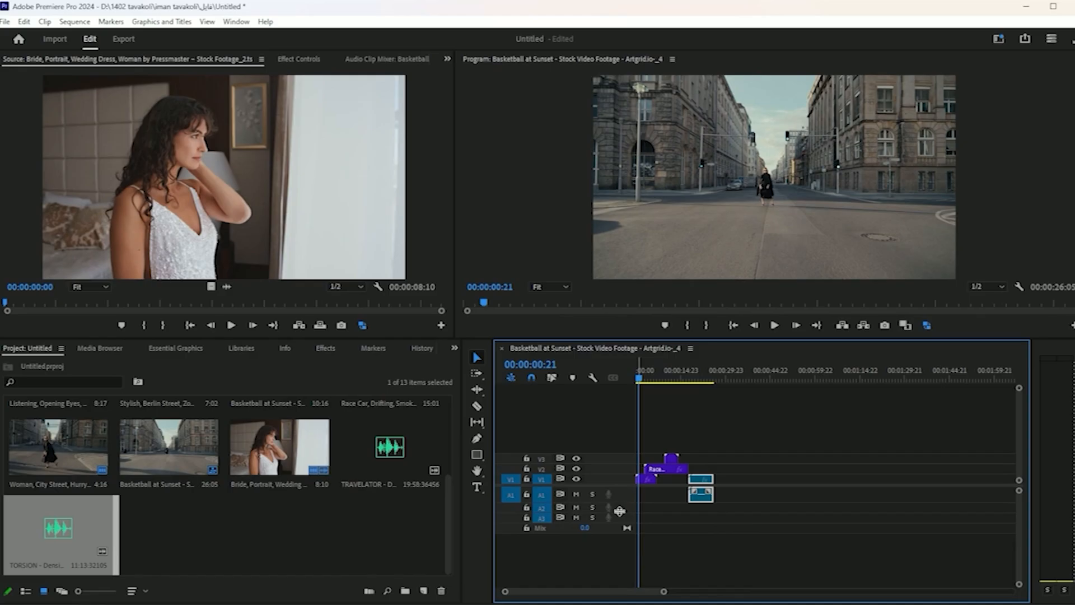
key(alt+equal)
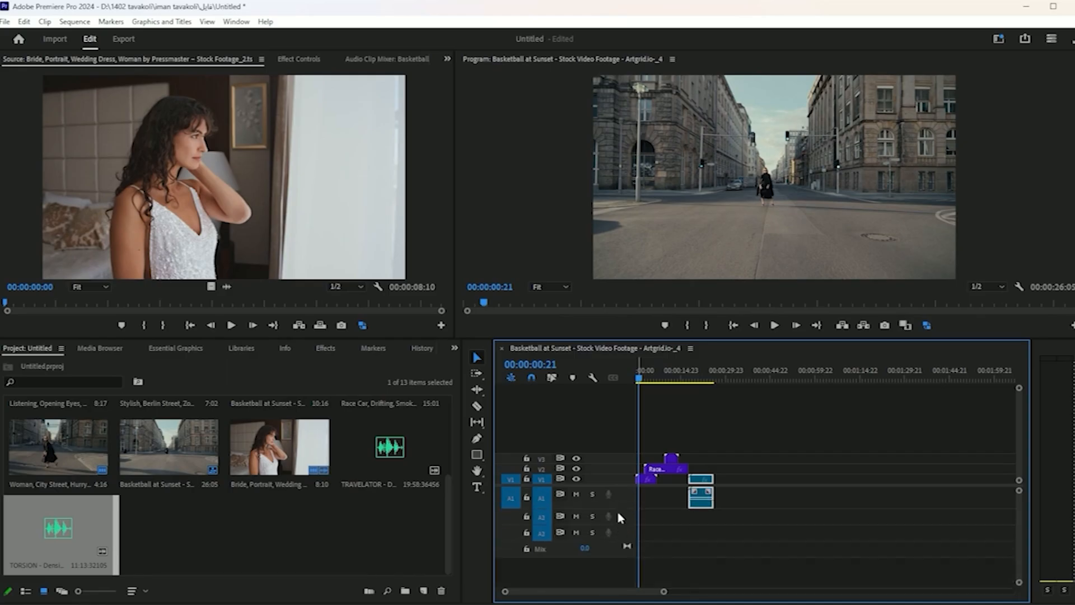
- Resize the video tracks, enlarging V3 and finishing with V1, V2 and V3 at the same height
key(ctrl+equal)
key(ctrl+minus)
drag(608, 450, 610, 438)
key(ctrl+z)
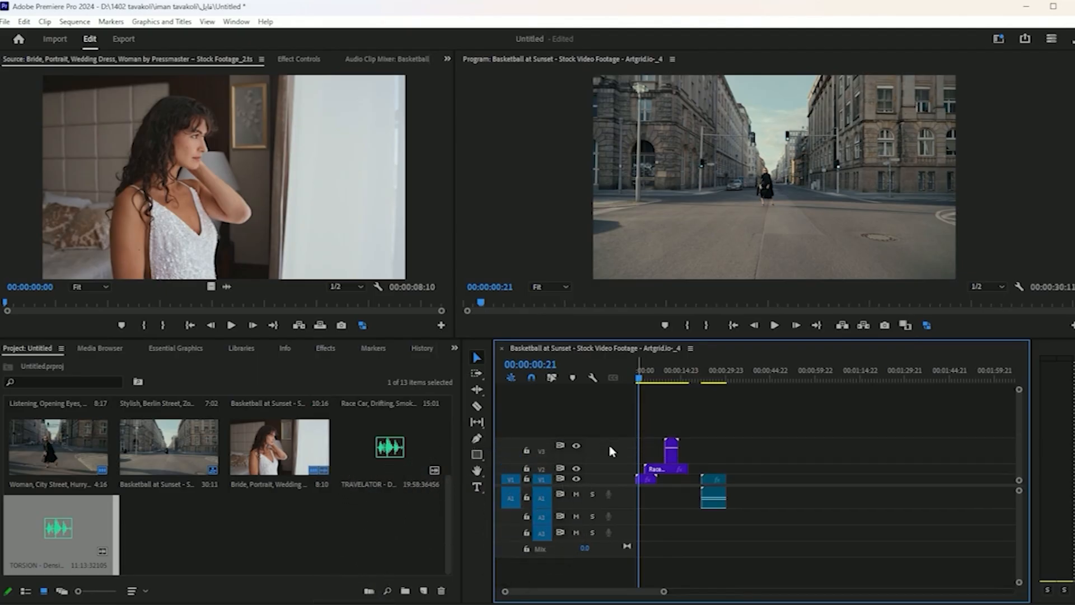
key(ctrl+shift+z)
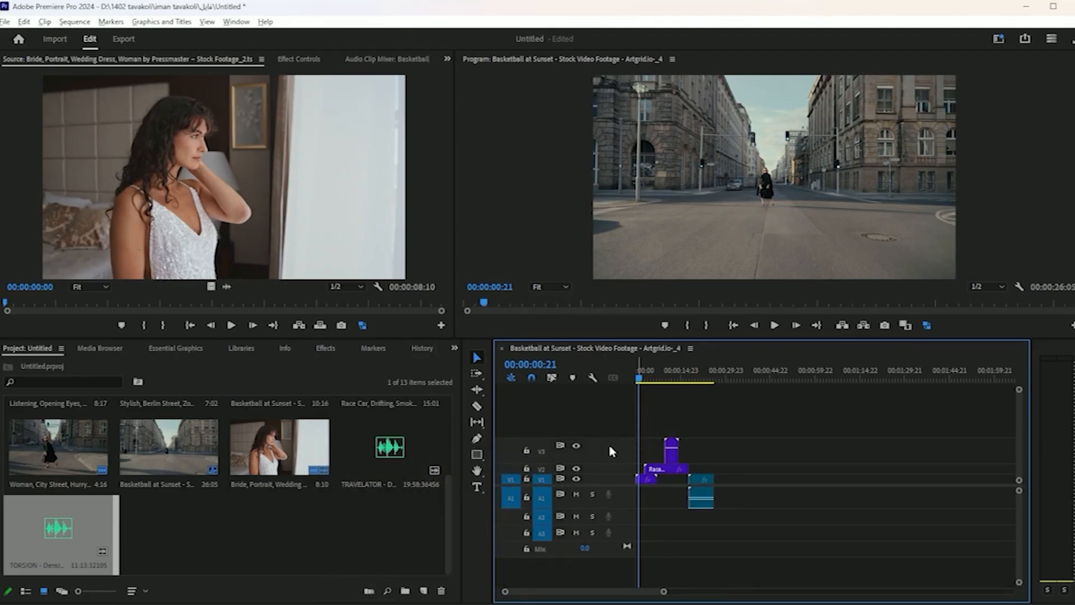
drag(548, 463, 548, 454)
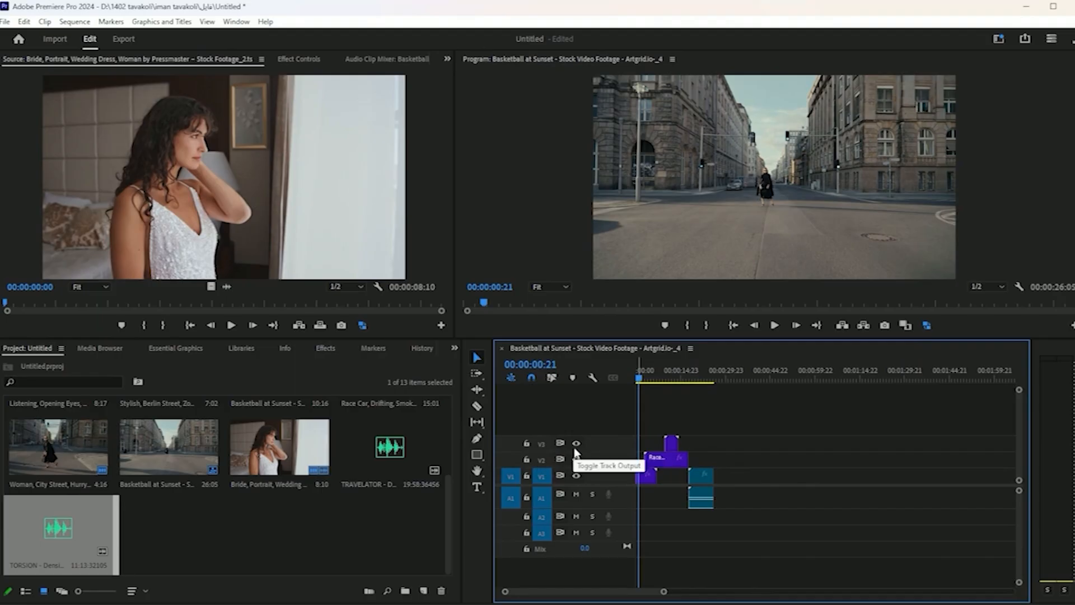
- Add a single video track above V3 and a single audio track to the sequence
drag(276, 492, 626, 434)
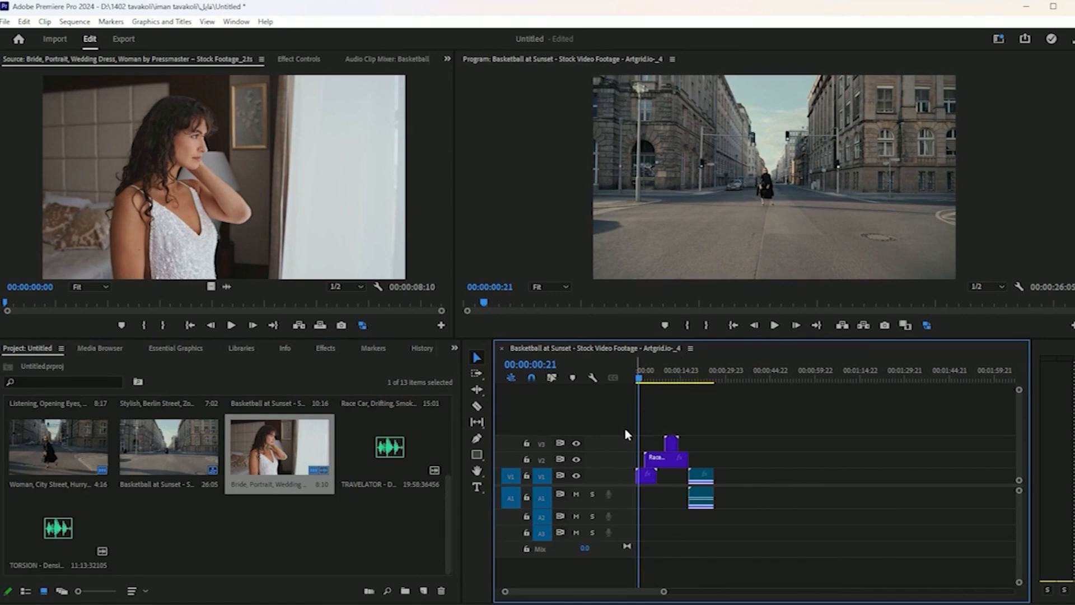
right_click(601, 444)
click(640, 474)
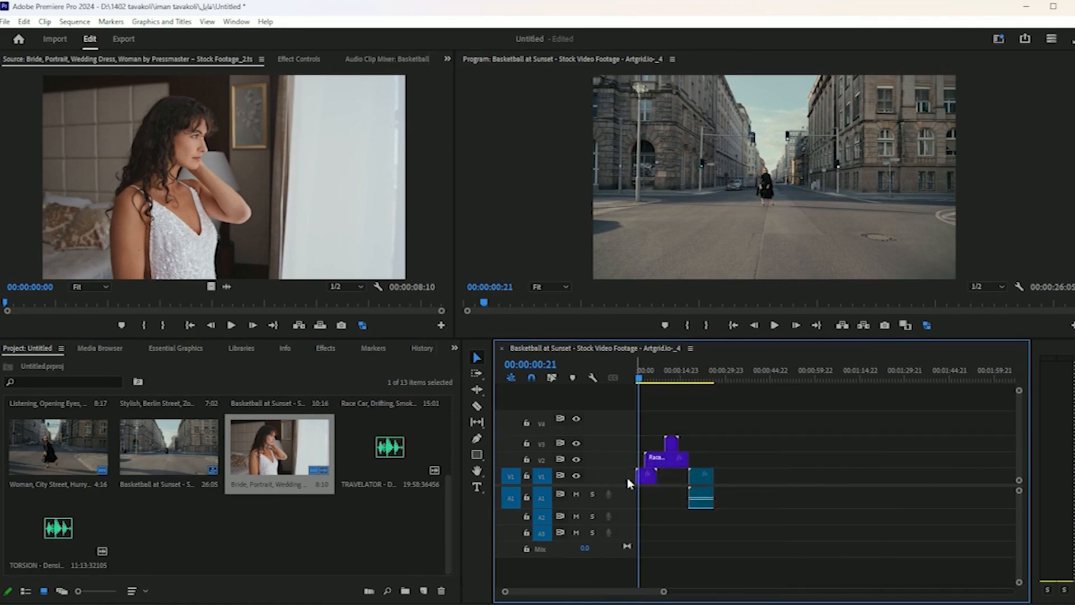
right_click(620, 503)
click(662, 401)
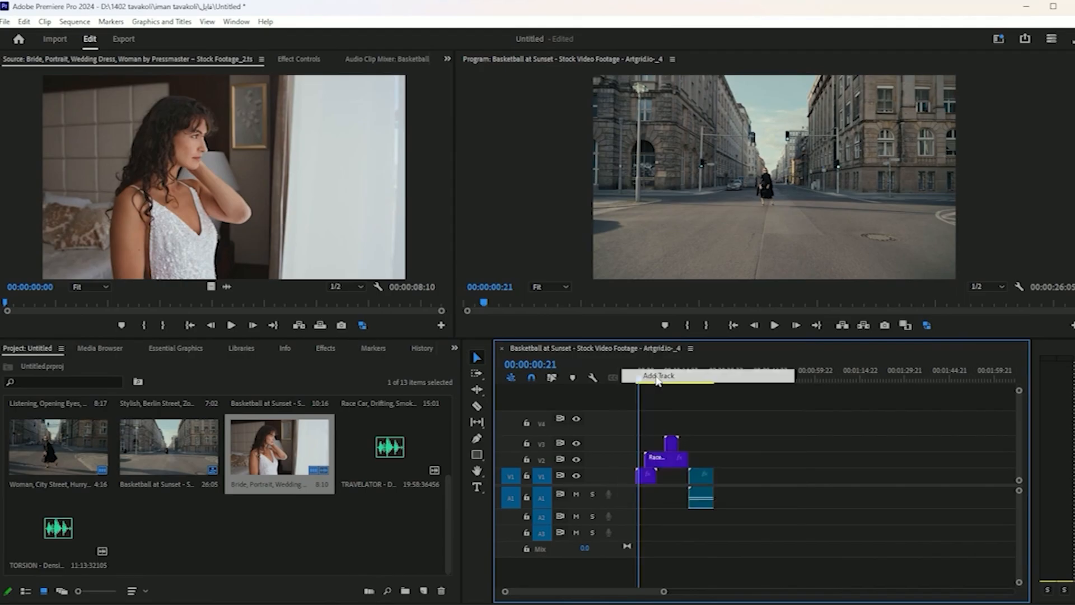
- Add 3 video tracks after Video 3 and 3 standard audio tracks after Audio 3
right_click(609, 451)
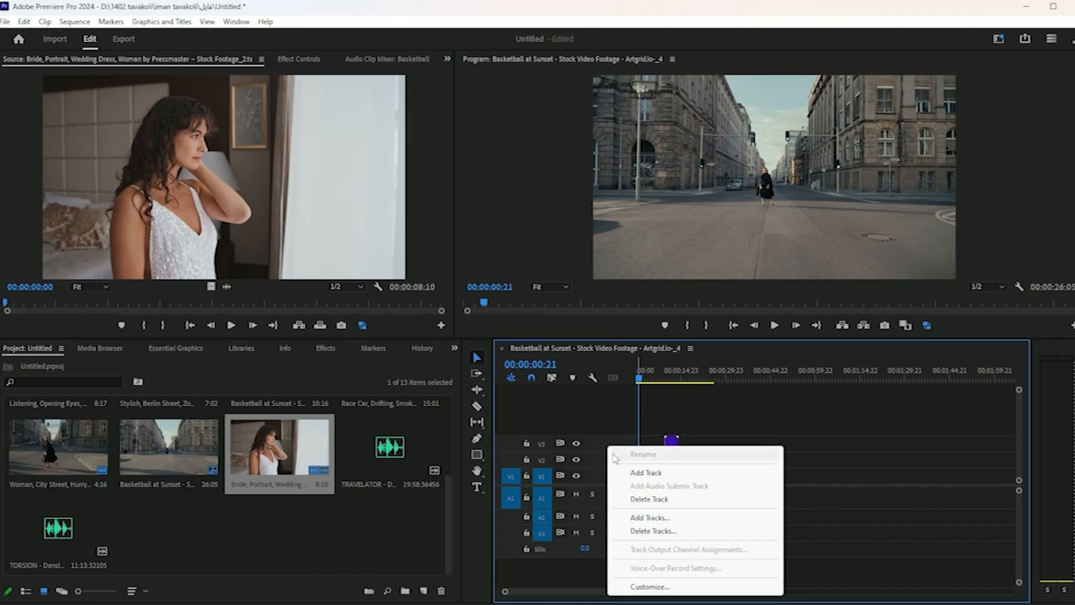
click(636, 519)
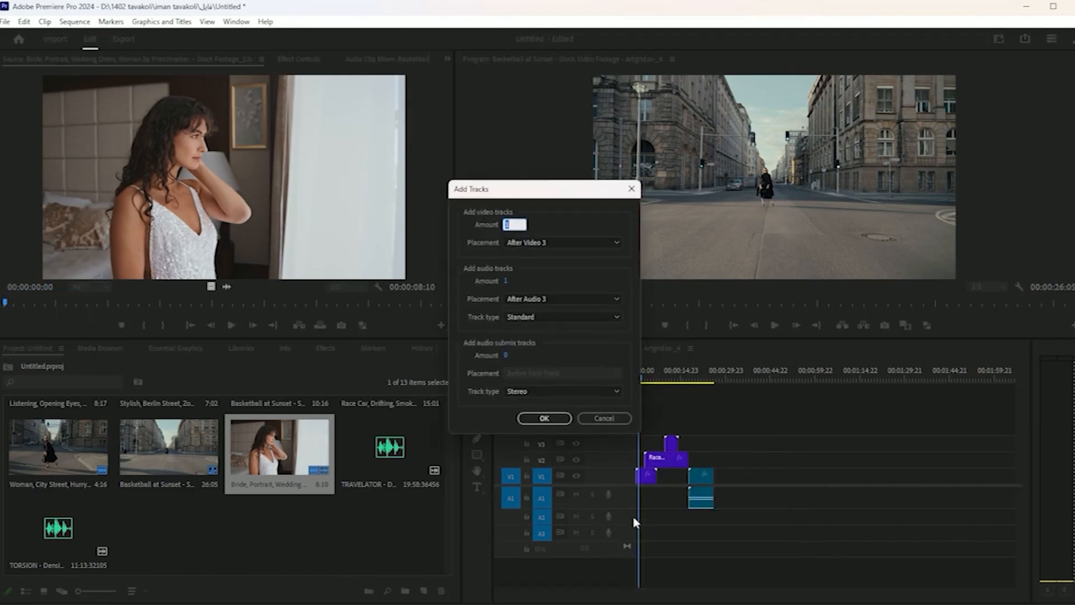
text(3)
click(505, 281)
text(3)
click(541, 415)
- Delete the tracks Video 3 and Audio 3 from the sequence in one operation
right_click(615, 404)
click(658, 489)
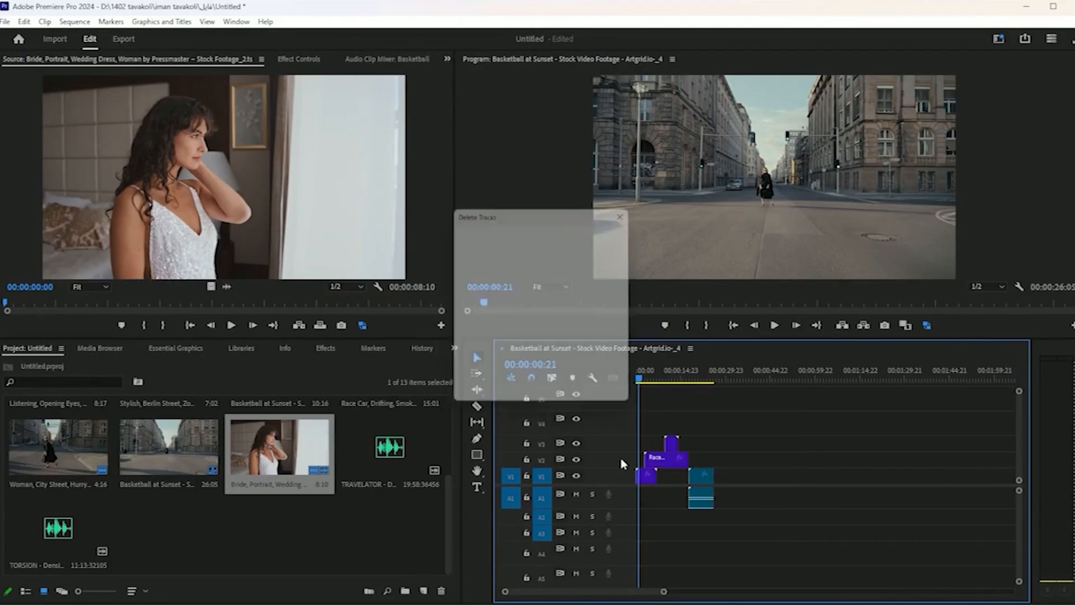
click(472, 244)
click(485, 260)
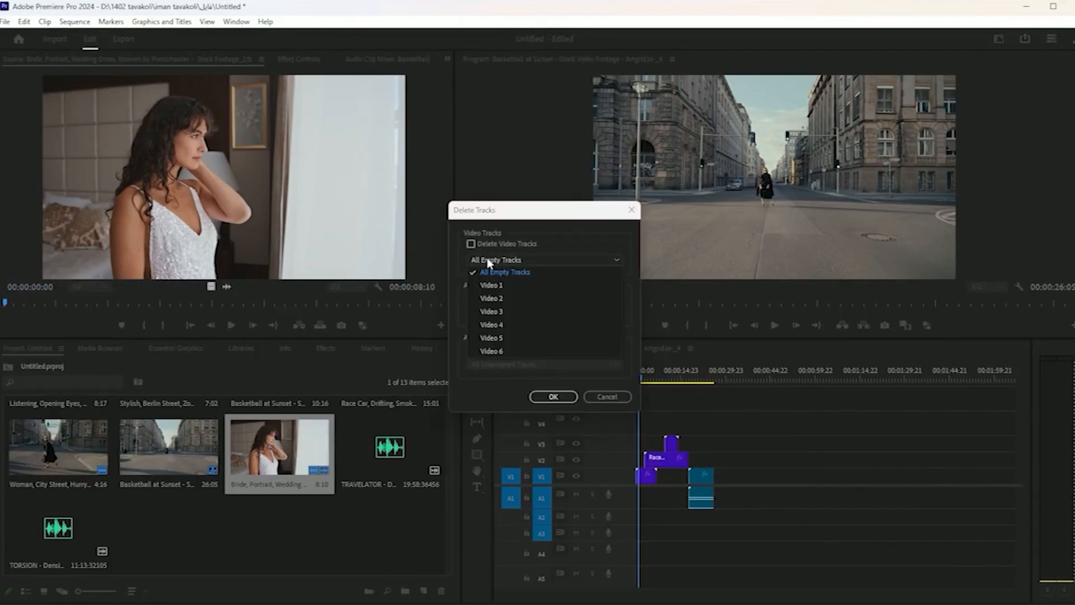
click(488, 318)
click(492, 313)
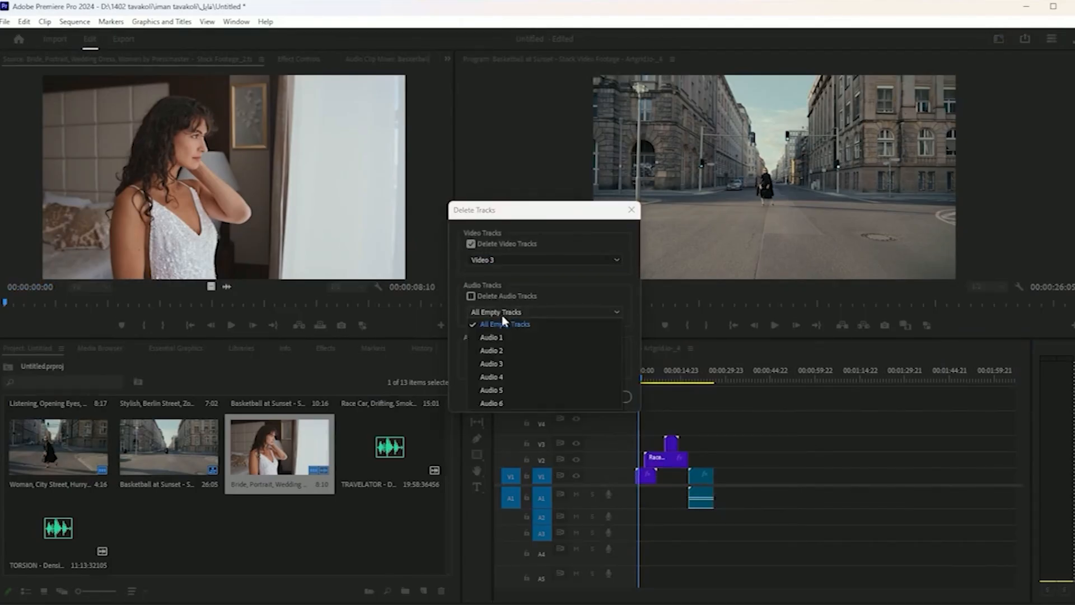
click(504, 367)
click(557, 398)
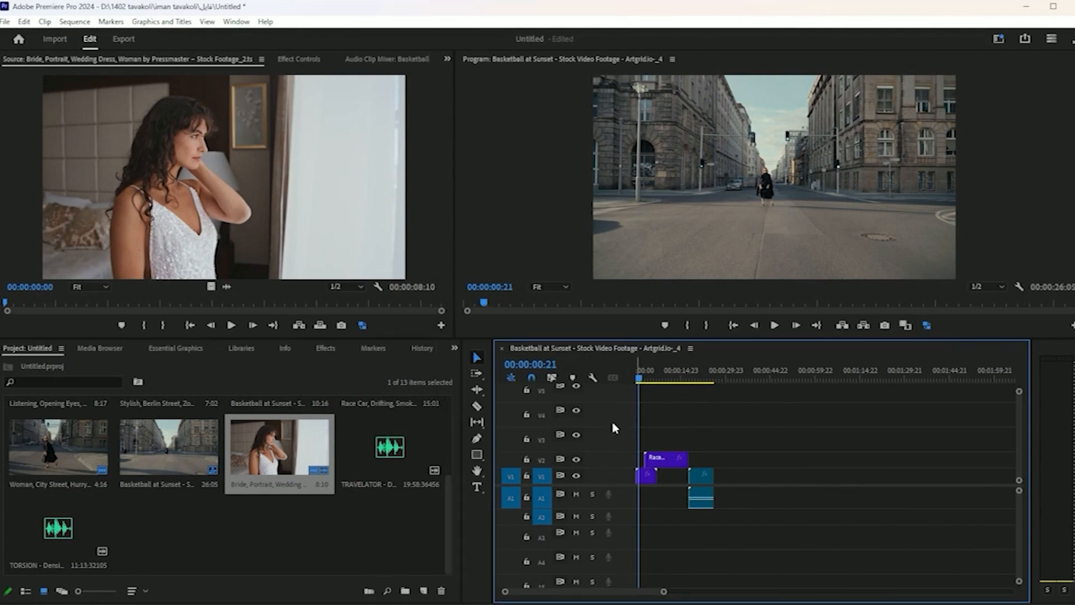
- Undo the track deletion, the multiple-track addition and the bride clip's last move
key(ctrl+z)
key(ctrl+z)
key(ctrl+z)
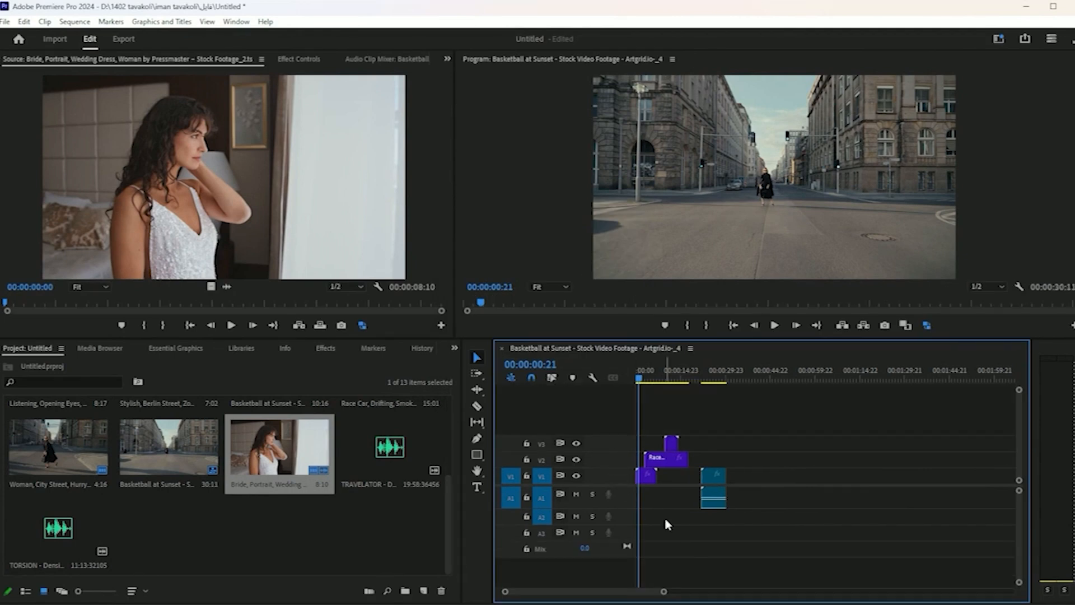
- Add an empty video track above V3 and delete it again
right_click(611, 449)
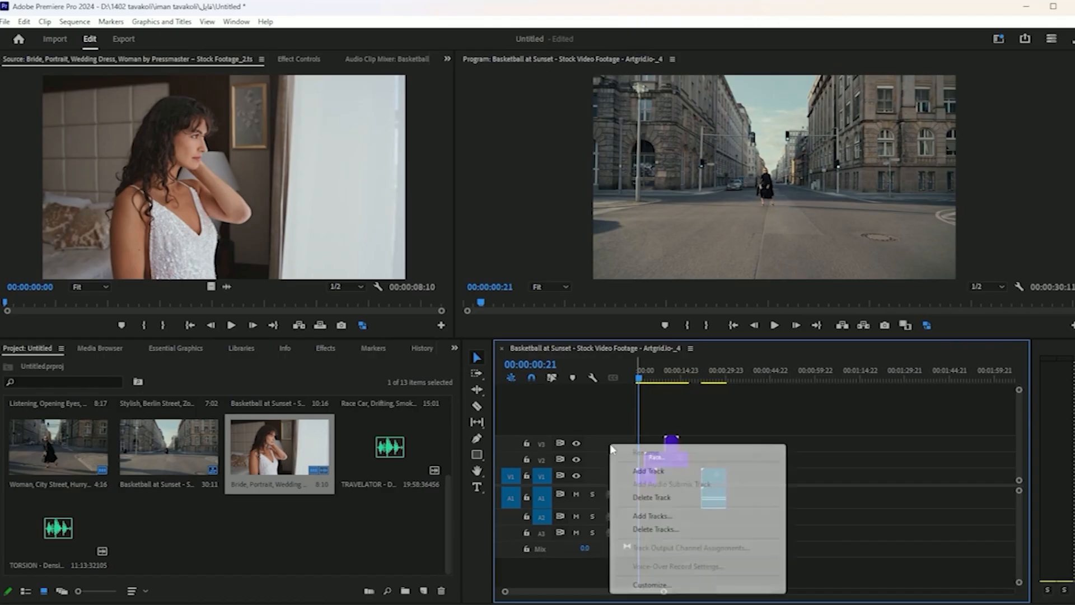
click(631, 471)
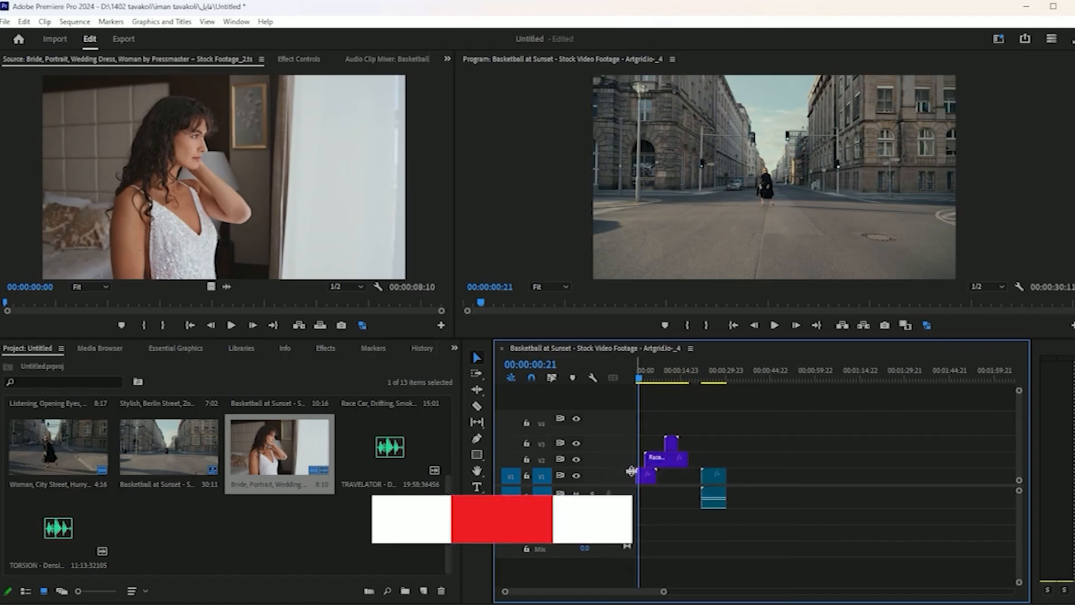
right_click(620, 421)
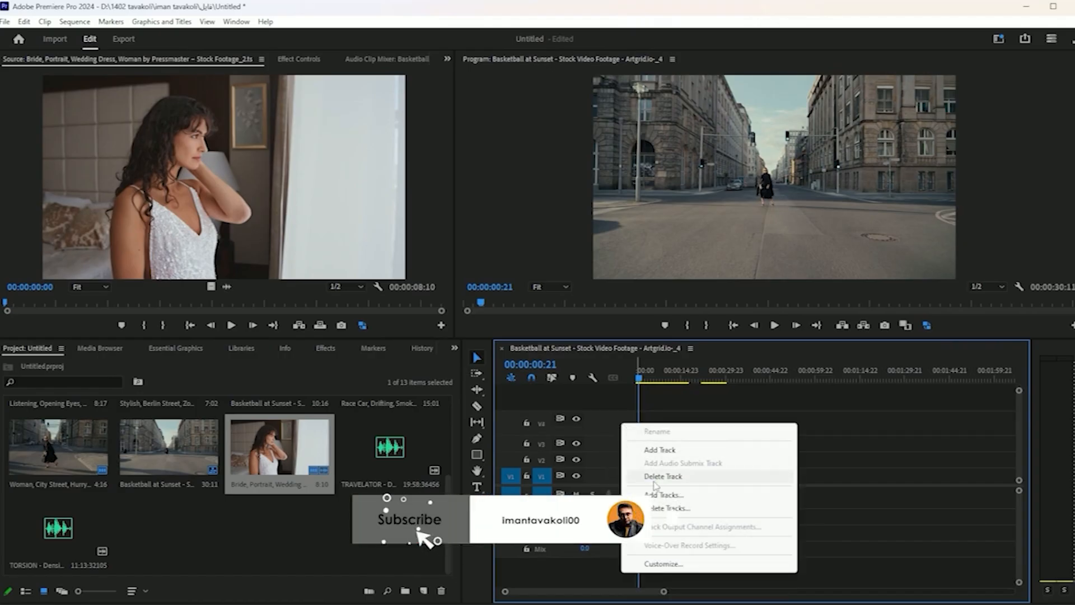
click(655, 475)
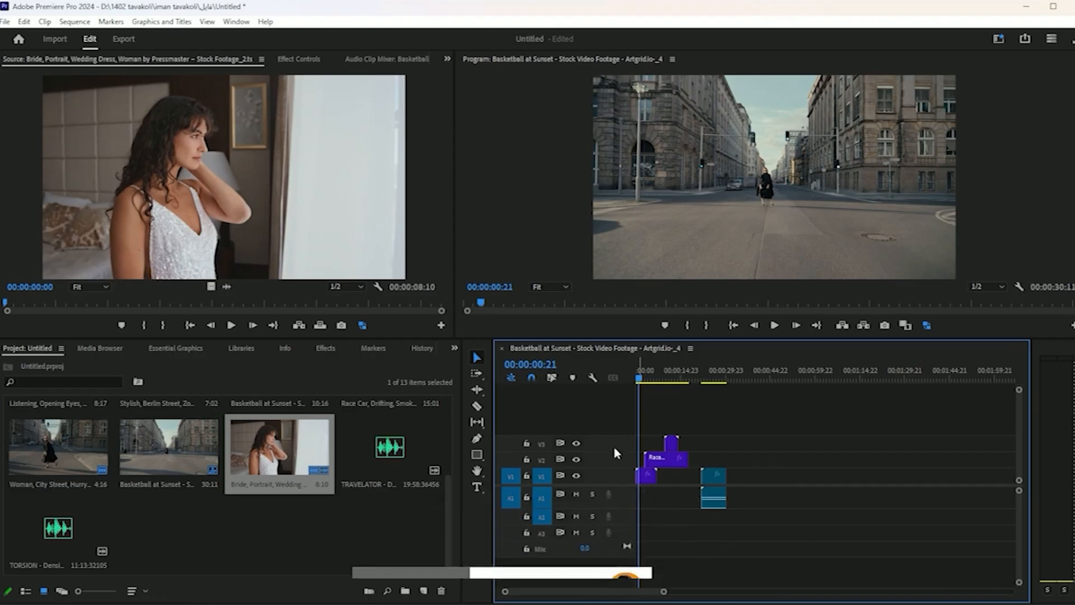
right_click(614, 447)
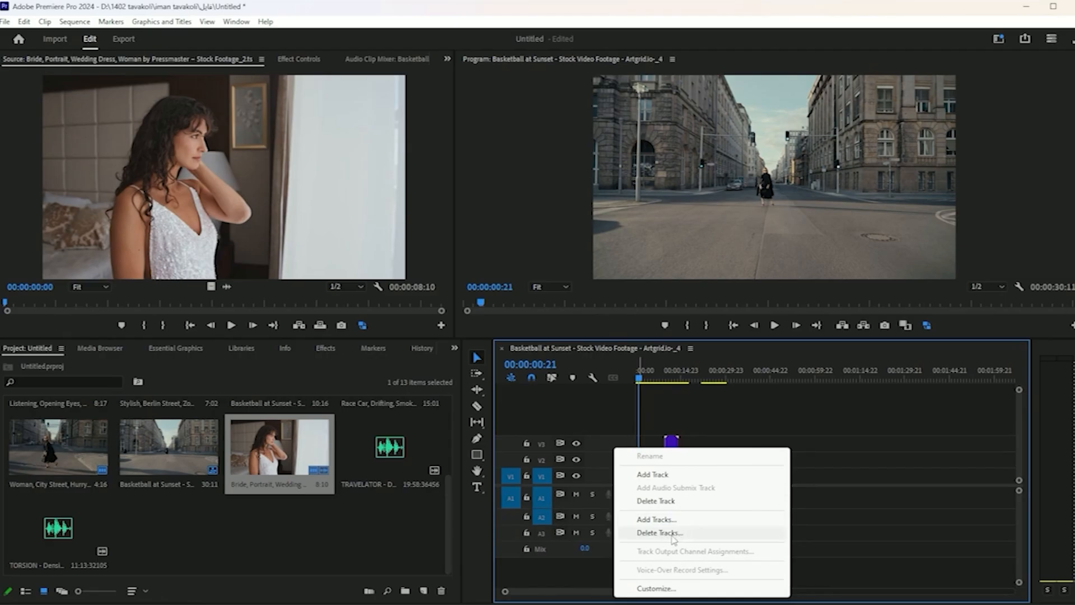
click(835, 504)
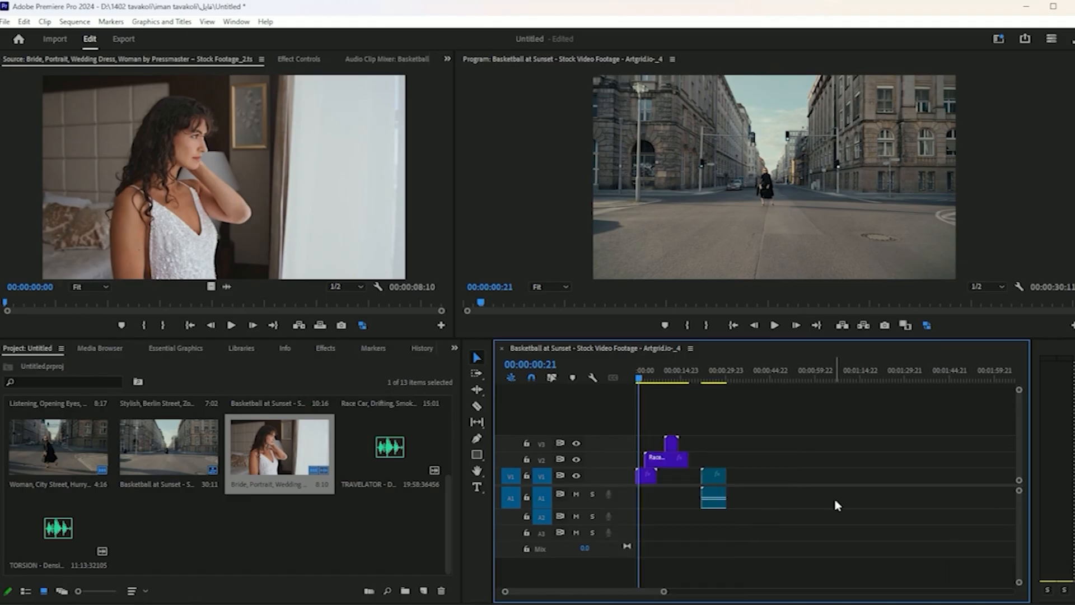
- Move the bride clip back to the end of the race car clip and set the playhead at 00:00:25:12
drag(713, 480, 698, 478)
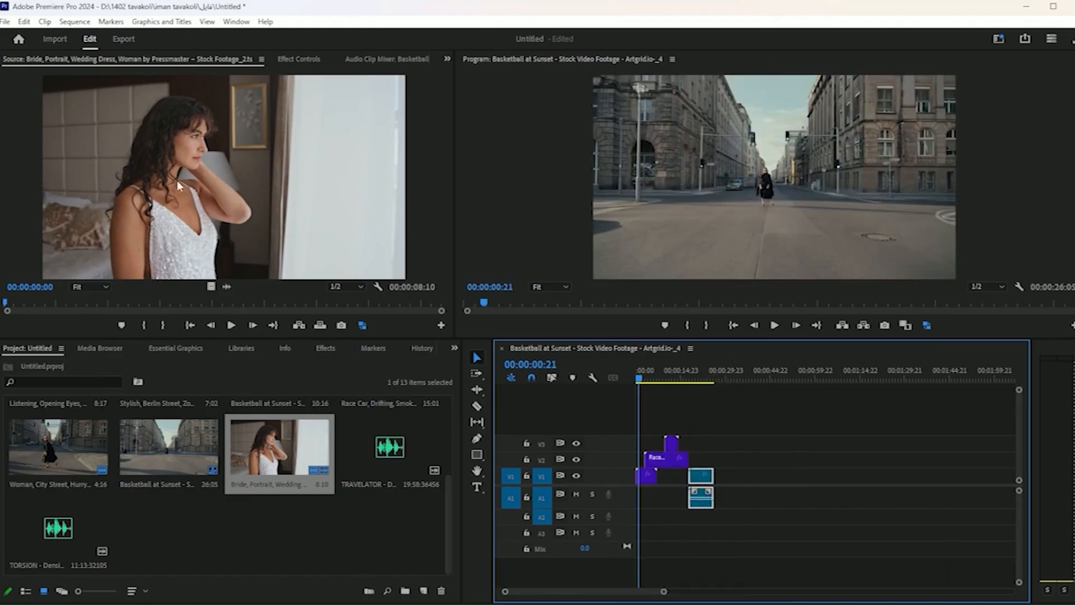
drag(644, 375, 714, 391)
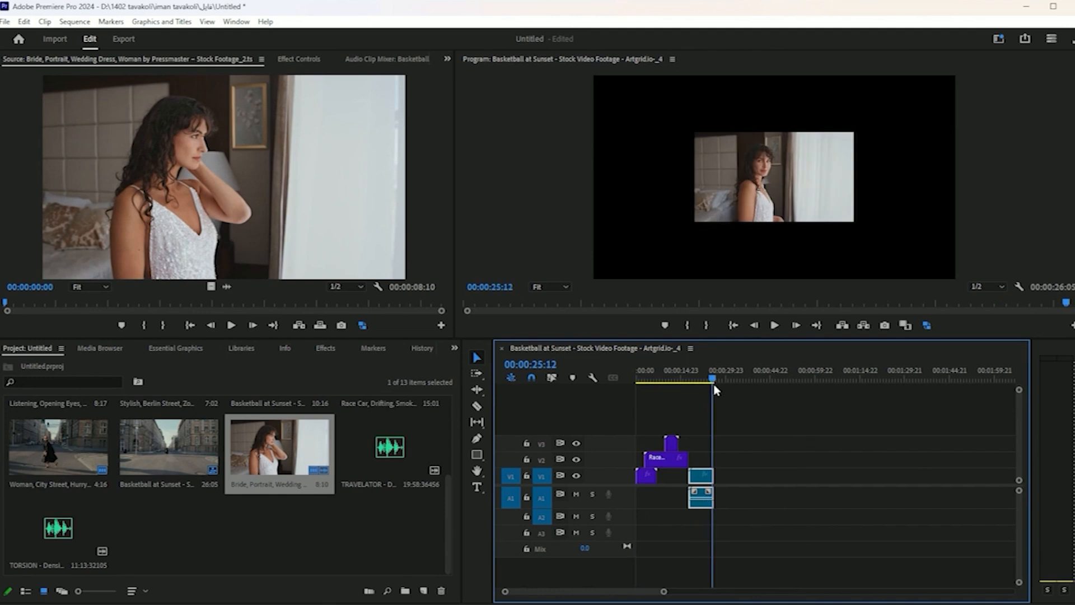
- Overwrite the sequence at the playhead with the bride source clip and undo that edit
click(320, 324)
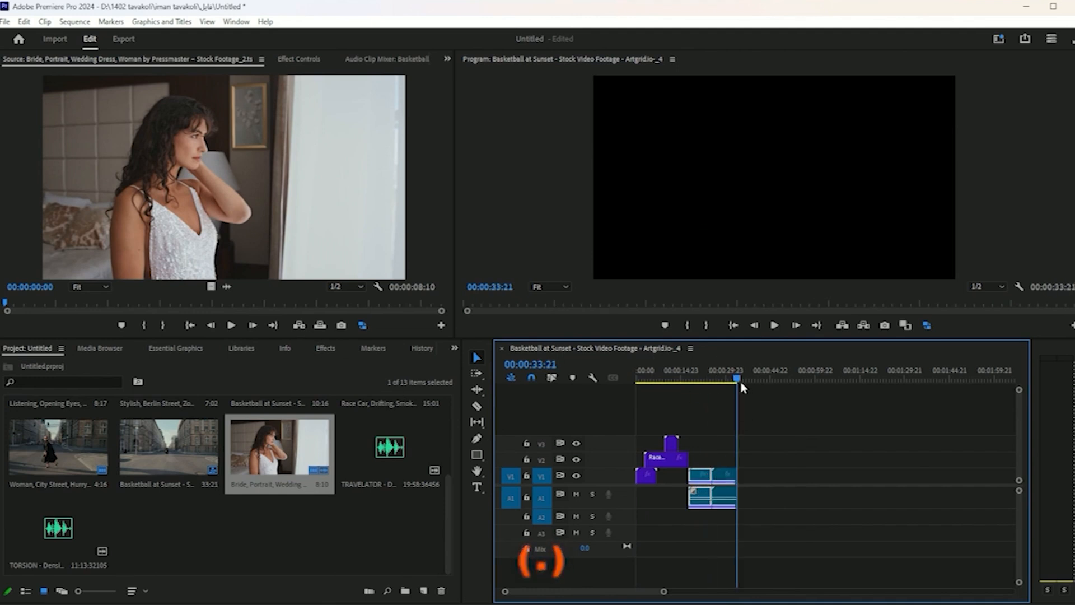
key(ctrl+z)
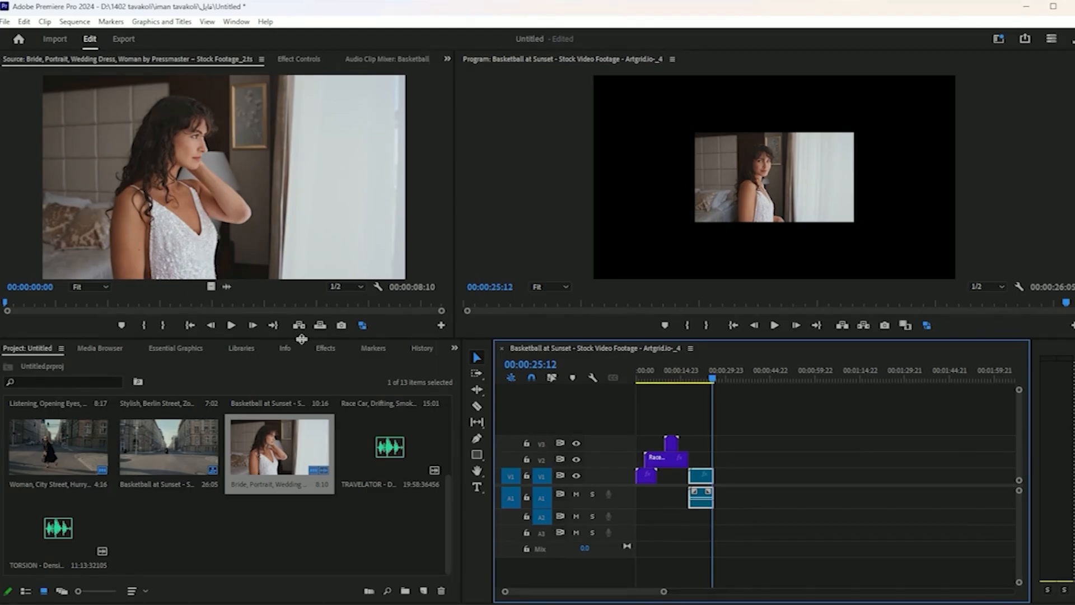
- Expand the heights of video track V1 and audio track A1
double_click(616, 478)
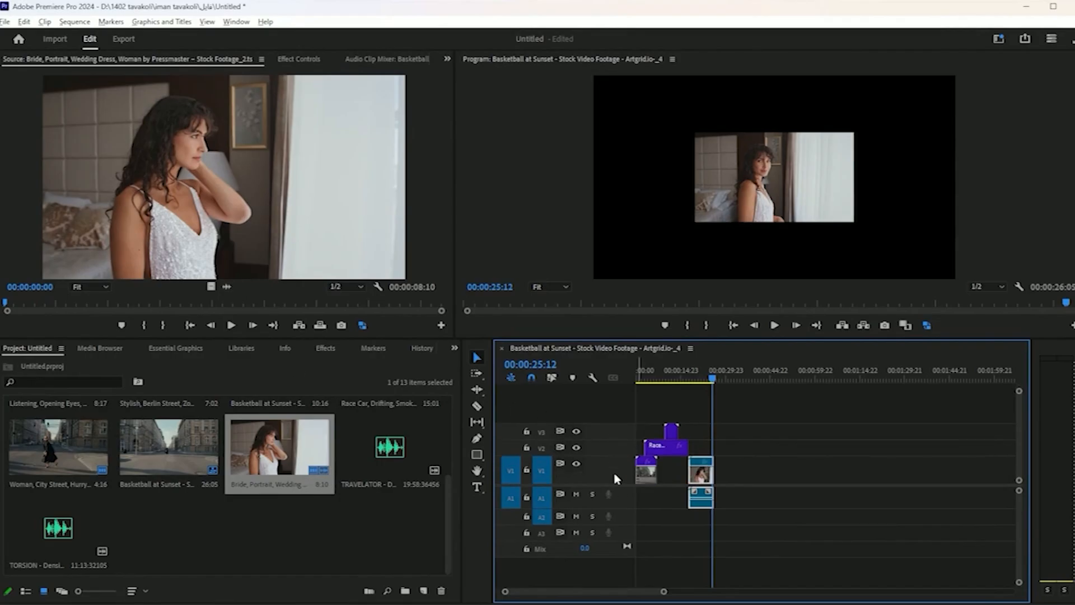
double_click(623, 504)
scroll(616, 434, down, 1)
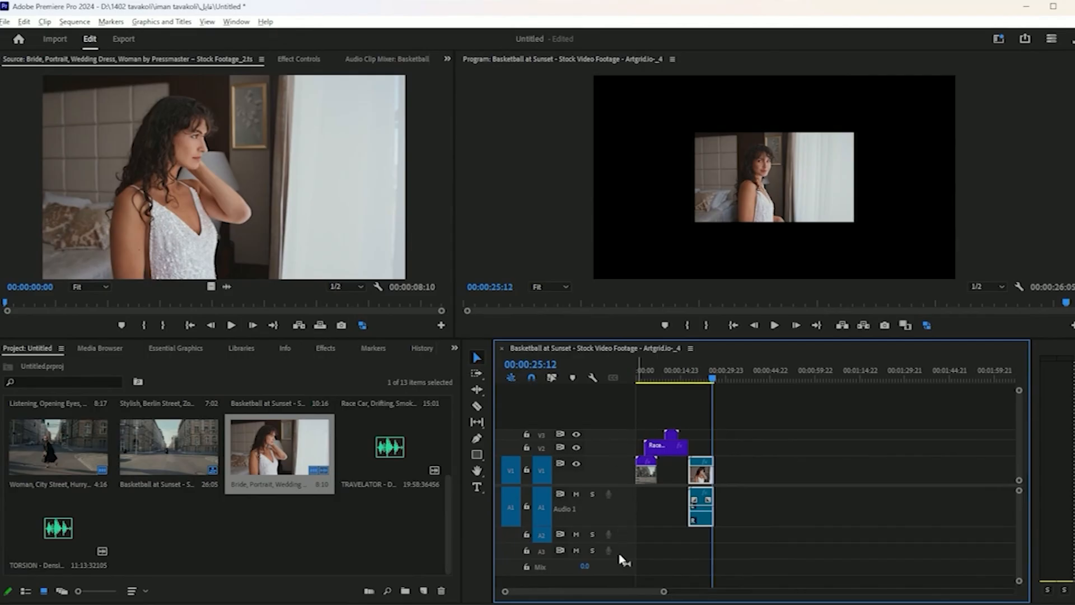
- Reduce the height of audio track A3
scroll(623, 558, down, 1)
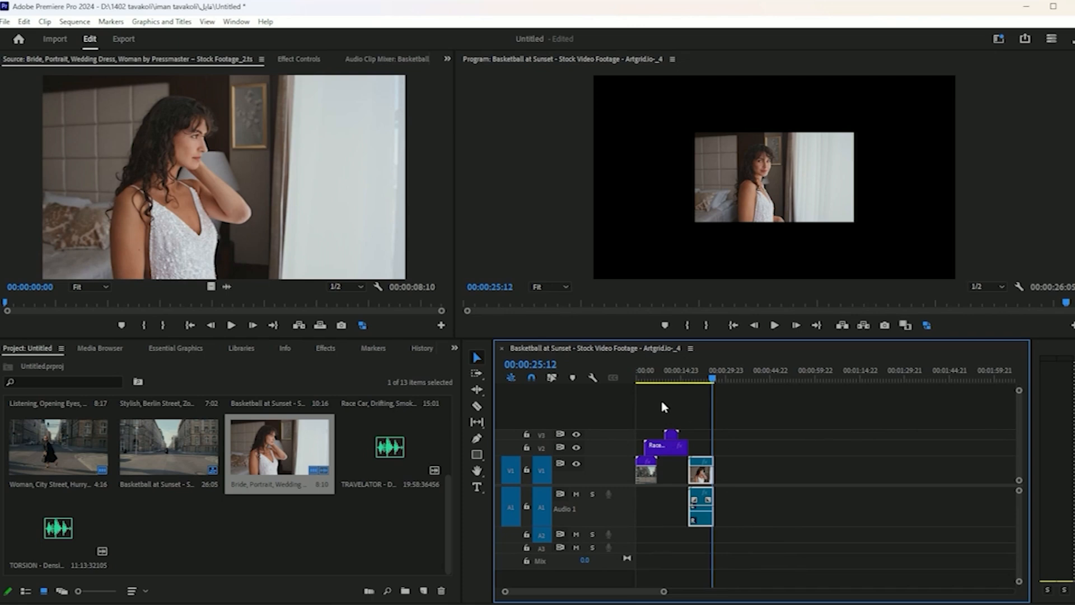
click(592, 379)
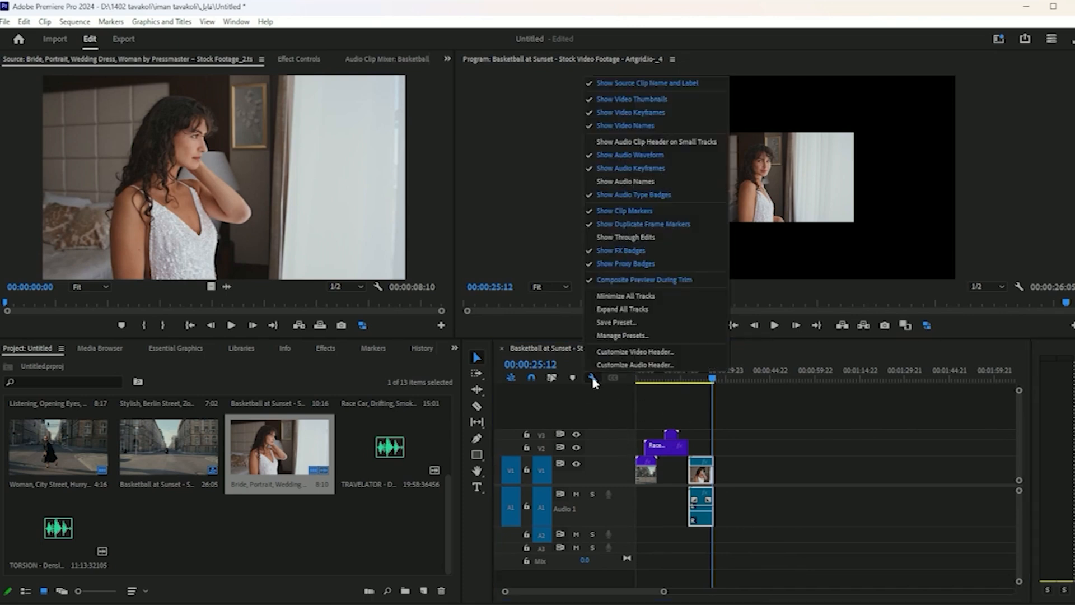
click(615, 321)
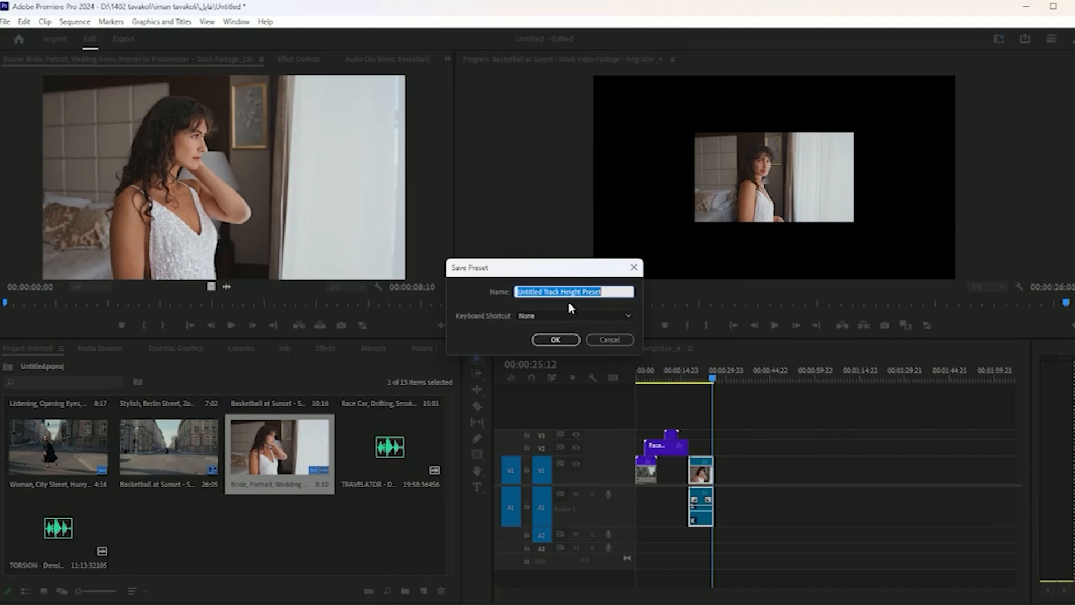
text(t)
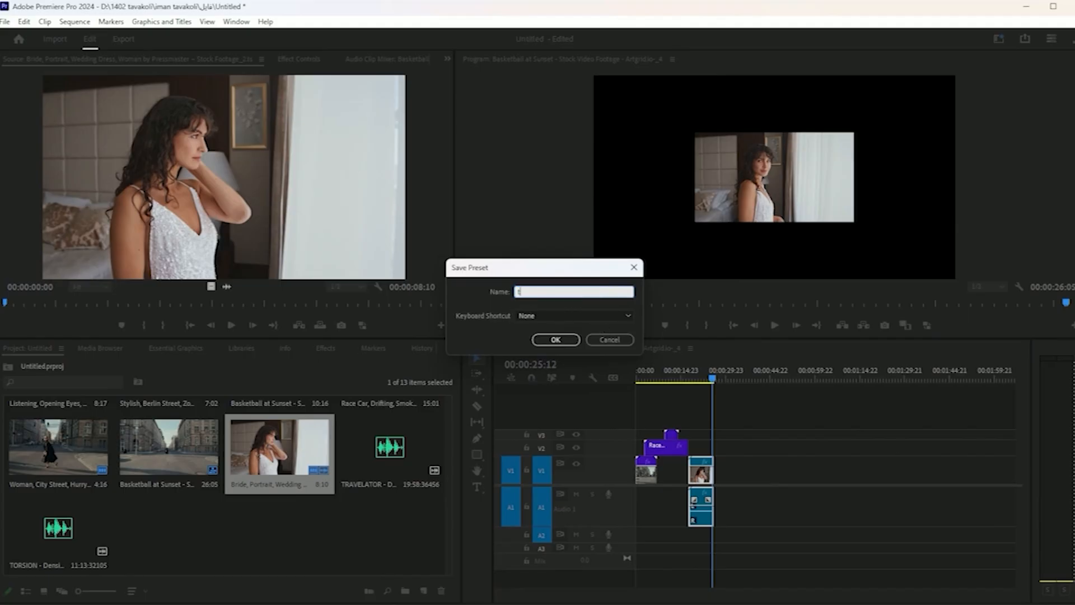
key(BackSpace)
text(j)
key(BackSpace)
key(BackSpace)
text(jman)
click(560, 347)
click(607, 340)
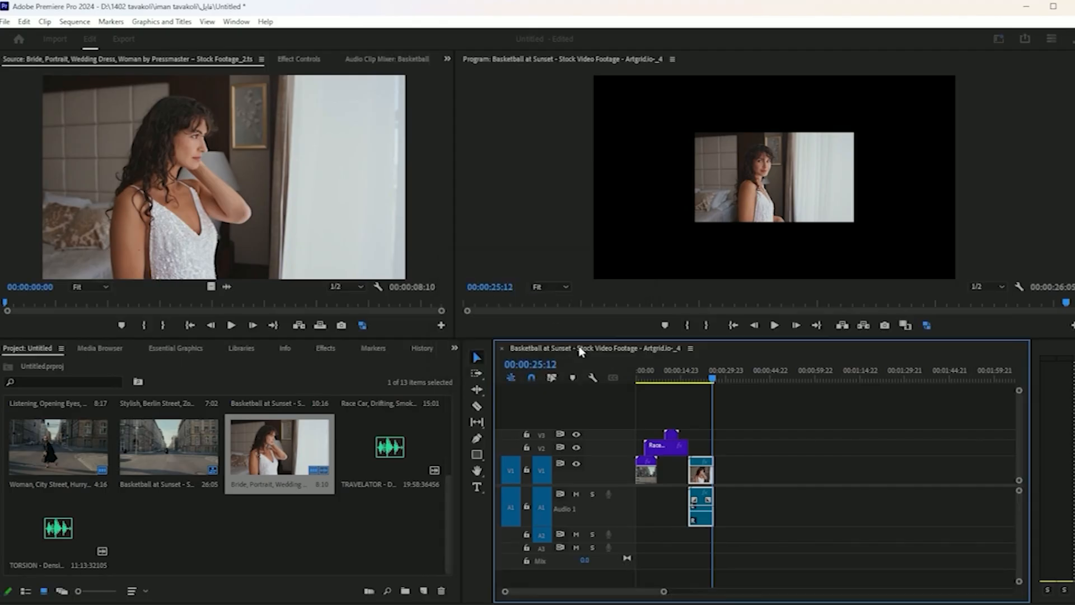
click(592, 377)
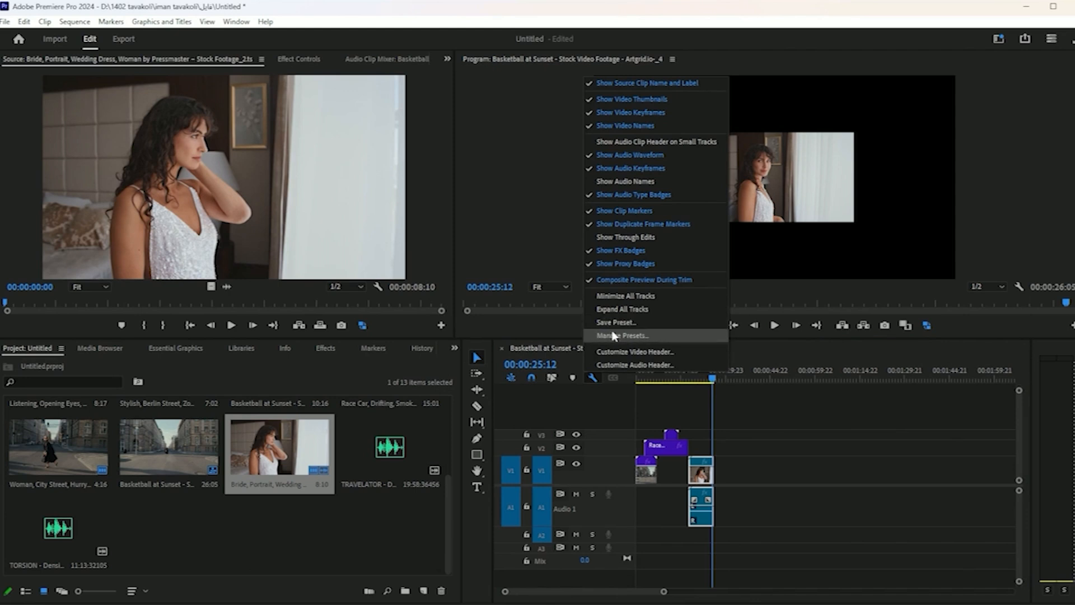
click(586, 412)
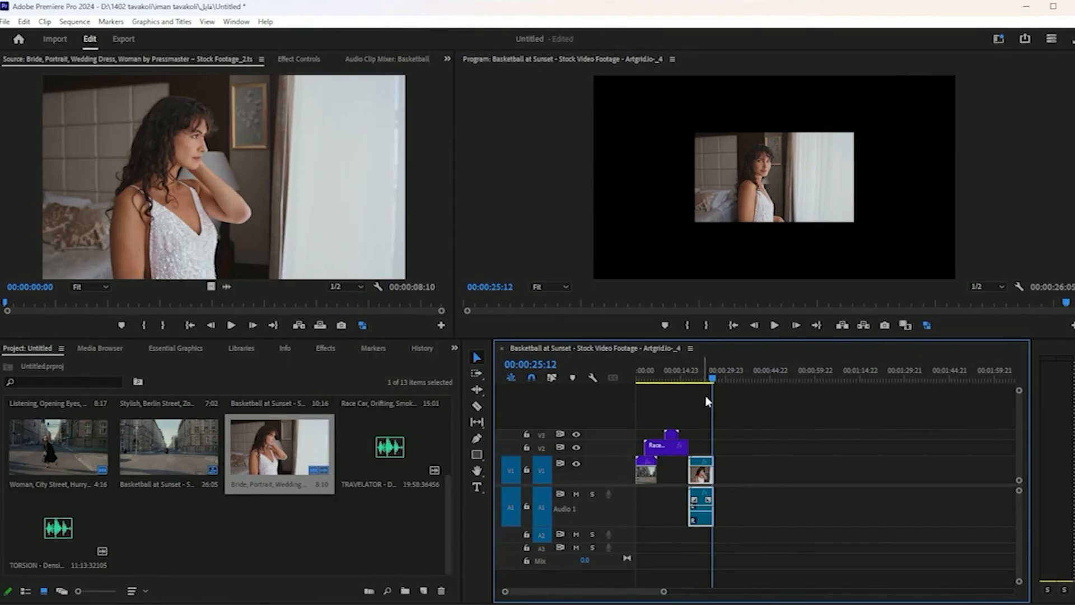
- Shift the V3 clip slightly later and snap the end of the race car clip on V2 to the playhead at 00:00:18:21
drag(711, 381, 692, 388)
drag(671, 434, 681, 456)
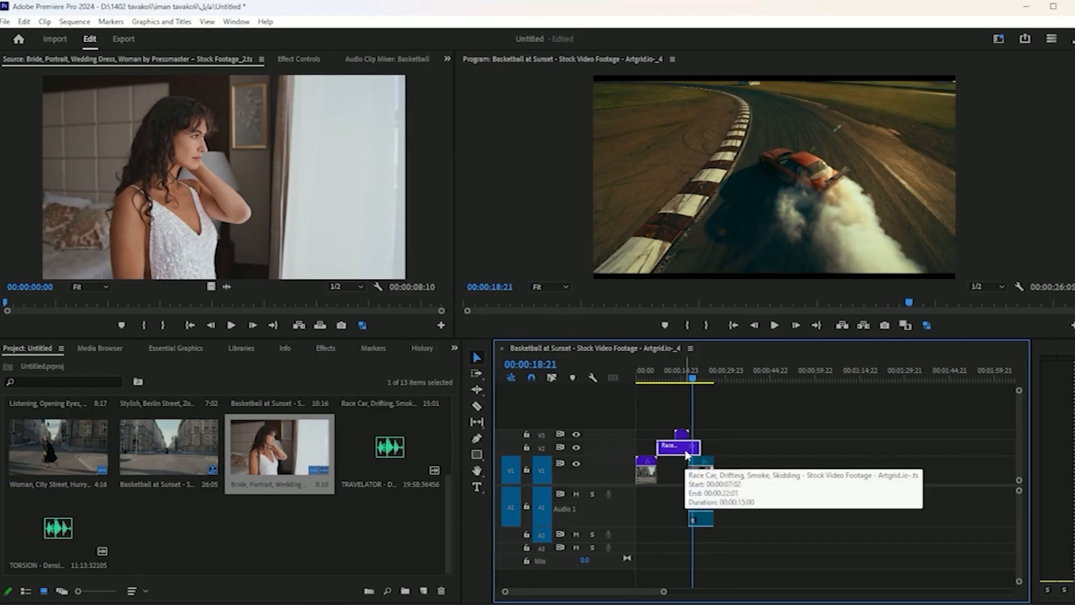
drag(669, 446, 695, 455)
mouse_move(666, 449)
mouse_down()
mouse_move(715, 451)
mouse_move(679, 456)
mouse_up()
click(531, 378)
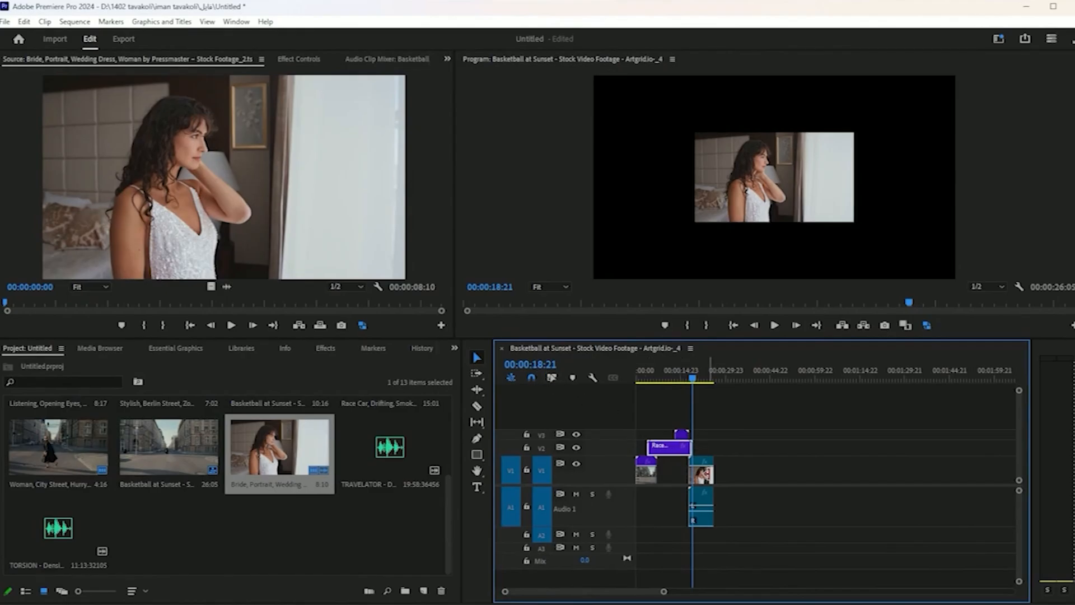
- Move the bride clip with its audio later in the sequence and set the playhead at 00:00:29:12 near its start
click(703, 469)
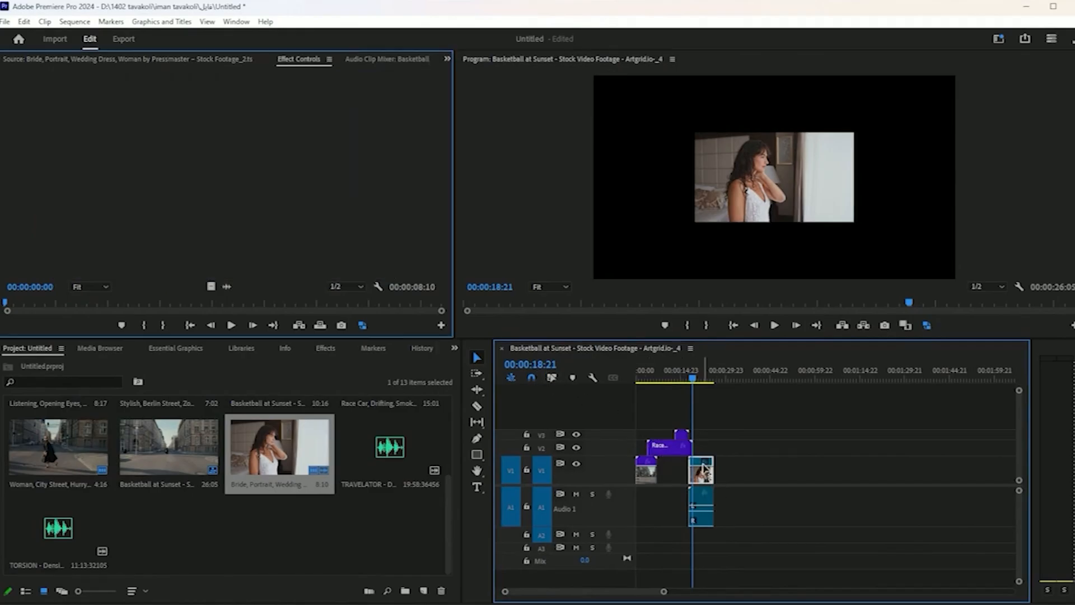
drag(703, 469, 739, 500)
drag(705, 379, 723, 383)
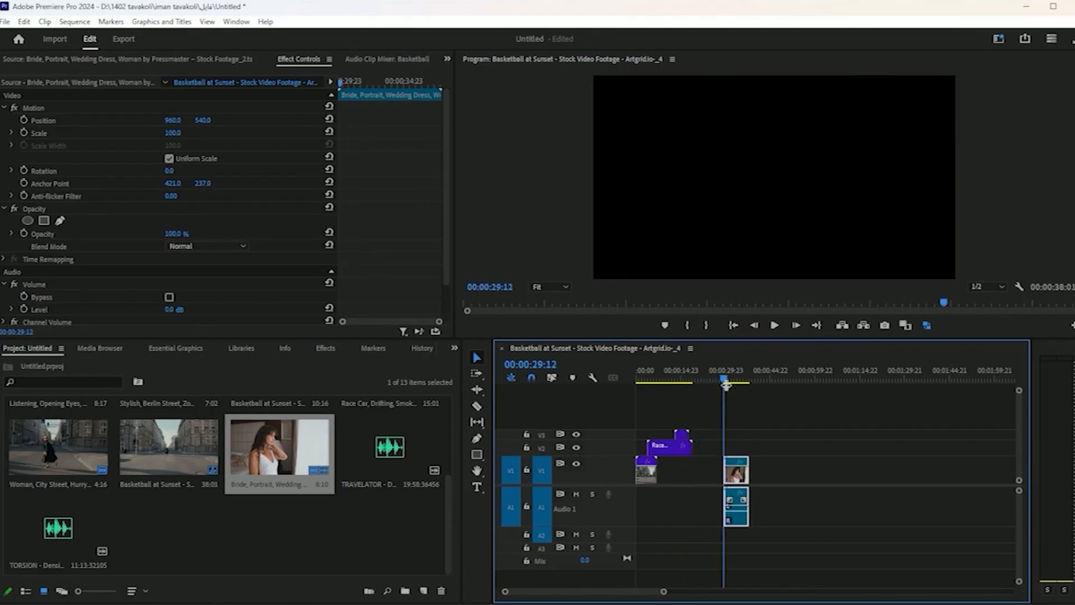
- Move only the bride clip's video later, temporarily independent of its audio, and undo that move
click(782, 455)
alt+click(744, 473)
drag(744, 474, 772, 475)
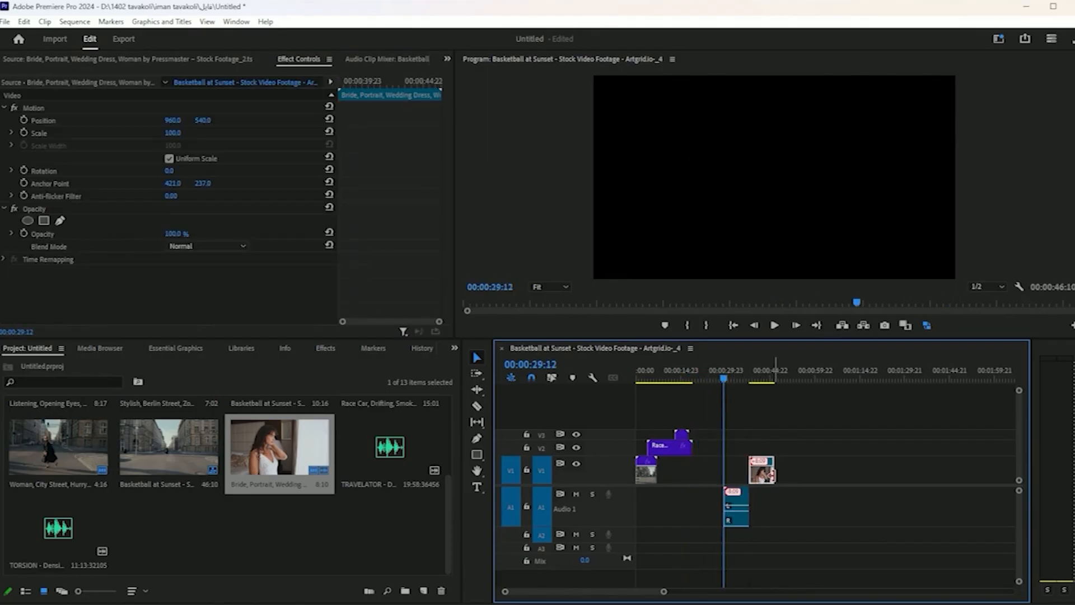
key(ctrl+z)
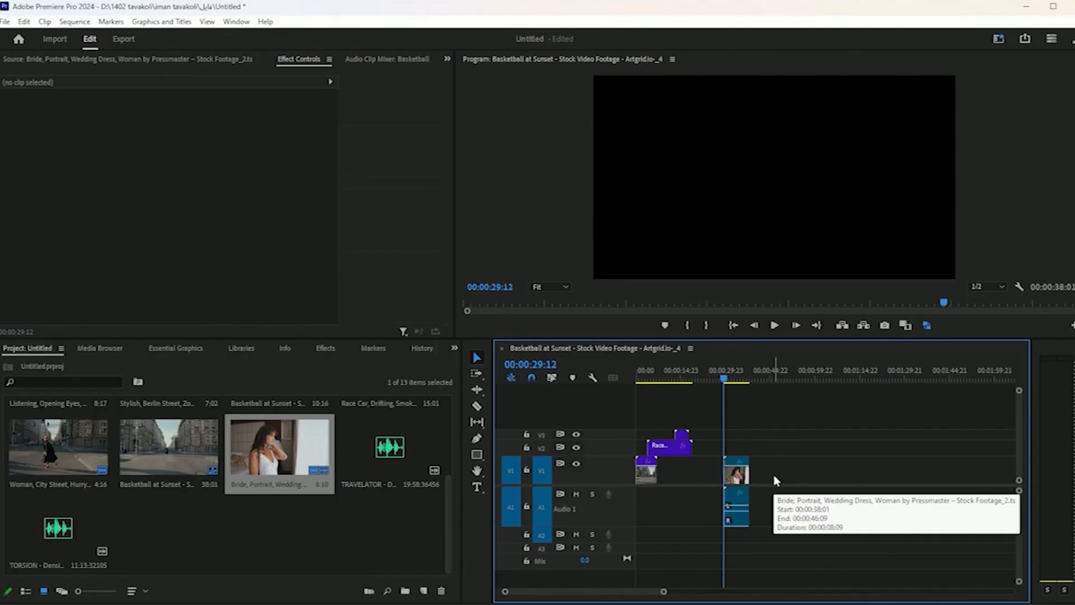
- Turn off Linked Selection and move only the bride clip's video on V1 later than its audio
scroll(740, 476, up, 2)
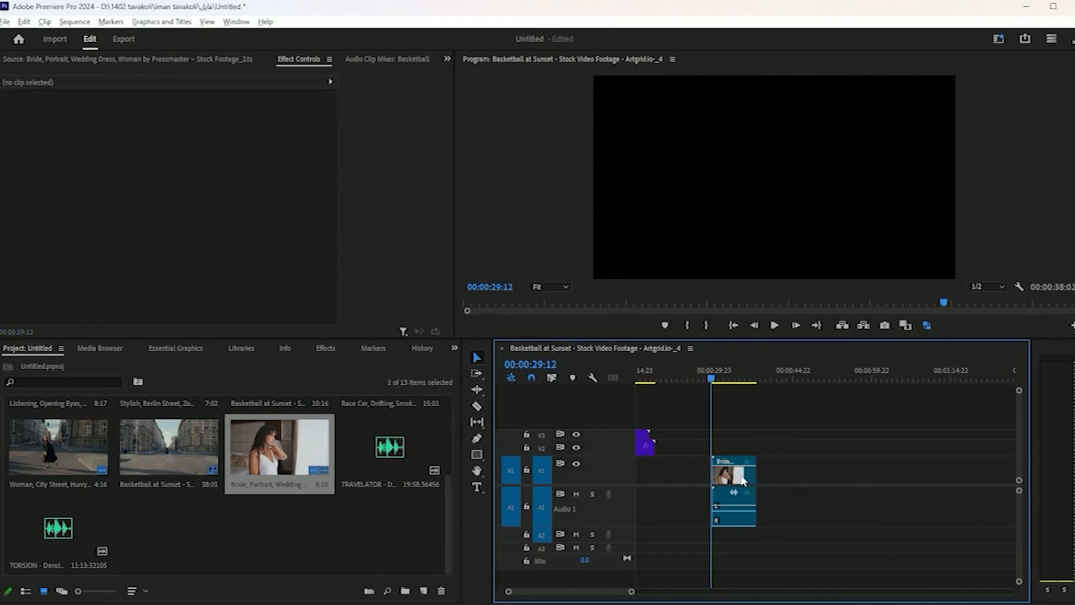
click(551, 378)
click(725, 474)
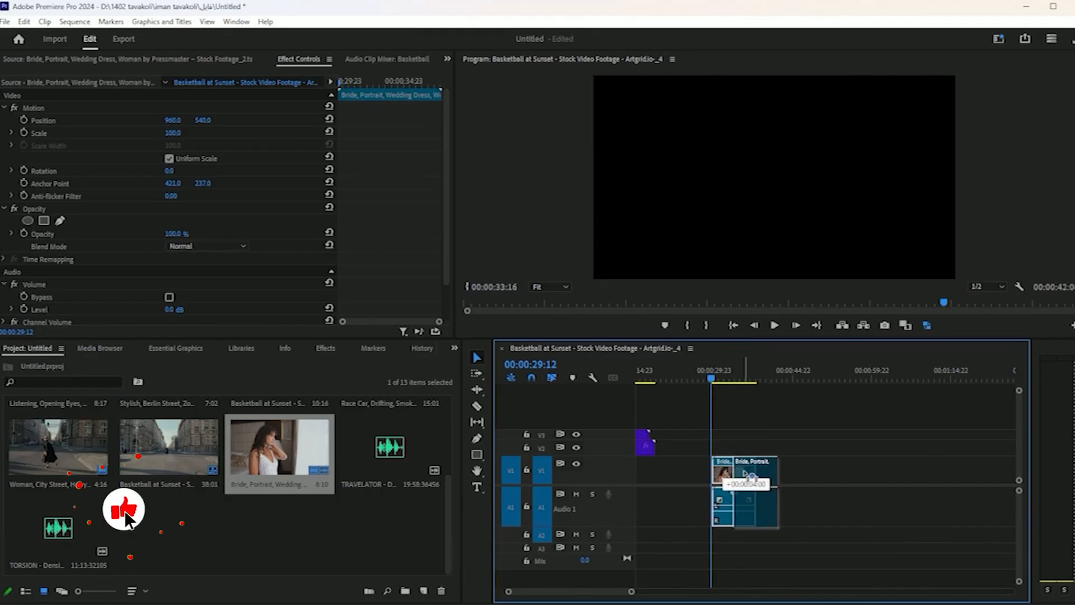
mouse_move(725, 475)
mouse_down()
mouse_move(785, 474)
mouse_move(725, 473)
mouse_up()
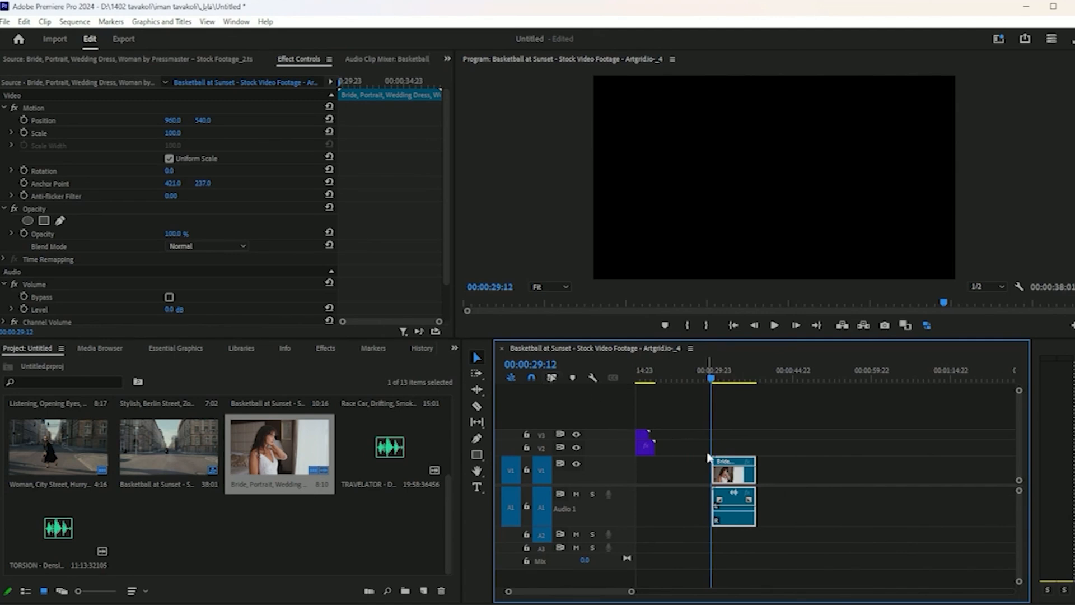
mouse_move(748, 476)
mouse_down()
mouse_move(733, 478)
mouse_move(744, 480)
mouse_up()
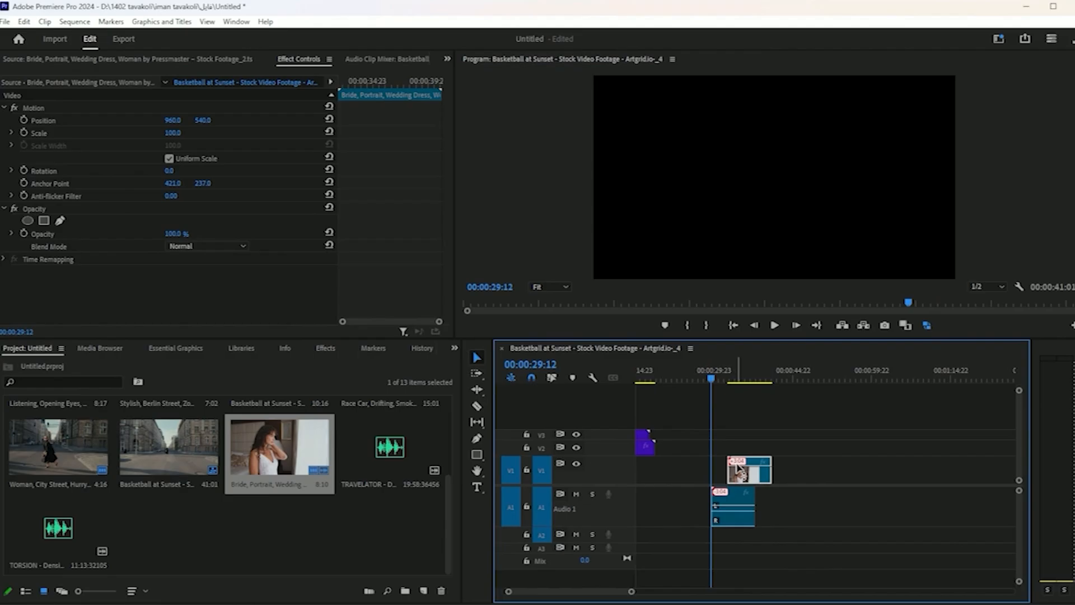
- Move the bride video back to the playhead at 00:00:29:12 in sync with its audio and turn Linked Selection on
scroll(739, 472, up, 3)
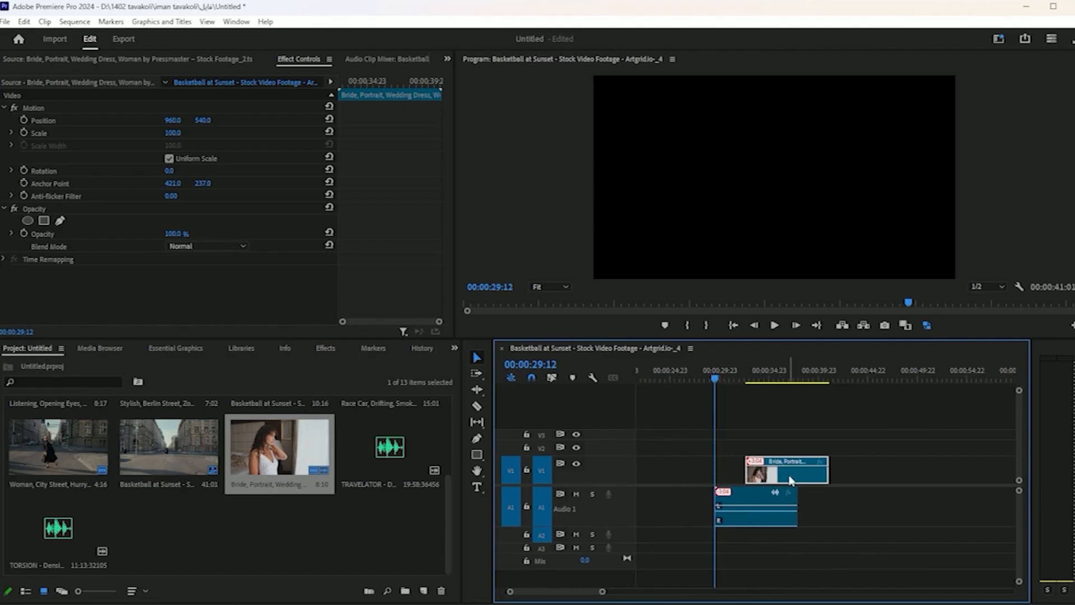
drag(780, 479, 744, 479)
click(553, 378)
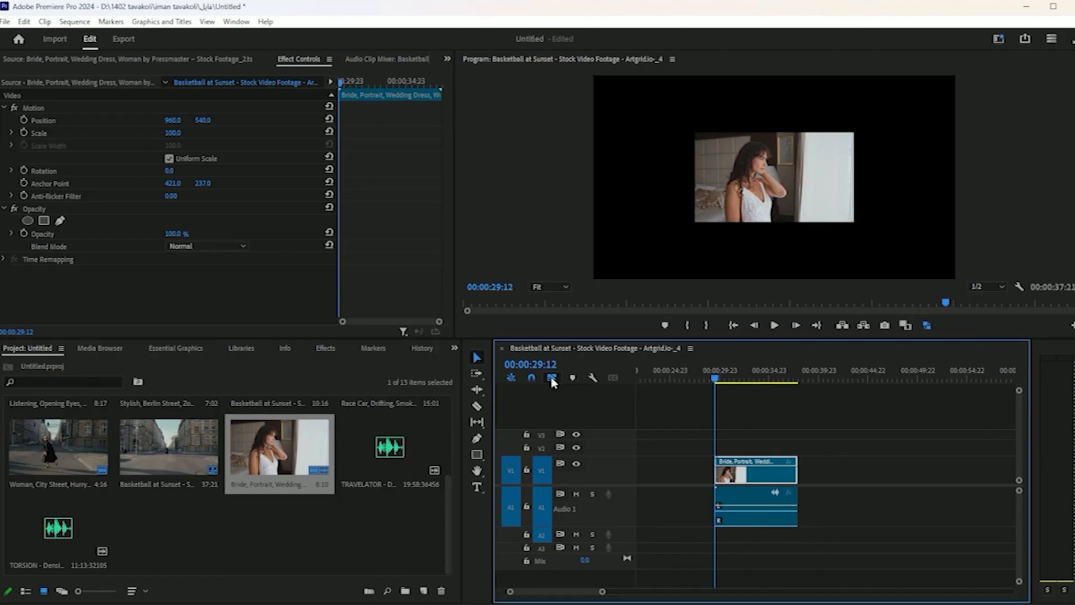
- Move the linked bride video and audio later together on their tracks and undo the move
mouse_move(775, 475)
mouse_down()
mouse_move(805, 476)
mouse_move(768, 474)
mouse_up()
drag(859, 462, 786, 530)
click(871, 477)
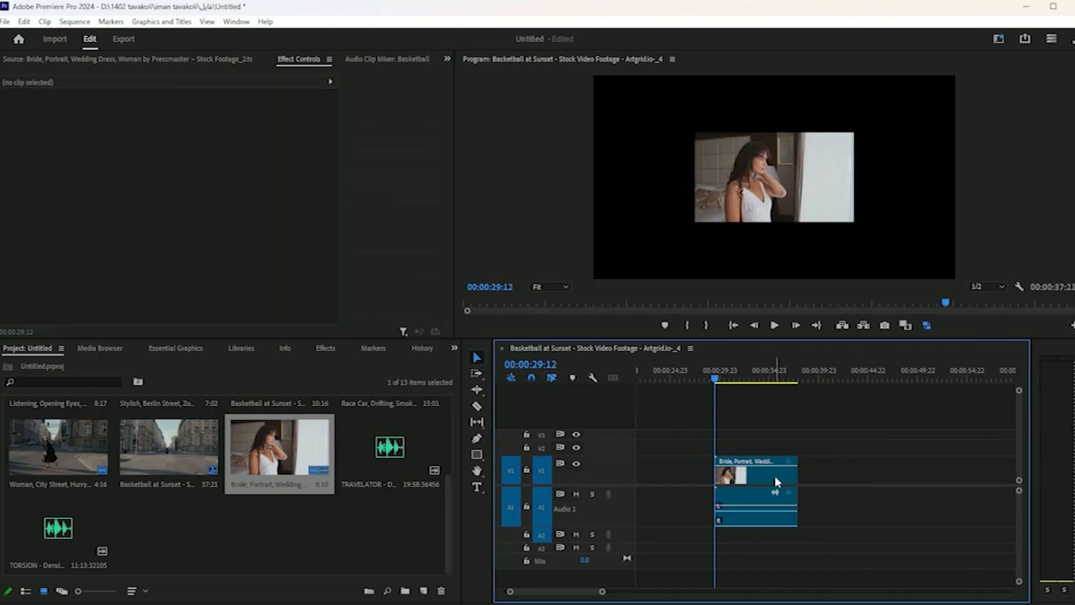
drag(775, 480, 815, 482)
key(ctrl+z)
- Unlink the bride clip's video from its audio, move the video alone, and undo both changes
right_click(748, 483)
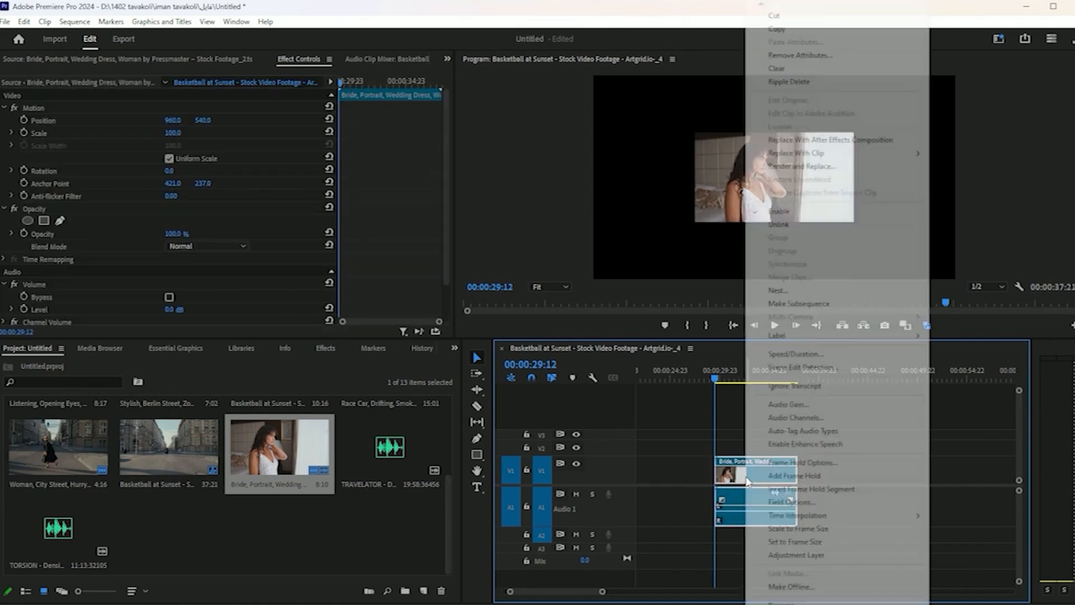
click(774, 225)
mouse_move(750, 476)
mouse_down()
mouse_move(778, 478)
mouse_move(730, 475)
mouse_move(784, 475)
mouse_move(749, 476)
mouse_move(767, 477)
mouse_up()
key(ctrl+z)
key(ctrl+z)
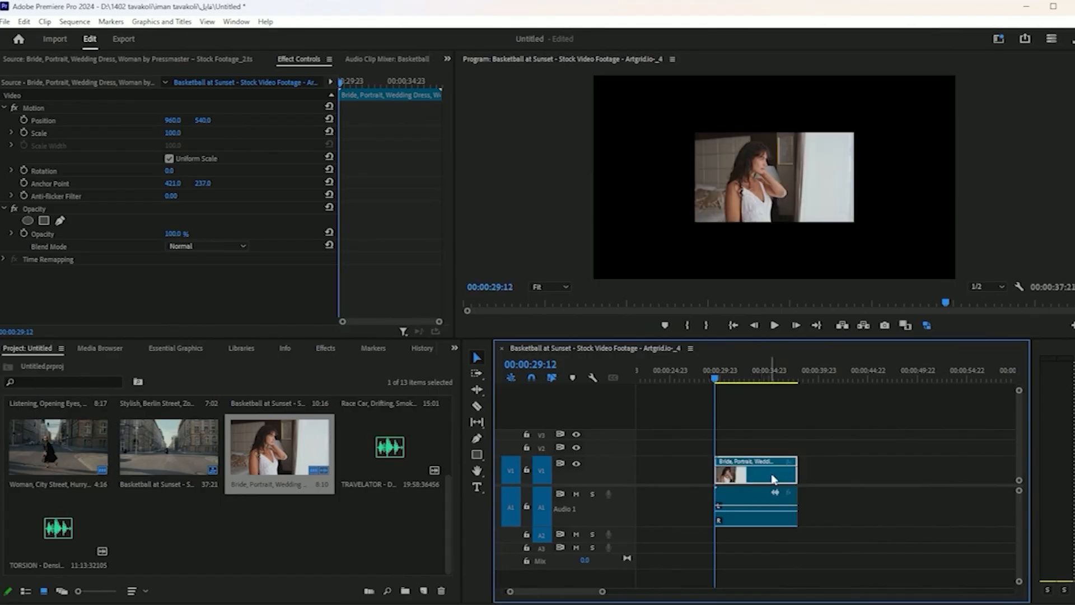
- Add a sequence marker at 00:00:01:19 over the first street clip
key(minus)
key(minus)
drag(736, 381, 647, 407)
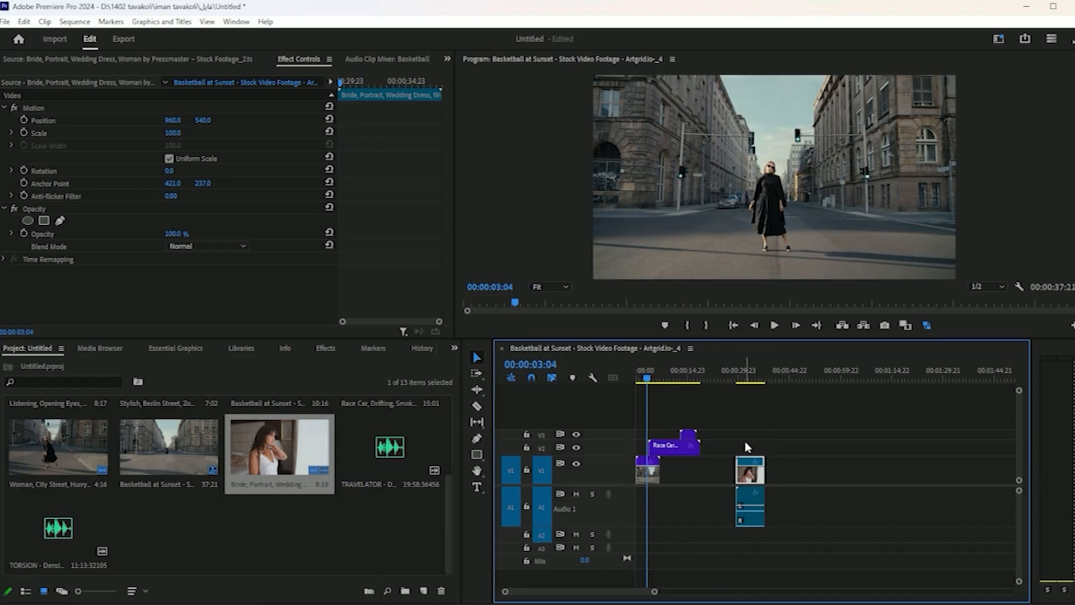
drag(654, 595, 605, 592)
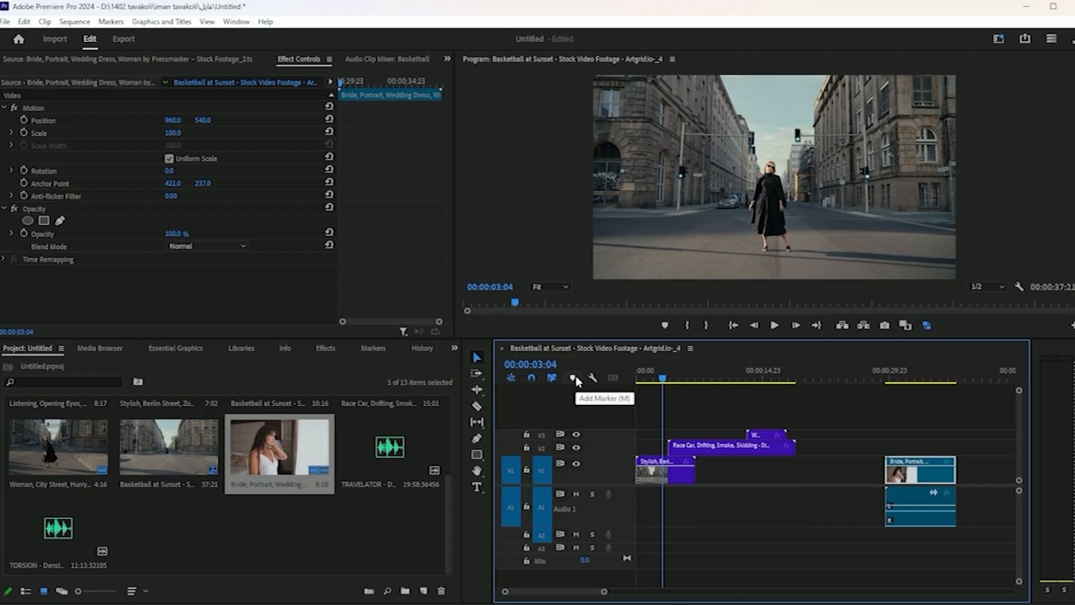
click(651, 383)
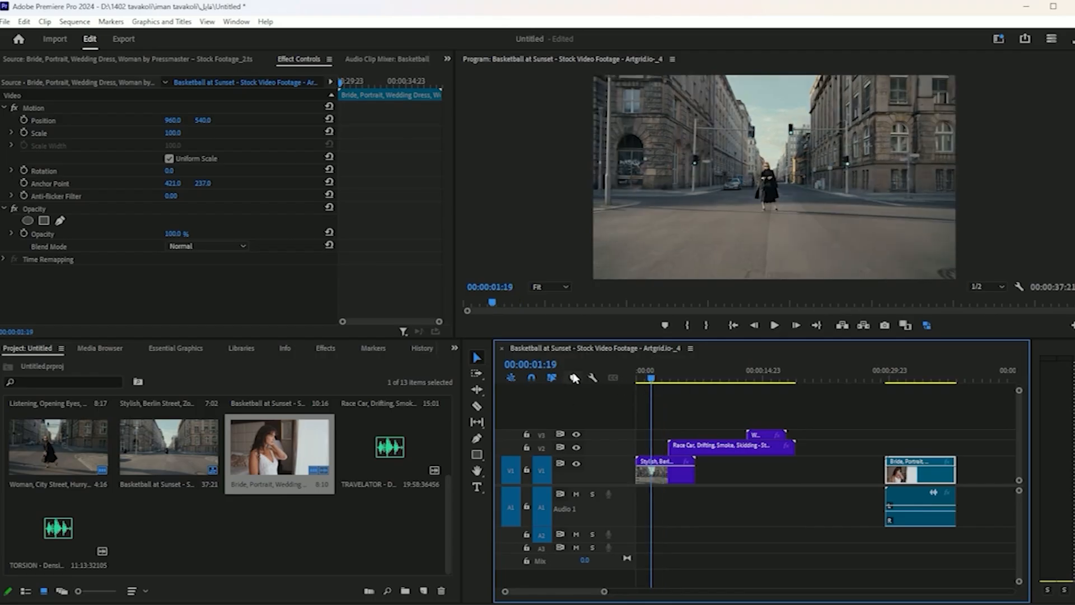
click(573, 379)
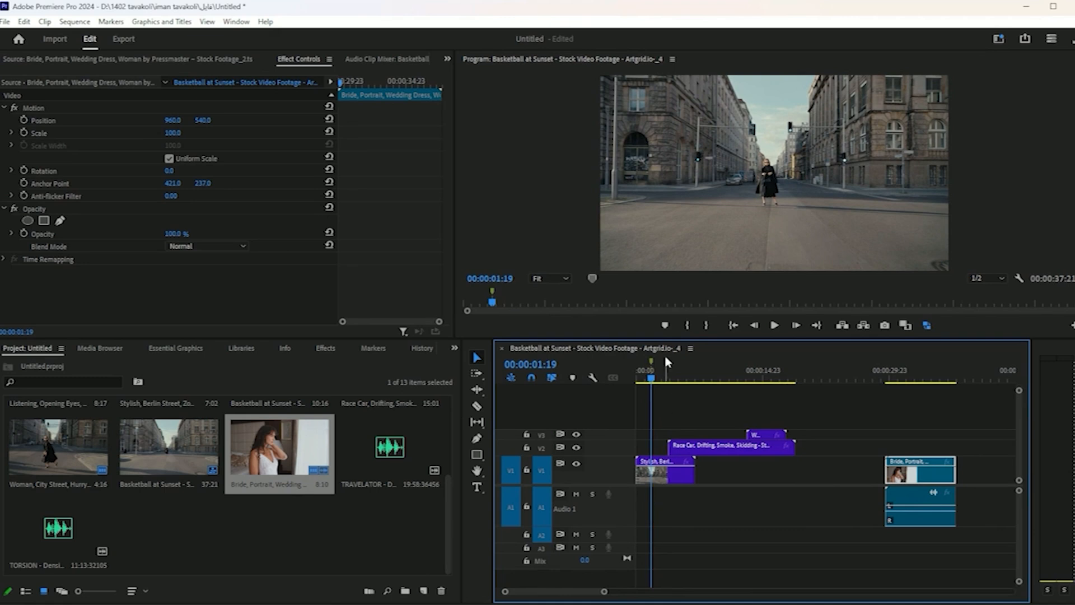
- Add a second sequence marker at 00:00:07:08 and clear all markers from the sequence
drag(648, 381, 697, 386)
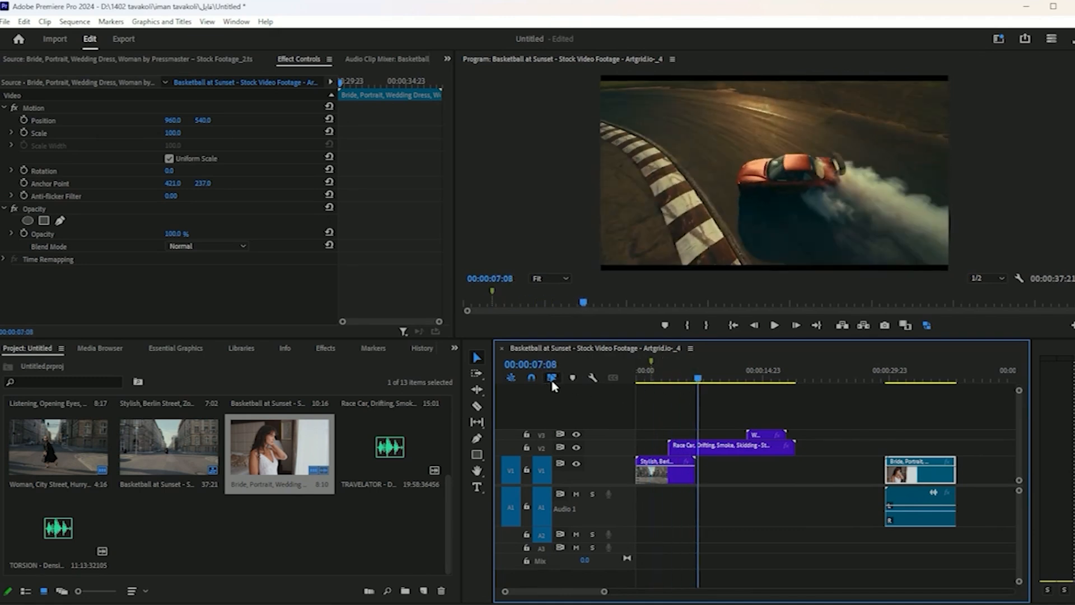
click(572, 378)
click(669, 334)
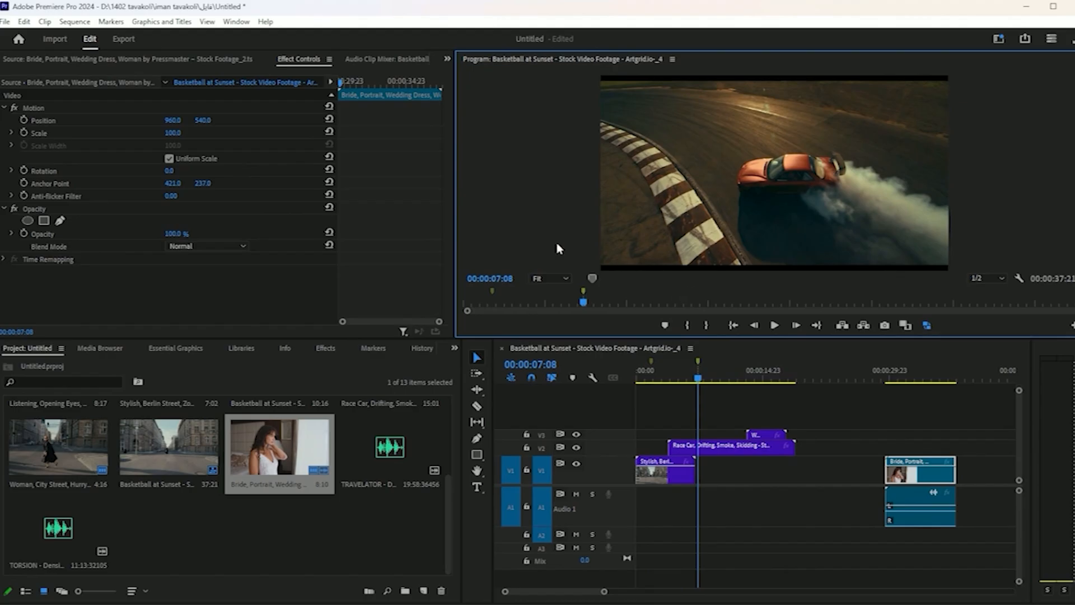
key(ctrl+alt+shift+m)
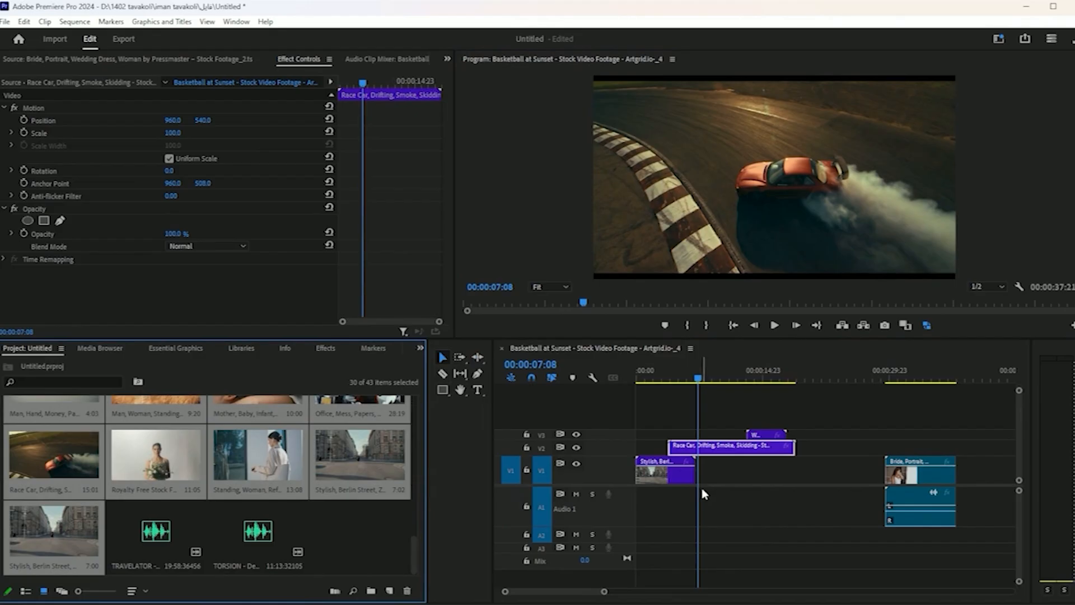
- Reveal the source footage of the race car clip on V2 in the project bin
click(747, 453)
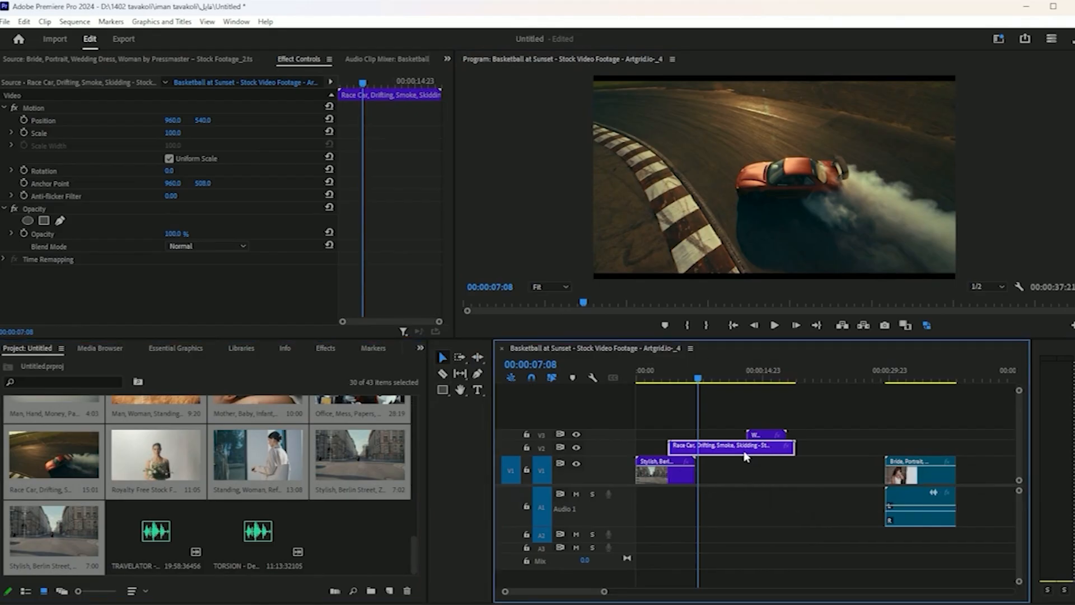
click(755, 502)
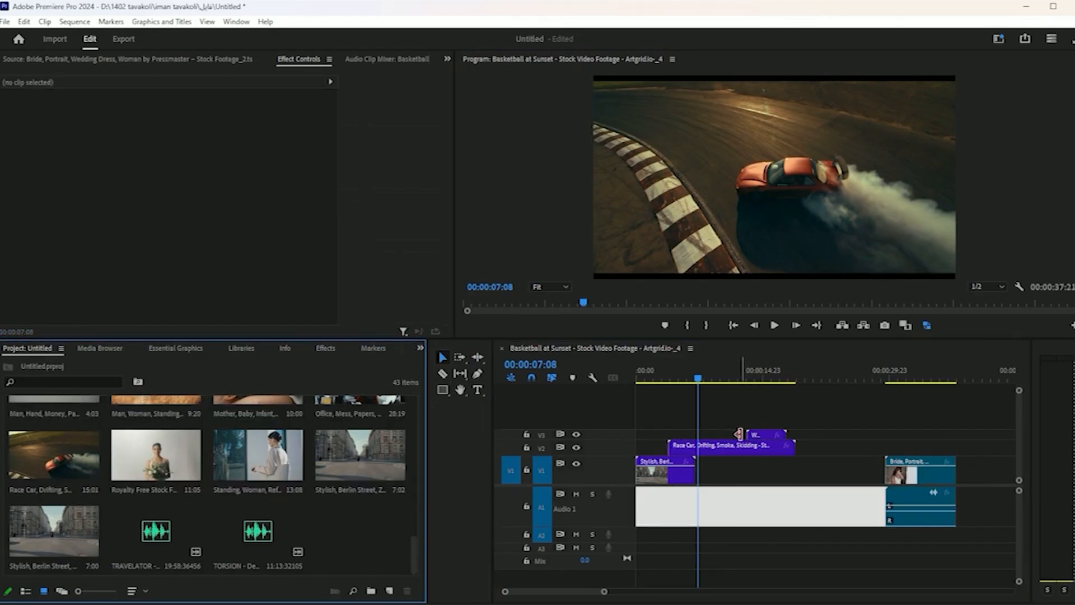
click(741, 456)
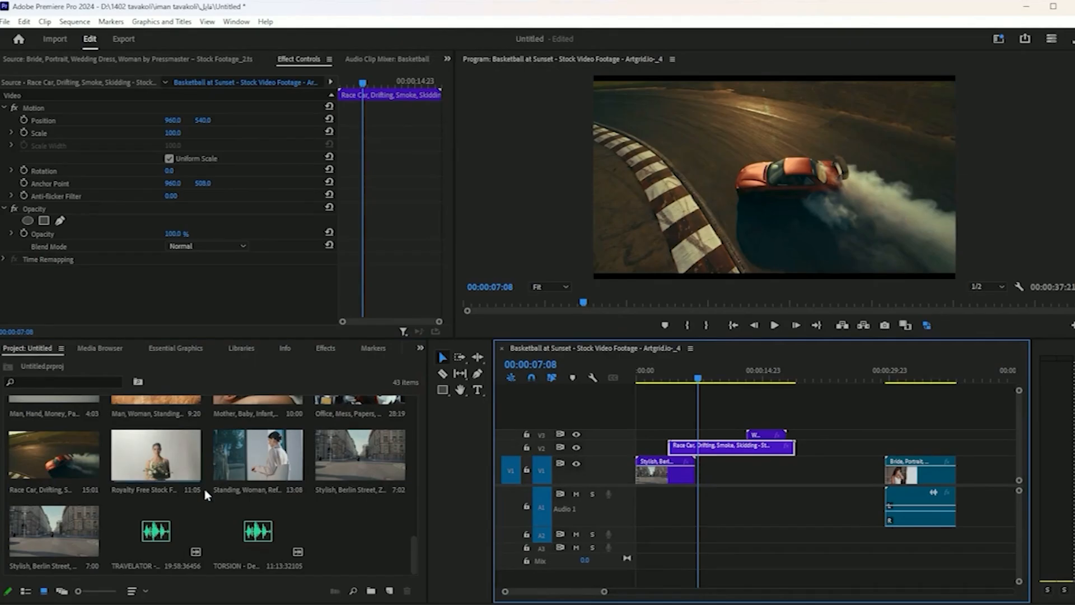
scroll(183, 480, up, 5)
right_click(737, 454)
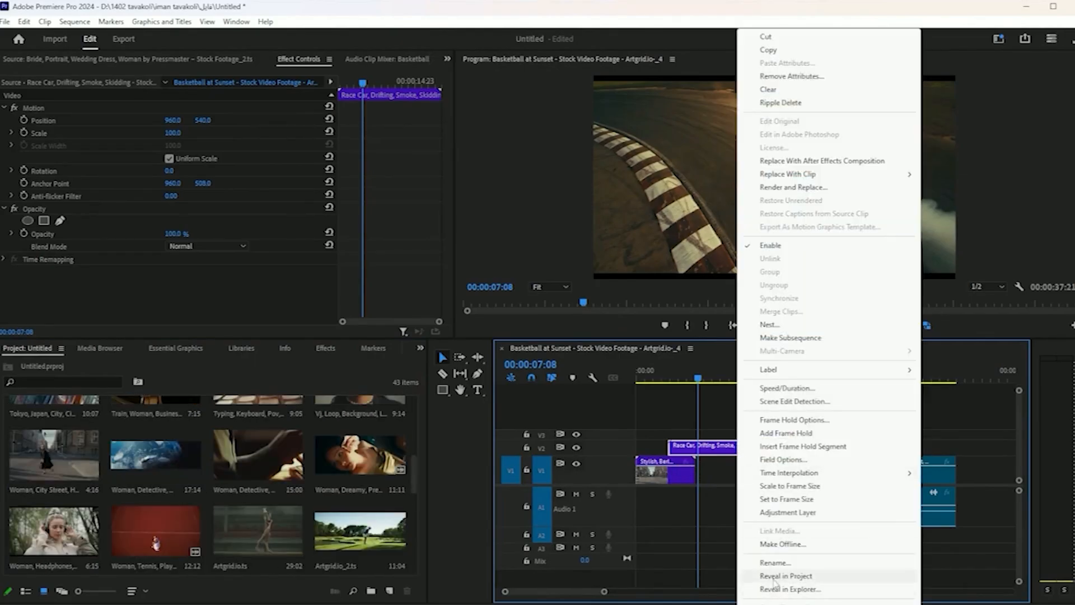
click(800, 576)
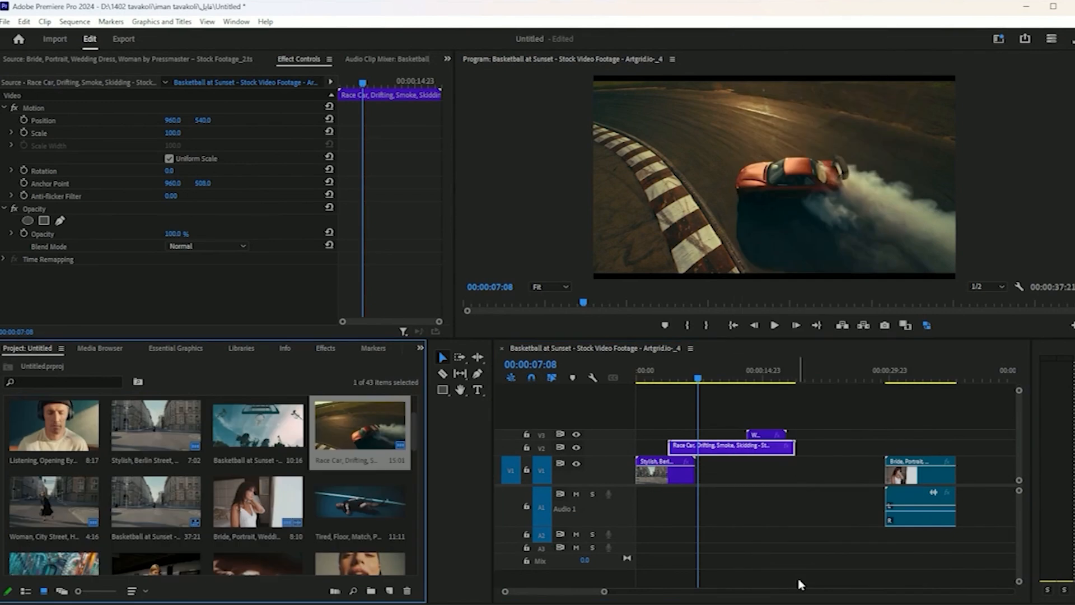
- Reveal the source footage of the first street clip and of the bride clip in the project bin
right_click(651, 482)
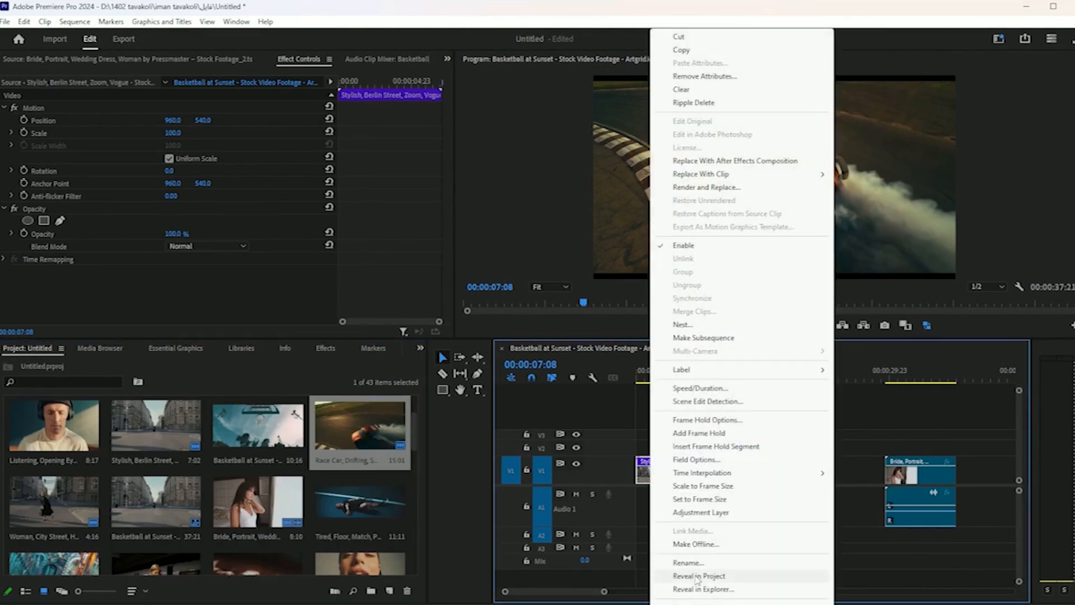
click(698, 576)
right_click(934, 484)
click(952, 576)
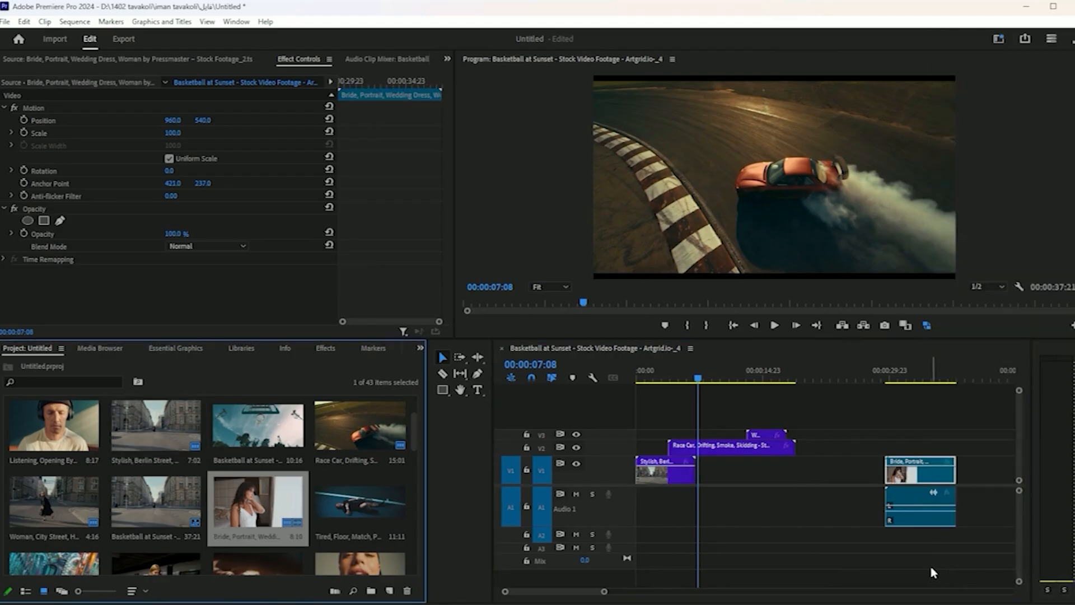
- Reveal the source file of the race car clip on V2 in File Explorer, and minimize the folder window to return to the sequence
click(776, 501)
click(733, 451)
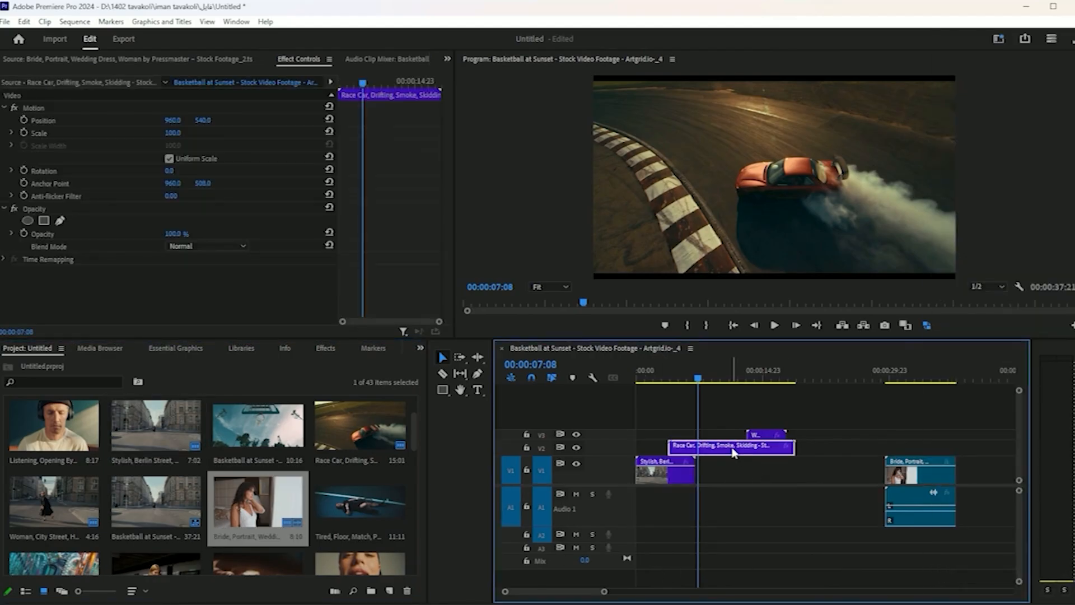
right_click(733, 452)
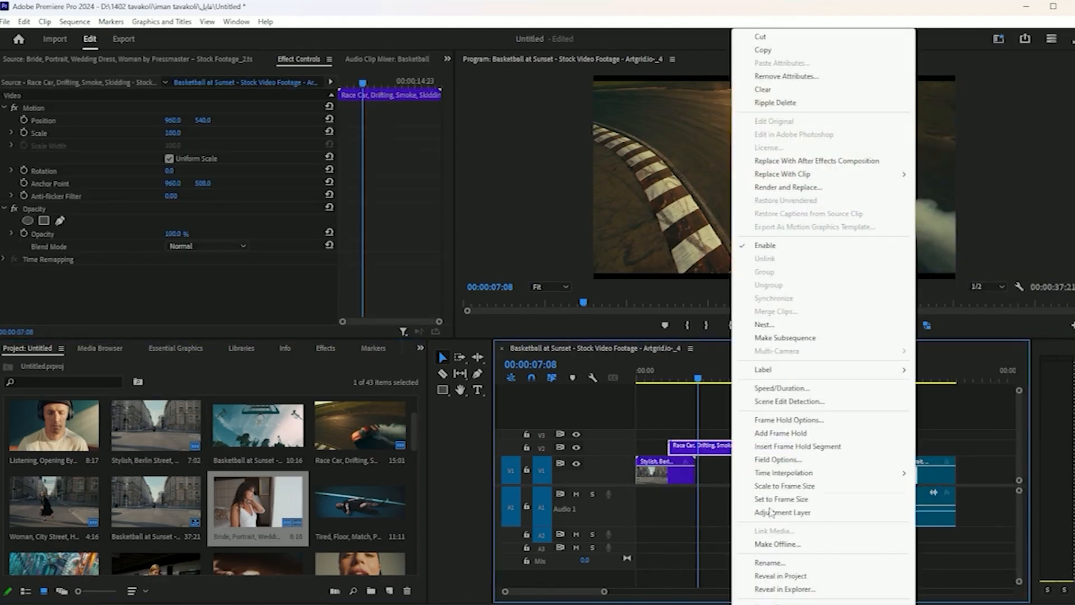
click(779, 591)
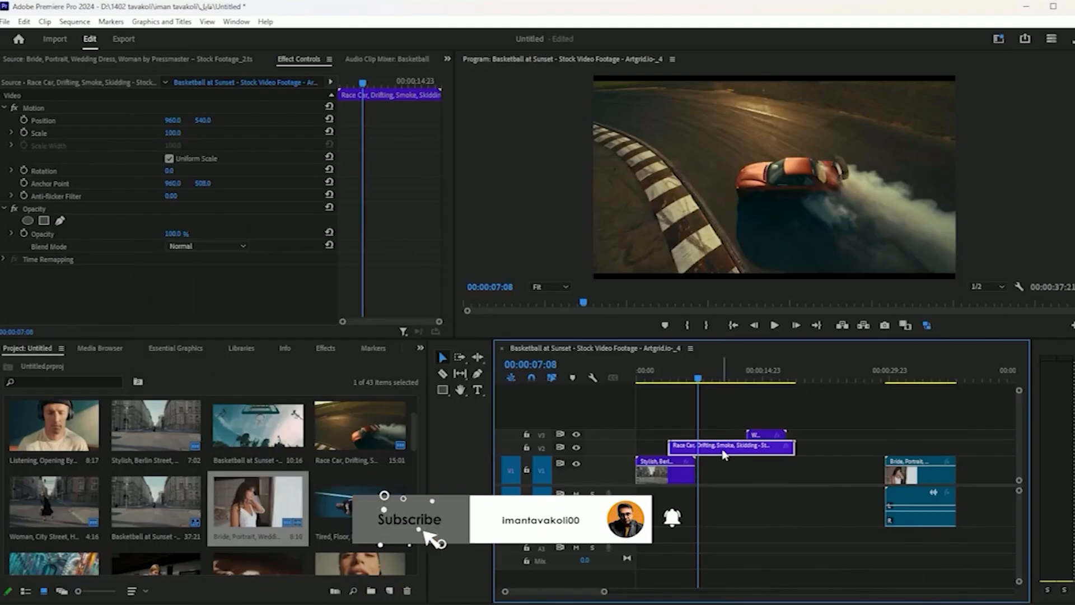
right_click(724, 454)
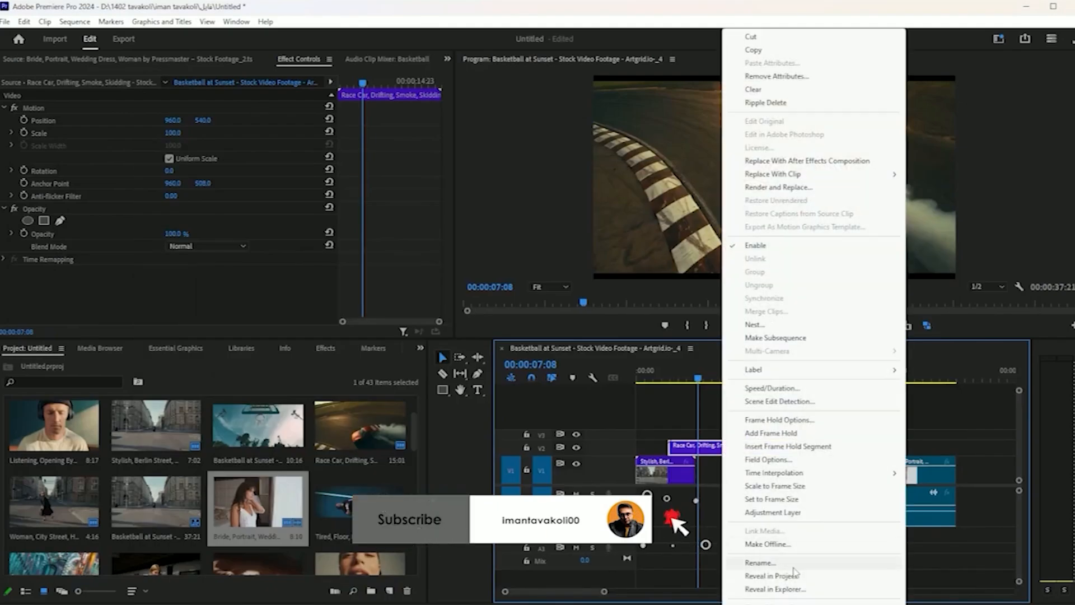
click(787, 595)
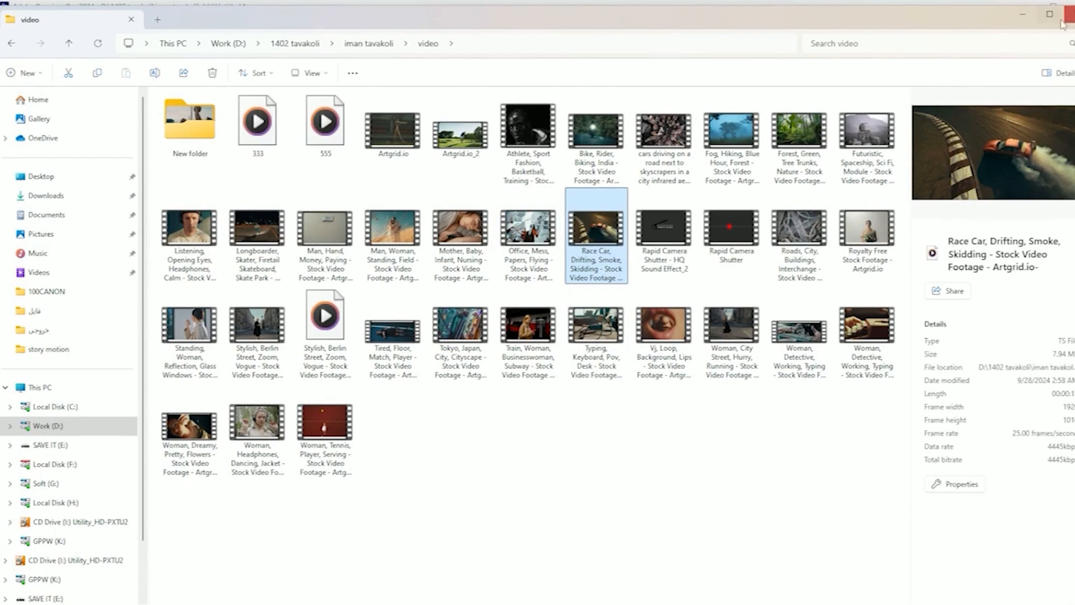
click(1029, 16)
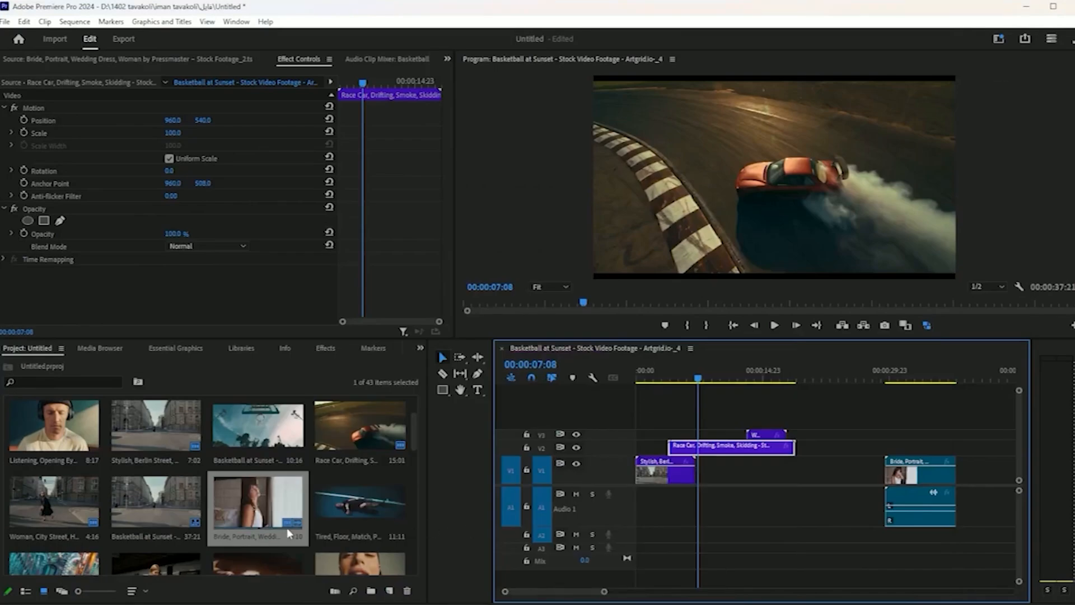
- Switch the project bin from thumbnails to list view and look through its items
scroll(287, 528, down, 2)
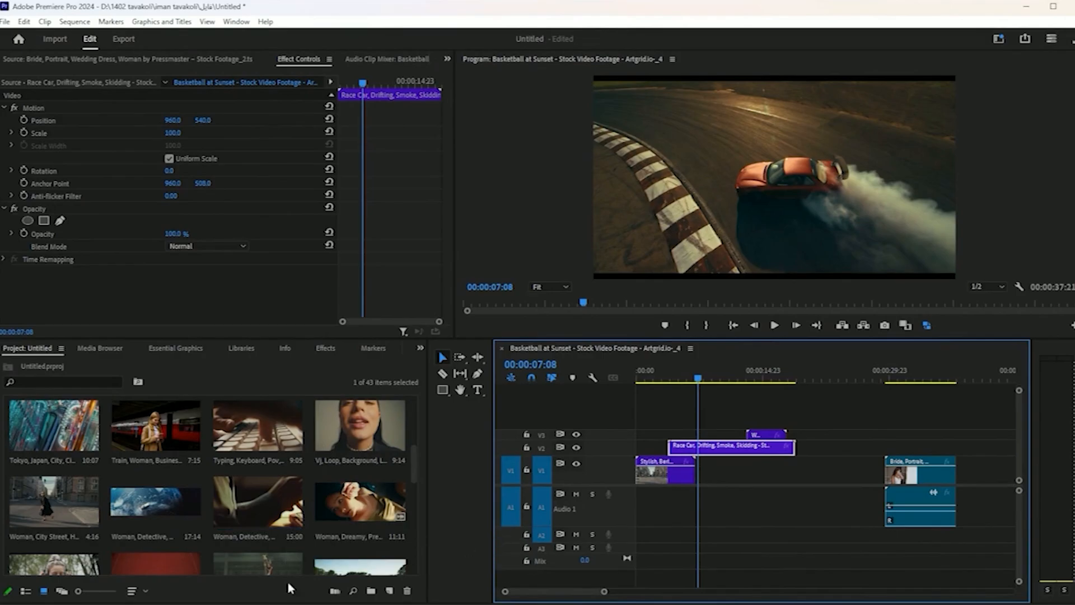
click(25, 591)
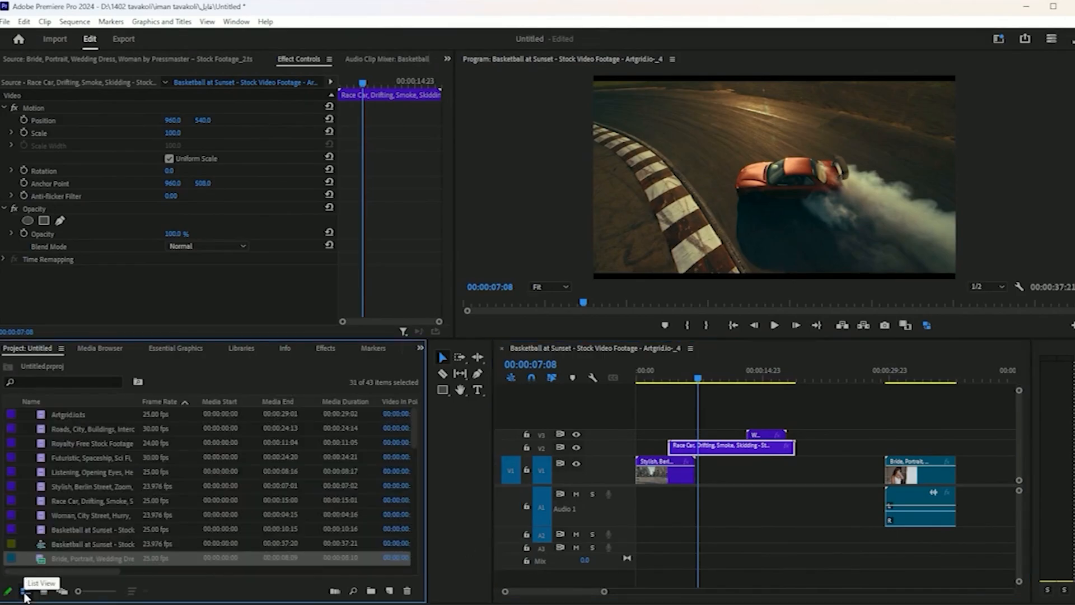
scroll(34, 510, down, 2)
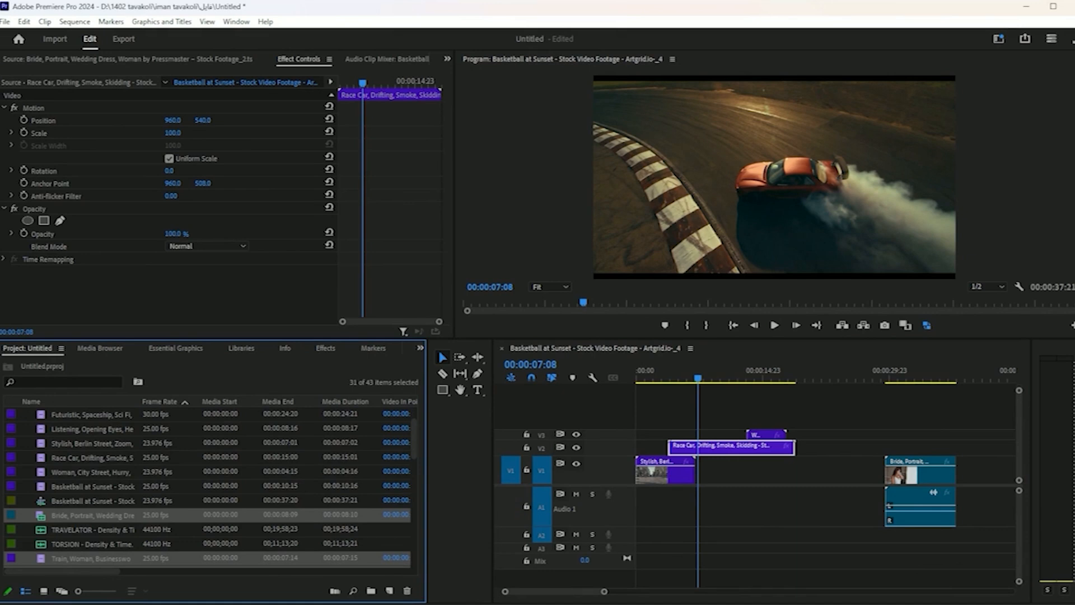
scroll(179, 503, down, 2)
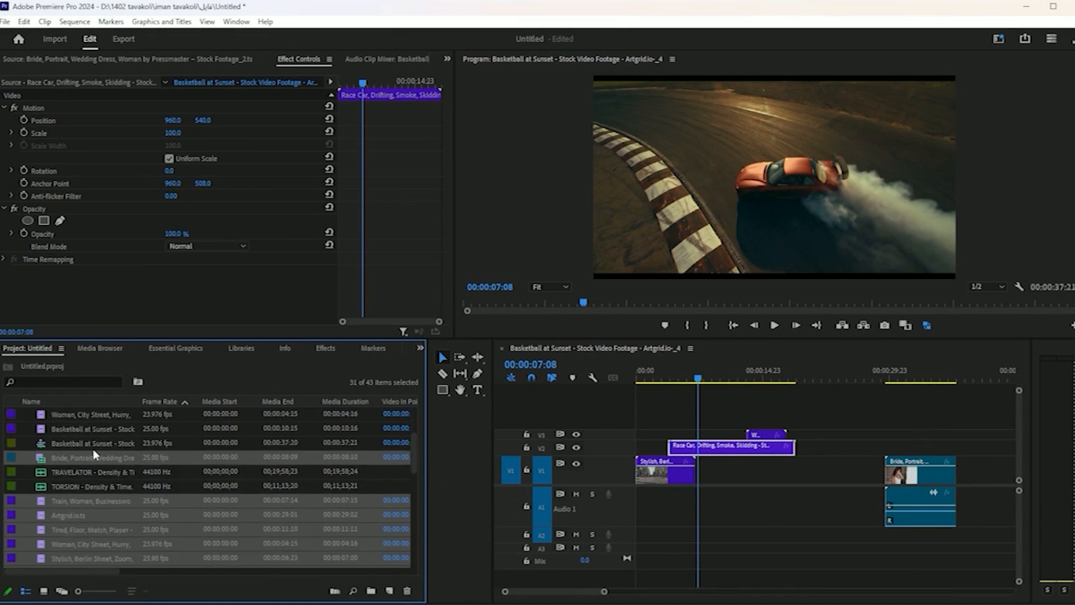
- Place the Tired, Floor, Match footage on a new V4 track near 16 seconds and Artgrid.io.ts on a new V5 track at the sequence start
click(974, 468)
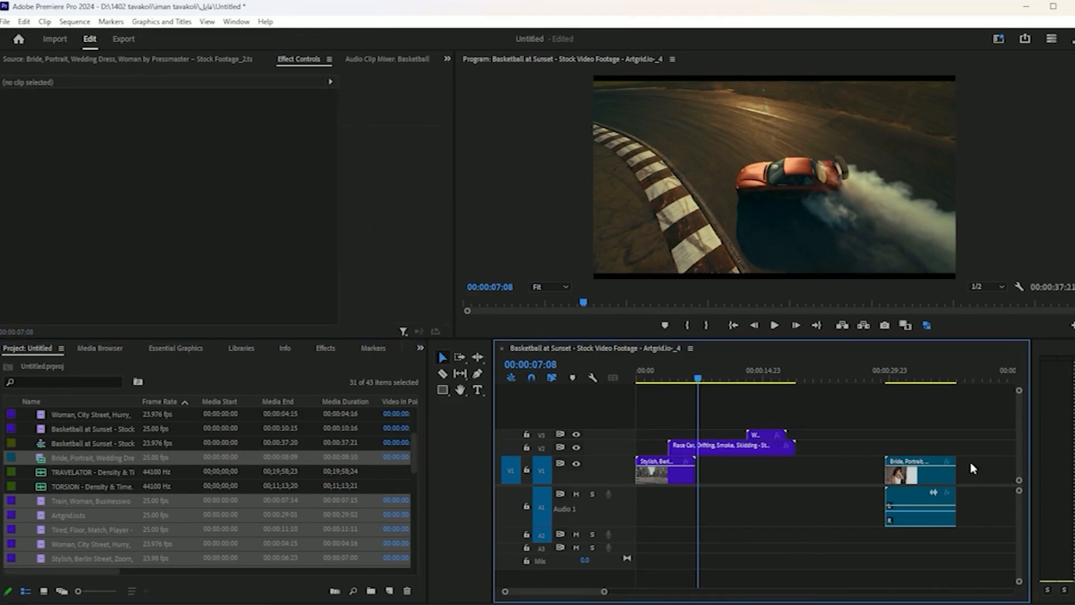
drag(981, 432, 863, 557)
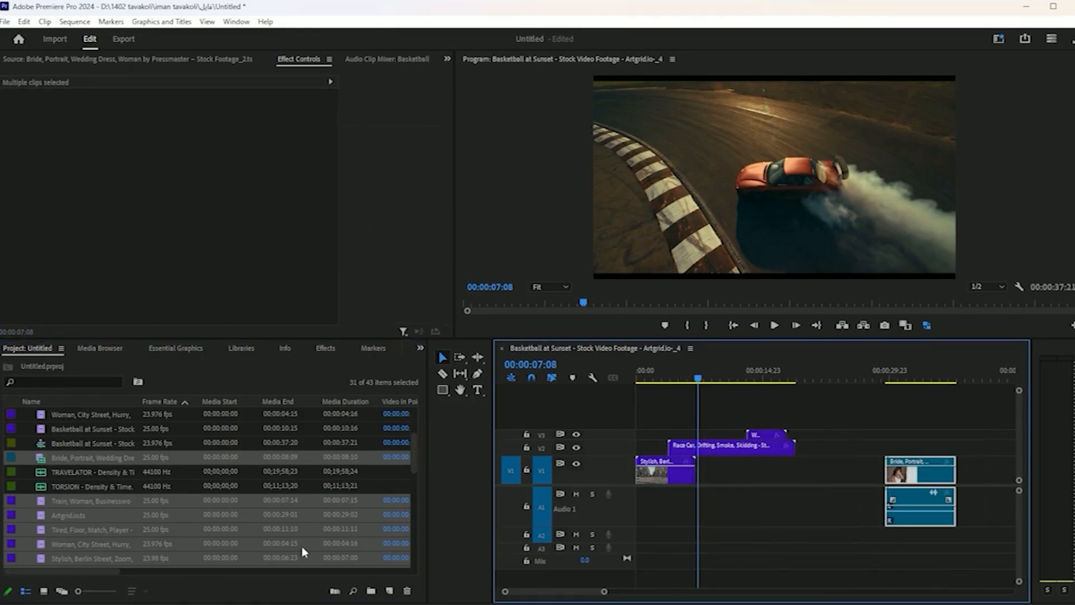
click(173, 572)
drag(62, 532, 797, 409)
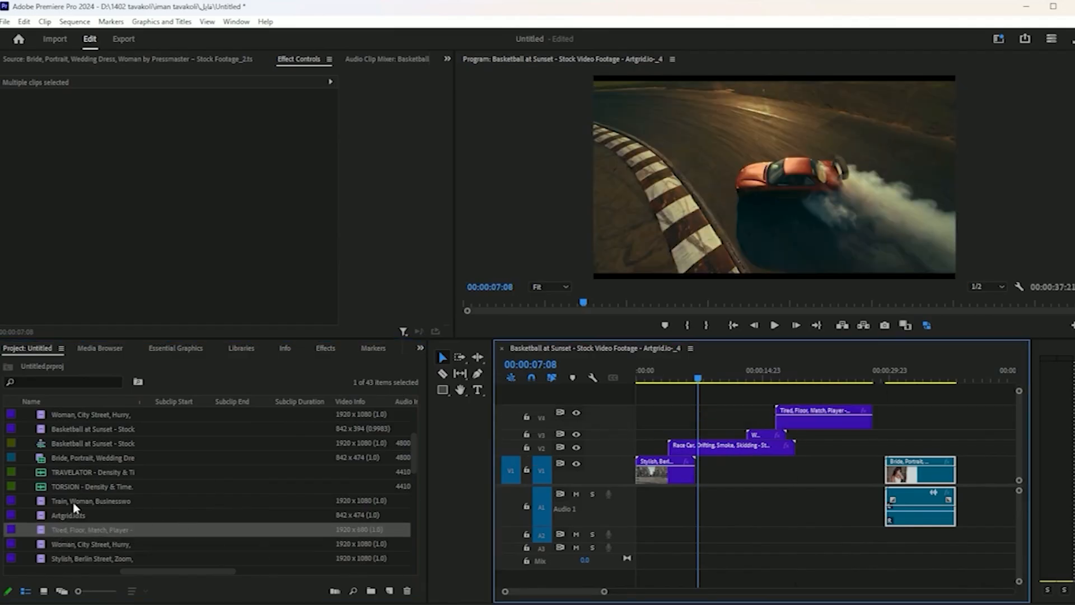
drag(68, 515, 641, 395)
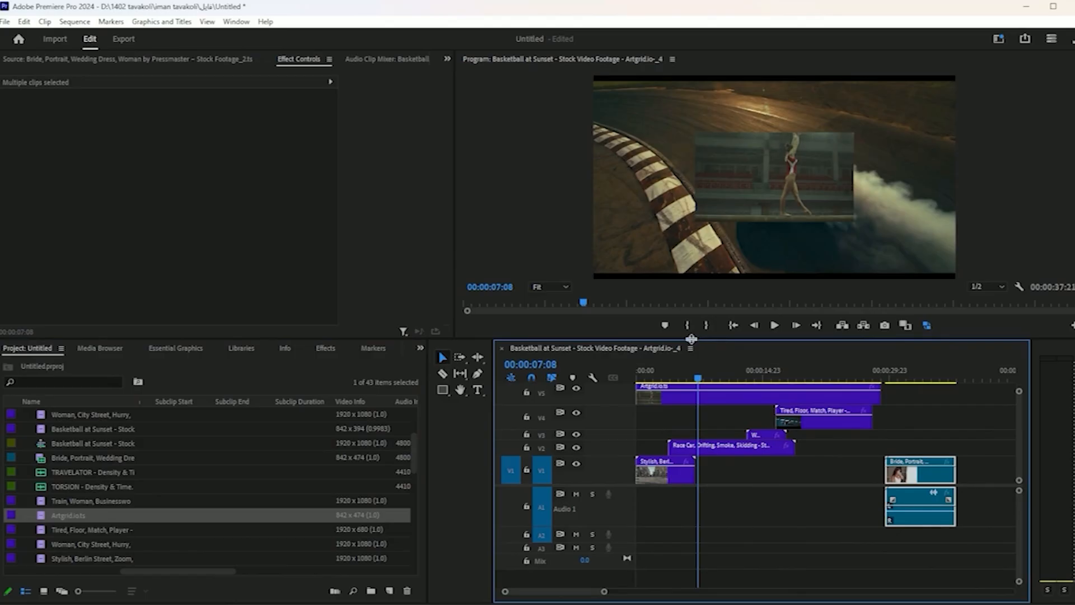
- Enlarge the timeline area and reduce the heights of the video tracks so all five fit, with the sequence zoomed out slightly
drag(693, 339, 697, 322)
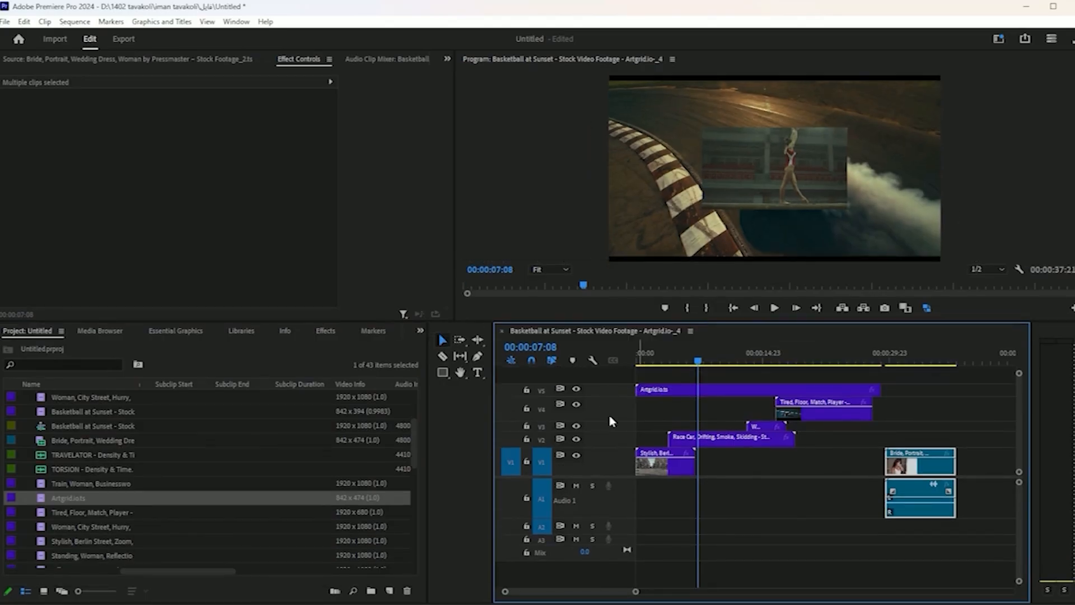
scroll(609, 416, down, 2)
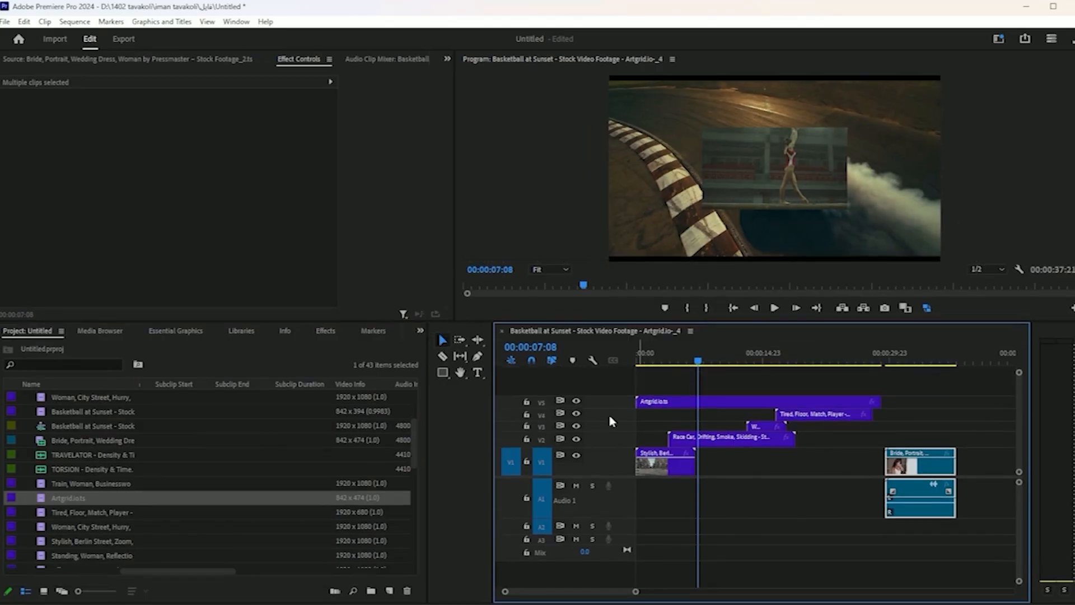
click(665, 485)
click(666, 470)
scroll(667, 469, down, 1)
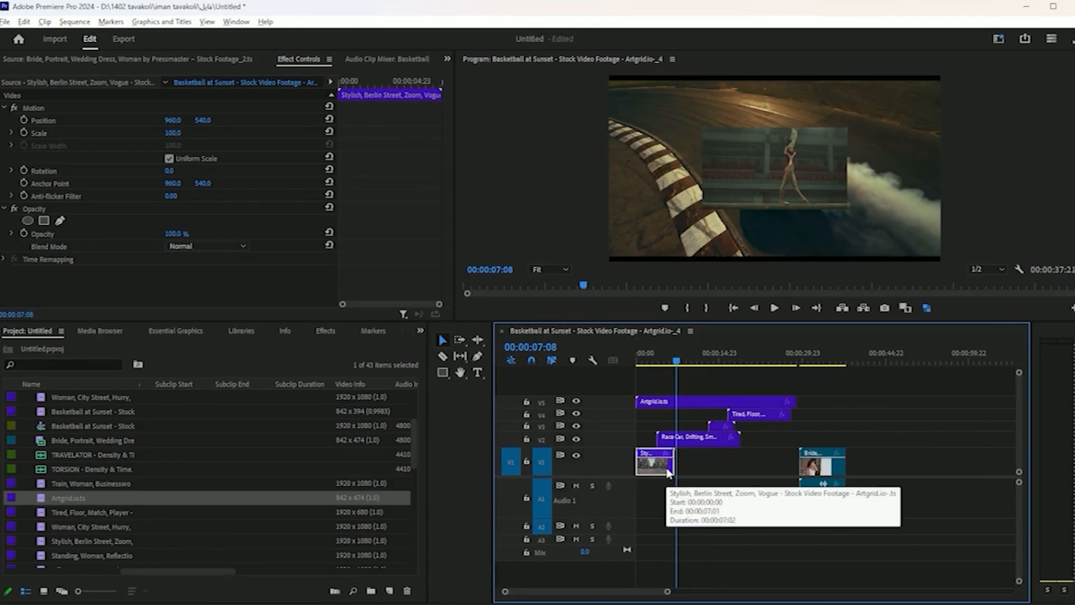
scroll(666, 473, down, 1)
scroll(605, 469, down, 2)
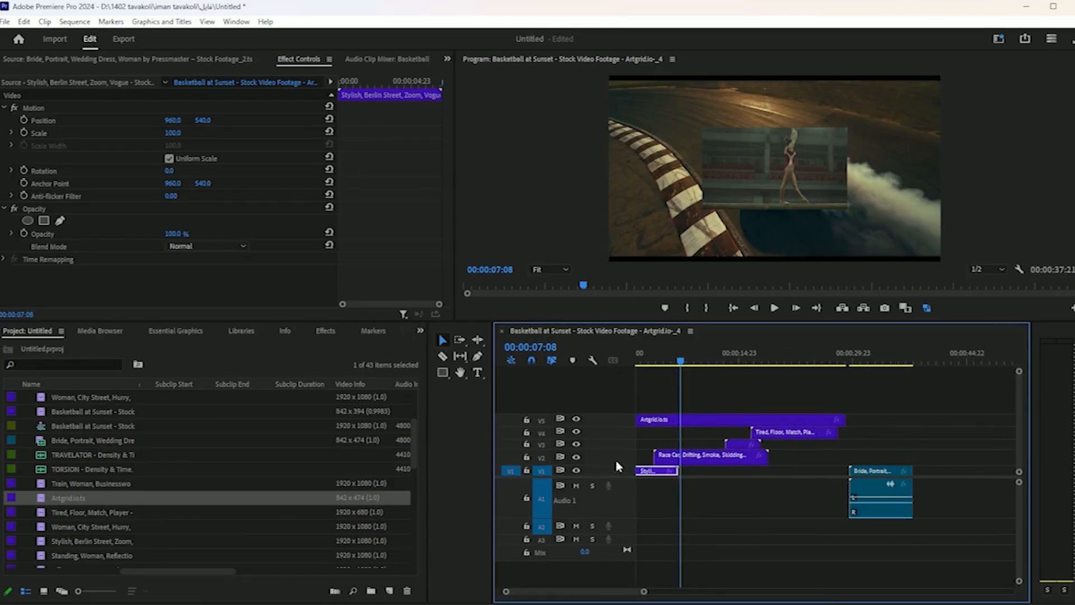
- Assign a green label colour to the Artgrid.io.ts footage in the project bin
click(10, 498)
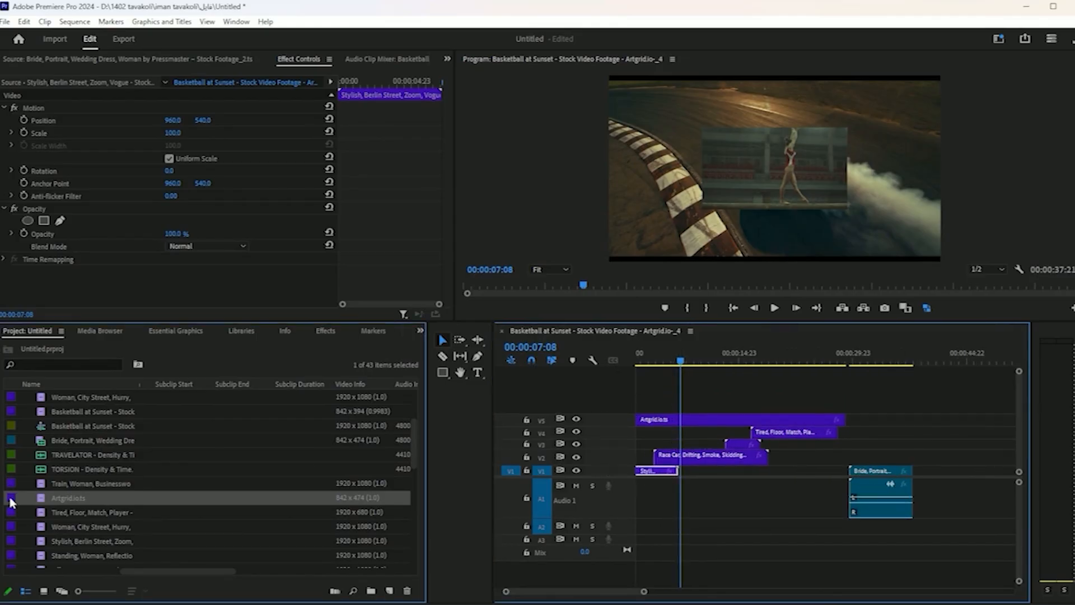
right_click(10, 499)
mouse_move(76, 479)
click(166, 457)
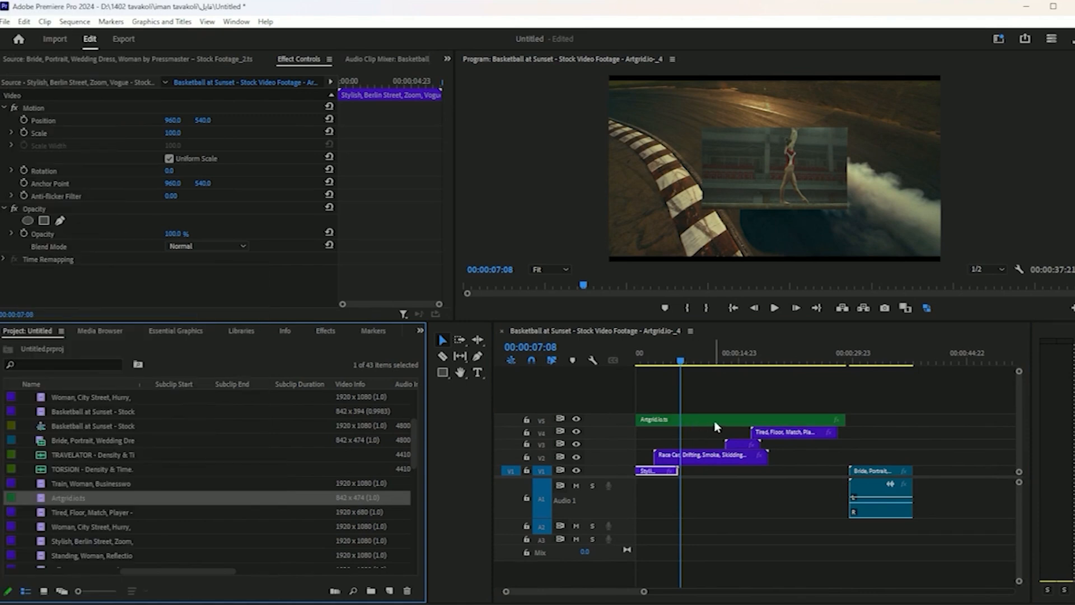
- Assign a tan label colour to the Tired, Floor, Match footage in the project bin
click(12, 513)
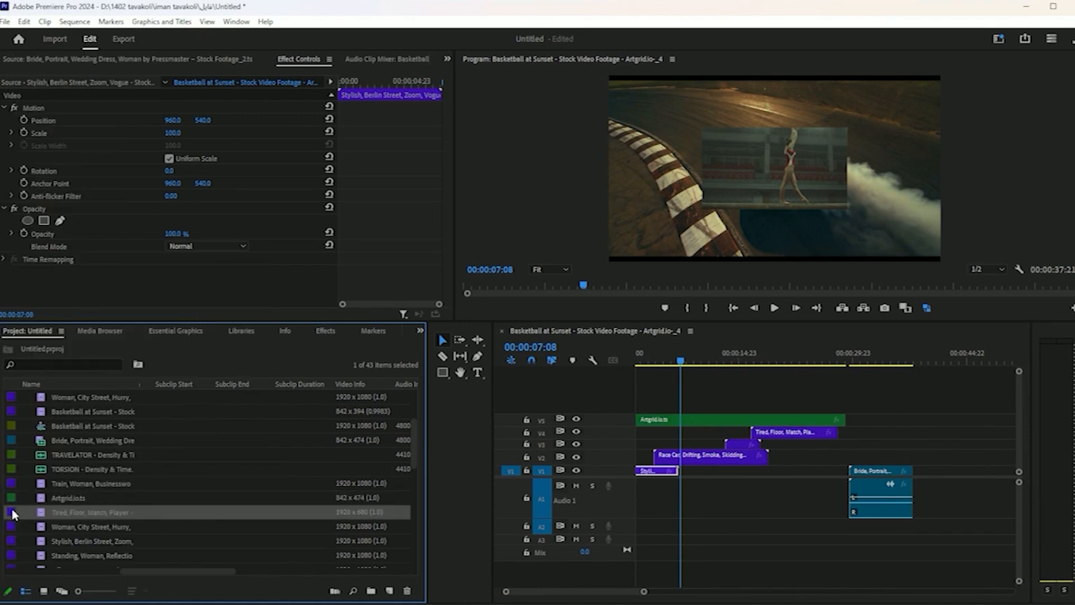
right_click(13, 512)
mouse_move(128, 409)
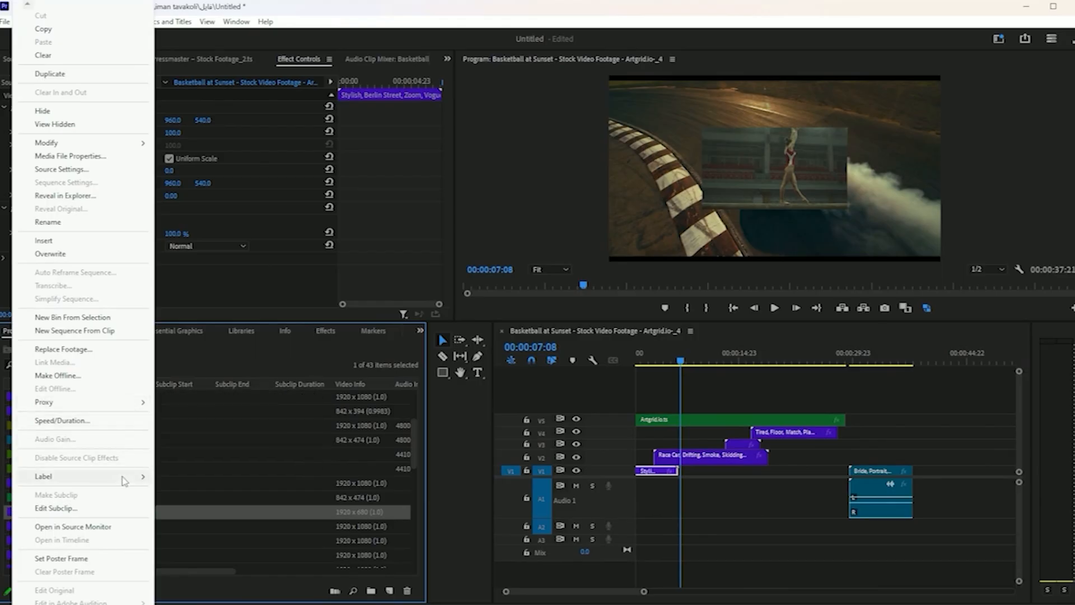
mouse_move(124, 480)
click(178, 441)
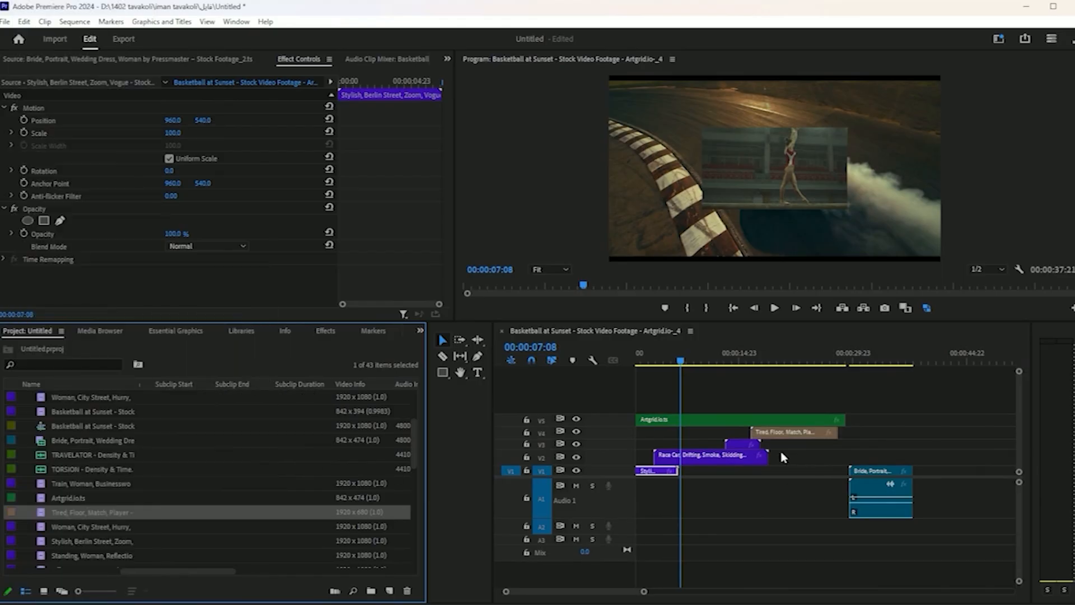
- Give the race car clip on V2 a green label directly in the timeline, and undo the last two label changes
click(697, 456)
right_click(697, 457)
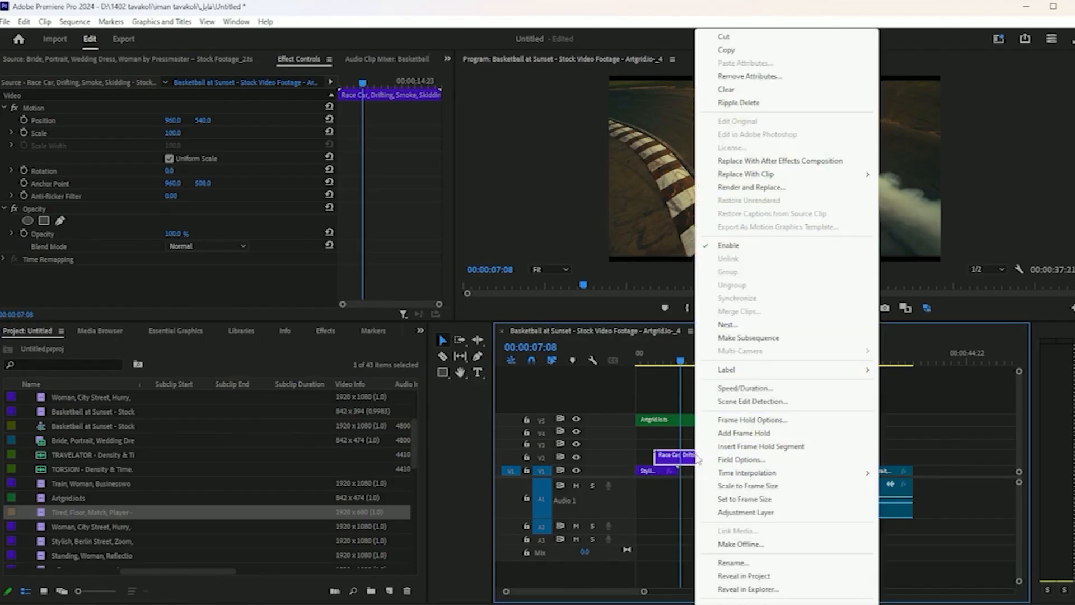
mouse_move(783, 369)
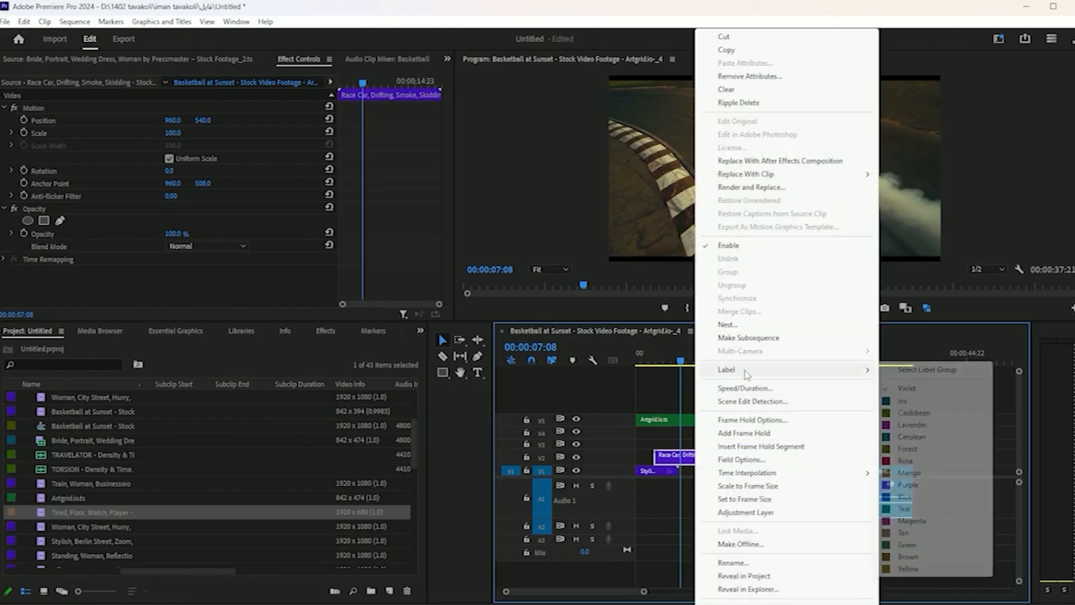
click(925, 421)
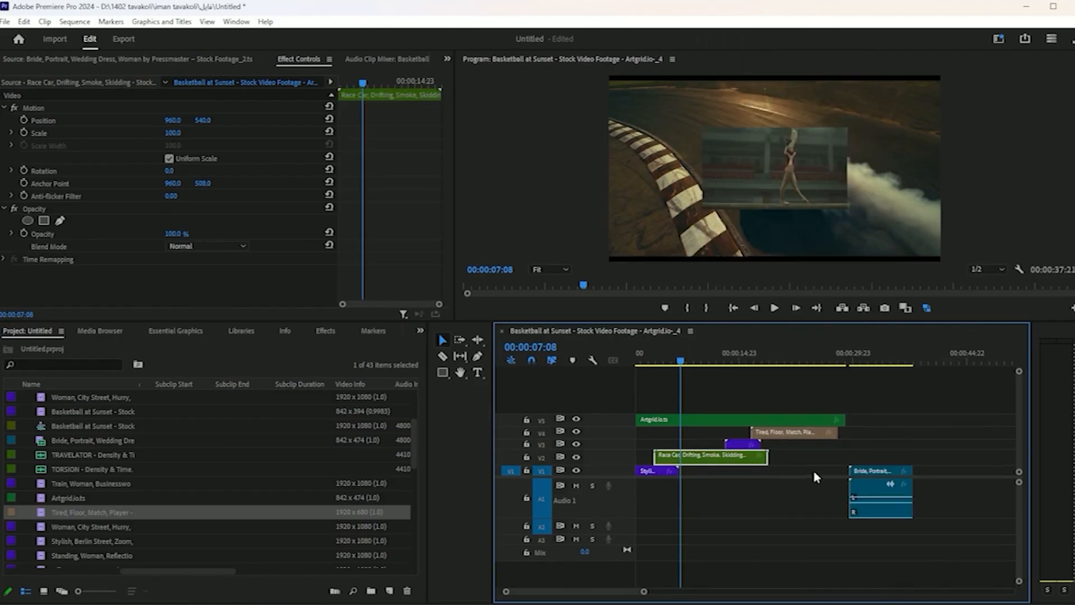
key(ctrl+z)
key(ctrl+z)
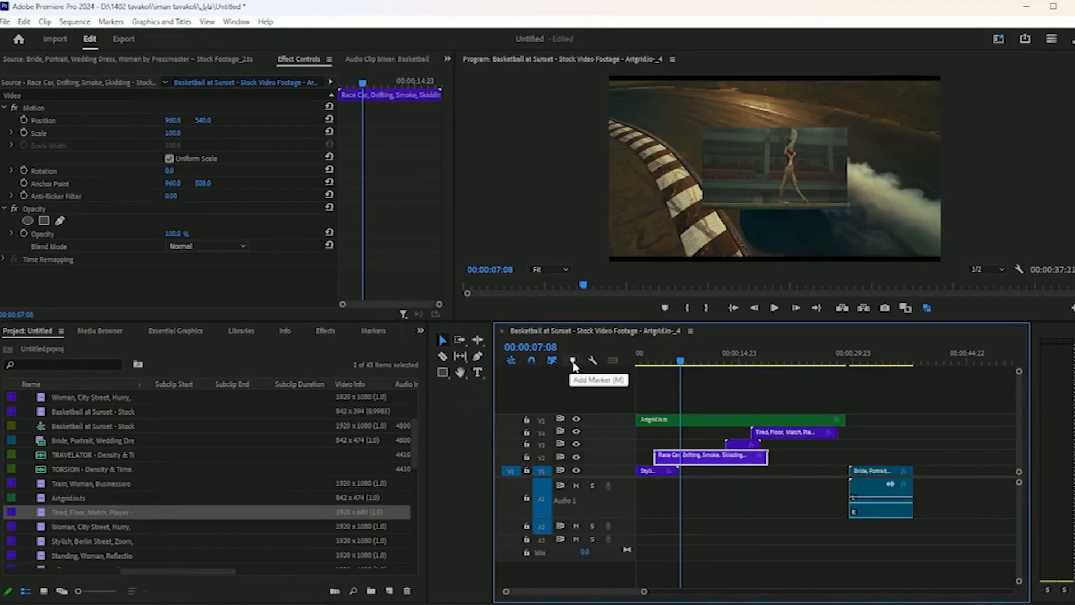
- Turn off Show Source Clip Name and Label for the timeline and assign a green label to the Tired, Floor, Match footage in the bin
click(593, 362)
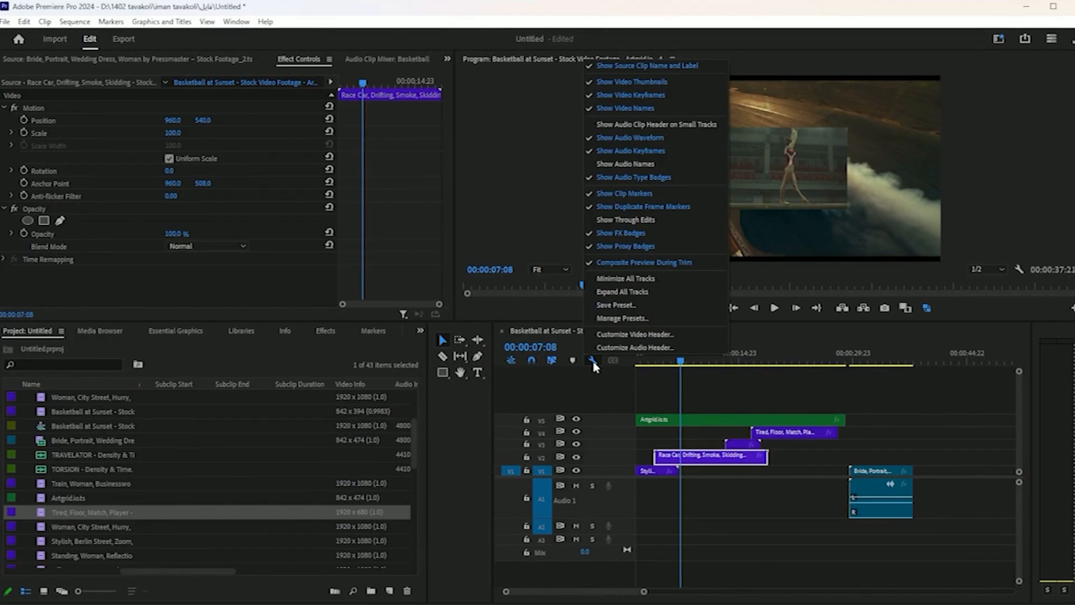
click(641, 69)
click(11, 514)
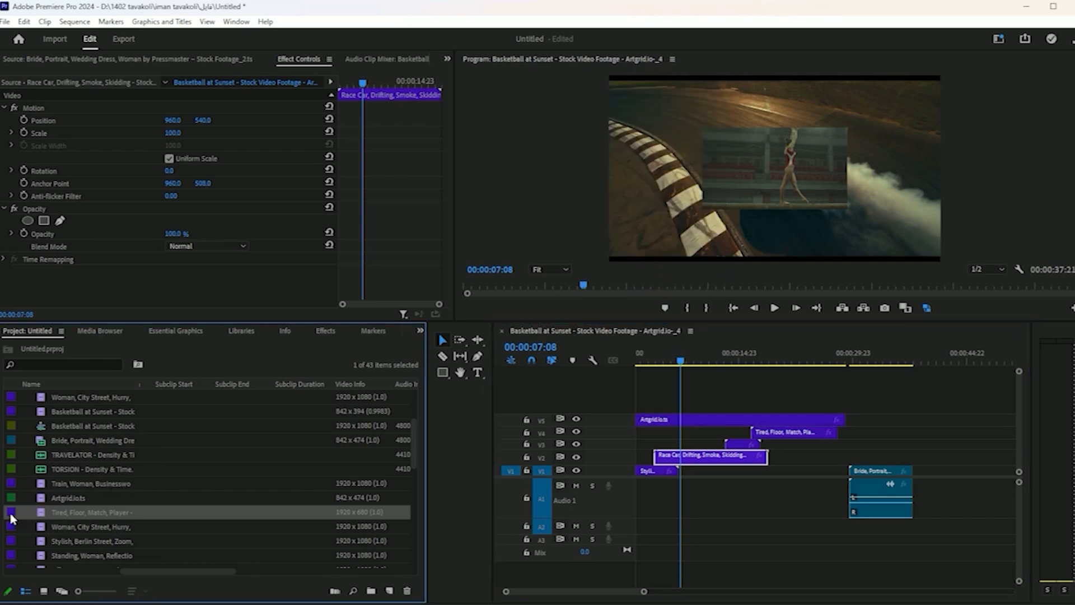
right_click(11, 517)
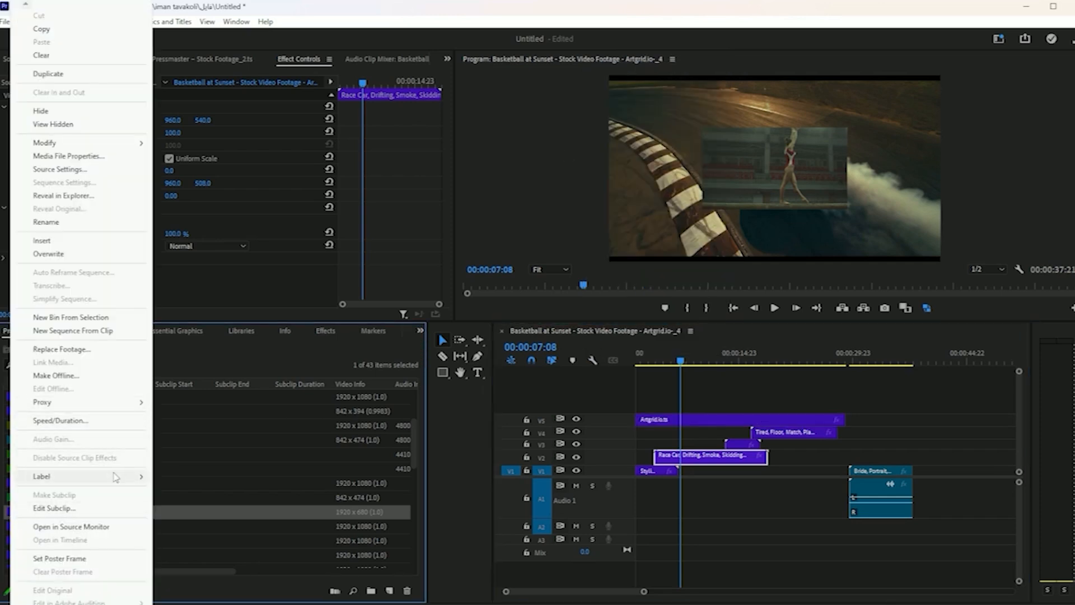
click(179, 454)
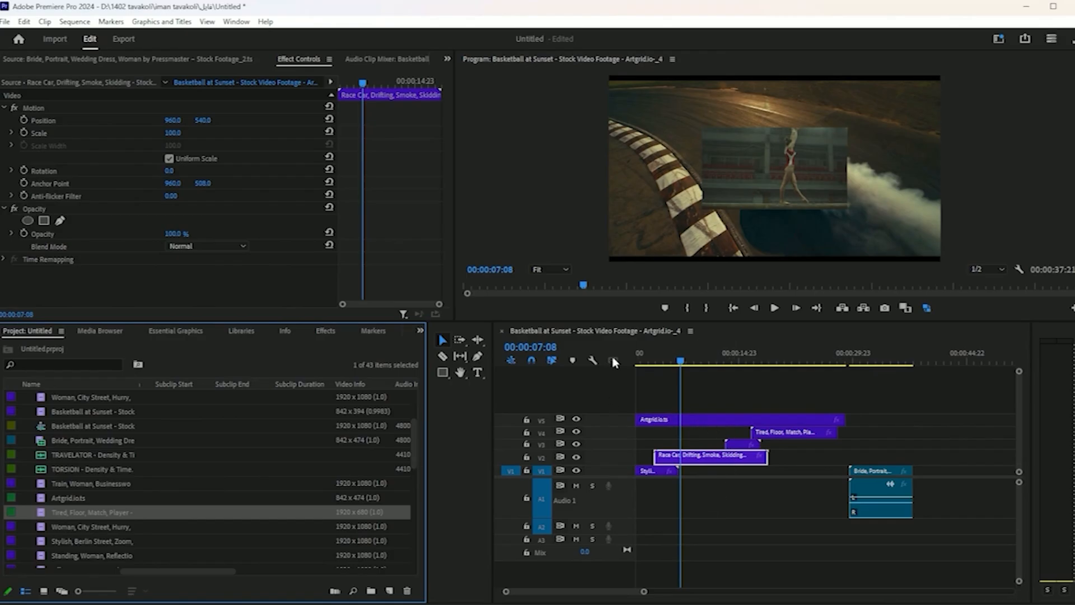
- Turn on Show Source Clip Name and Label for the timeline and assign a magenta label to the Tired, Floor, Match footage in the bin
click(592, 360)
click(652, 66)
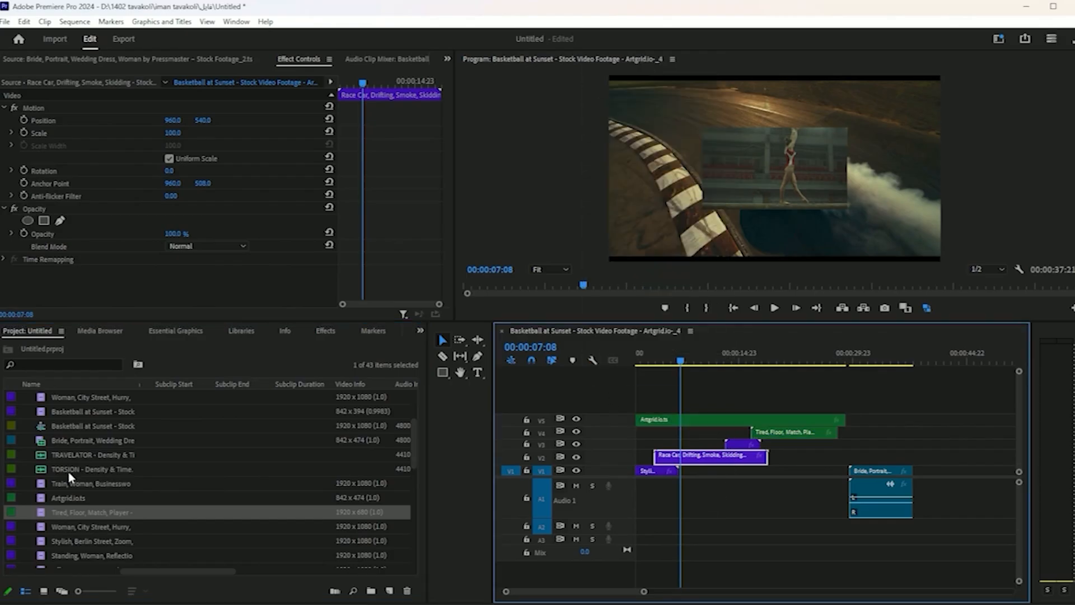
right_click(67, 519)
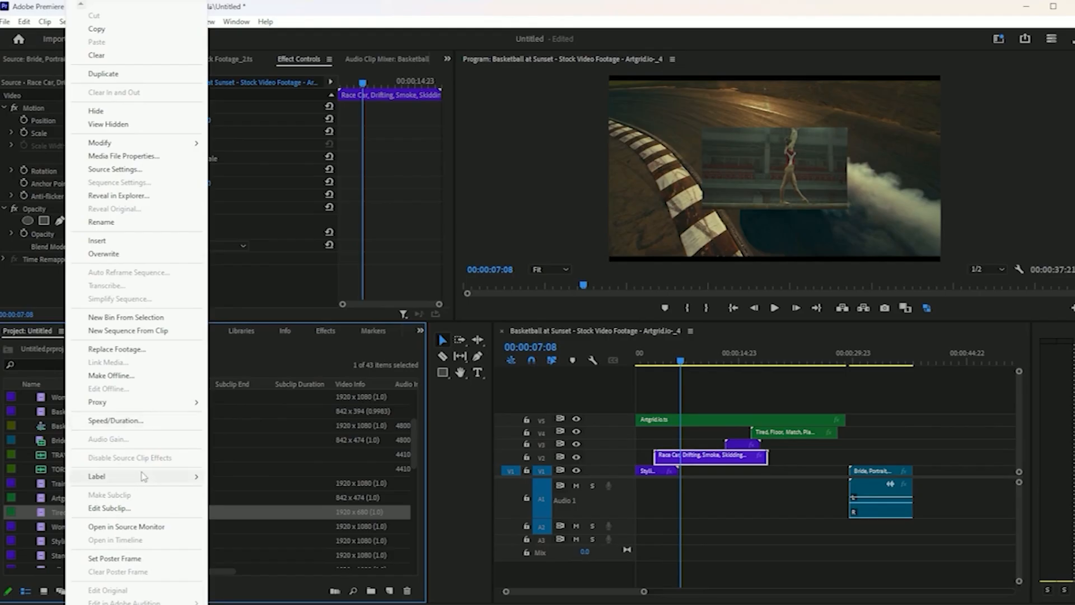
mouse_move(146, 476)
click(240, 428)
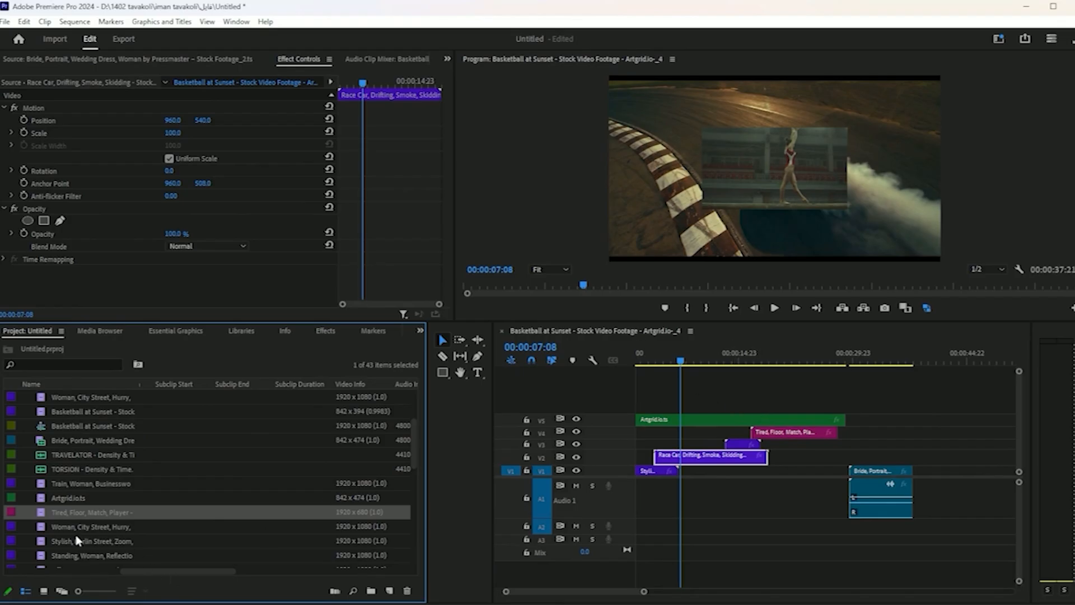
click(591, 361)
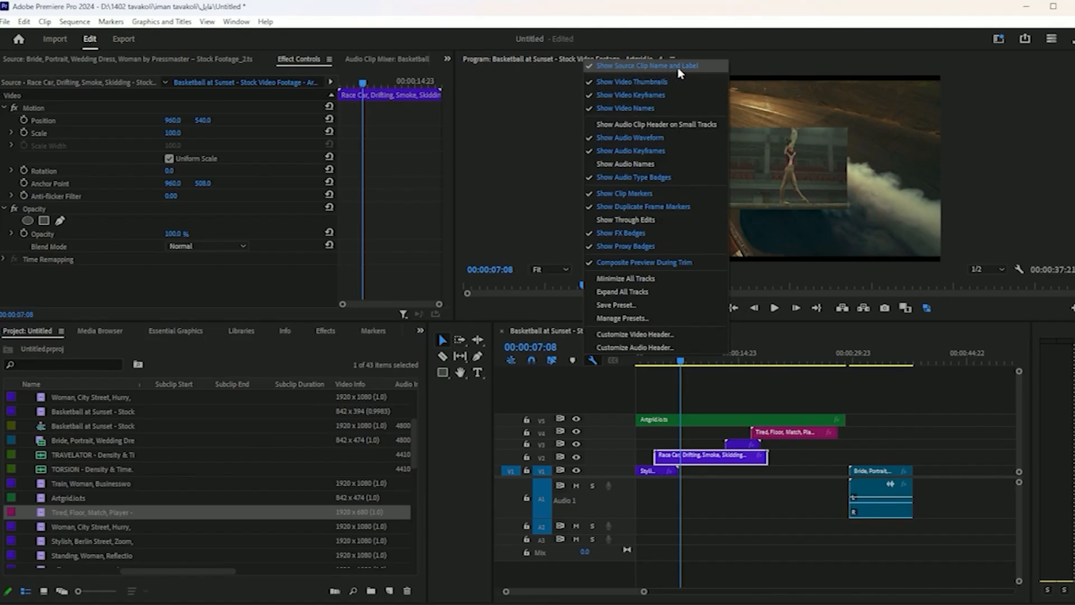
click(925, 445)
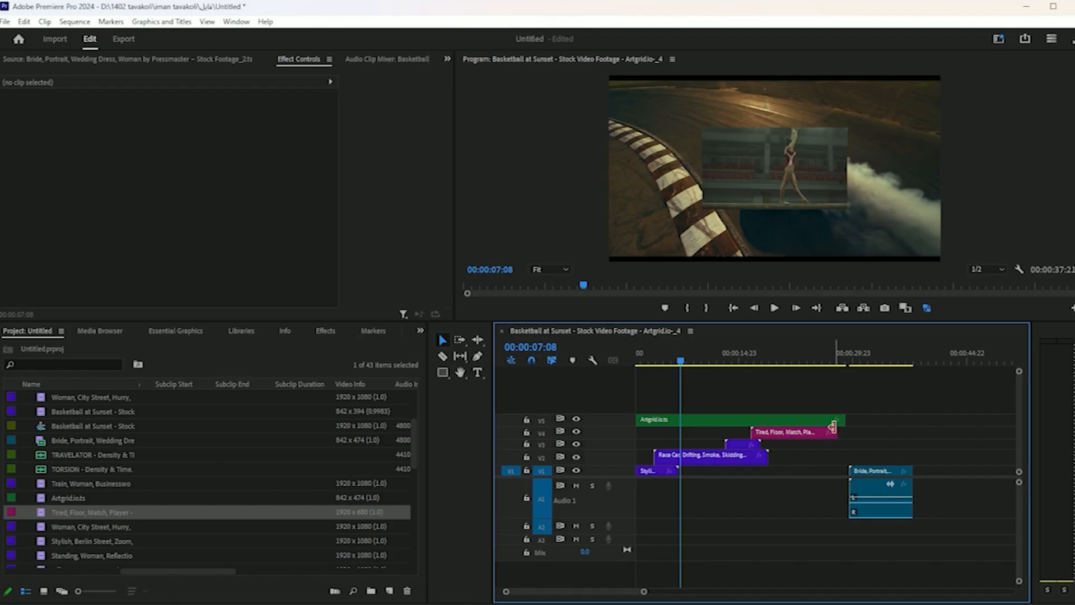
- Increase the height of the V5 track until its keyframe controls fit, and select its Artgrid.io.ts clip
click(711, 454)
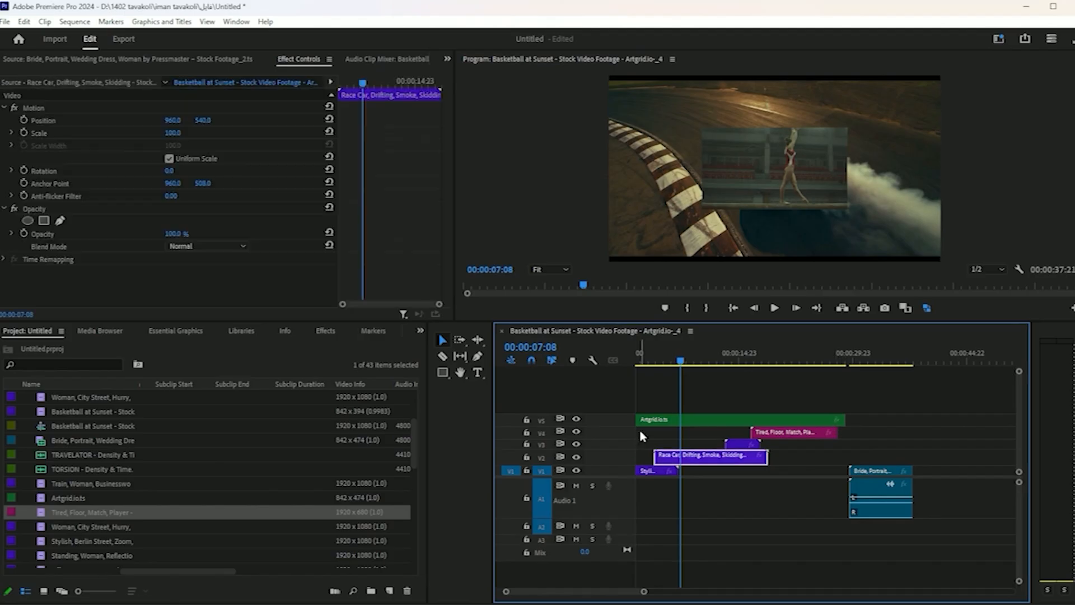
double_click(623, 423)
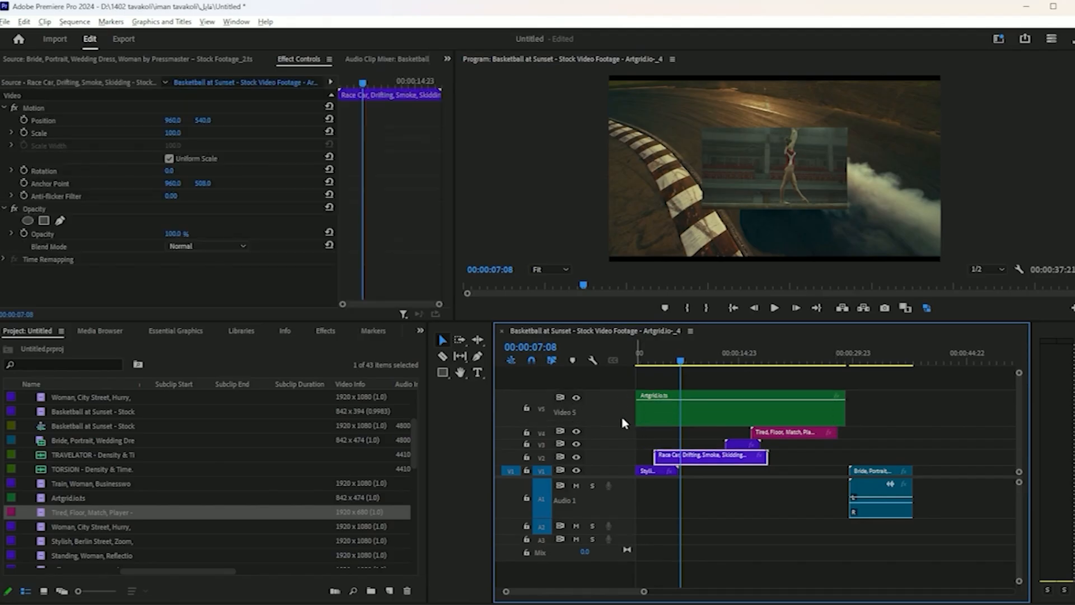
scroll(623, 423, up, 1)
scroll(623, 421, down, 3)
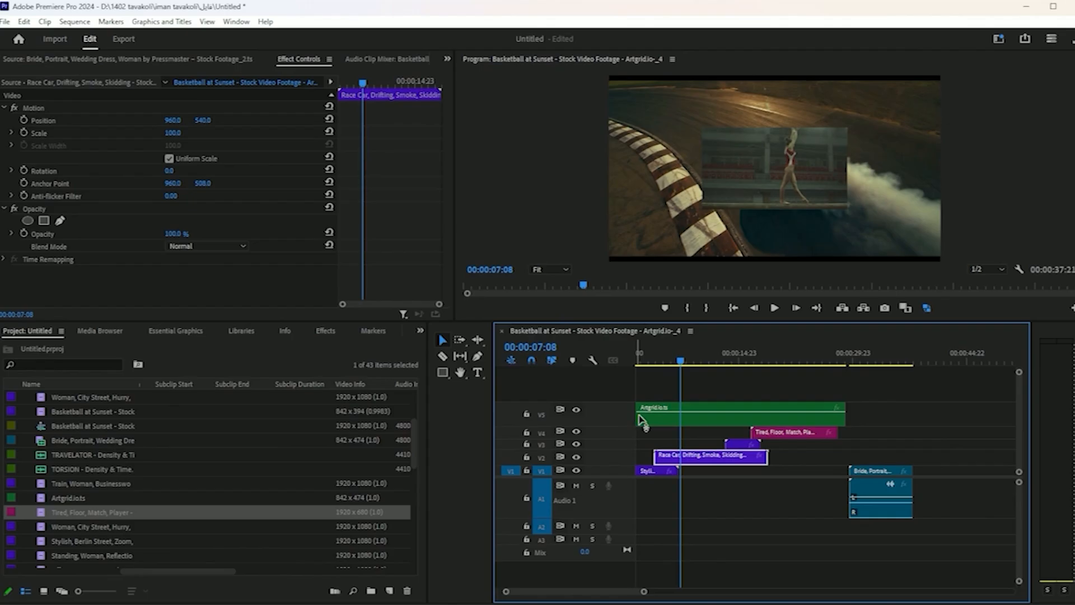
scroll(641, 419, up, 1)
scroll(646, 422, down, 1)
scroll(632, 422, up, 1)
click(654, 410)
scroll(604, 414, up, 3)
scroll(604, 414, down, 2)
scroll(617, 422, up, 1)
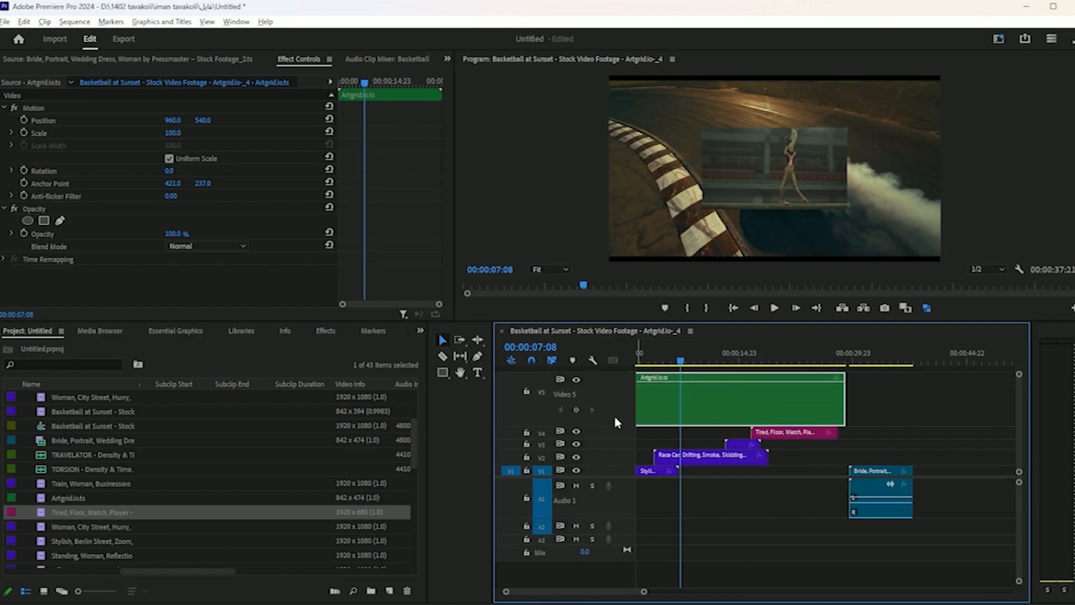
- Add two opacity keyframes to the Artgrid.io.ts clip on V5, with low opacity near its start rising to full at 00:00:07:08
click(575, 410)
click(576, 410)
click(575, 410)
drag(681, 361, 639, 420)
click(576, 409)
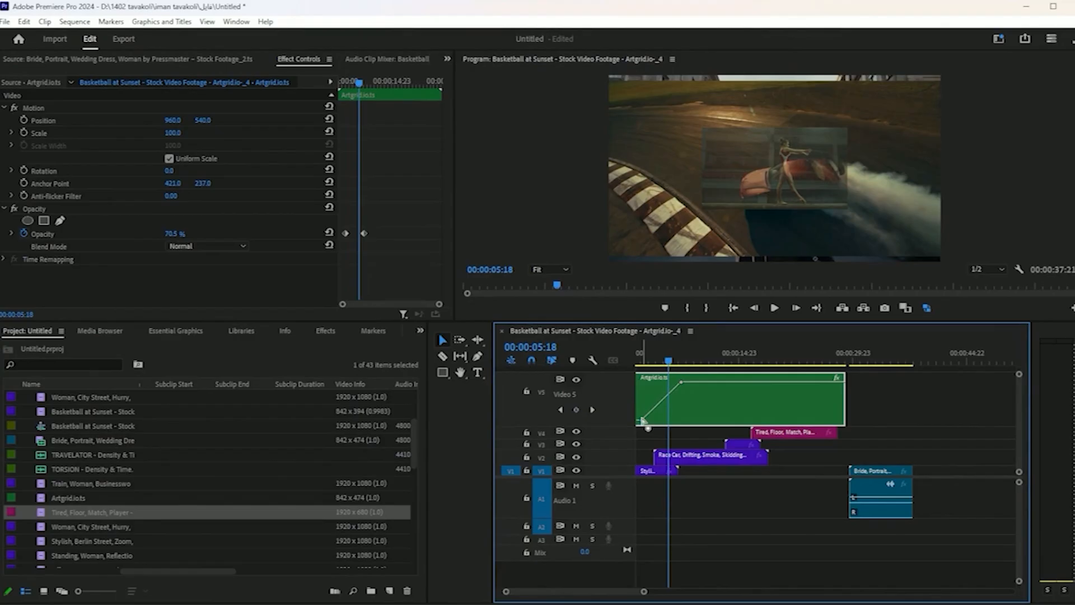
- Turn Show Video Keyframes off for the timeline and back on
click(599, 364)
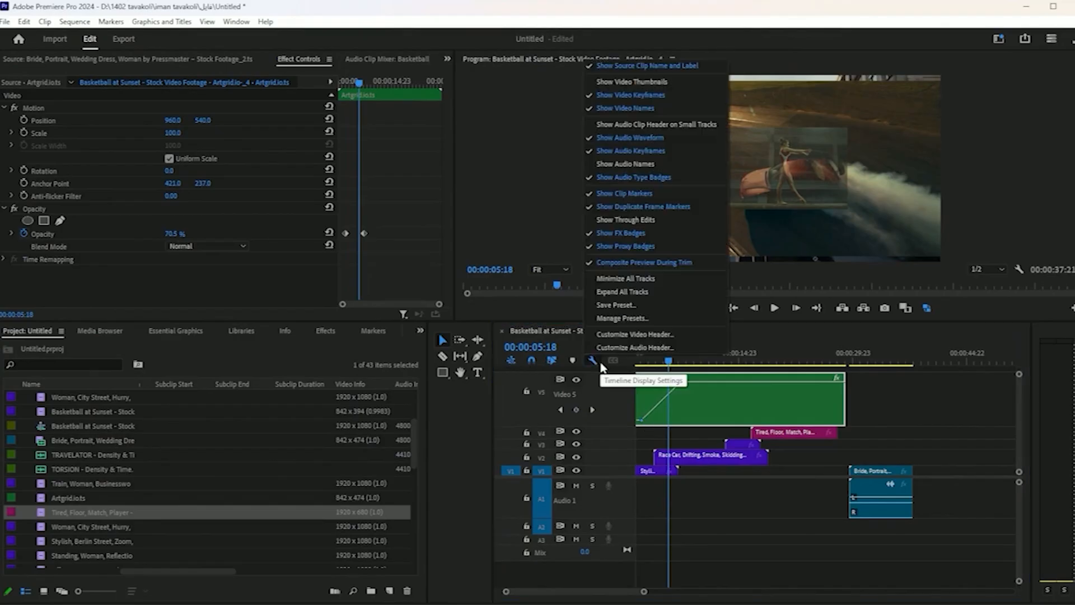
click(617, 98)
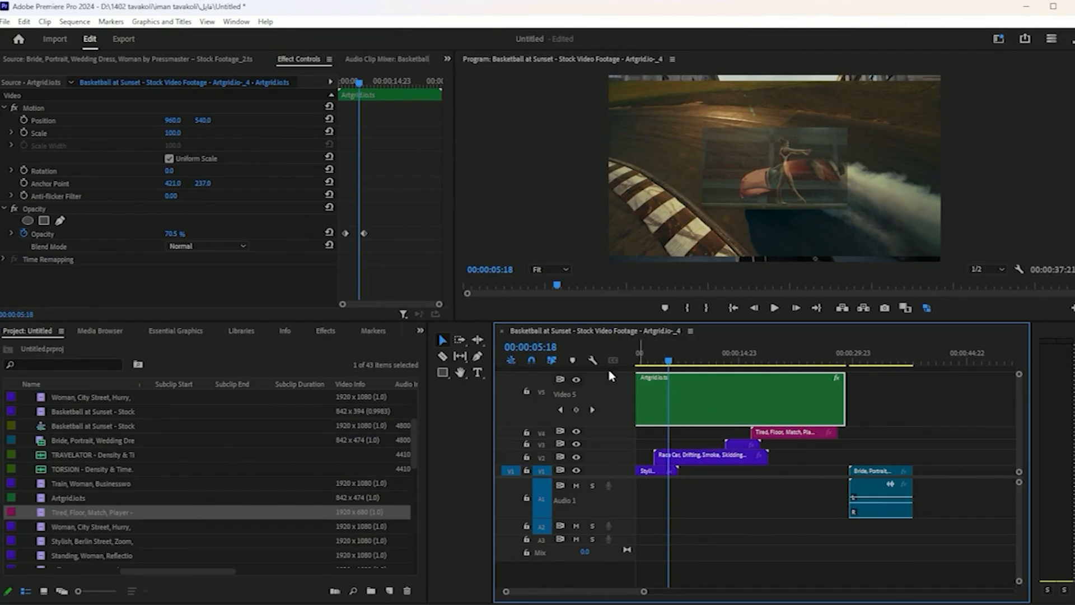
click(592, 360)
click(599, 101)
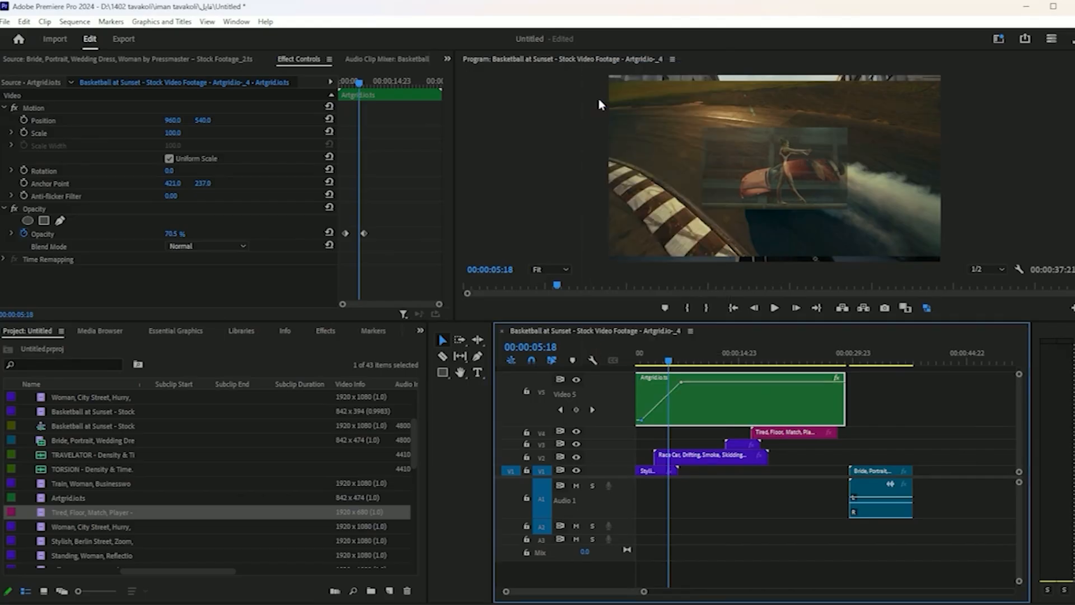
- Try different V5 track heights, undo the opacity keyframes on the Artgrid.io.ts clip and make the track low again
scroll(615, 415, down, 4)
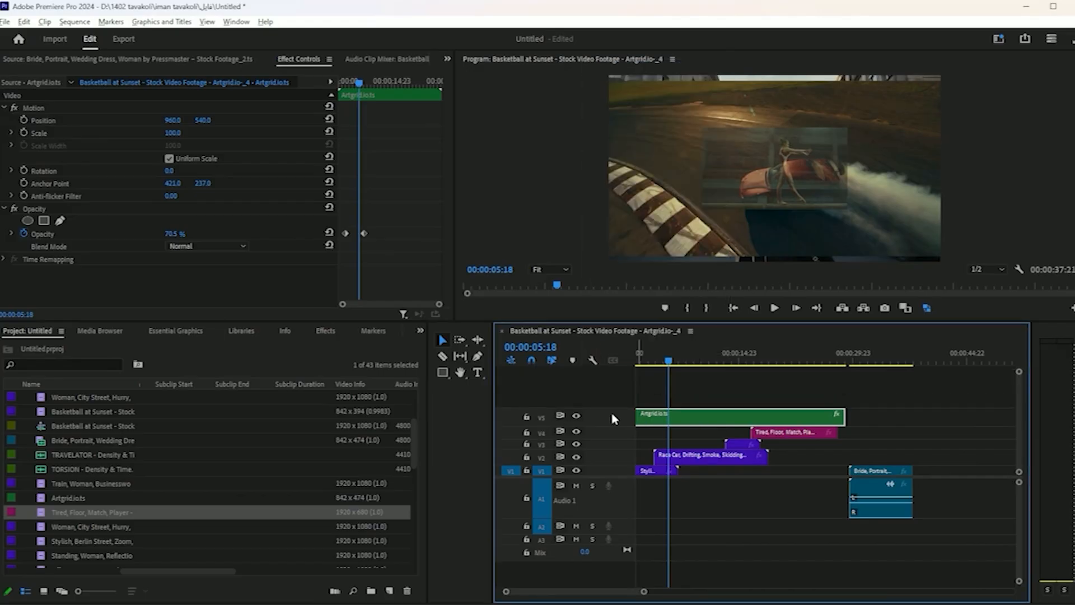
scroll(614, 420, up, 2)
scroll(617, 423, up, 2)
scroll(617, 423, down, 3)
scroll(617, 423, up, 2)
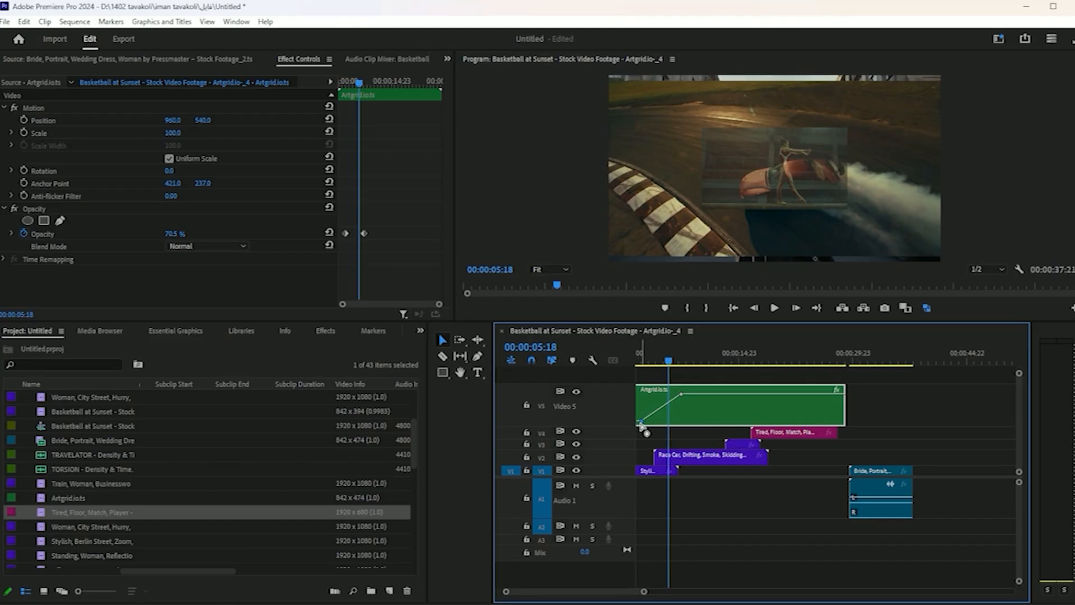
key(ctrl+z)
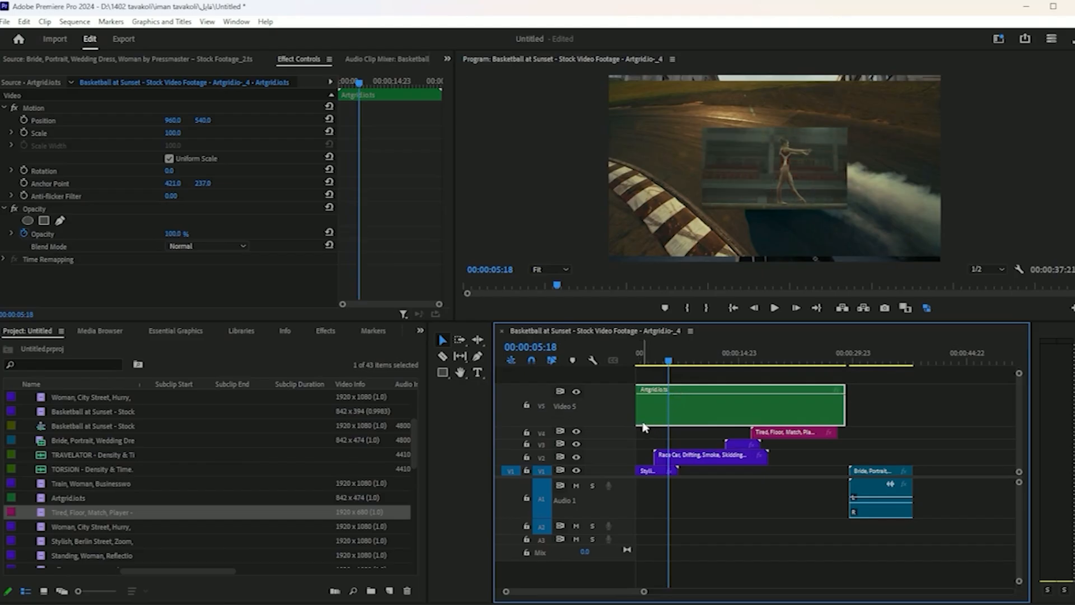
scroll(616, 414, down, 2)
scroll(618, 413, down, 1)
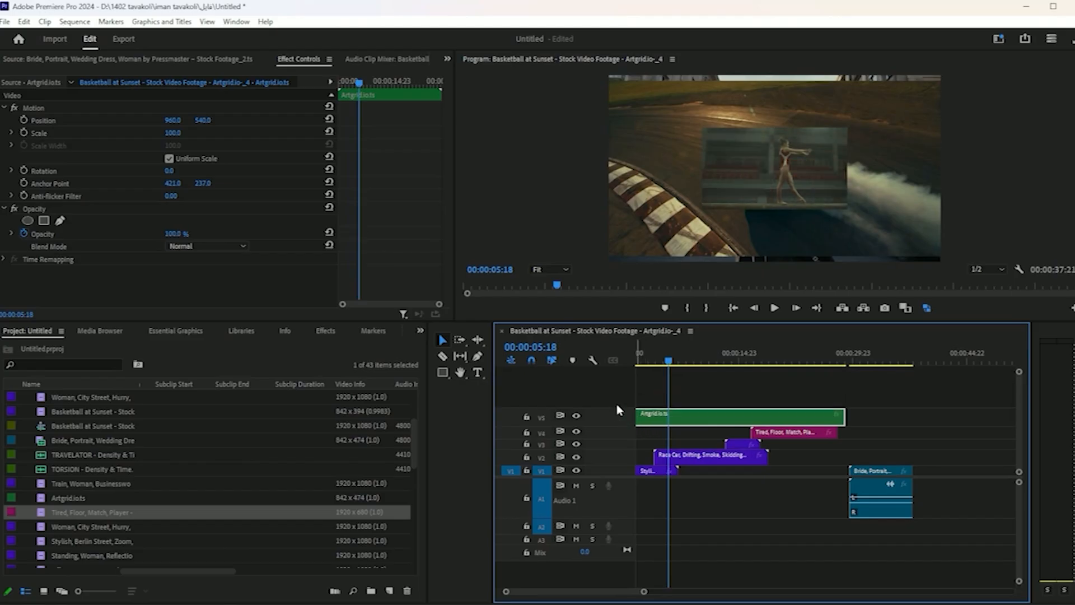
- Increase the height of the V4 track and turn on Show Video Thumbnails for the timeline
click(592, 361)
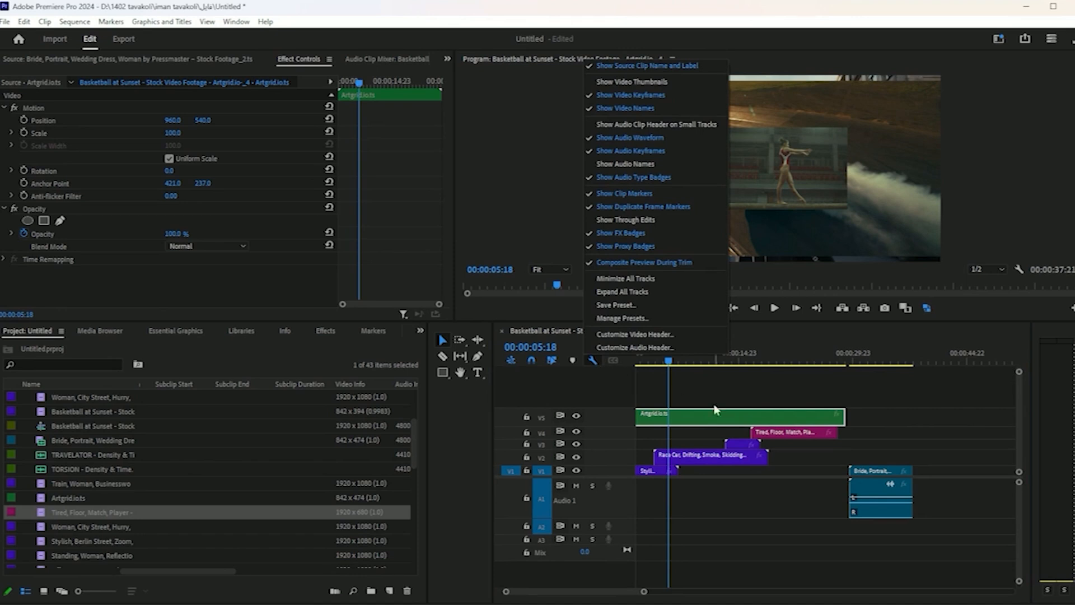
click(619, 441)
scroll(618, 440, up, 2)
scroll(618, 439, down, 1)
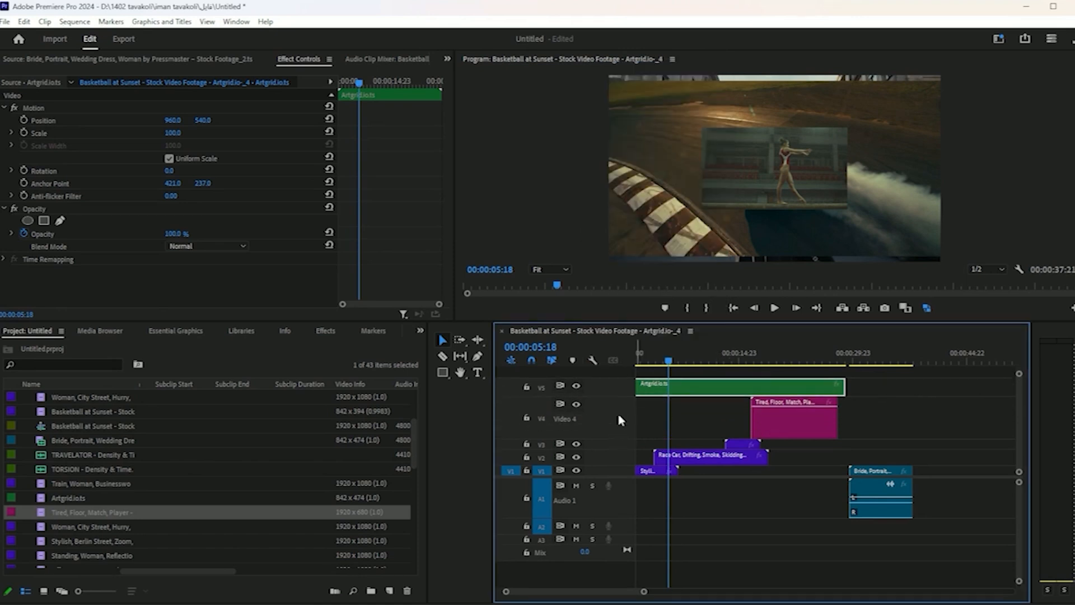
click(592, 361)
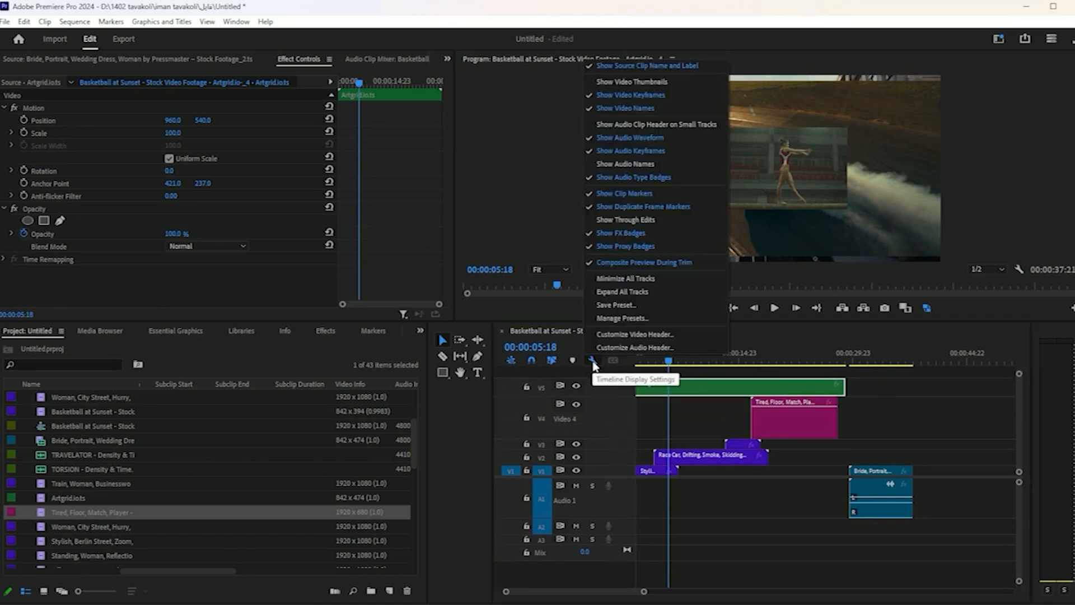
click(638, 92)
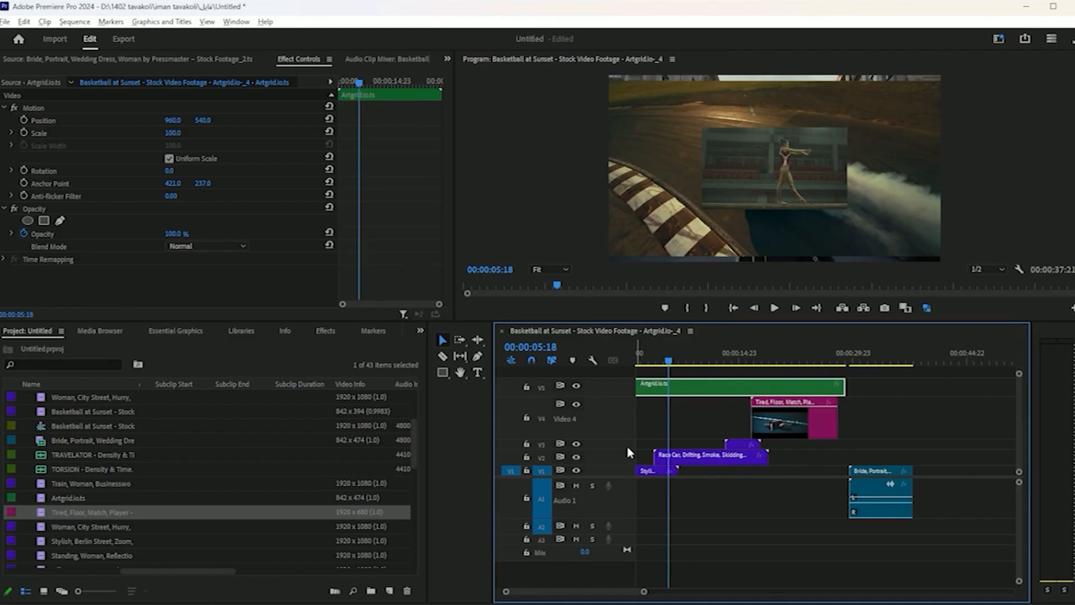
- Increase the heights of the V3, V2 and V1 tracks so their clips have room for thumbnails
scroll(628, 446, up, 5)
scroll(617, 458, up, 3)
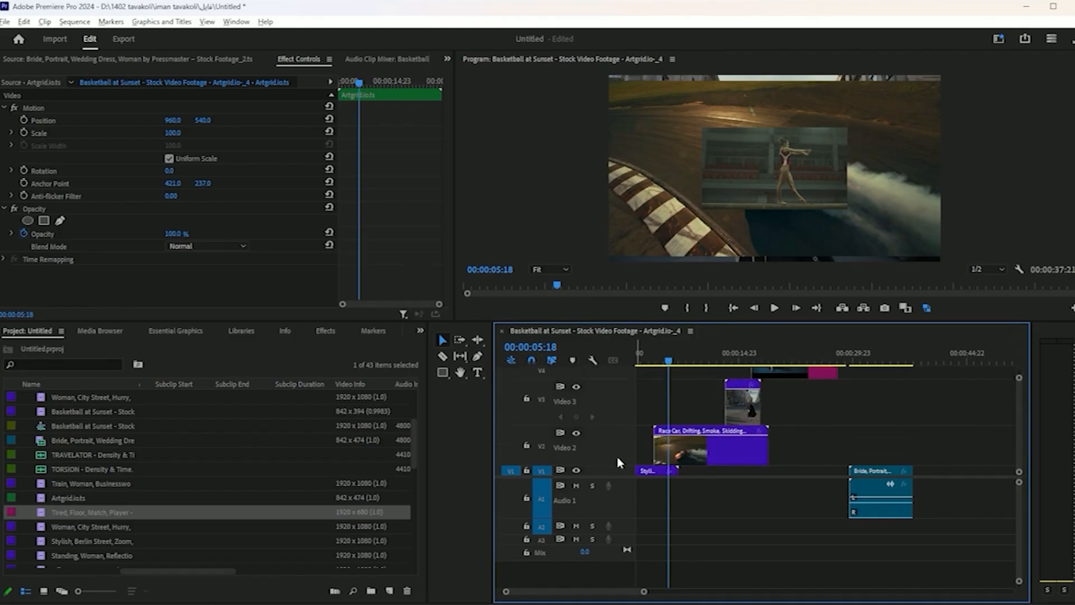
scroll(617, 457, up, 2)
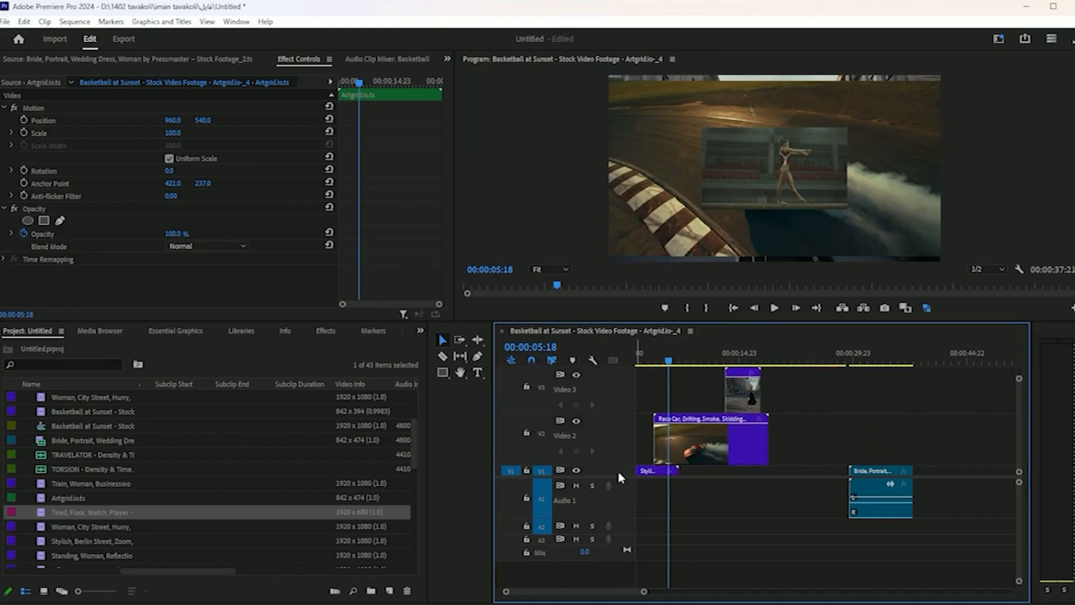
scroll(620, 477, up, 4)
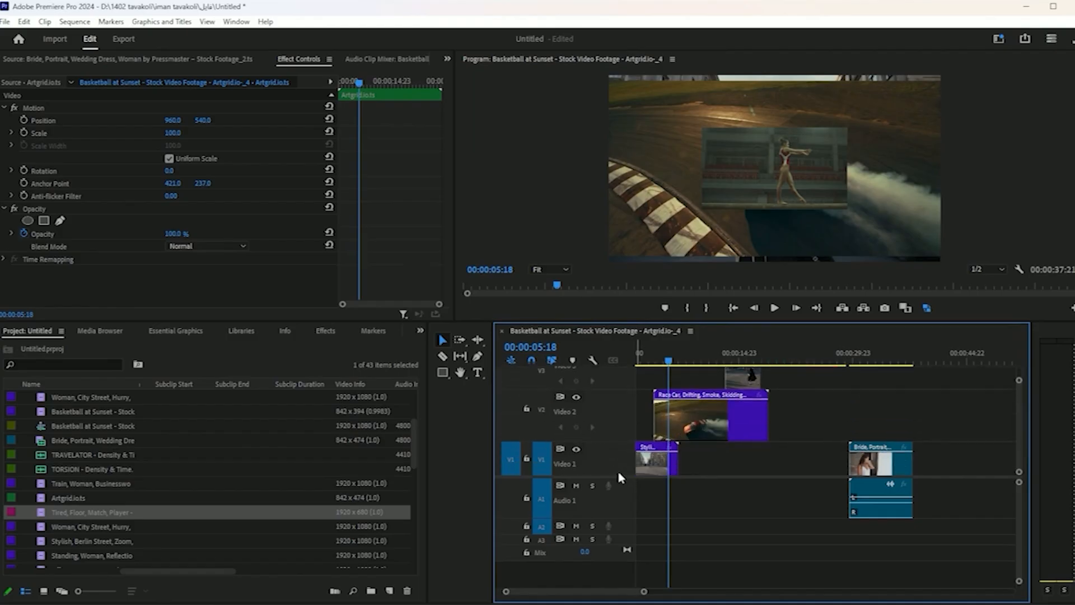
- Turn Show Video Thumbnails off and back on, and reduce the height of all video tracks
click(590, 361)
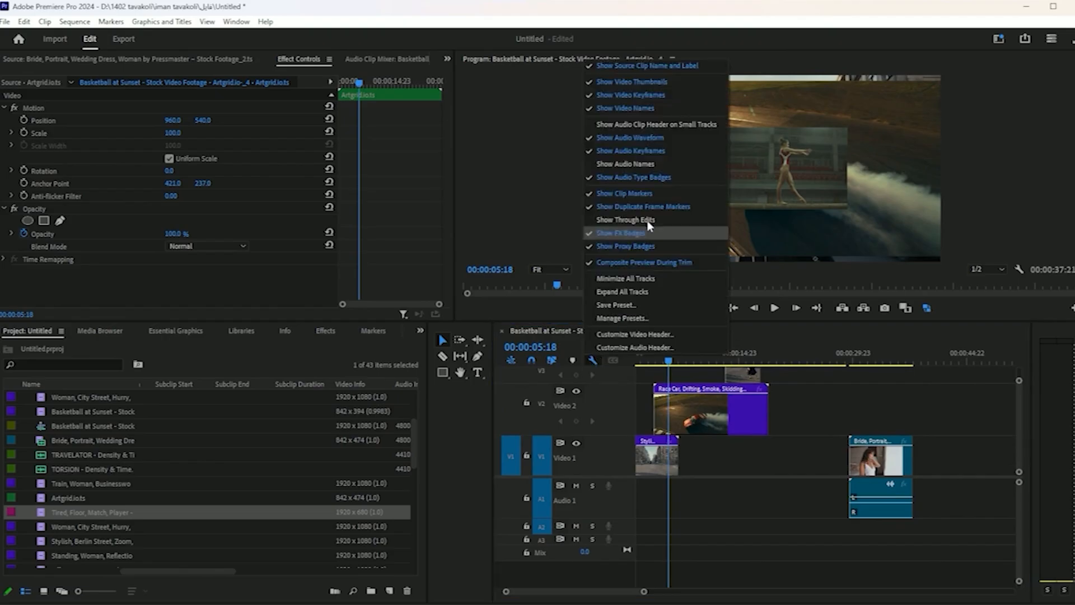
click(637, 85)
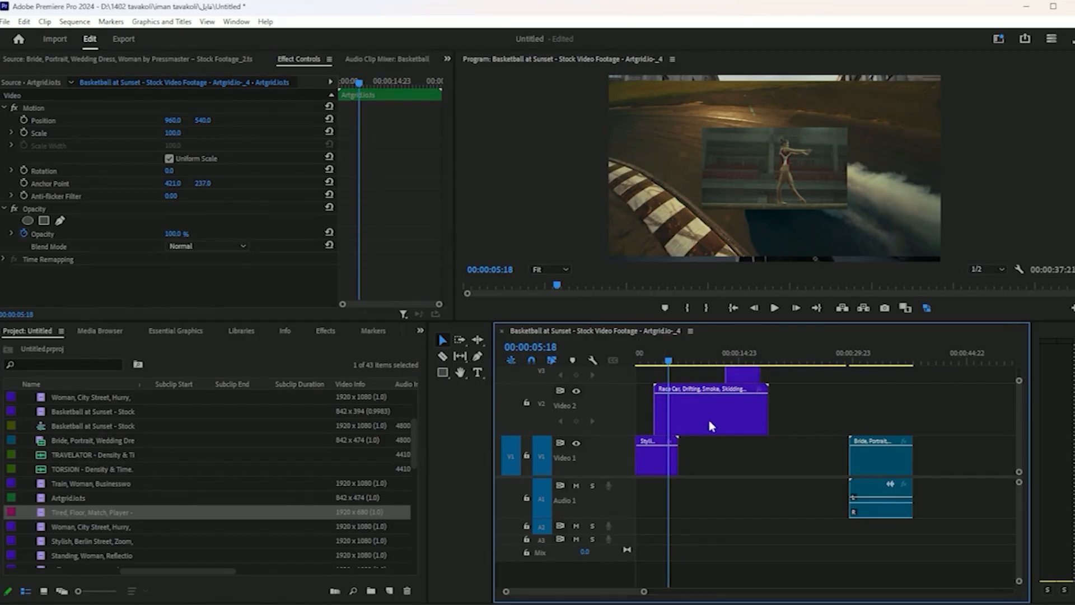
click(593, 361)
click(633, 82)
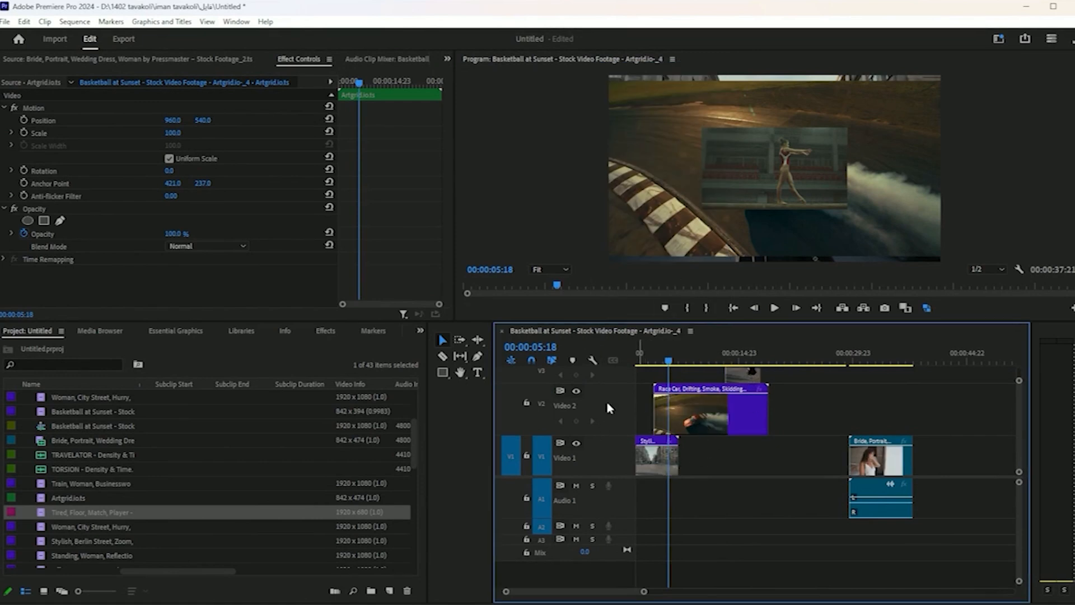
scroll(608, 408, down, 3)
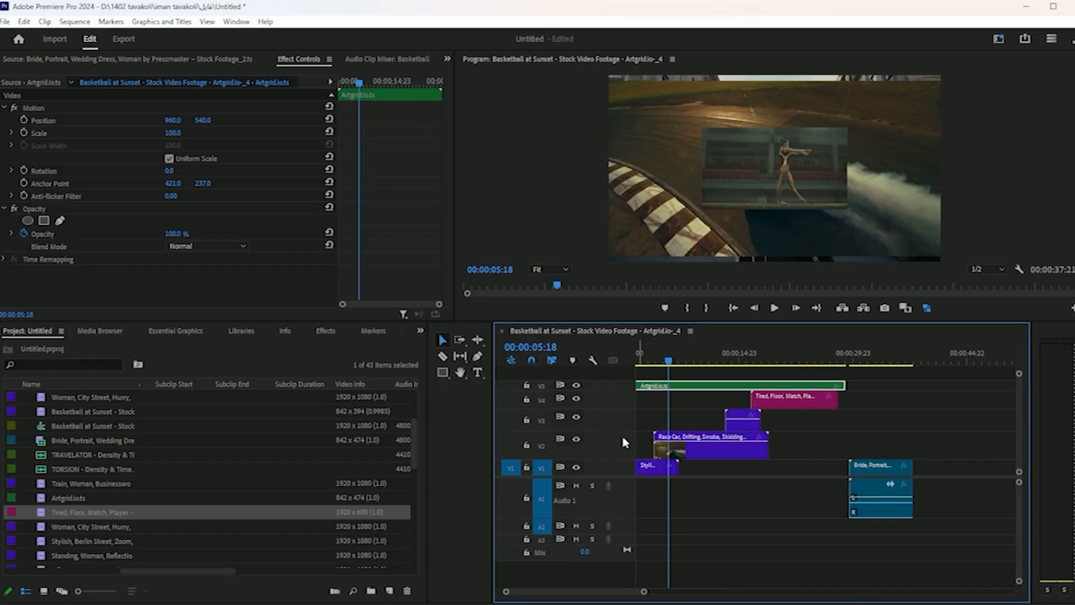
- Turn Show Video Names off for the timeline and back on
click(593, 360)
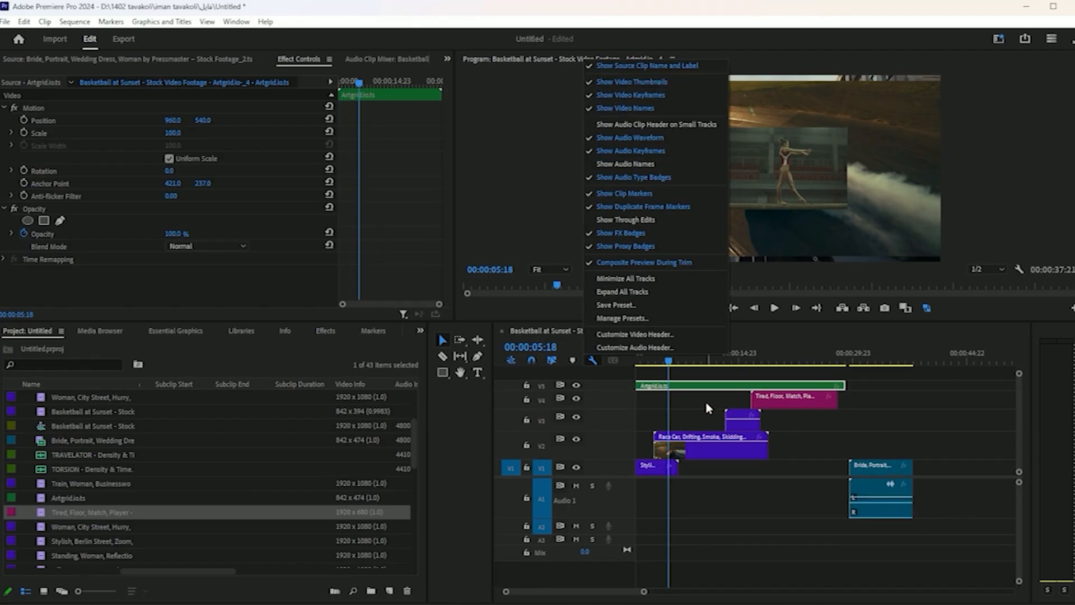
click(613, 112)
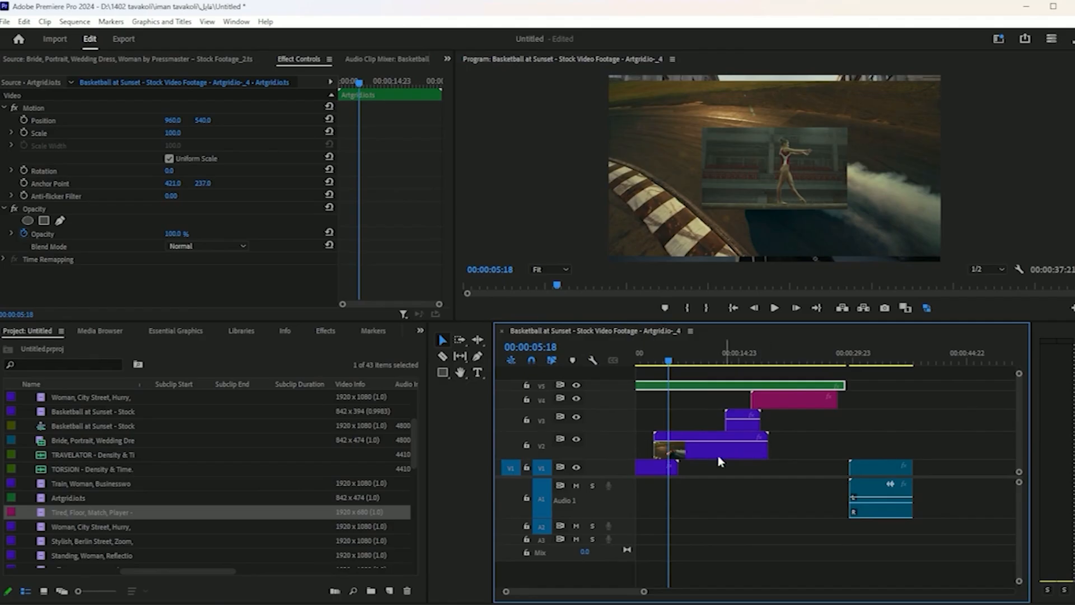
click(592, 360)
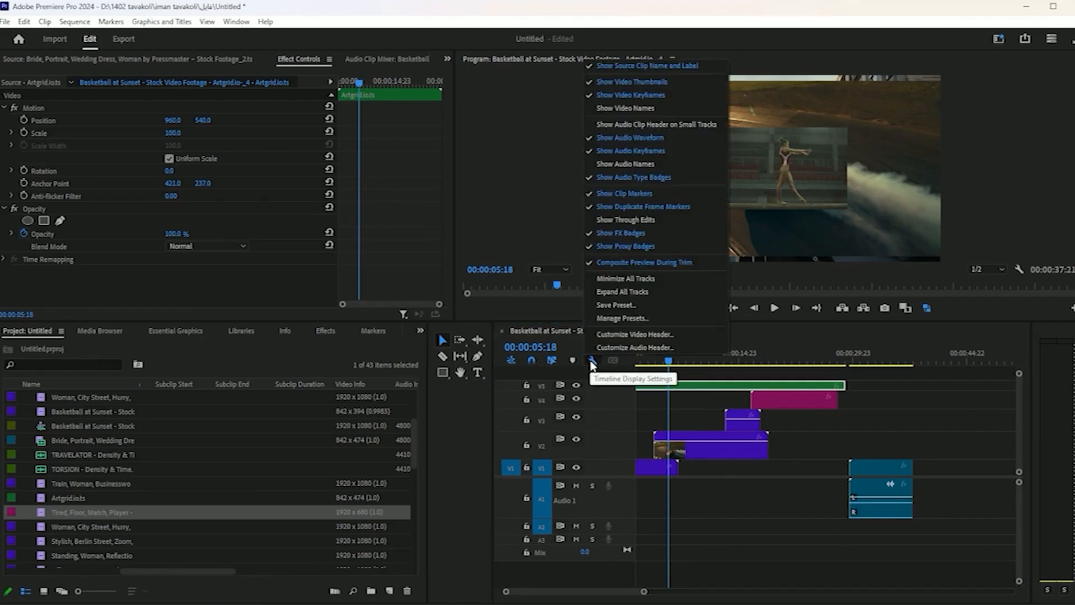
click(623, 109)
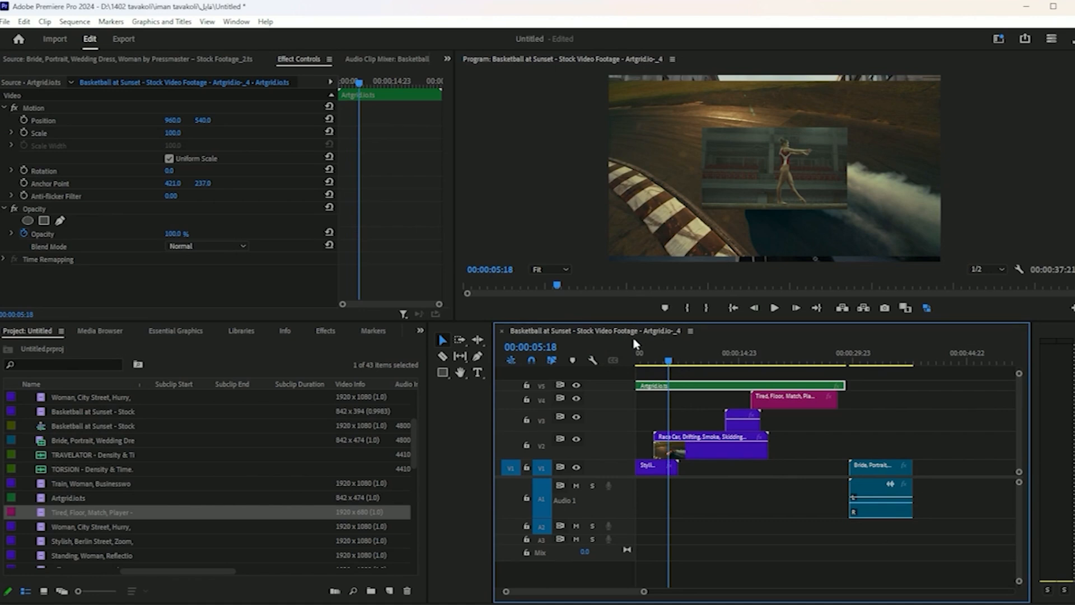
- Leave the timeline display settings unchanged, deselect the timeline clip and open the Media Browser
click(593, 360)
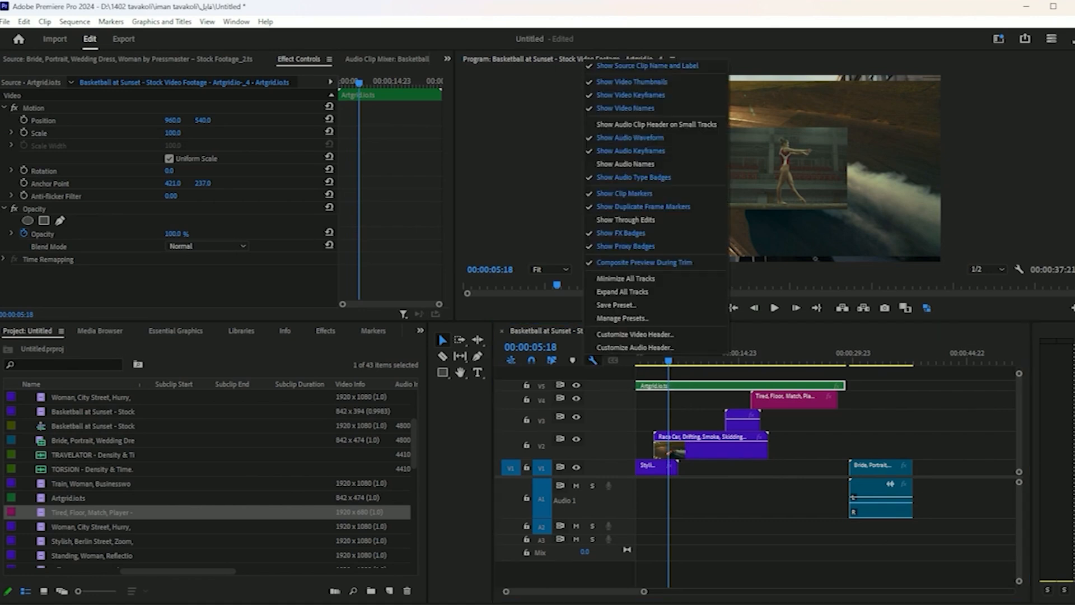
click(732, 567)
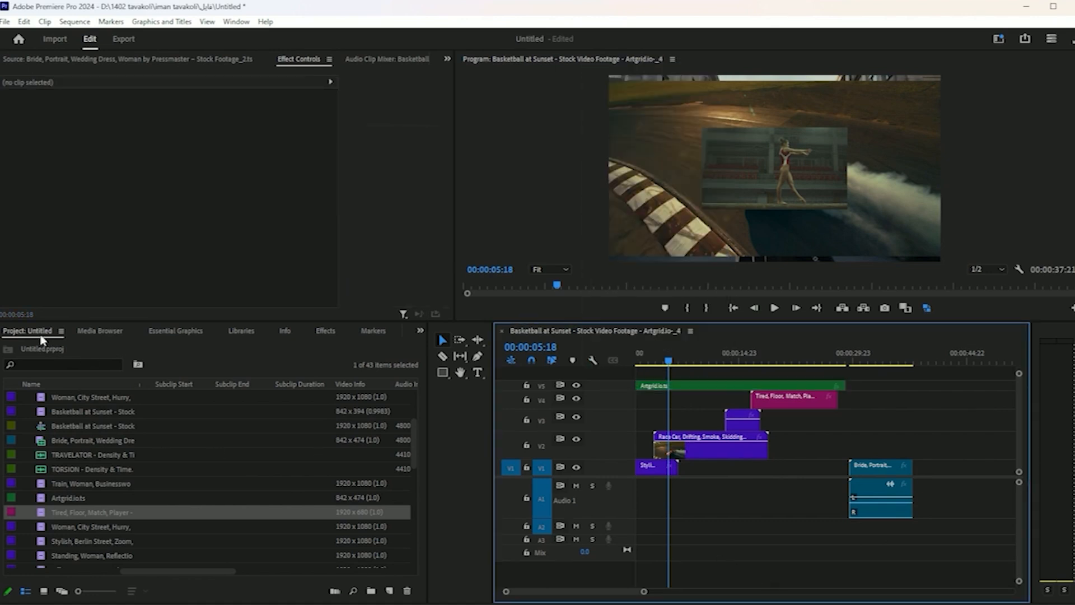
click(91, 332)
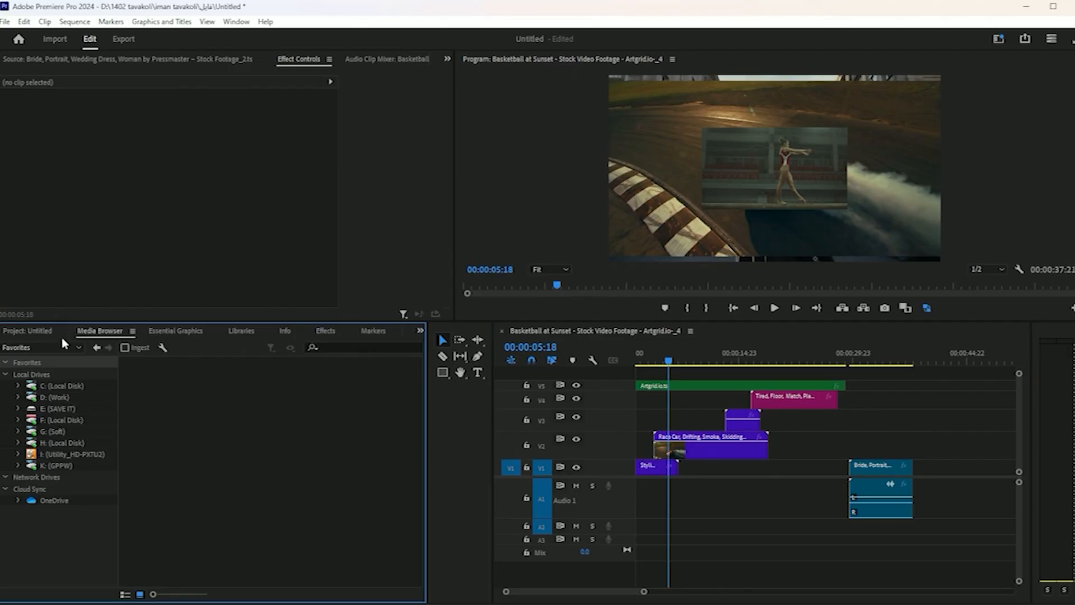
- Place the TORSION - Density & Time audio from the project at the start of track A2 and increase that track's height
click(31, 331)
scroll(139, 497, down, 5)
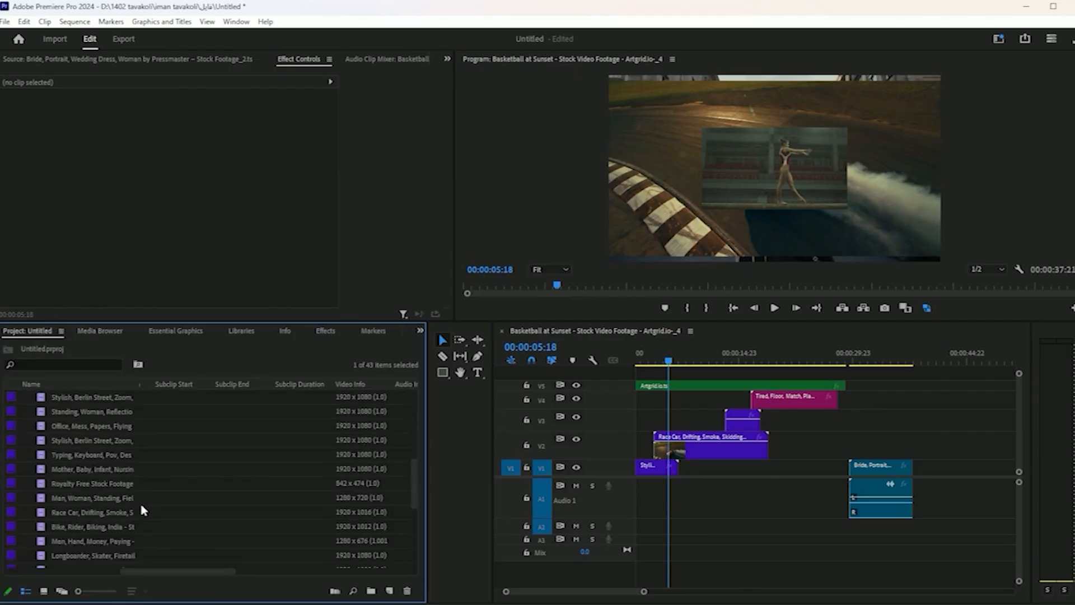
click(25, 591)
drag(87, 501, 630, 531)
scroll(619, 493, down, 1)
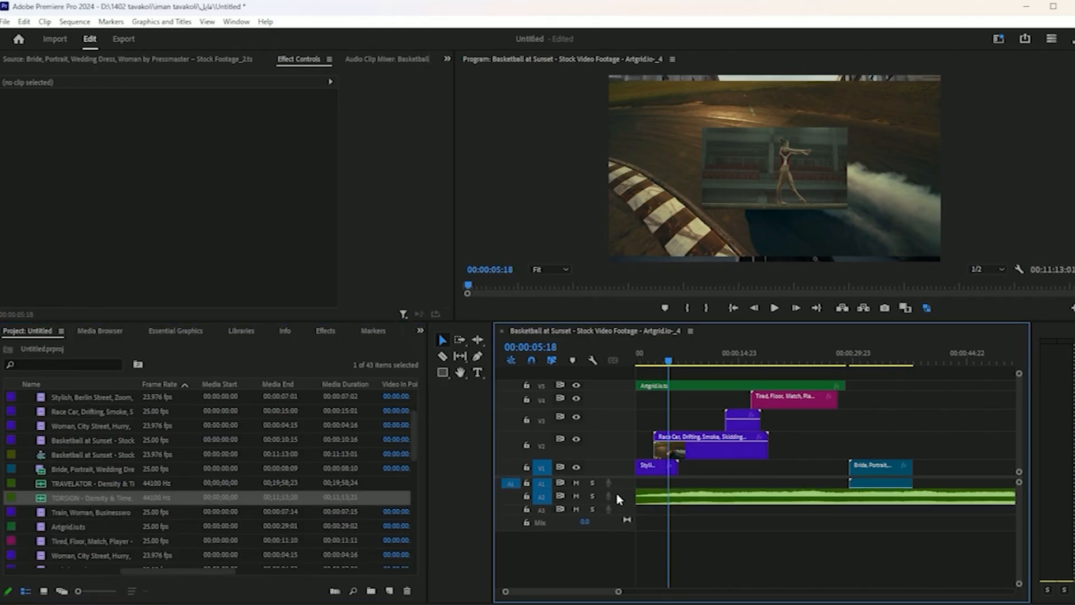
scroll(616, 494, up, 3)
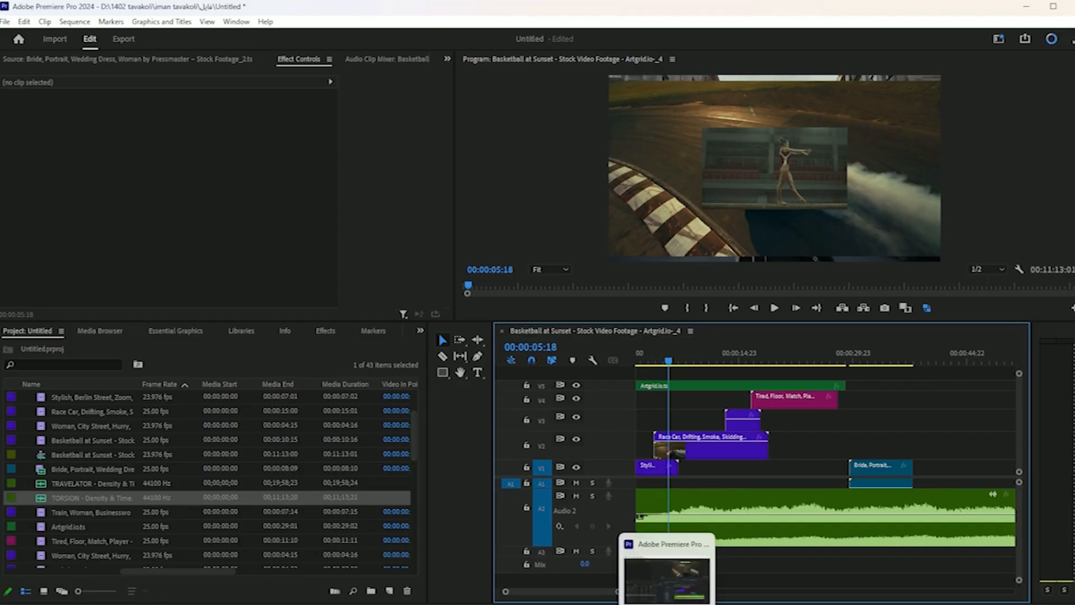
- Turn Show Audio Waveform off for the timeline and back on
click(592, 360)
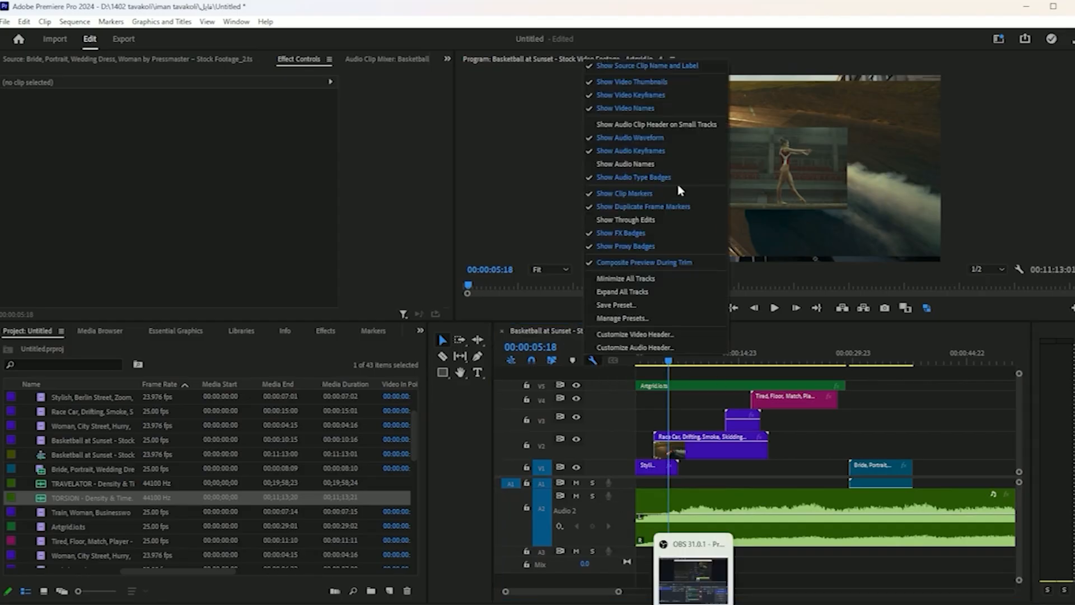
click(648, 145)
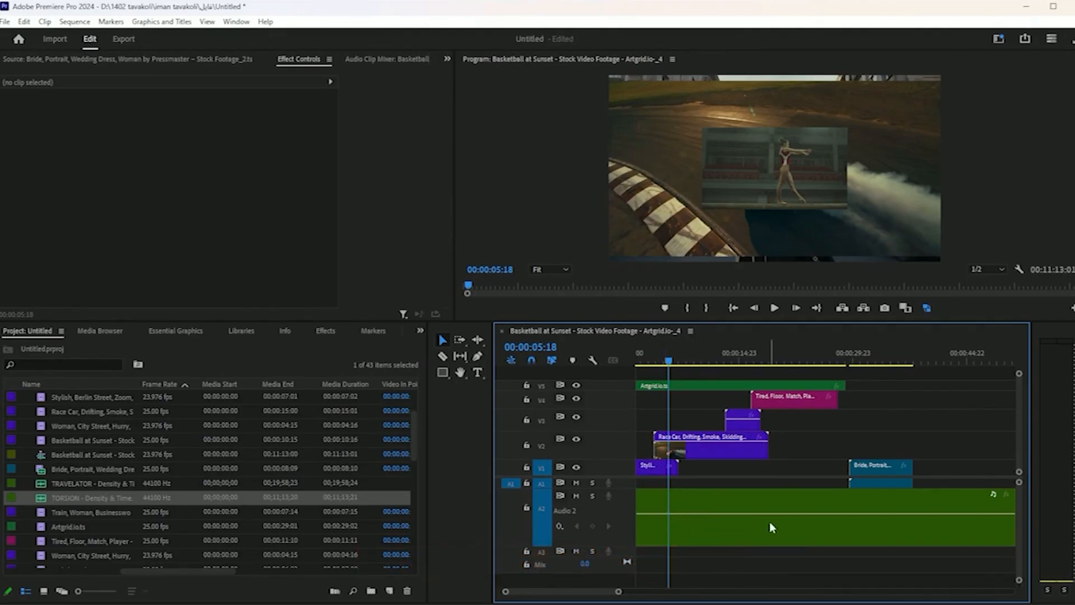
click(592, 360)
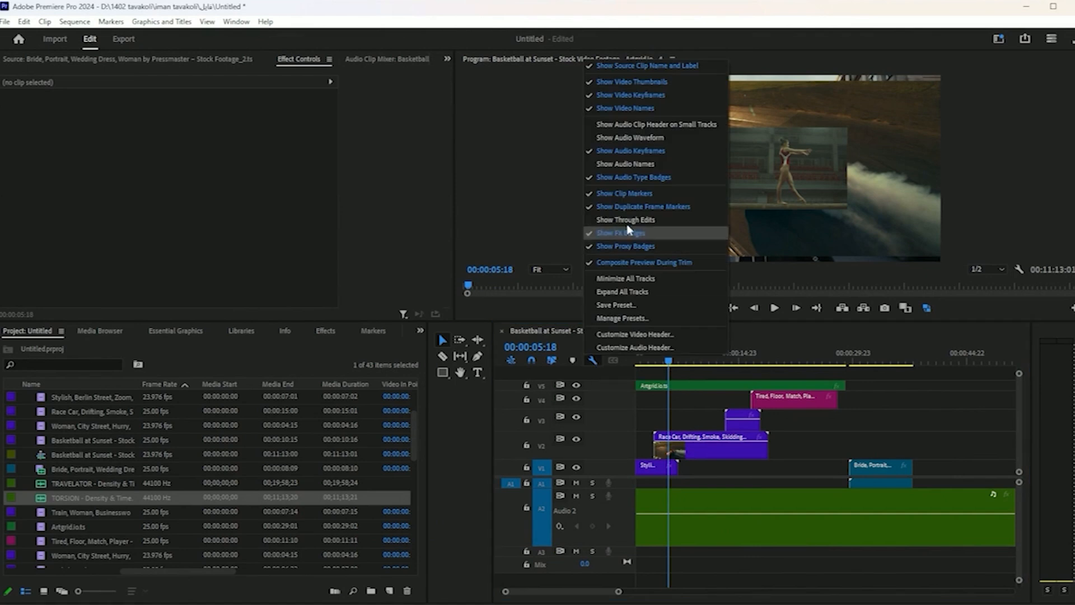
click(630, 137)
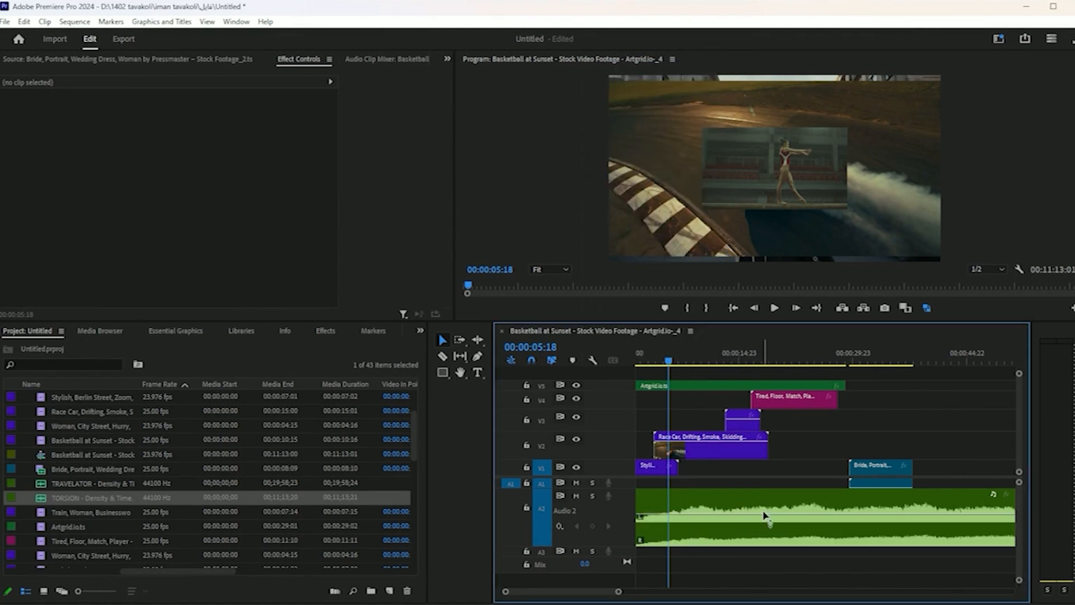
- Play the sequence briefly and add two volume keyframes near the start of the A2 audio clip, lowering the first for a fade-in
key(space)
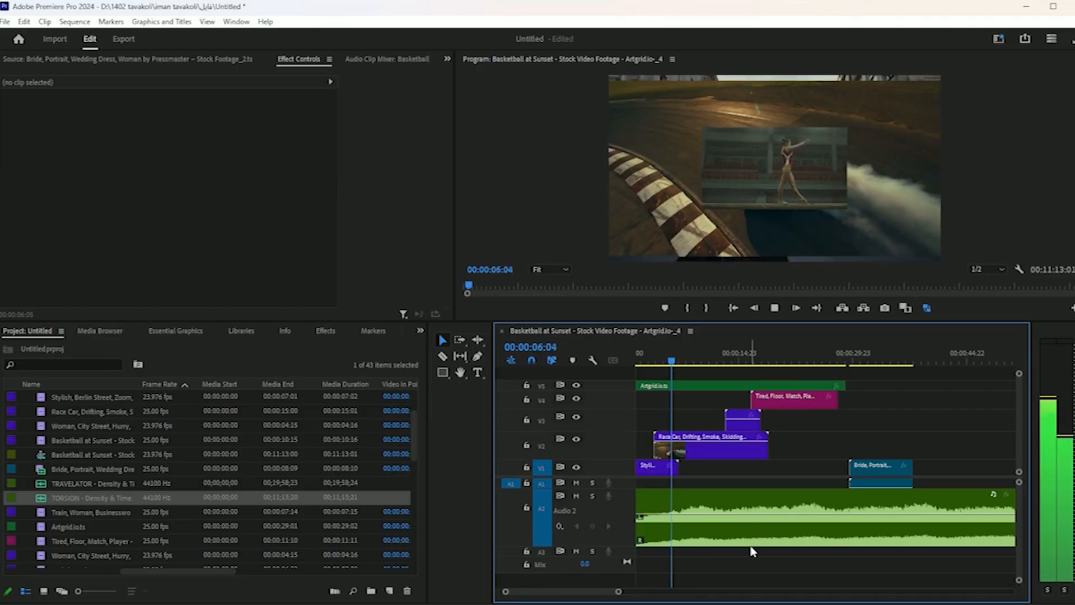
key(space)
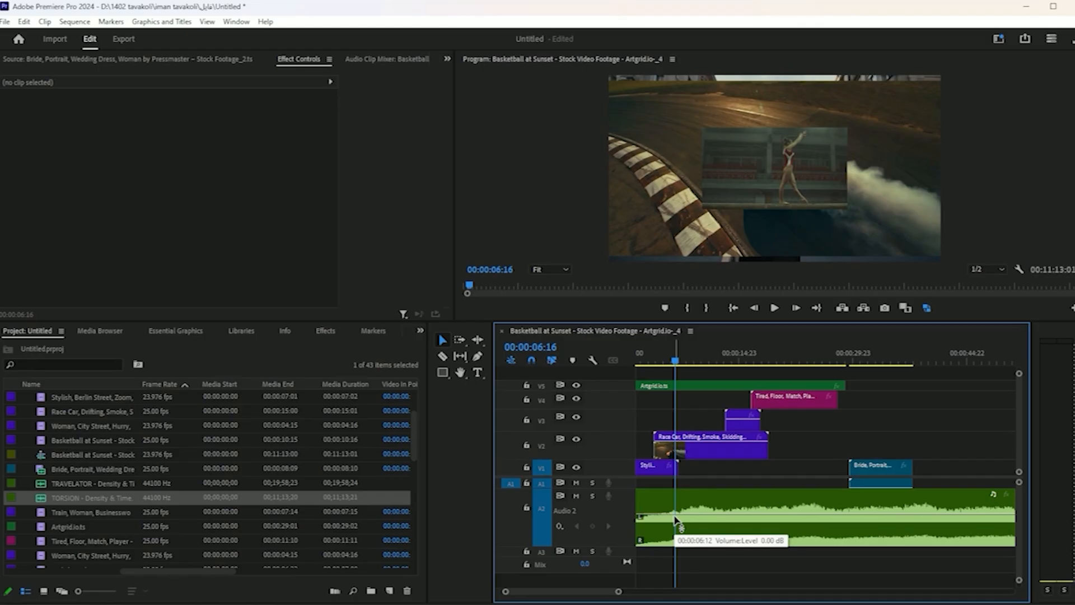
click(676, 520)
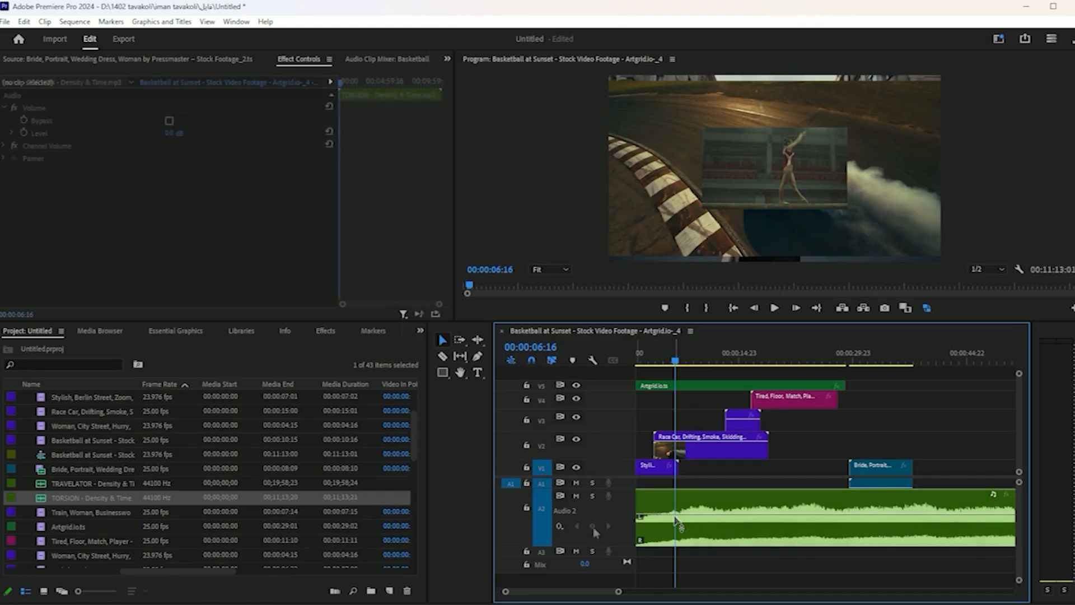
key(space)
click(592, 526)
drag(675, 514, 651, 541)
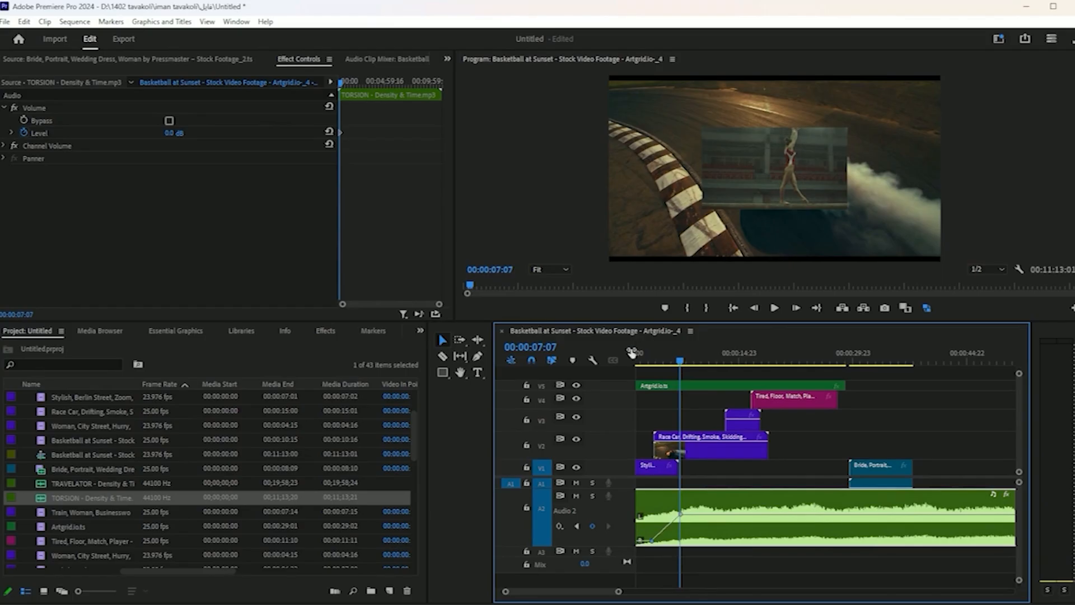
- Turn Show Audio Keyframes off for the timeline and back on
click(592, 360)
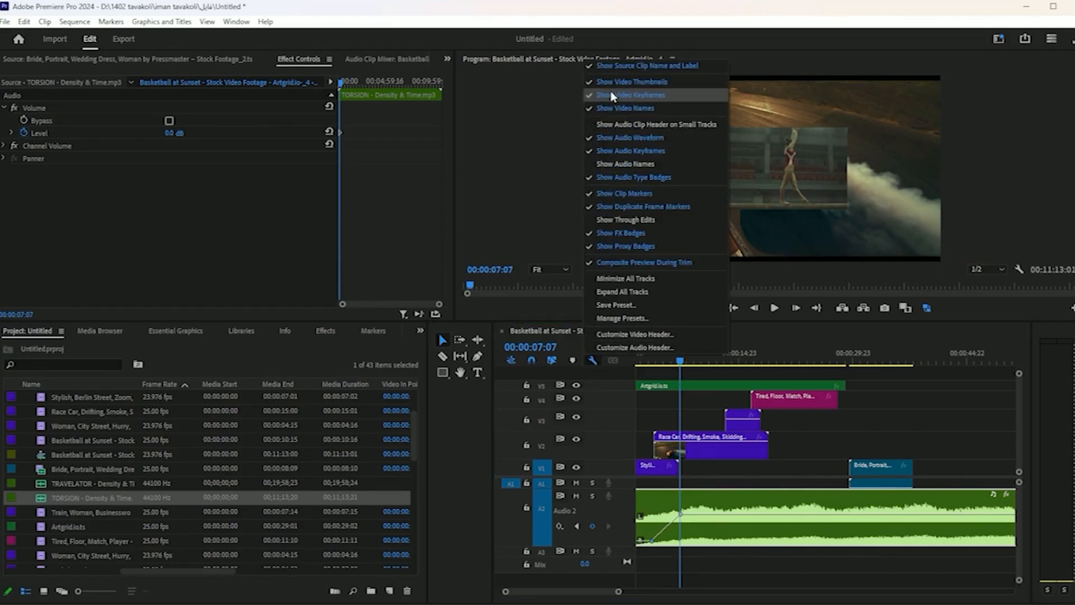
click(625, 156)
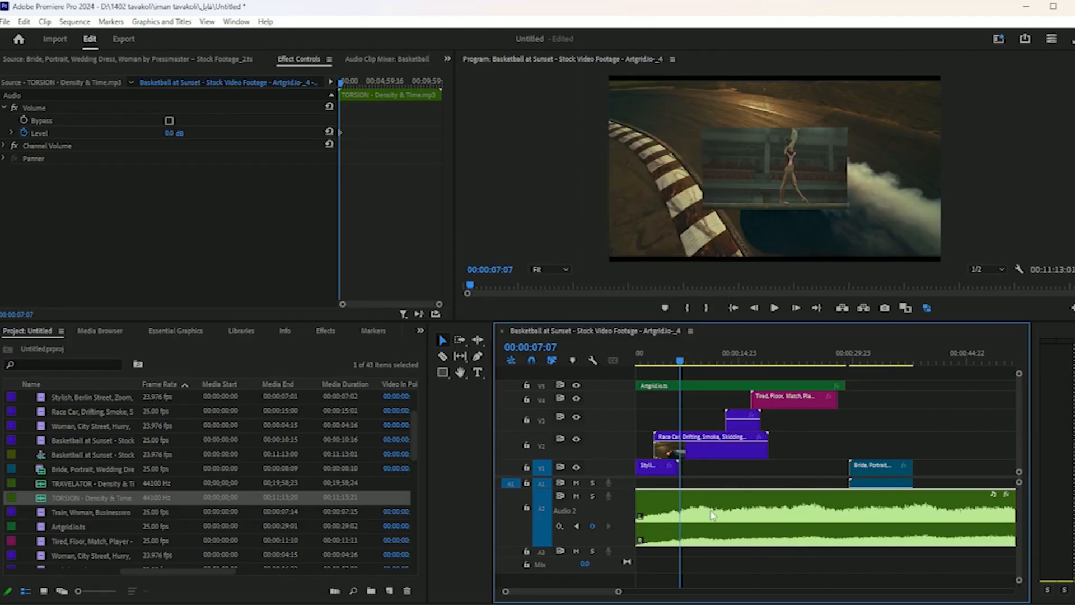
click(593, 360)
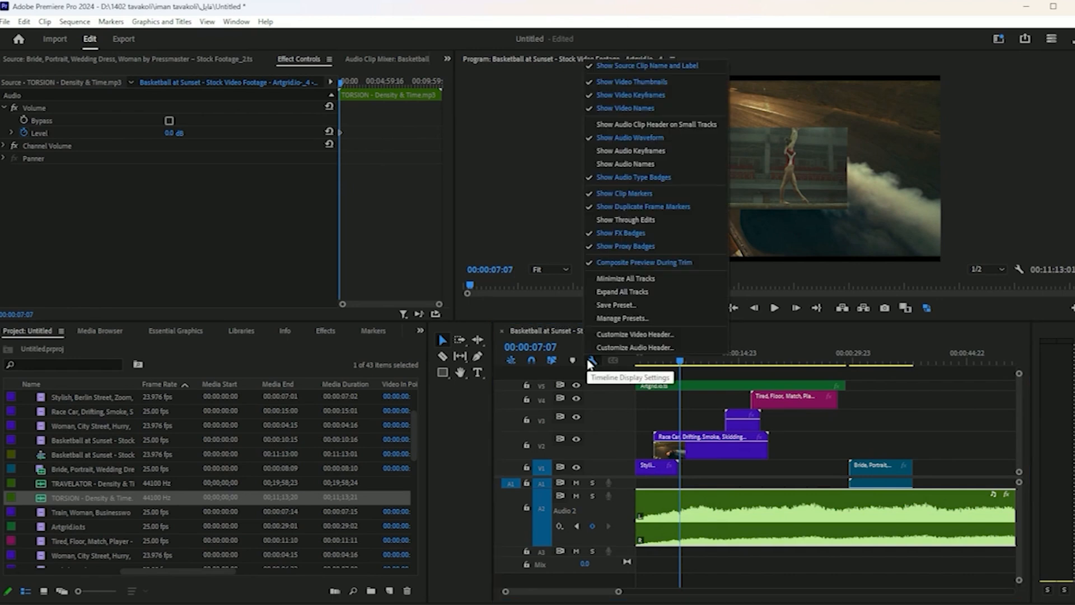
click(618, 151)
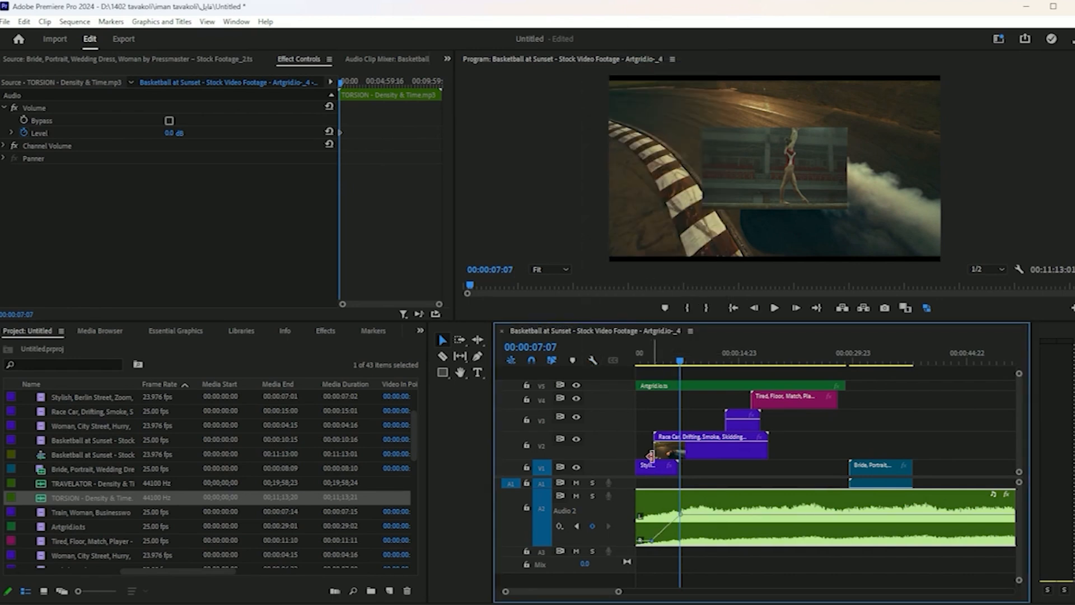
- Turn on Show Audio Names for the timeline and reopen its display settings
click(592, 360)
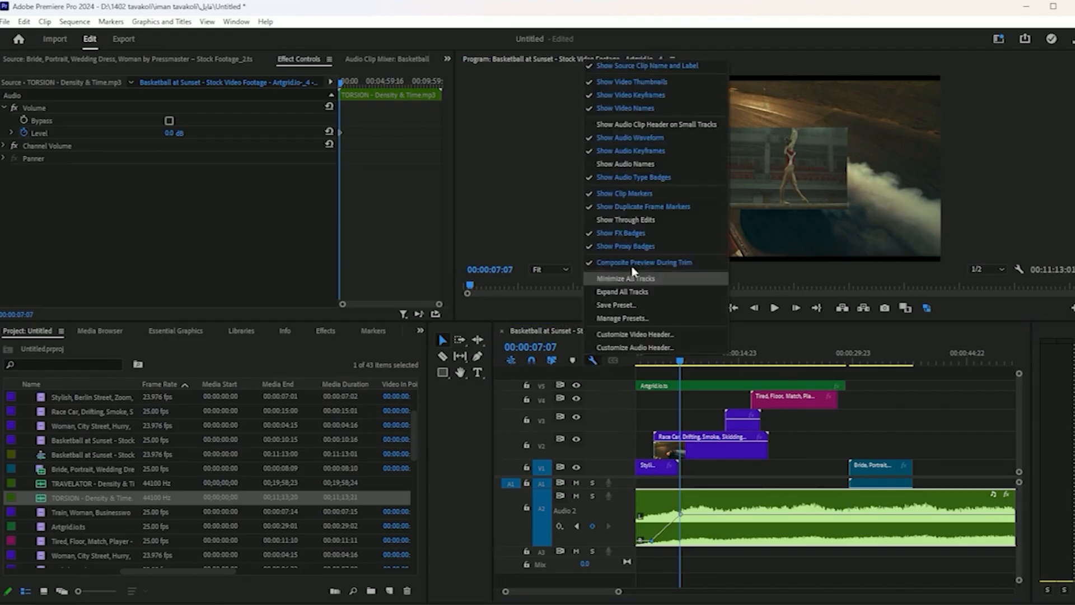
click(616, 164)
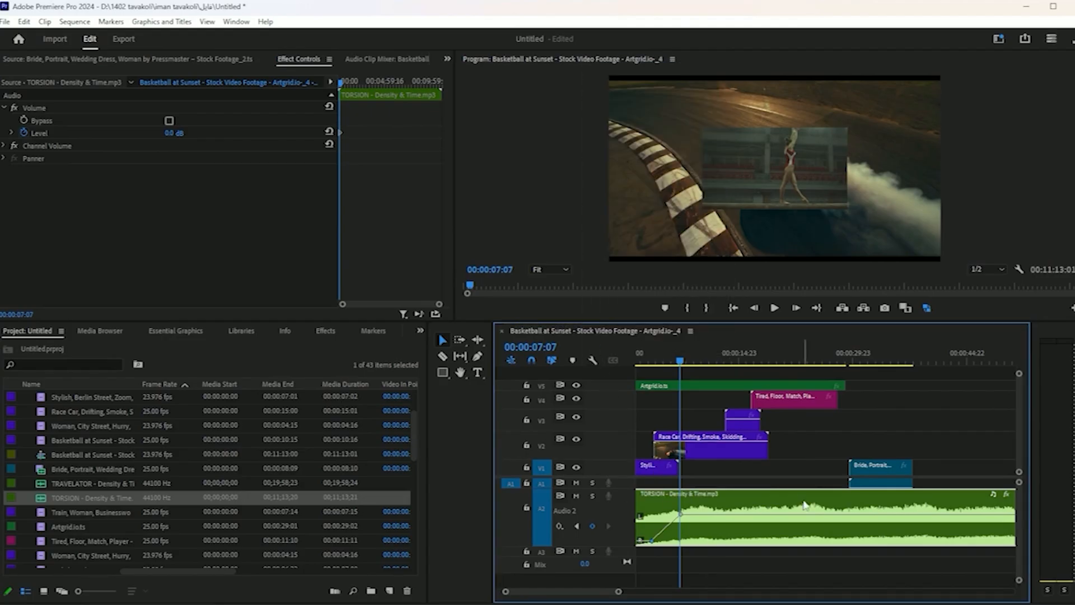
click(592, 360)
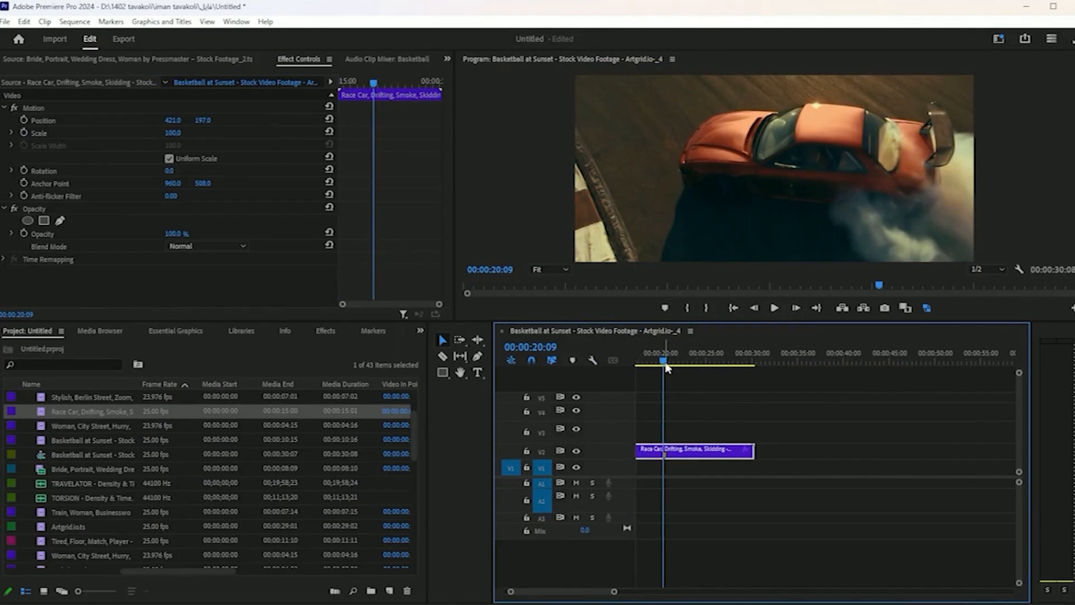
- Add a marker to the race car clip at 00:00:22:08 and two sequence markers, one shortly before 00:00:25:00 and one at 00:00:25:17
drag(667, 367, 681, 368)
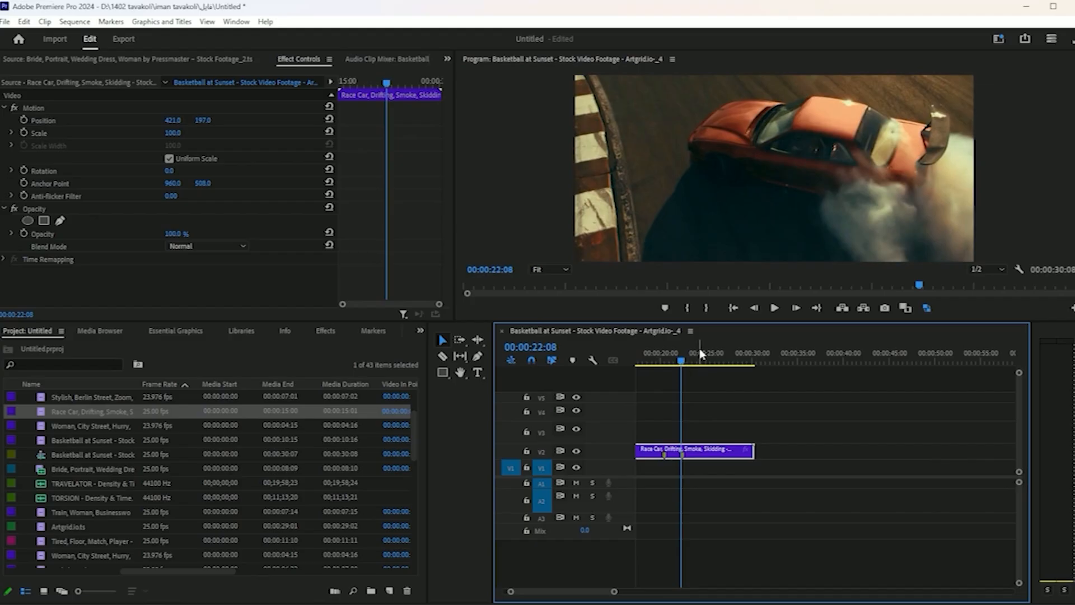
click(699, 351)
click(664, 308)
click(707, 360)
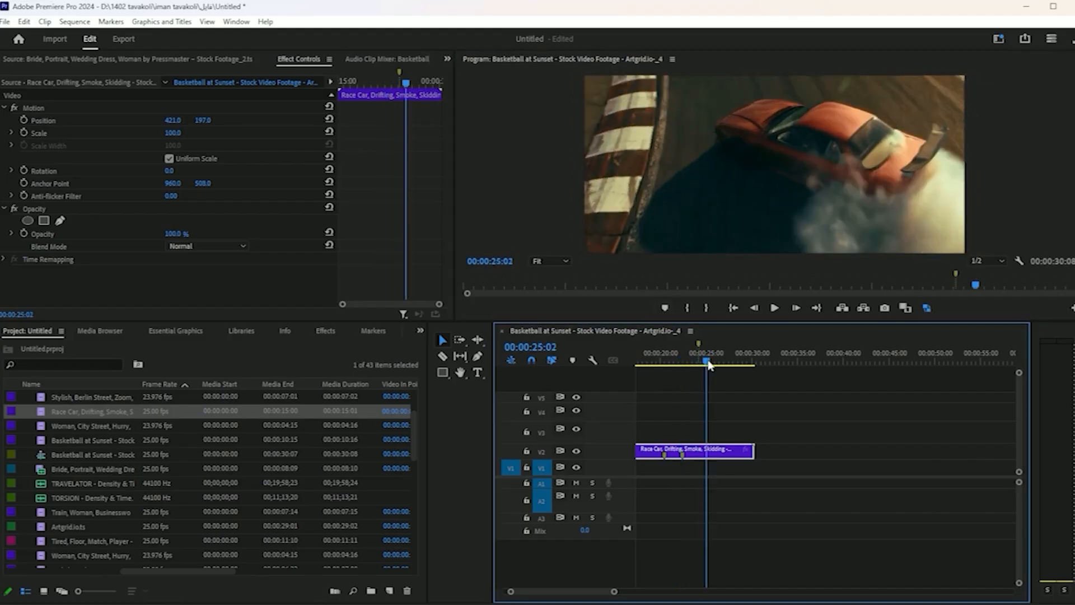
drag(708, 365, 712, 363)
click(666, 311)
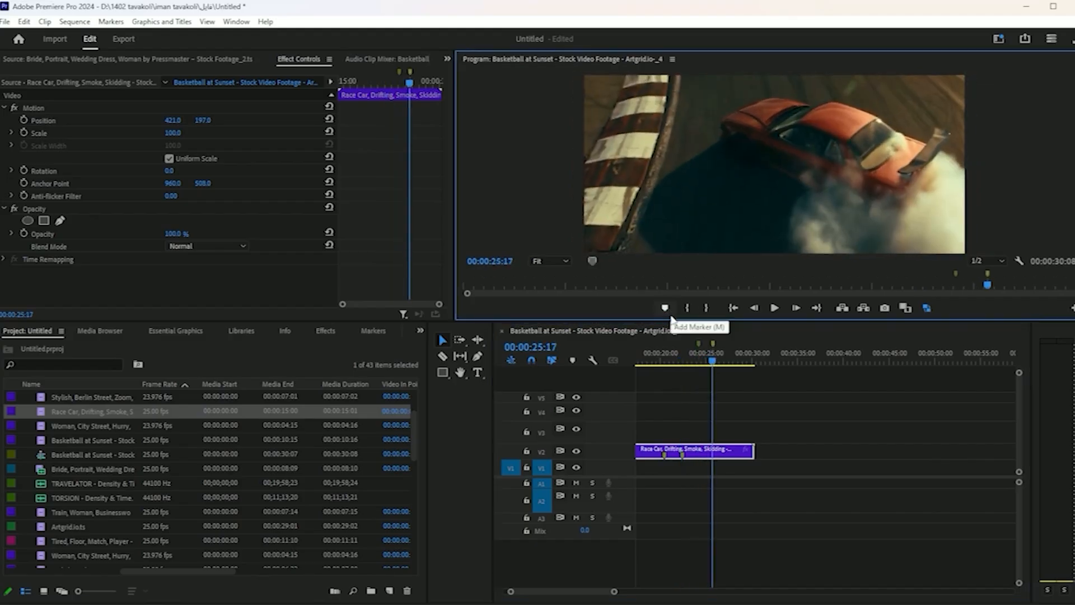
- Add markers to the race car clip at 00:00:25:17 and 00:00:27:22
click(715, 454)
key(m)
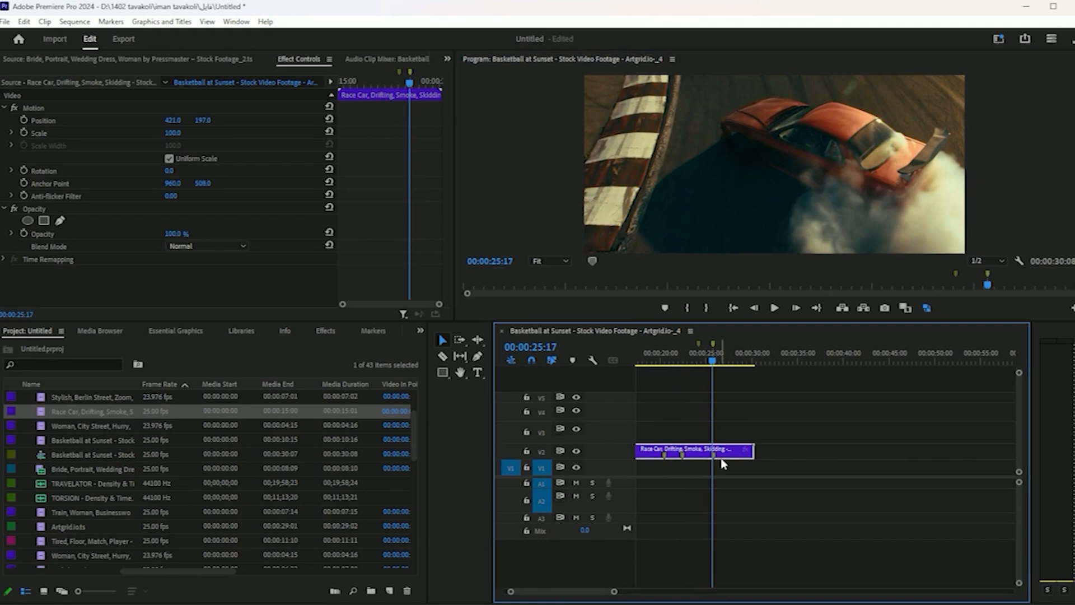
drag(713, 363, 732, 365)
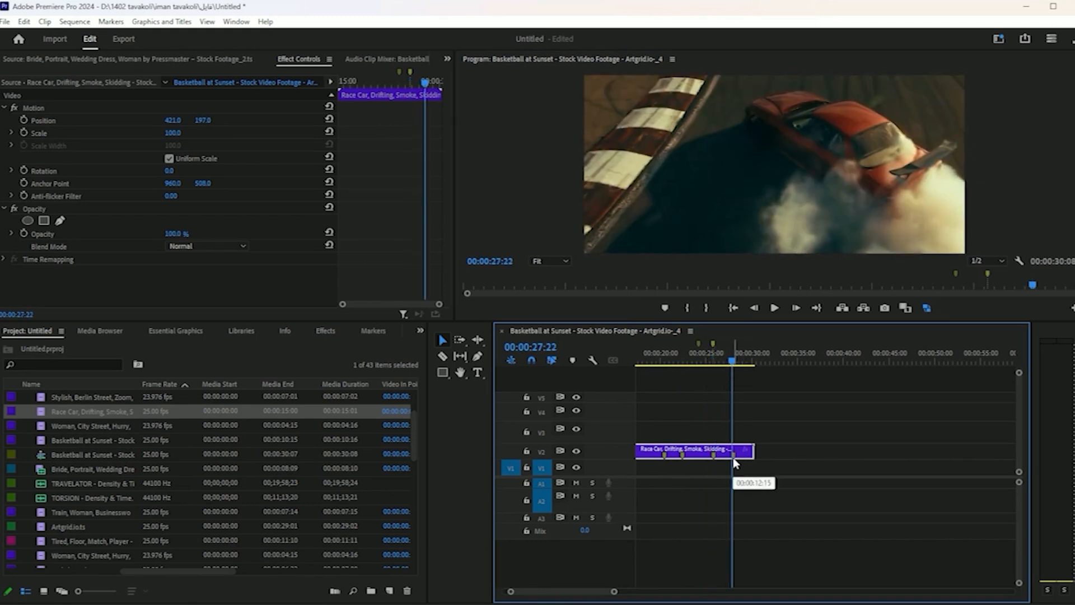
- Turn Show Clip Markers off for the timeline and back on, and remove the sequence markers
click(592, 360)
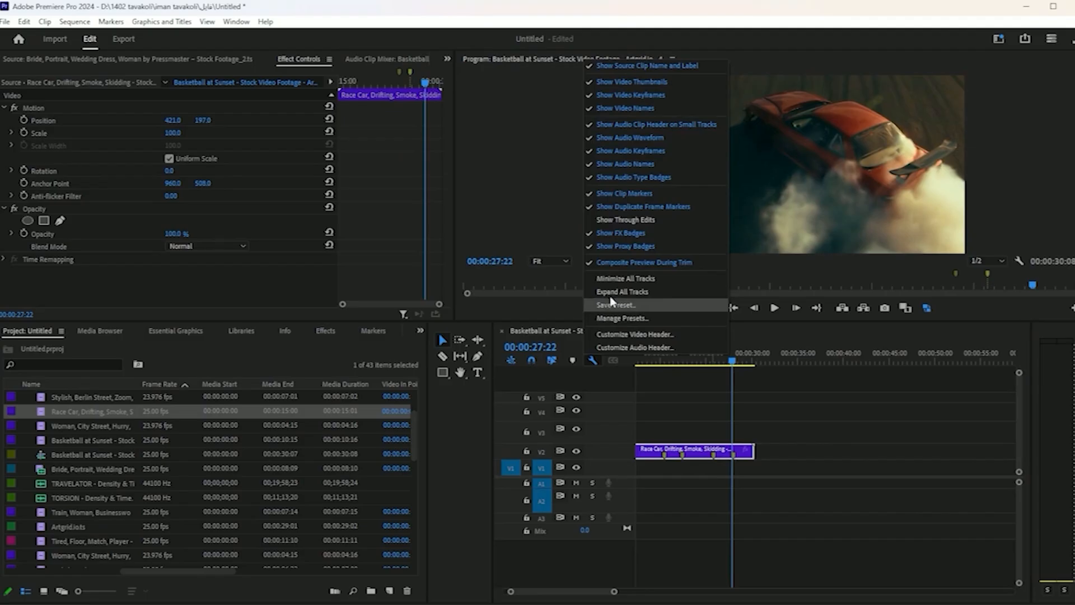
click(619, 200)
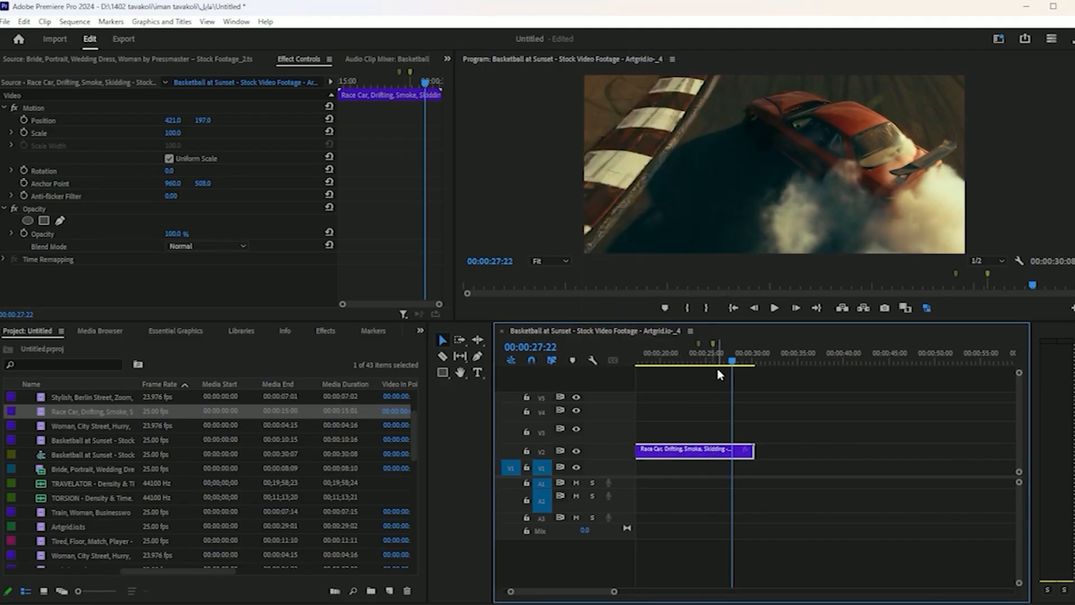
click(707, 423)
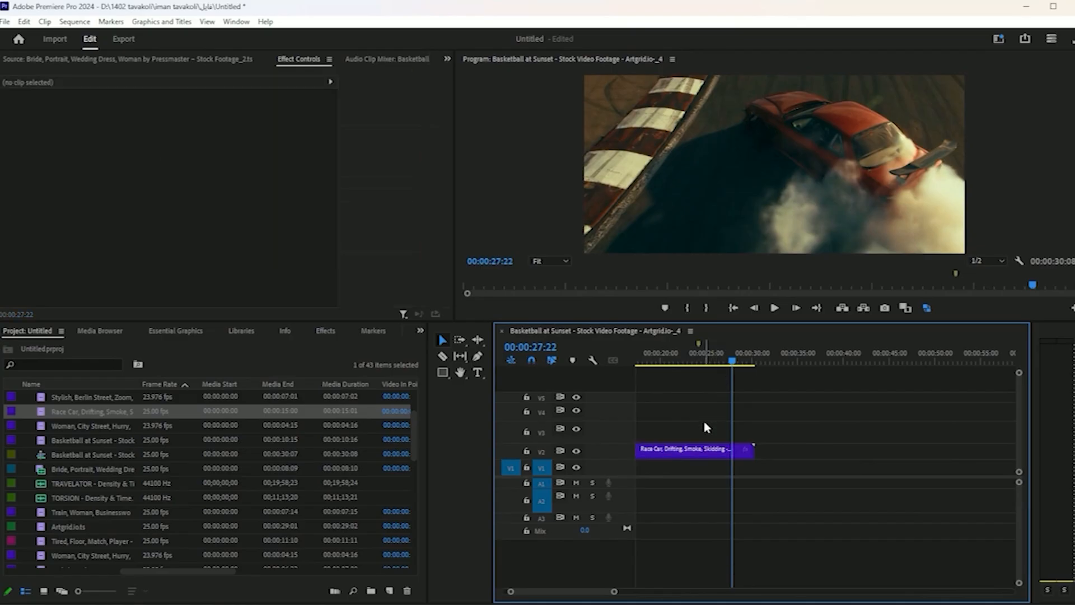
click(591, 360)
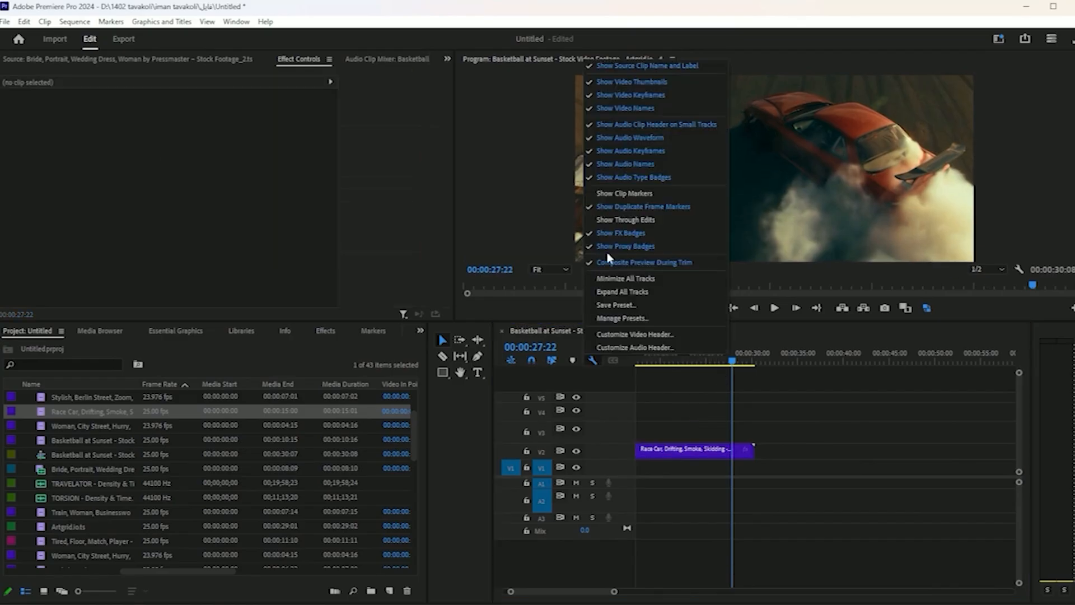
click(619, 193)
- Shift the race car clip slightly later on V2 and cut it in two at 00:00:22:18
click(694, 359)
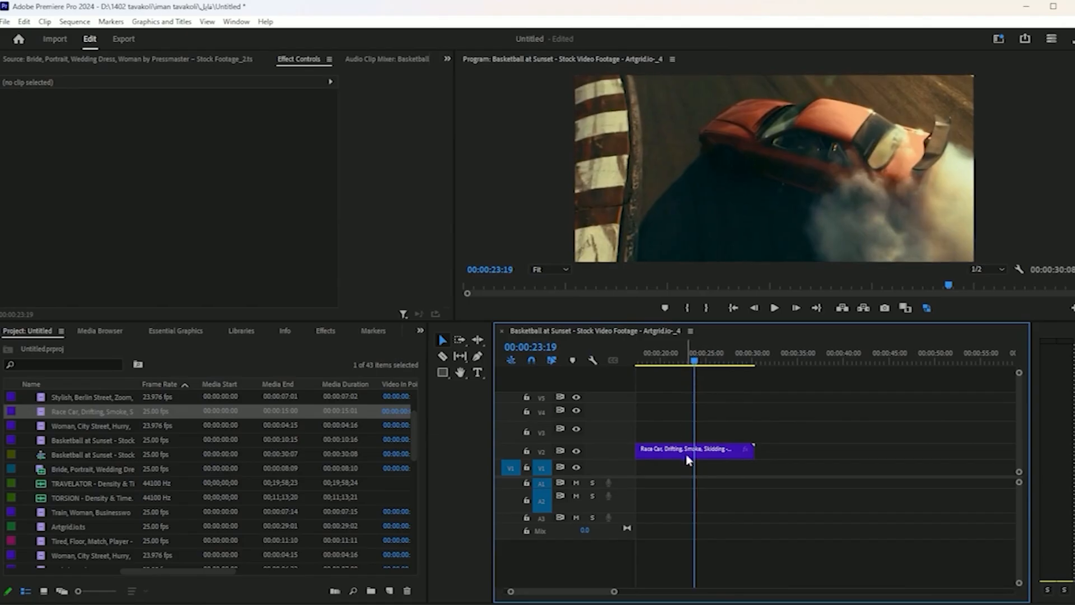
click(706, 451)
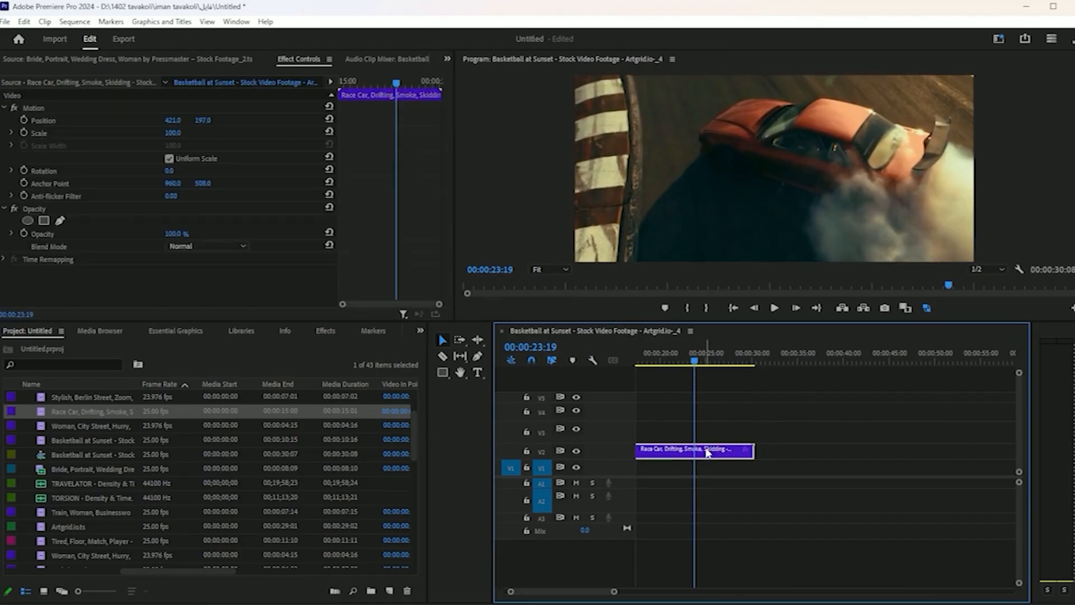
click(706, 363)
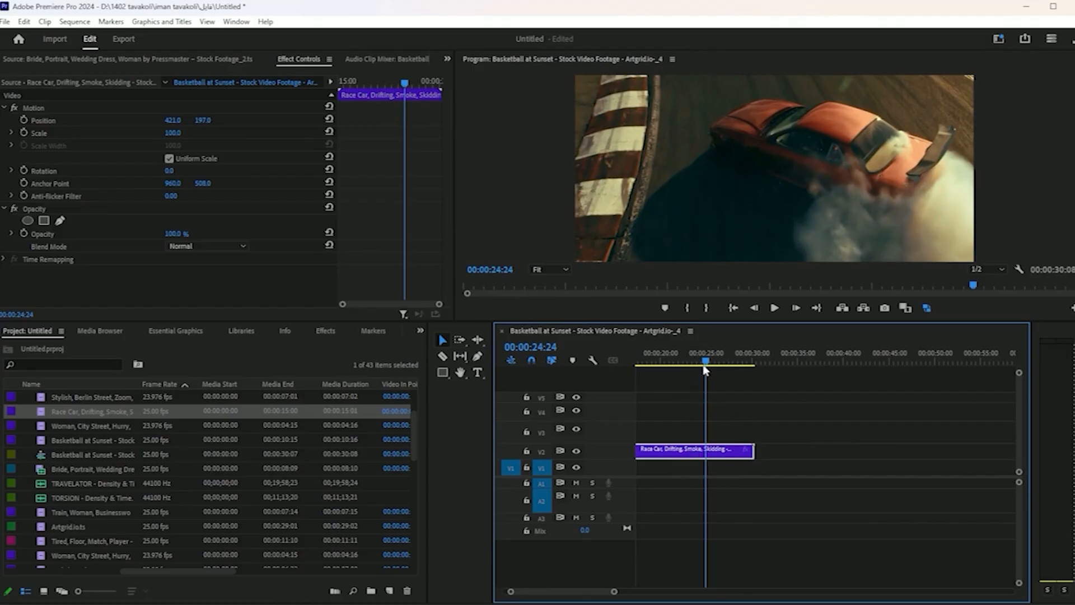
scroll(667, 413, down, 2)
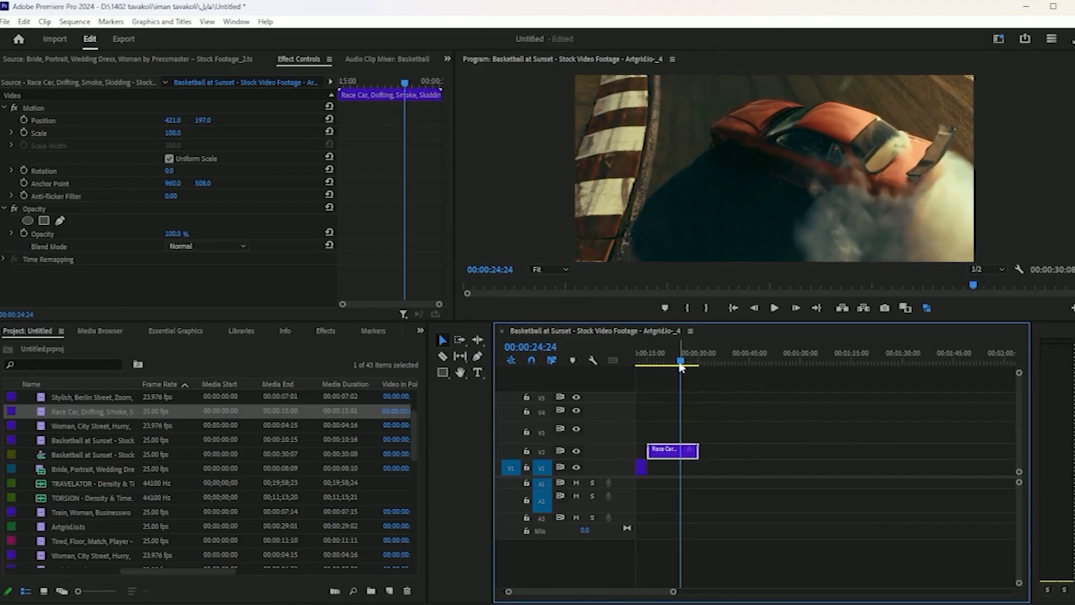
click(700, 493)
drag(674, 592, 610, 597)
drag(769, 361, 727, 361)
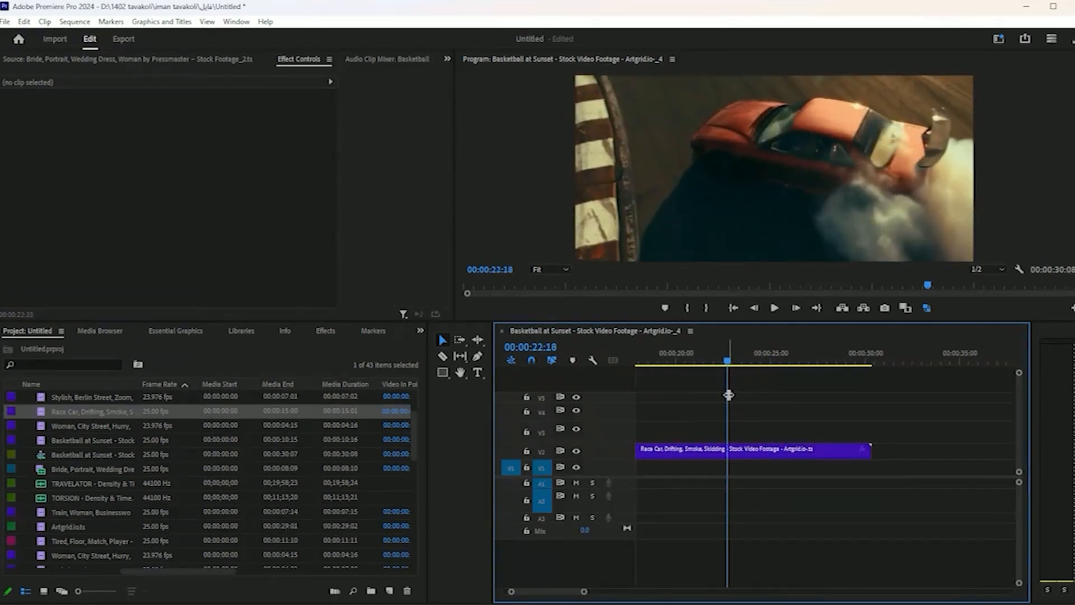
drag(751, 456, 767, 460)
key(c)
click(728, 451)
key(v)
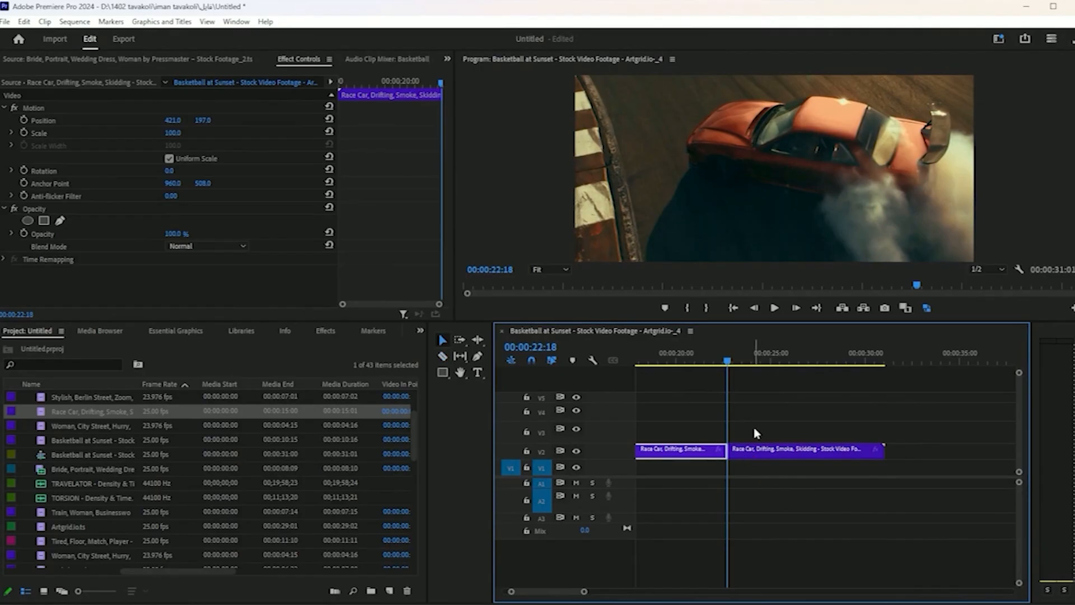
- Move the playhead to 00:00:23:23 and turn on Show Through Edits for the cut between the race car clips
click(750, 365)
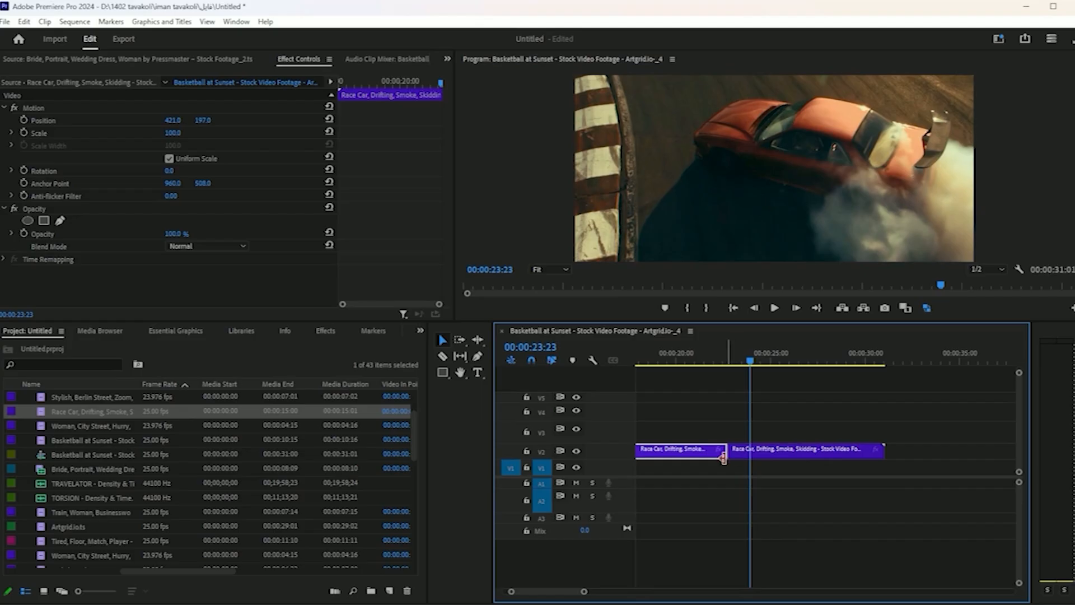
click(593, 361)
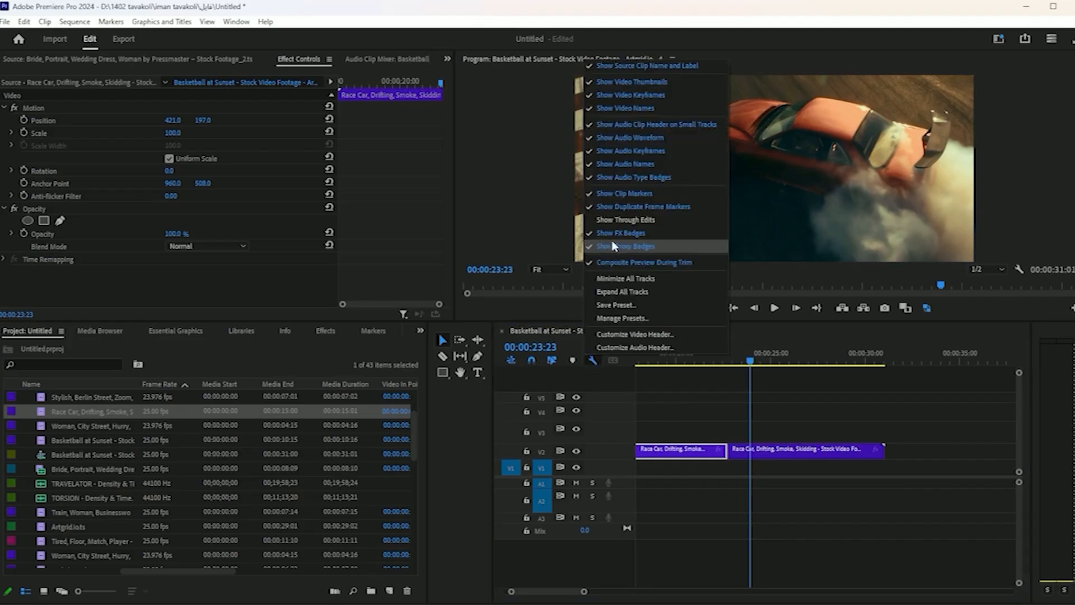
click(612, 224)
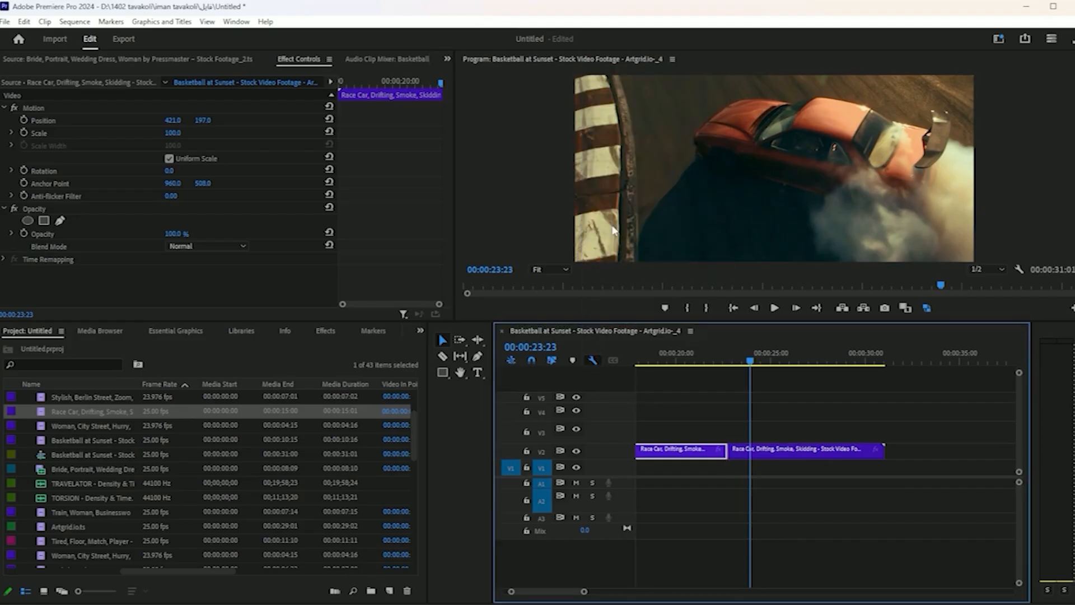
key(equal)
key(equal)
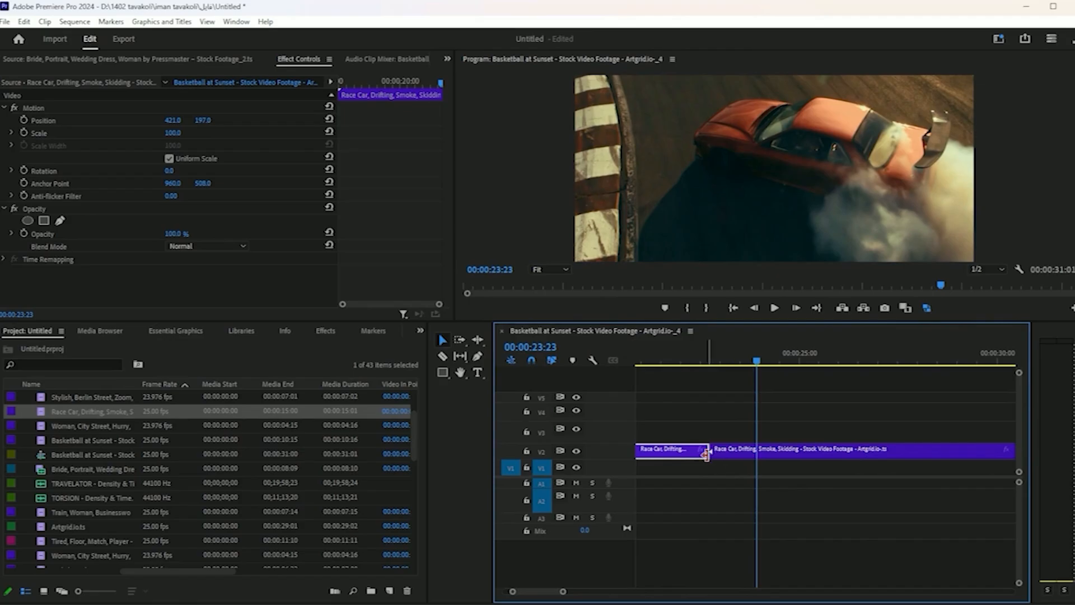
key(equal)
key(minus)
key(minus)
key(minus)
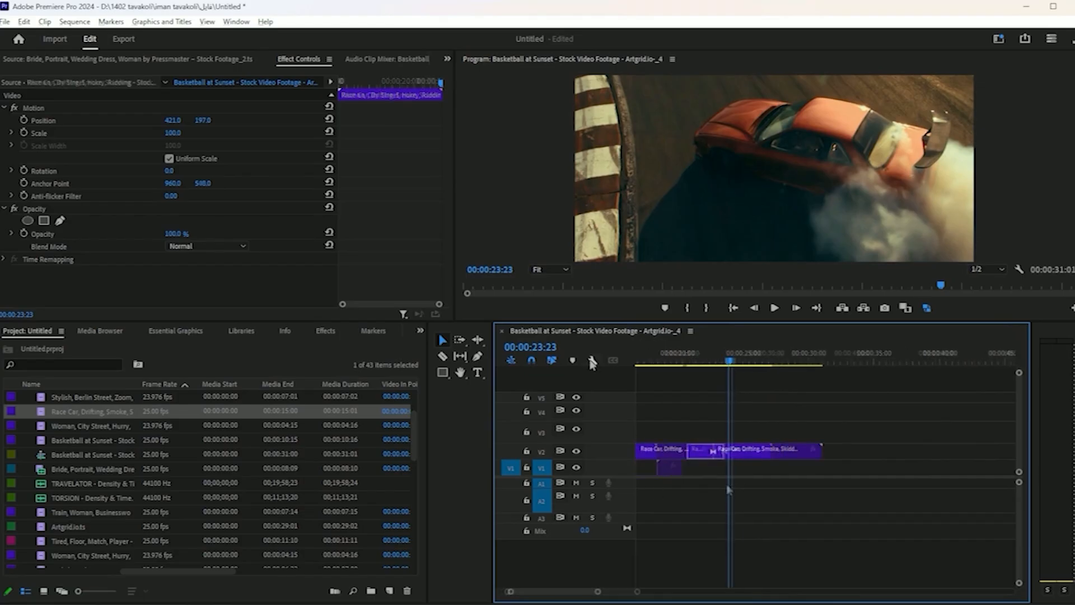
click(592, 361)
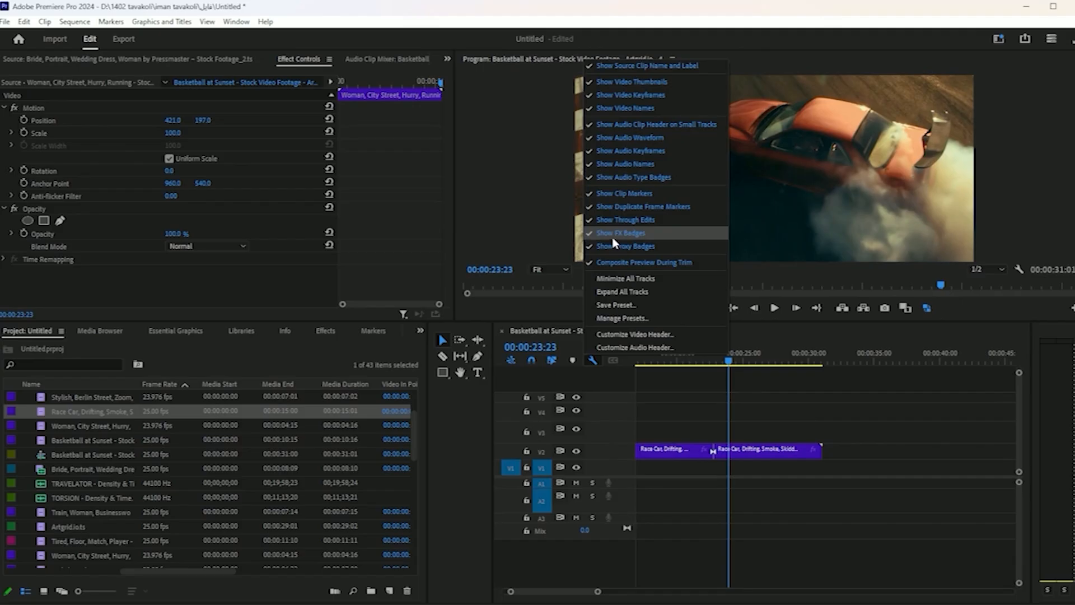
click(666, 429)
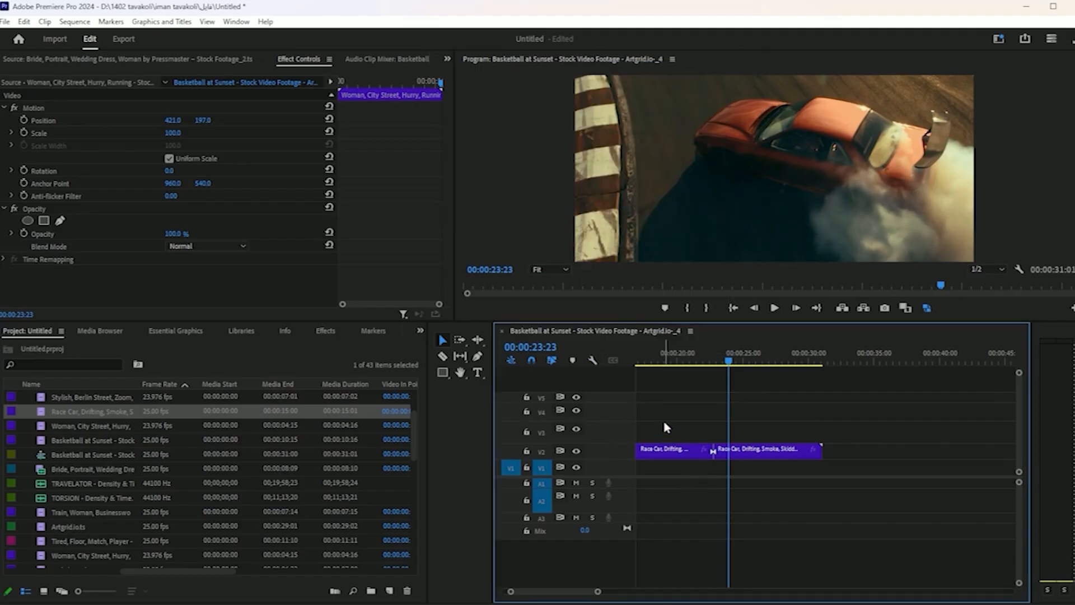
- Place the playhead at 00:00:05:19 and apply the Color Balance video effect to the Basketball at Sunset clip on V2
drag(734, 366, 624, 437)
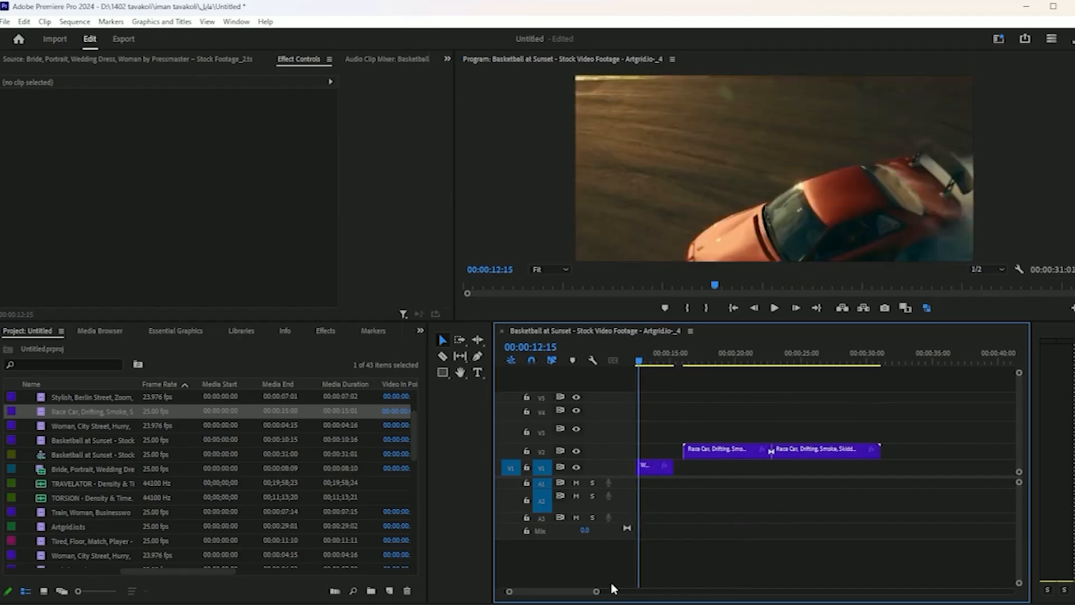
mouse_move(594, 592)
mouse_down()
mouse_move(565, 592)
mouse_move(595, 592)
mouse_up()
drag(800, 357, 707, 358)
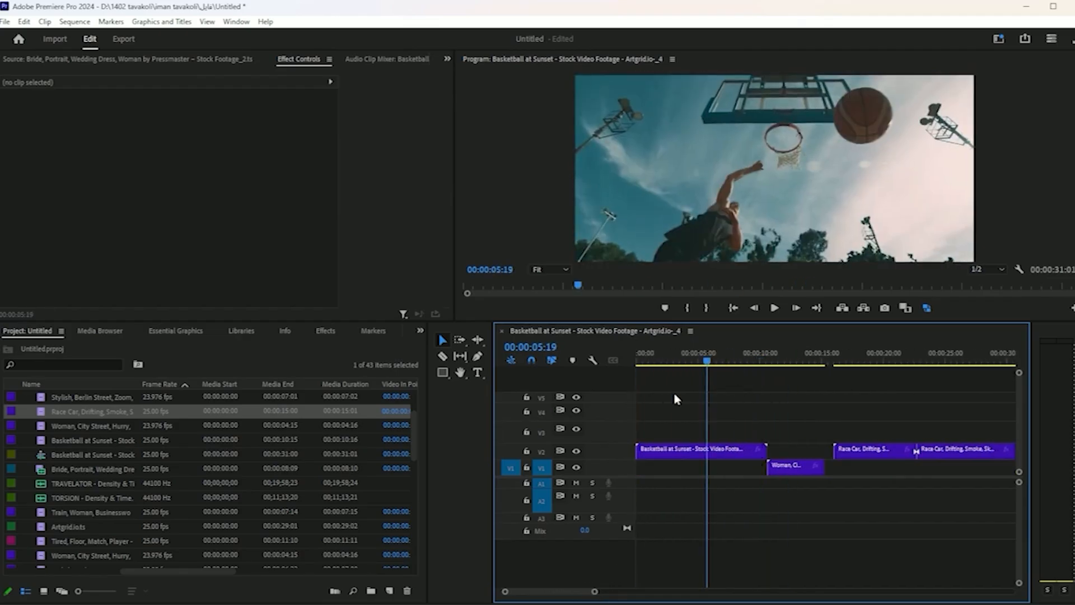
click(325, 332)
click(8, 414)
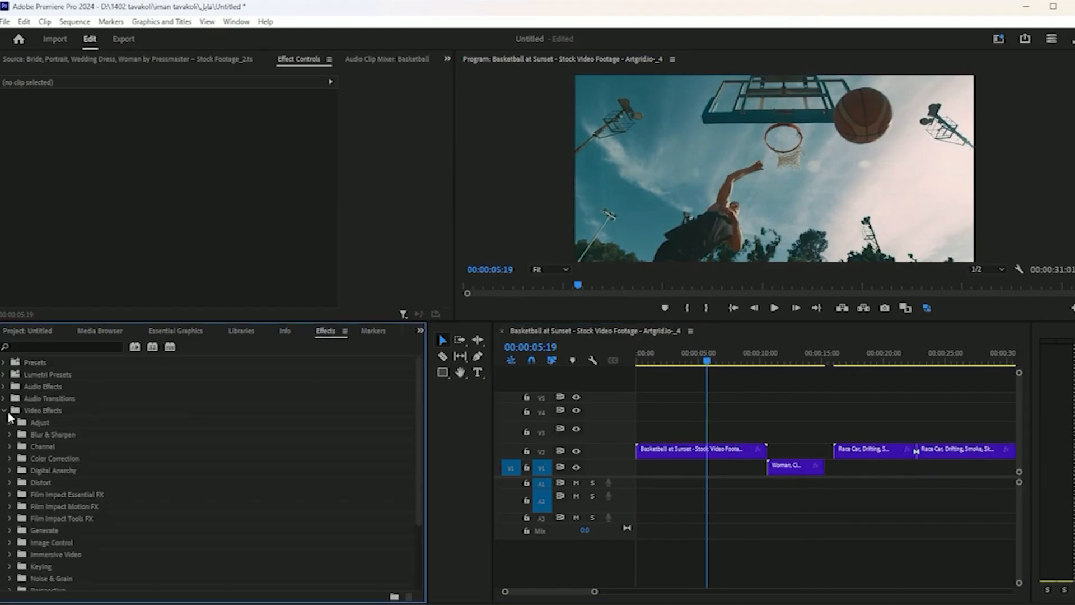
click(11, 459)
drag(47, 496, 648, 458)
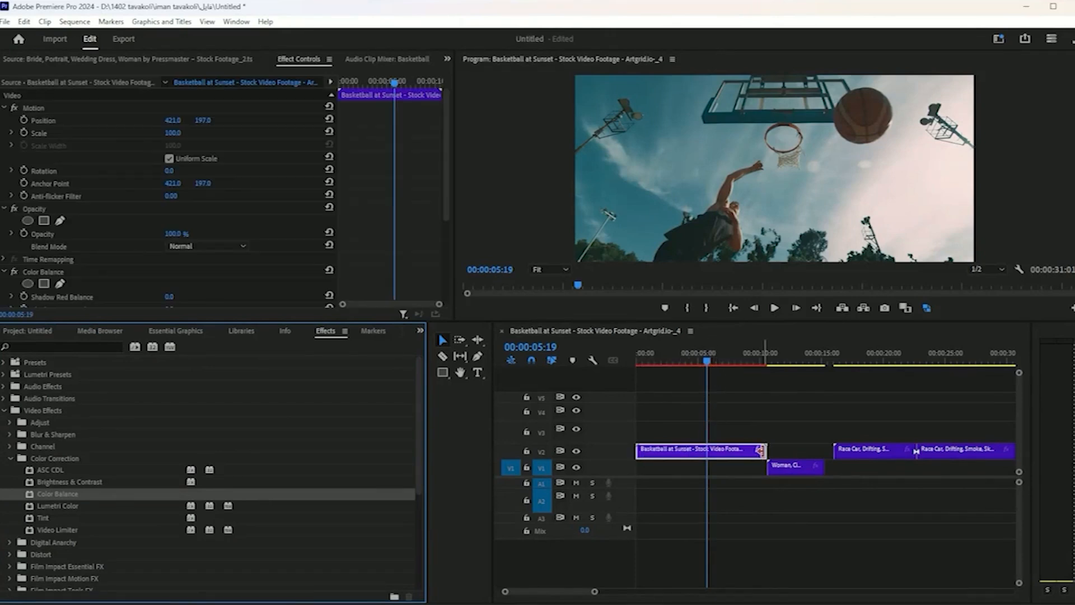
- Turn Show FX Badges off for the timeline and back on
click(593, 361)
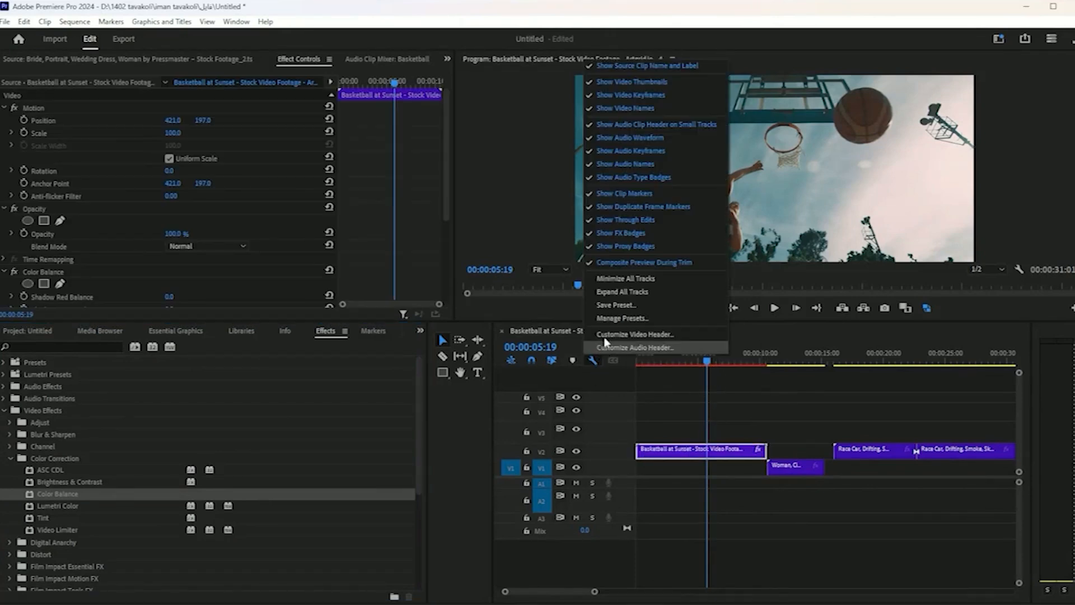
click(591, 238)
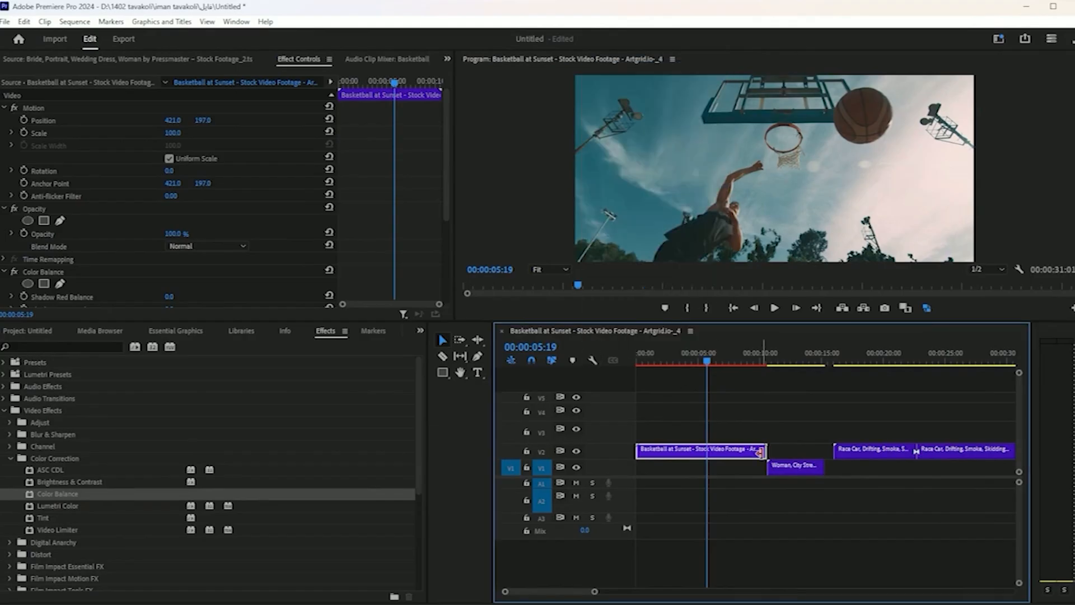
click(592, 361)
click(591, 234)
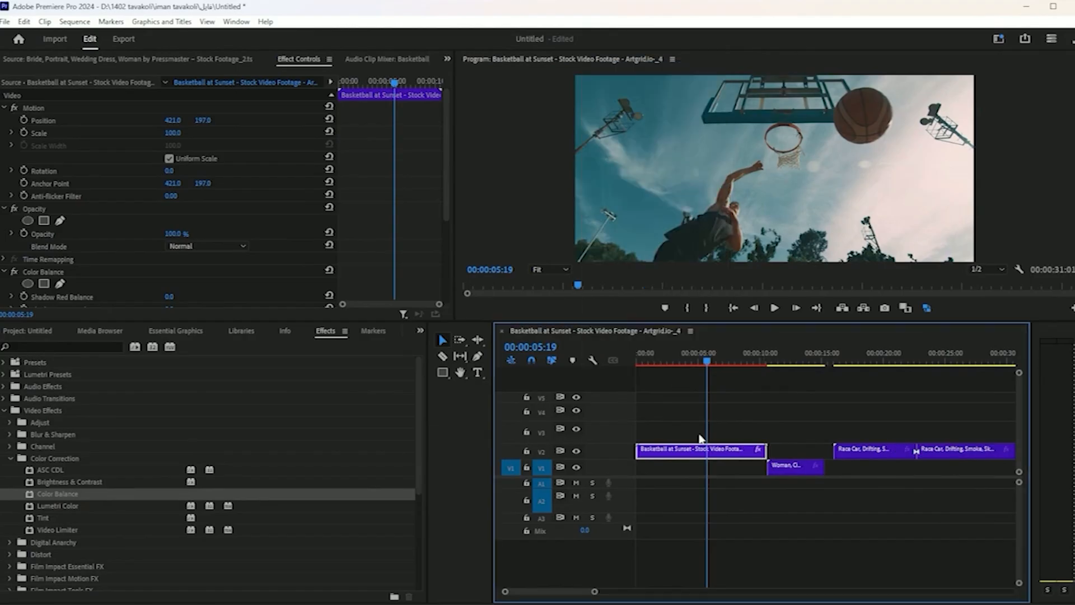
- Apply Lumetri Color to the Woman, City Street clip on V1, and undo both it and the basketball clip's Color Balance effect
key(minus)
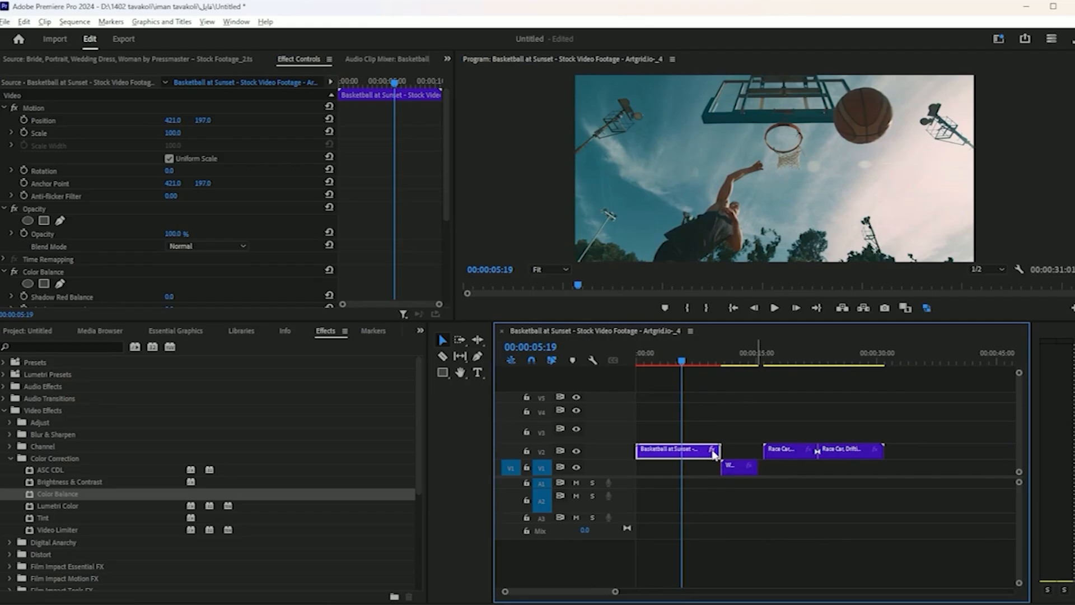
click(738, 470)
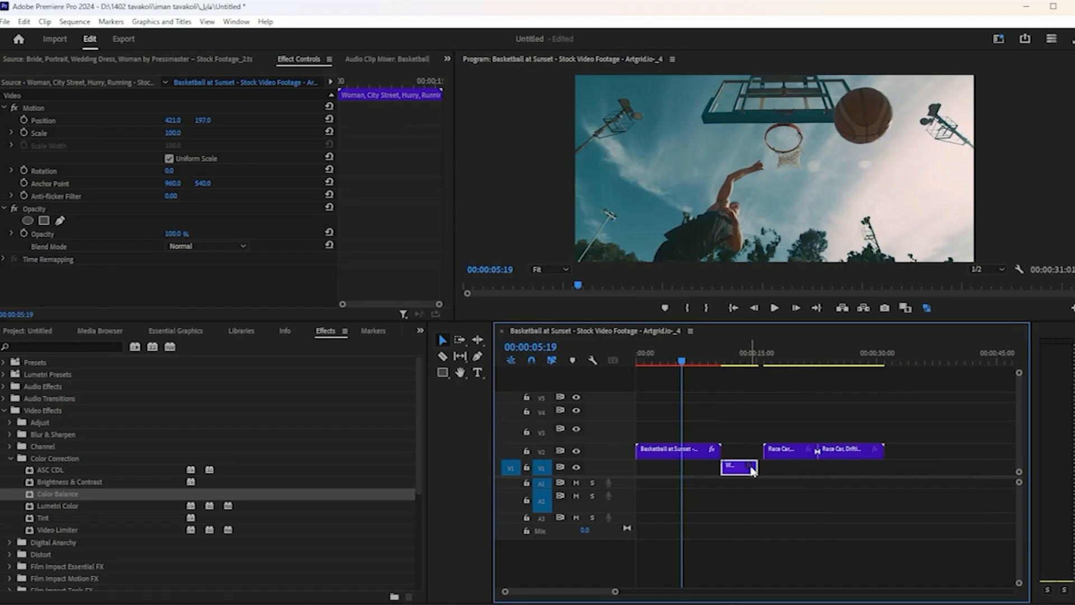
drag(51, 506, 730, 470)
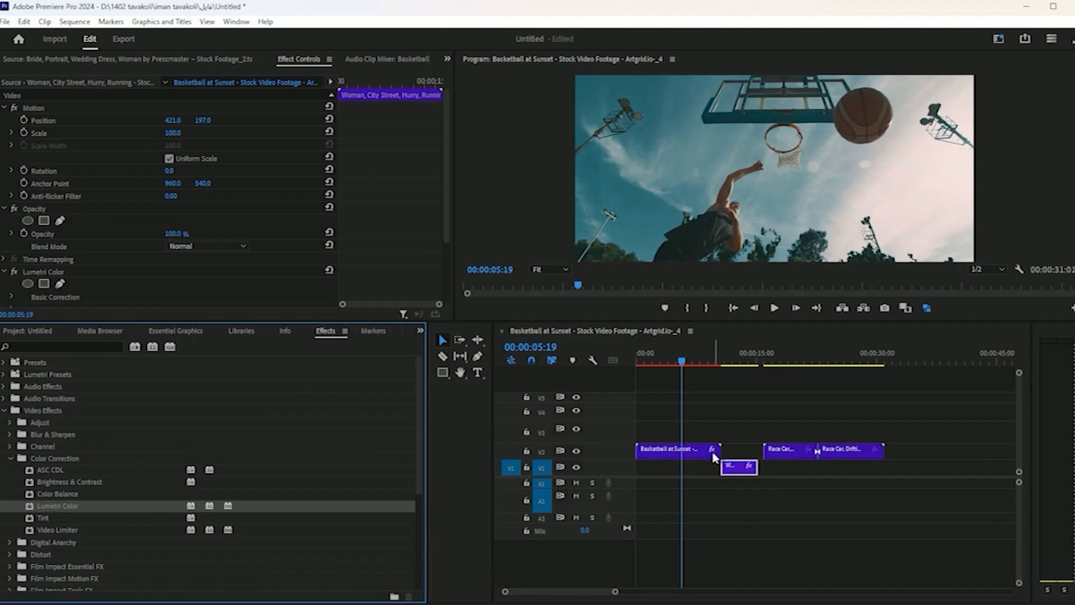
key(ctrl+z)
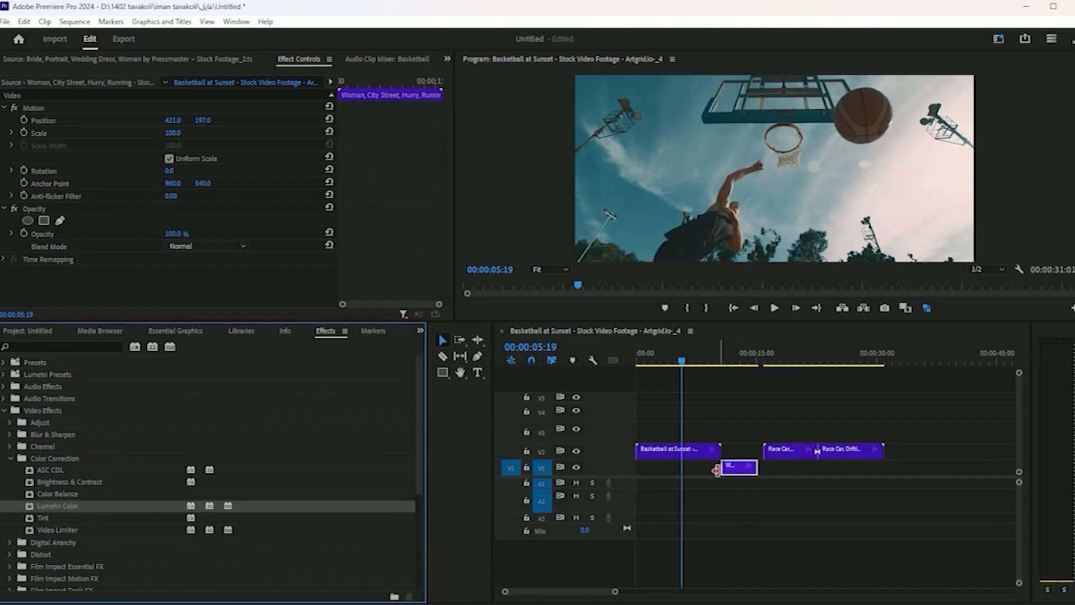
- Minimize all tracks in the timeline
click(592, 360)
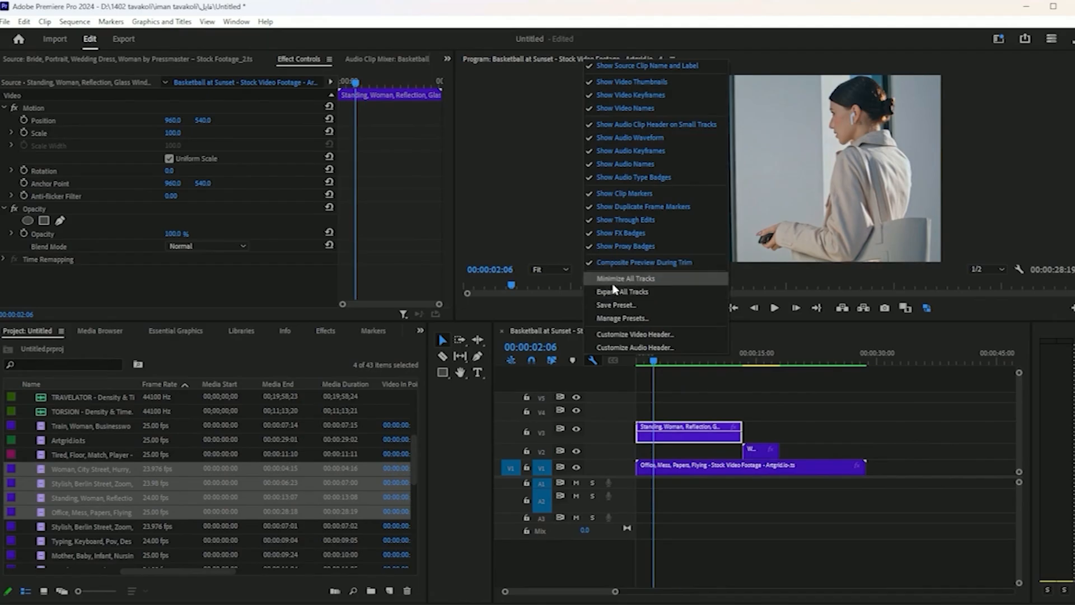
click(614, 285)
- Expand all timeline tracks and reduce the heights of the video and audio tracks
click(592, 360)
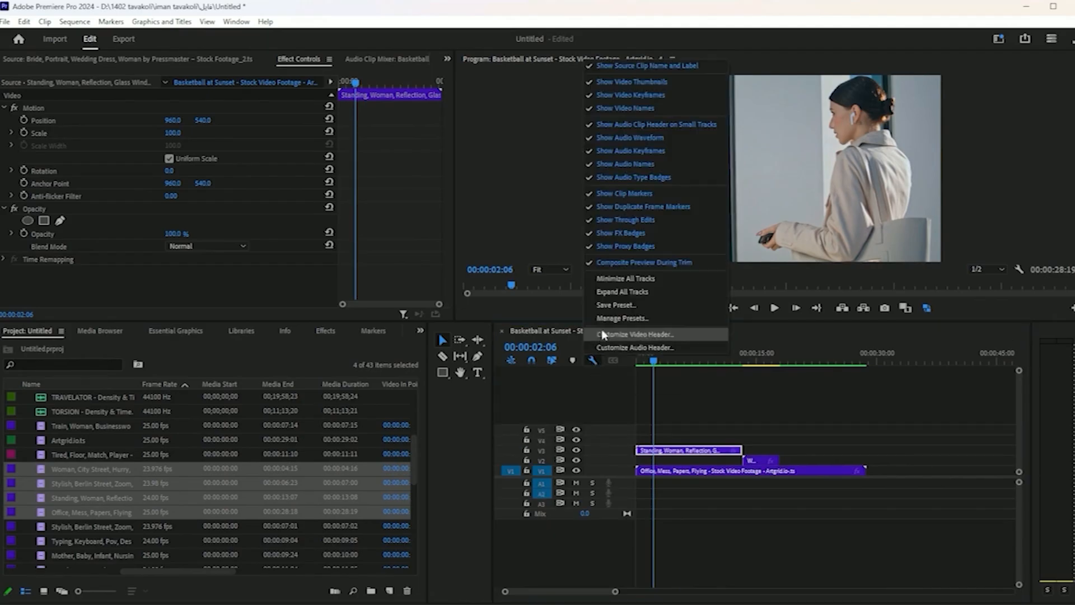
click(609, 291)
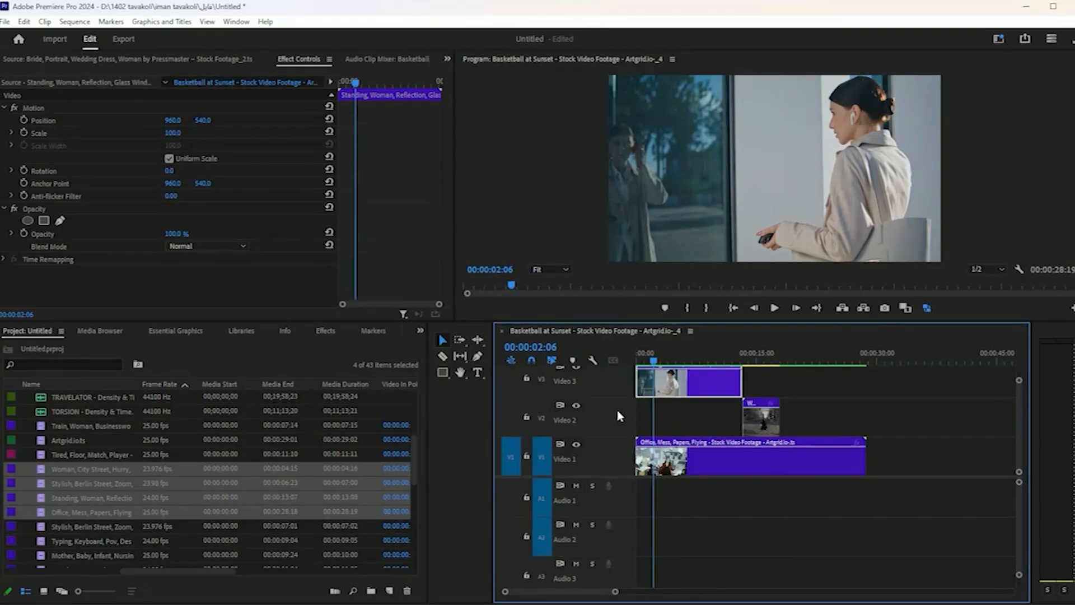
scroll(617, 411, down, 3)
scroll(626, 495, down, 3)
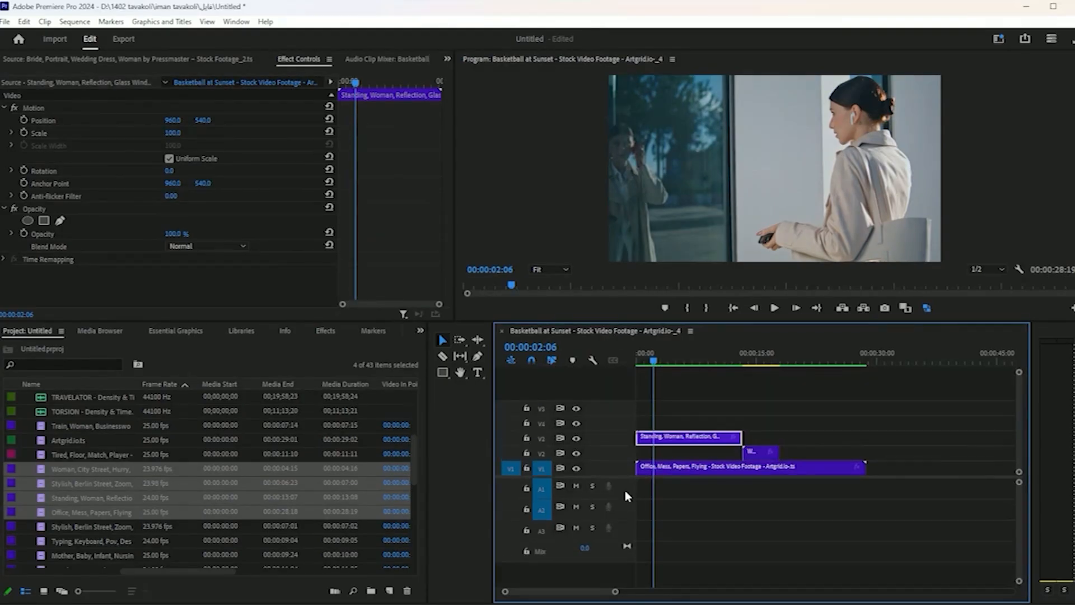
- Look at the timeline's Manage Presets dialog and cancel it
click(593, 362)
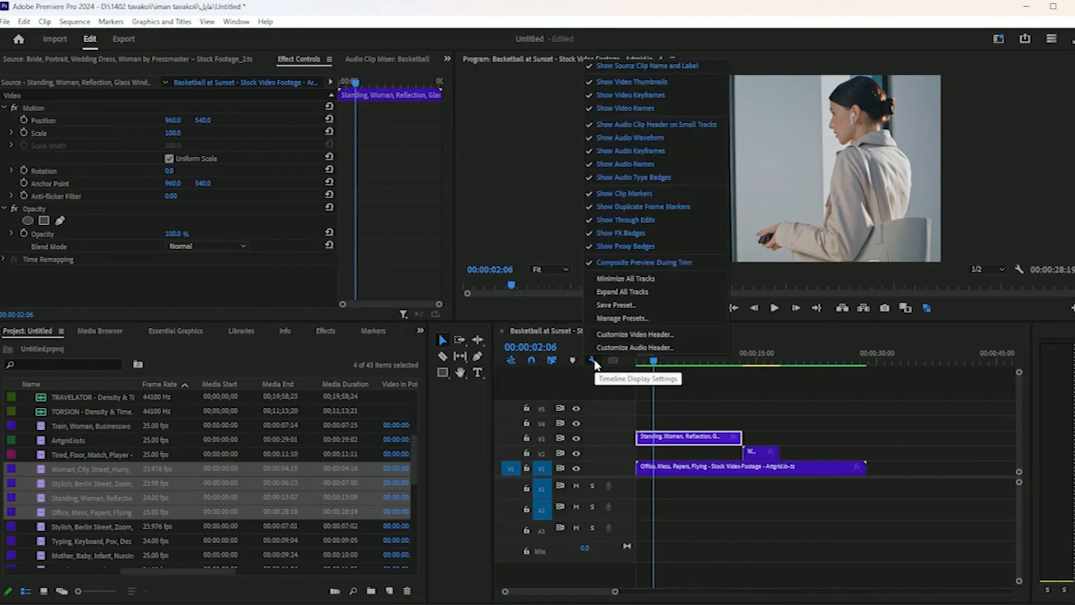
click(623, 318)
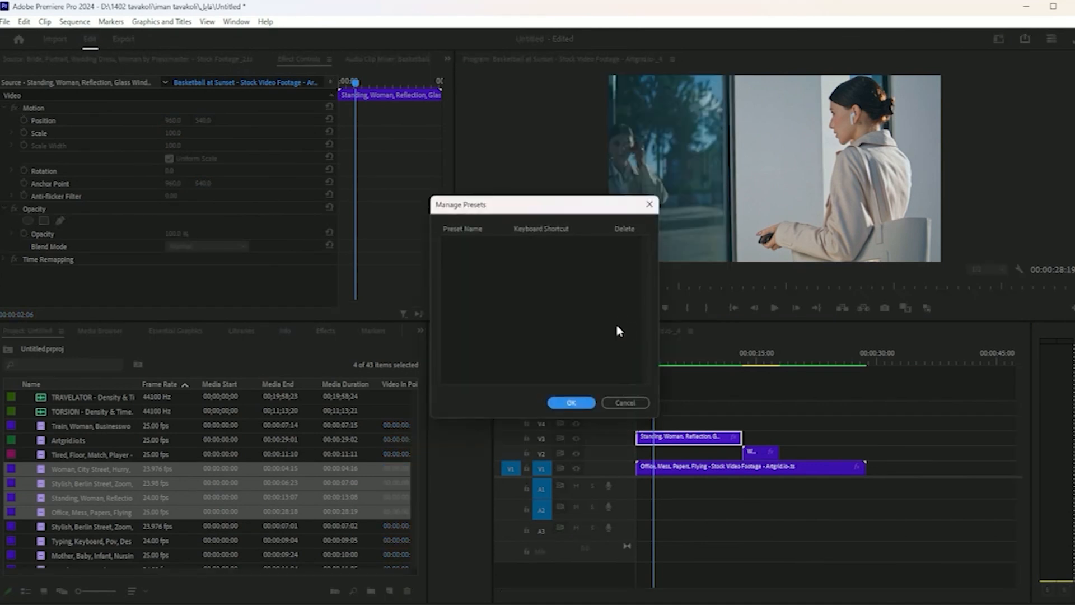
click(619, 402)
click(620, 403)
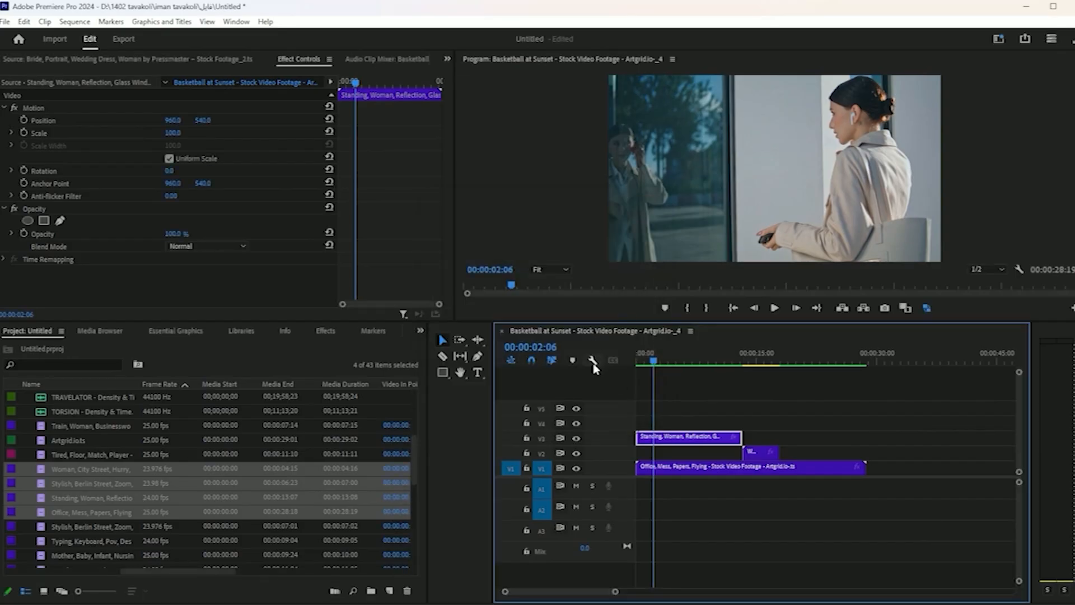
- Examine the buttons available for the video track header, including Go to Next Keyframe, and cancel the Button Editor without changes
click(592, 363)
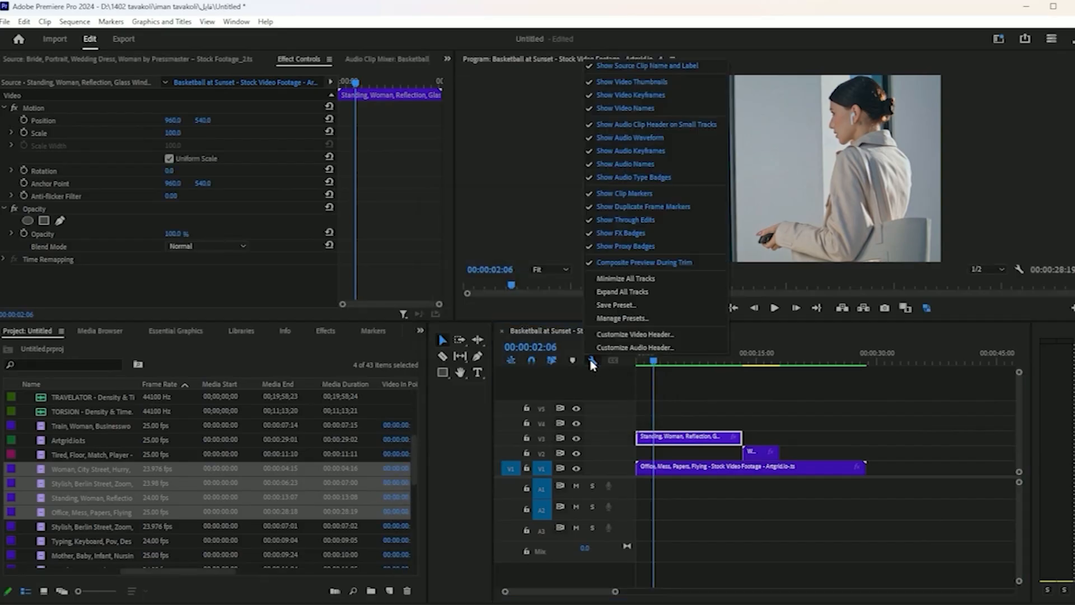
click(605, 334)
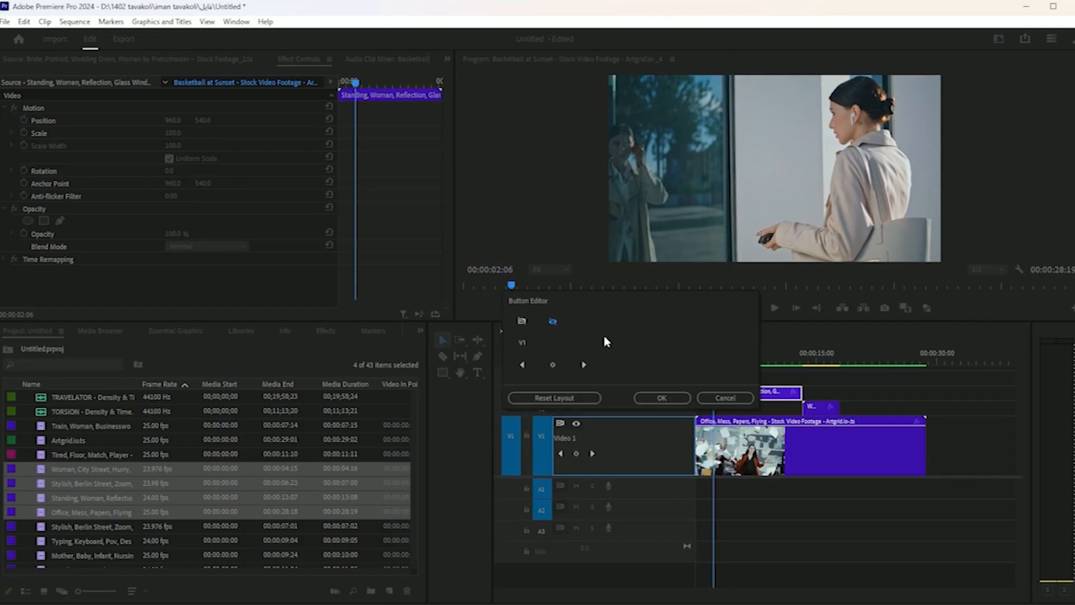
click(731, 402)
click(593, 363)
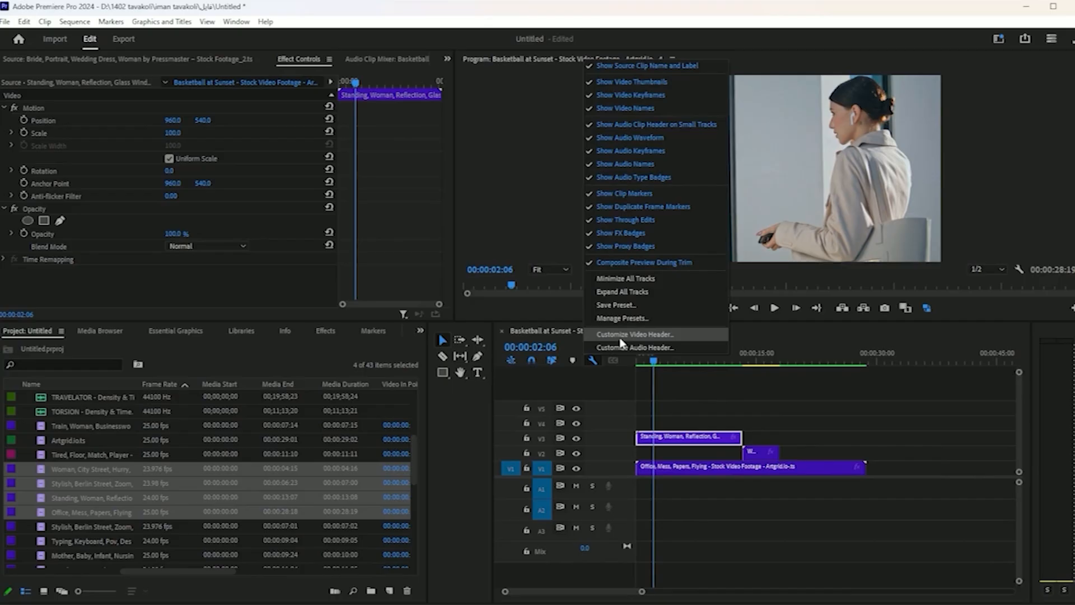
click(653, 336)
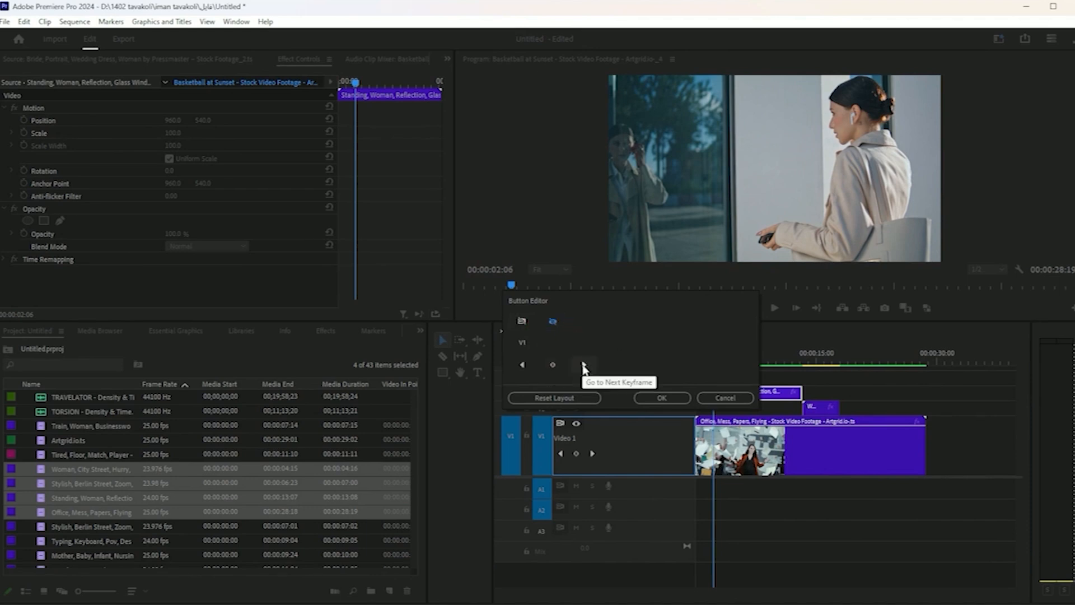
click(719, 401)
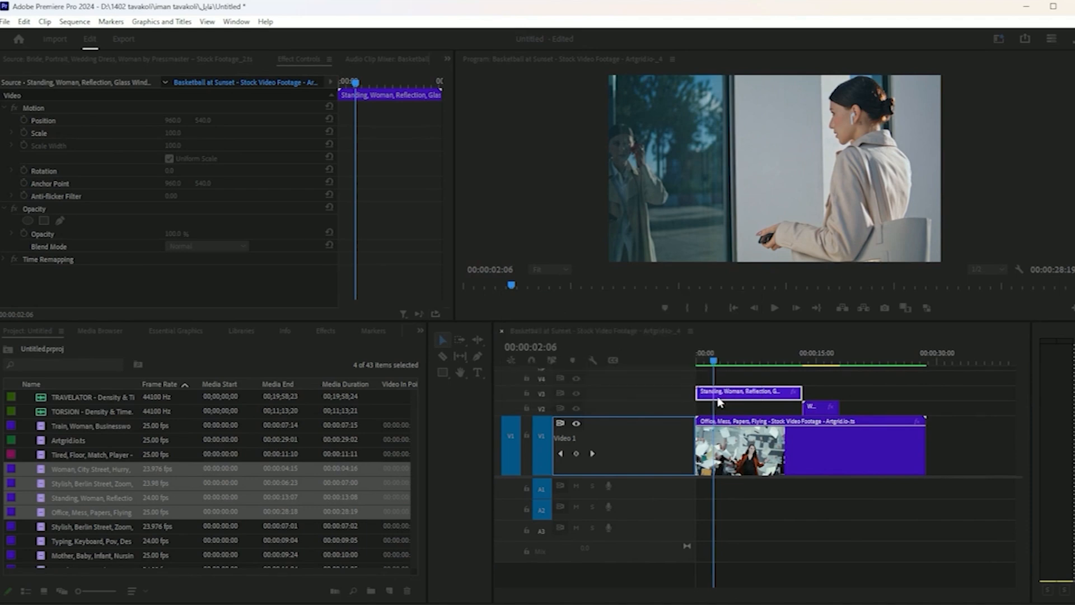
- Examine the buttons available for the audio track header and cancel the Button Editor without changes
click(592, 360)
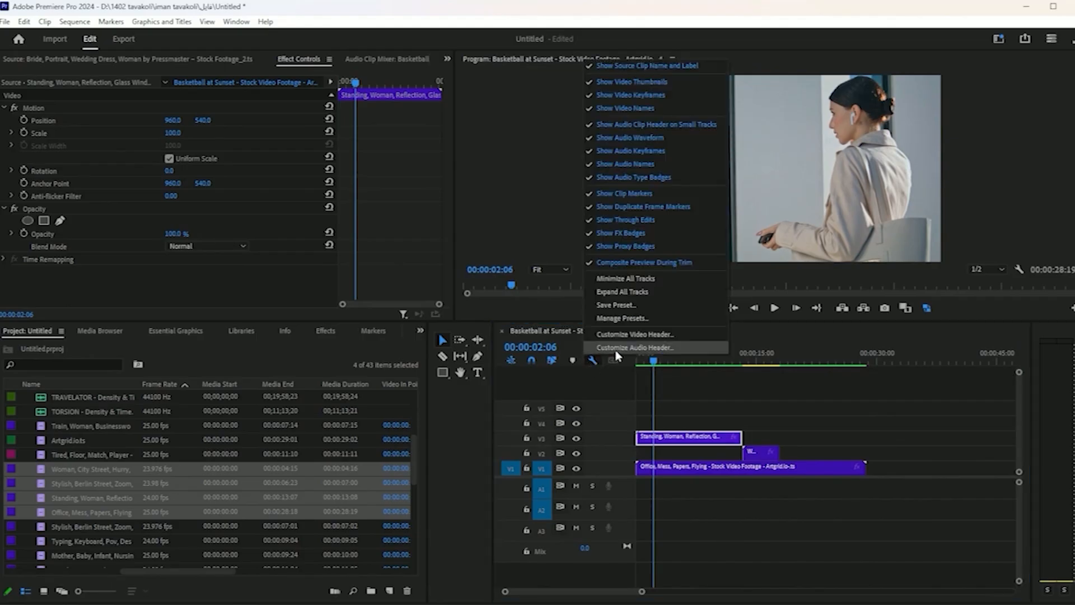
click(616, 348)
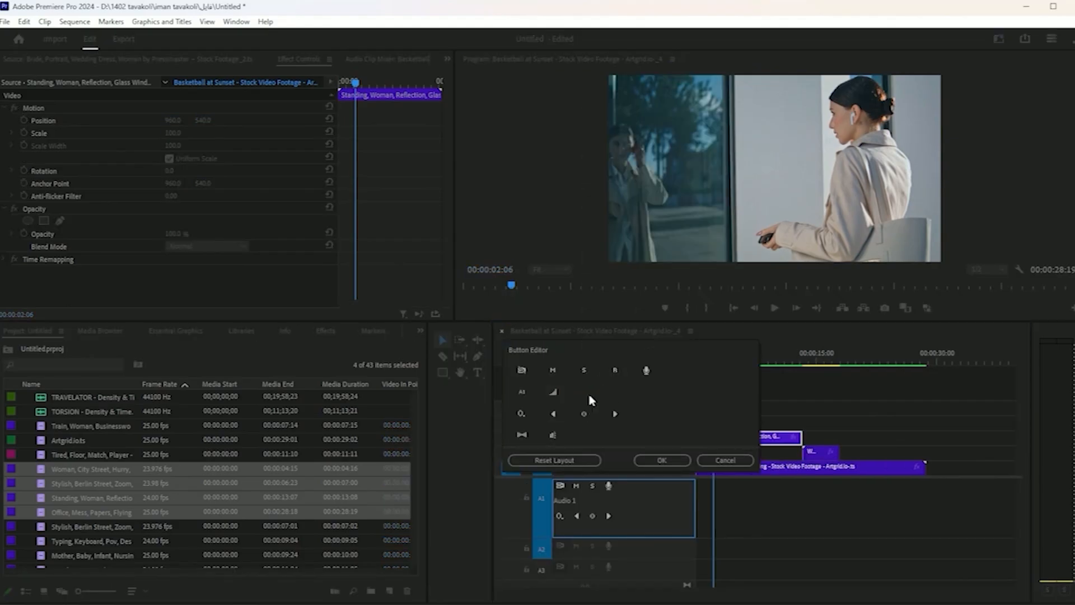
click(725, 459)
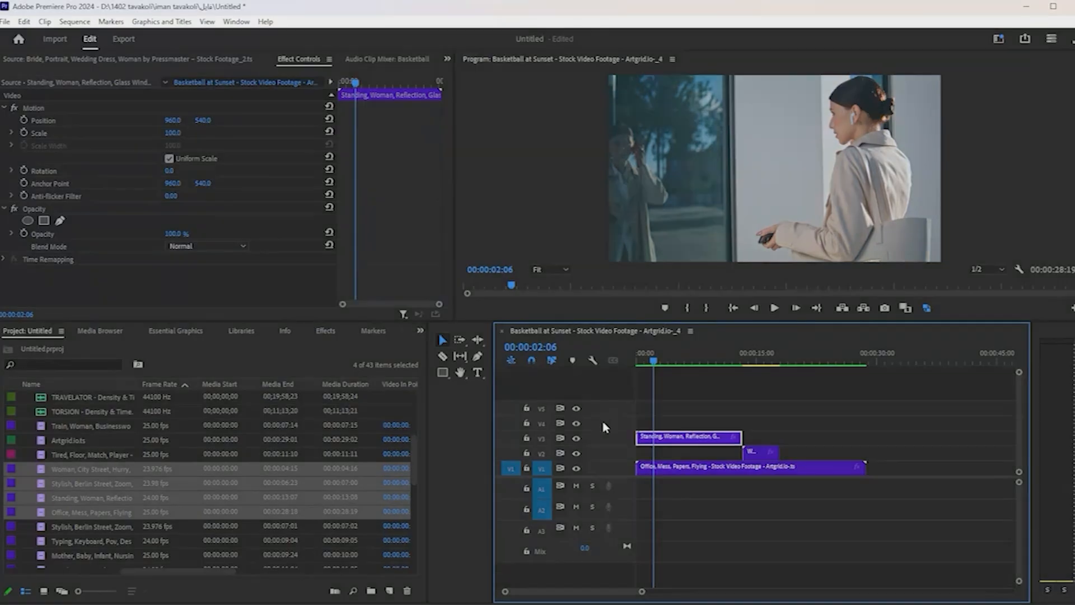
- Expand the Video 2 track and reduce its height again
double_click(616, 458)
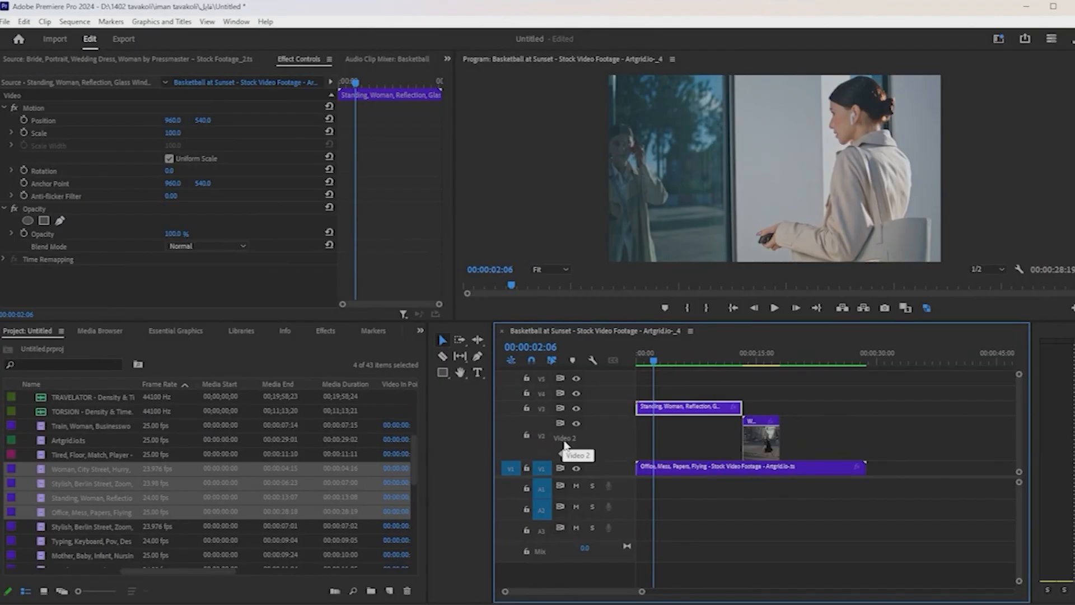
double_click(564, 445)
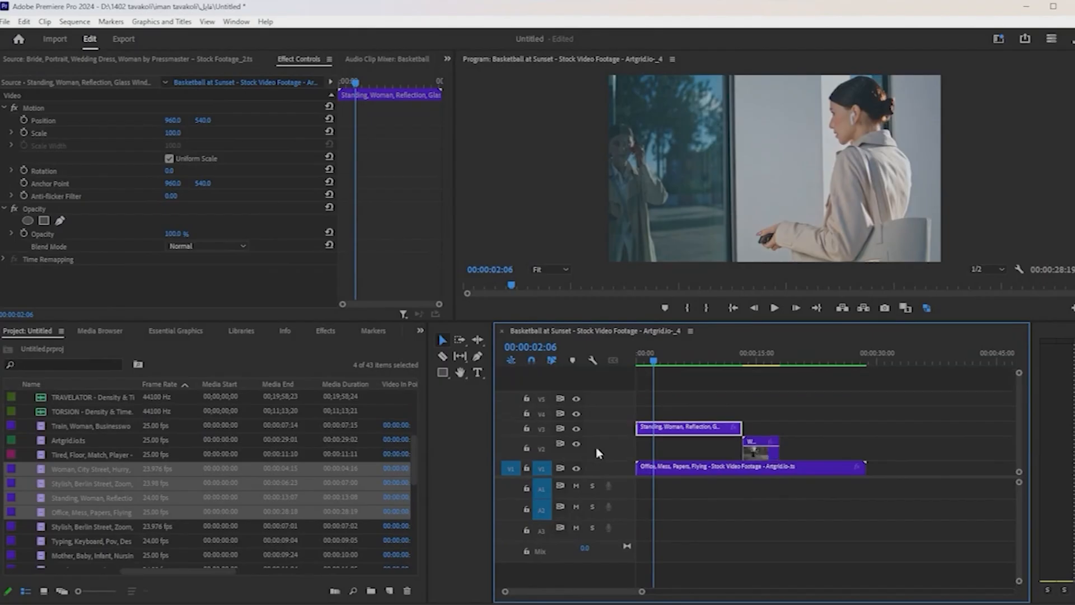
- Expand the Video 2 track, open its name for renaming and cancel the rename
scroll(596, 453, up, 3)
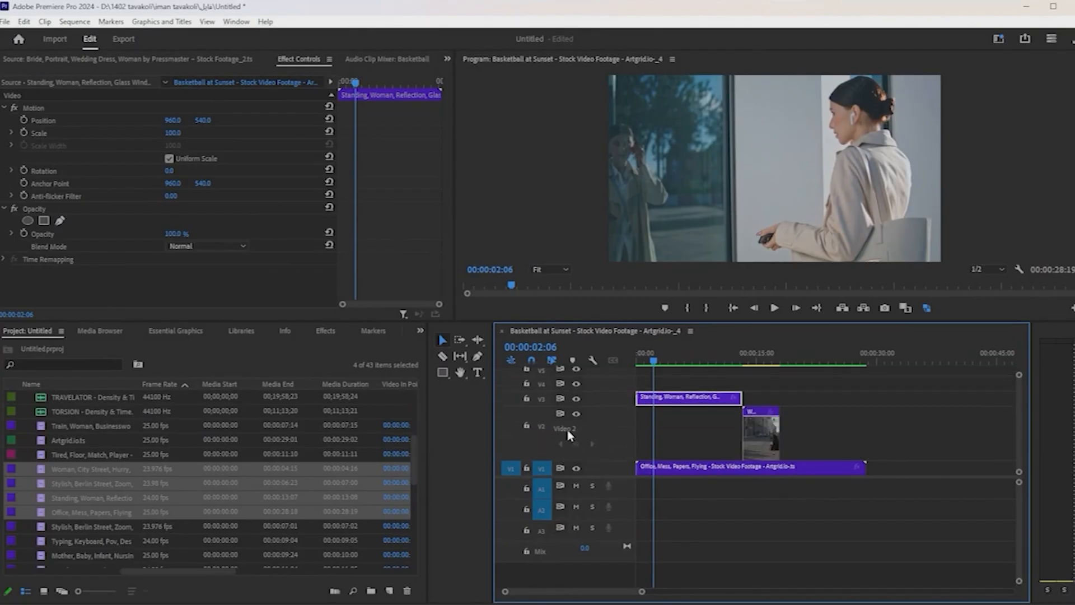
right_click(567, 431)
click(582, 437)
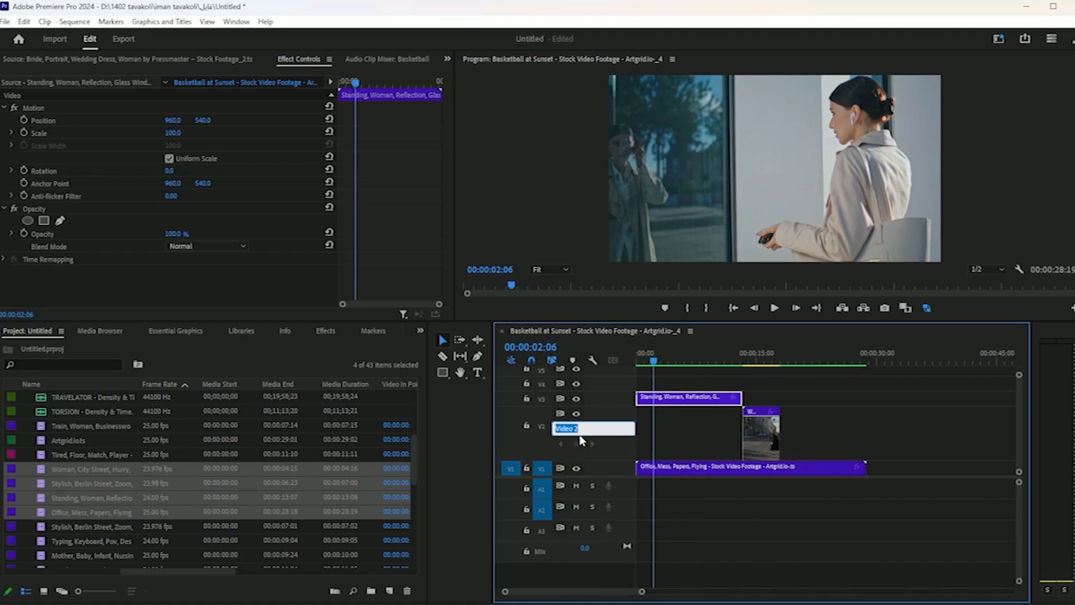
click(599, 406)
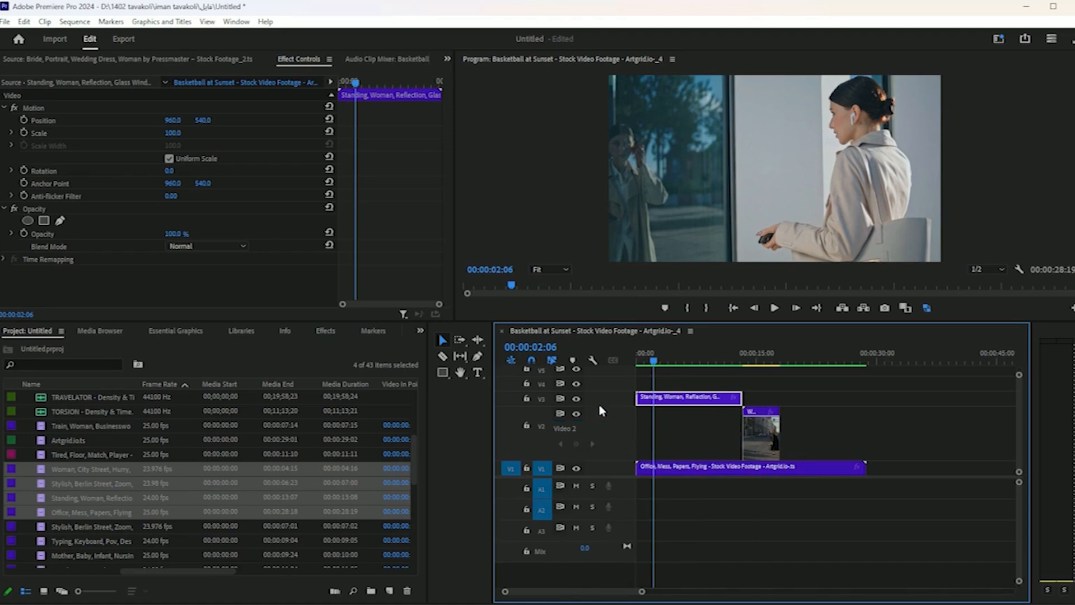
- Expand the Video 3 track and collapse it again
scroll(599, 406, up, 3)
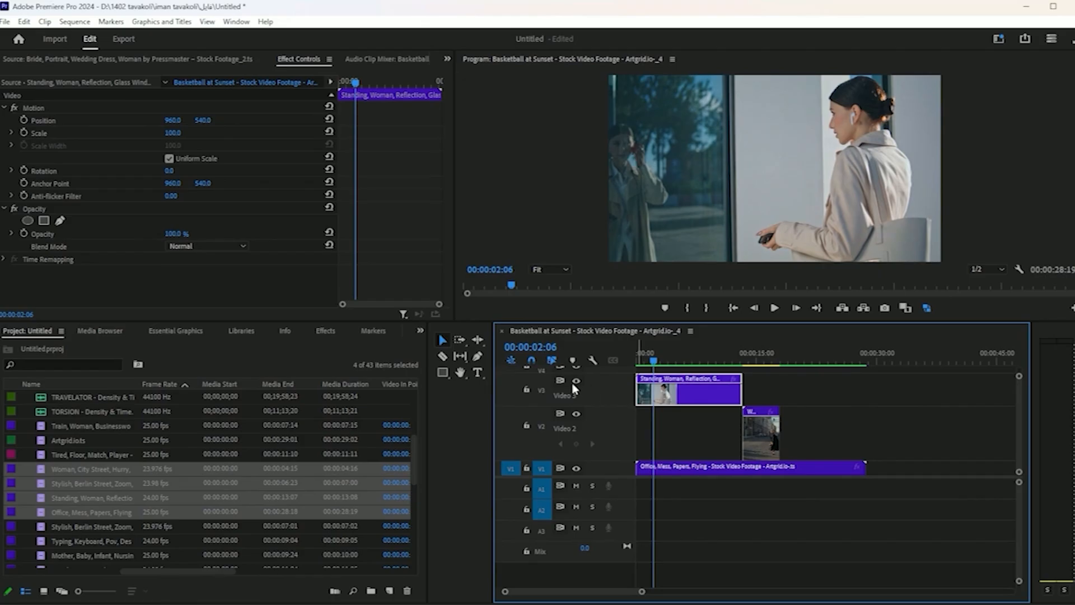
double_click(606, 390)
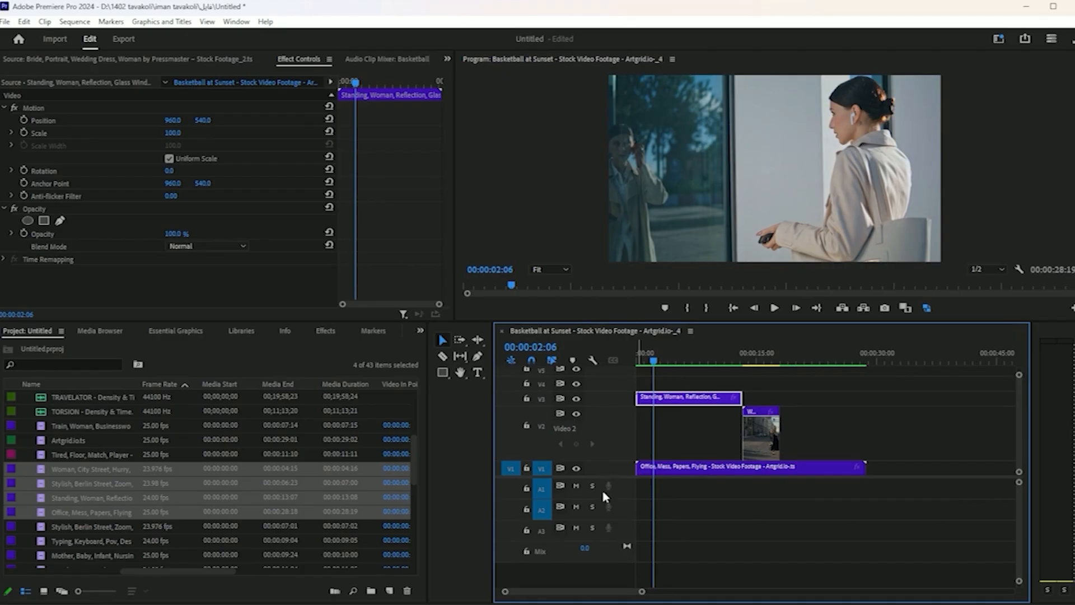
- Expand the Audio 1 track, open its name for renaming and cancel the rename
double_click(622, 496)
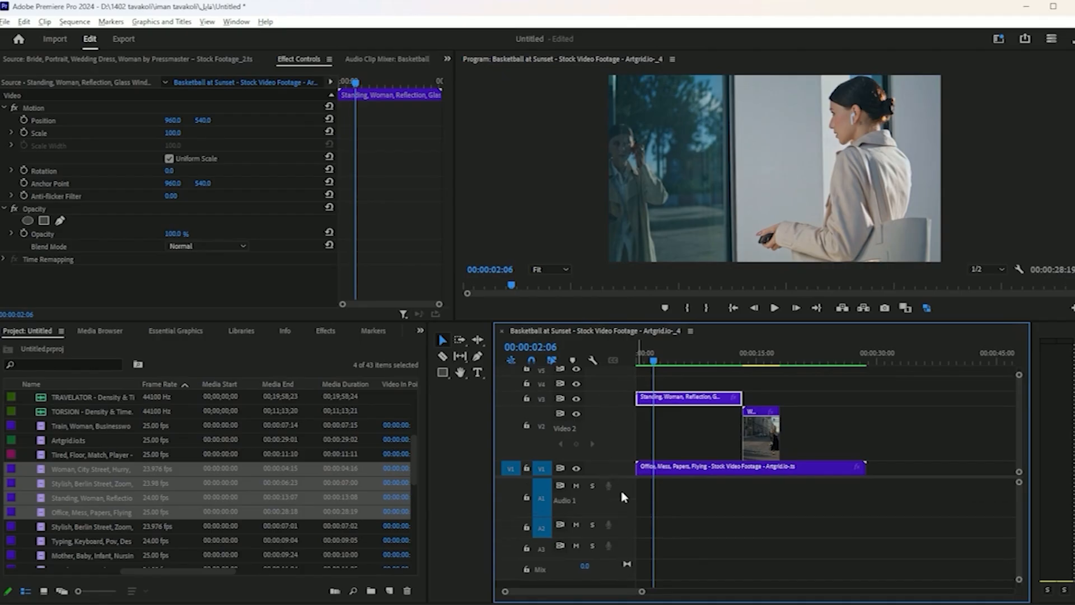
right_click(566, 505)
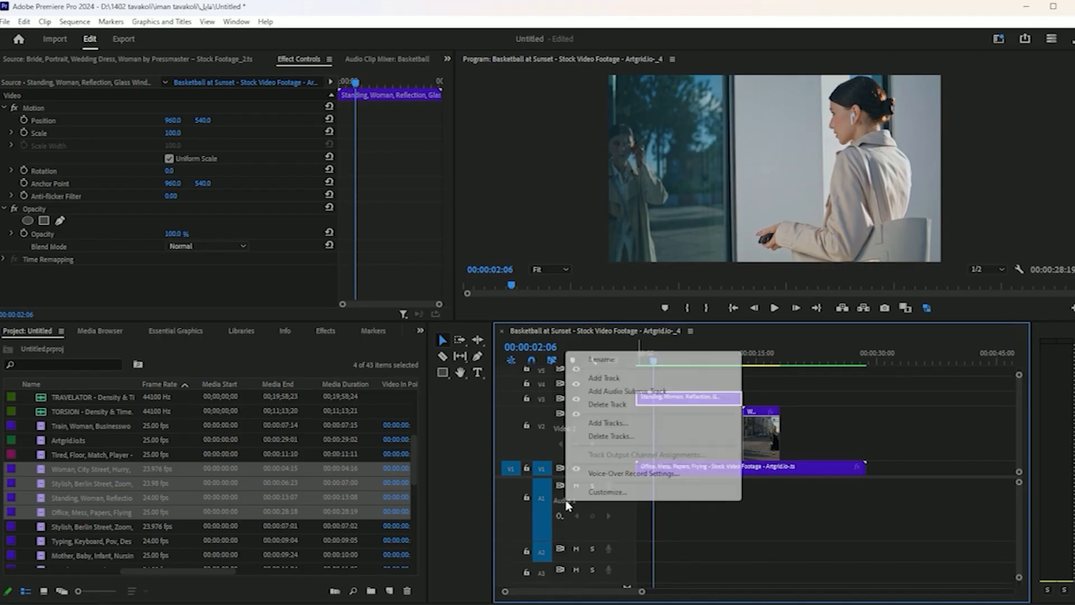
click(620, 358)
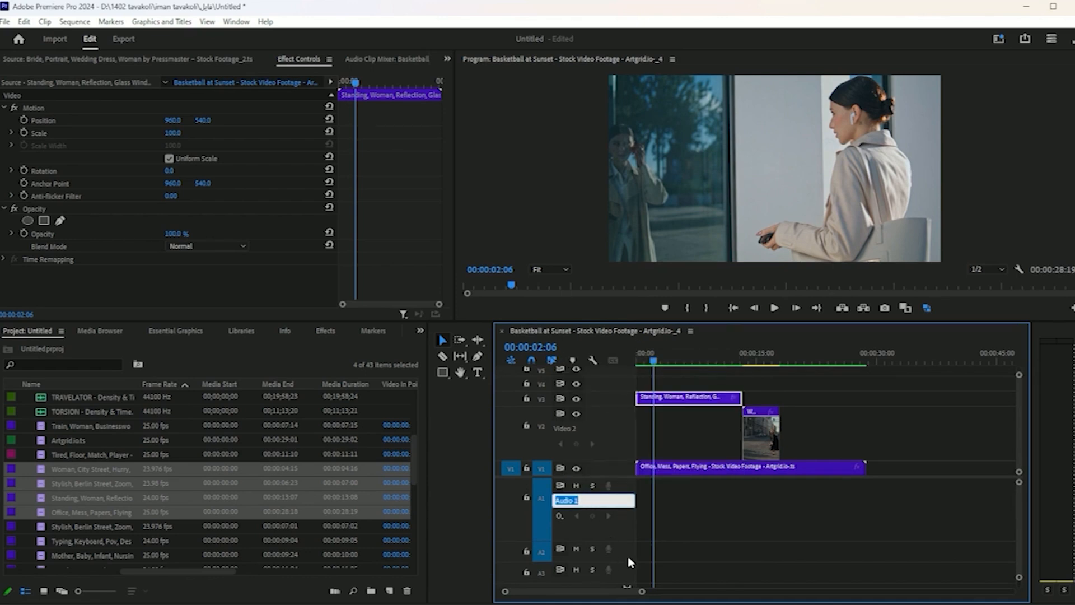
click(708, 521)
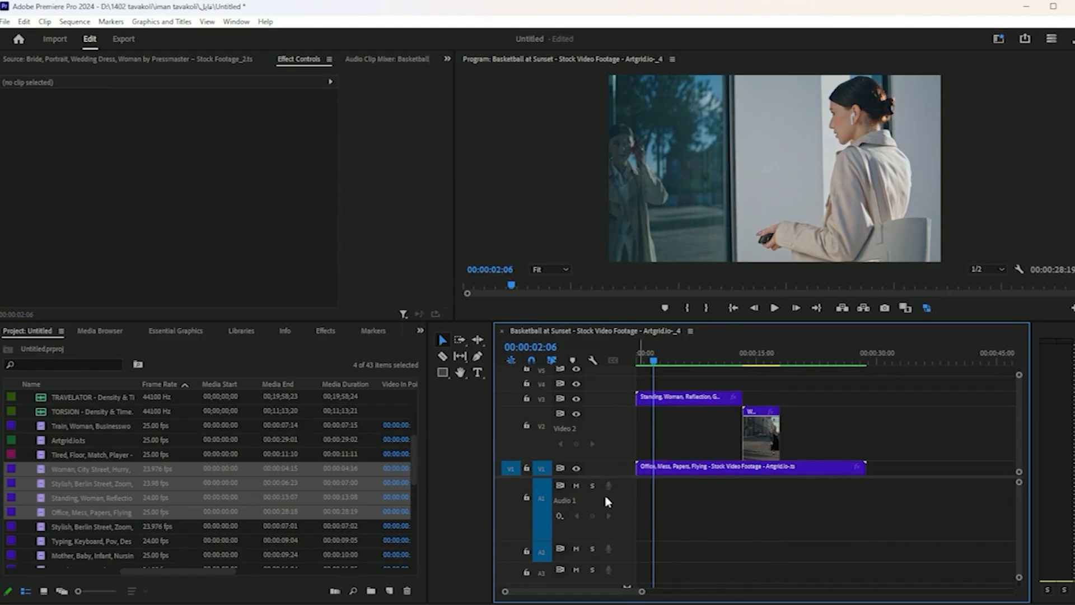
- Reduce the heights of the Video 2 and Audio 1 tracks
scroll(600, 449, down, 2)
scroll(602, 450, down, 2)
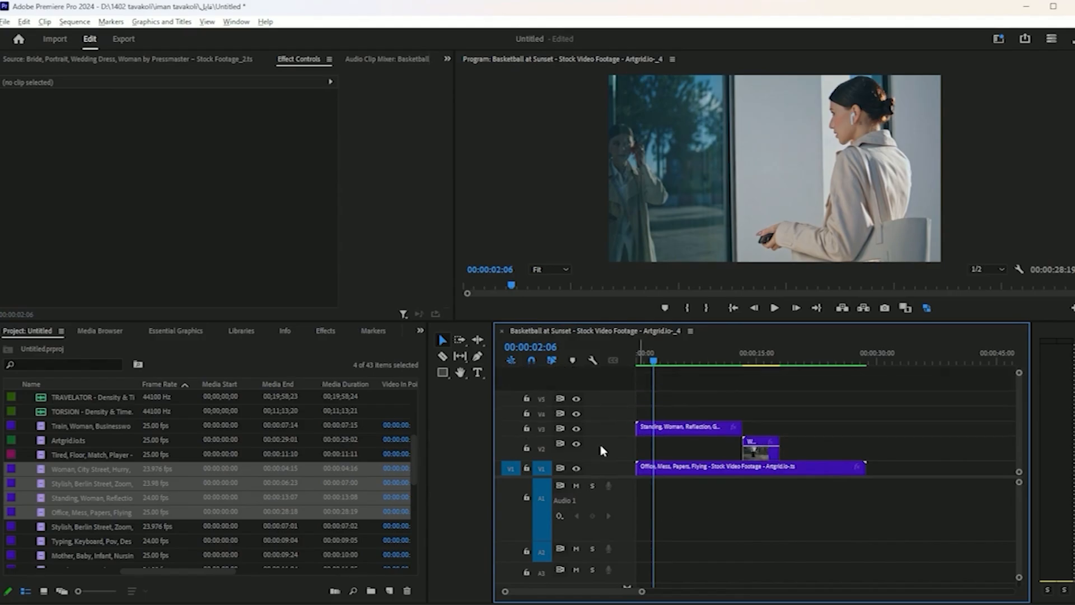
scroll(626, 508, down, 3)
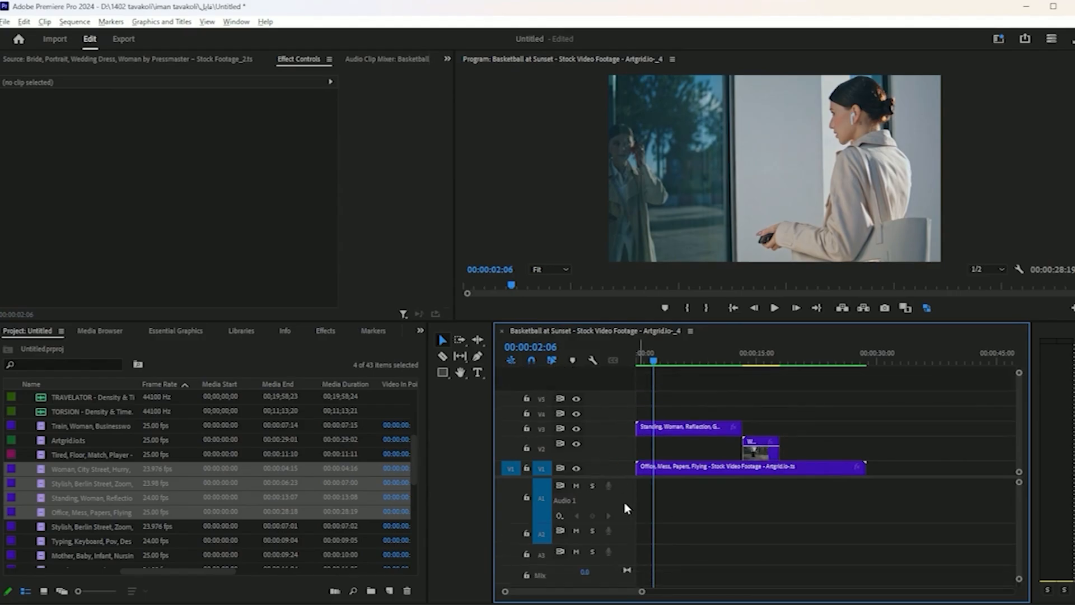
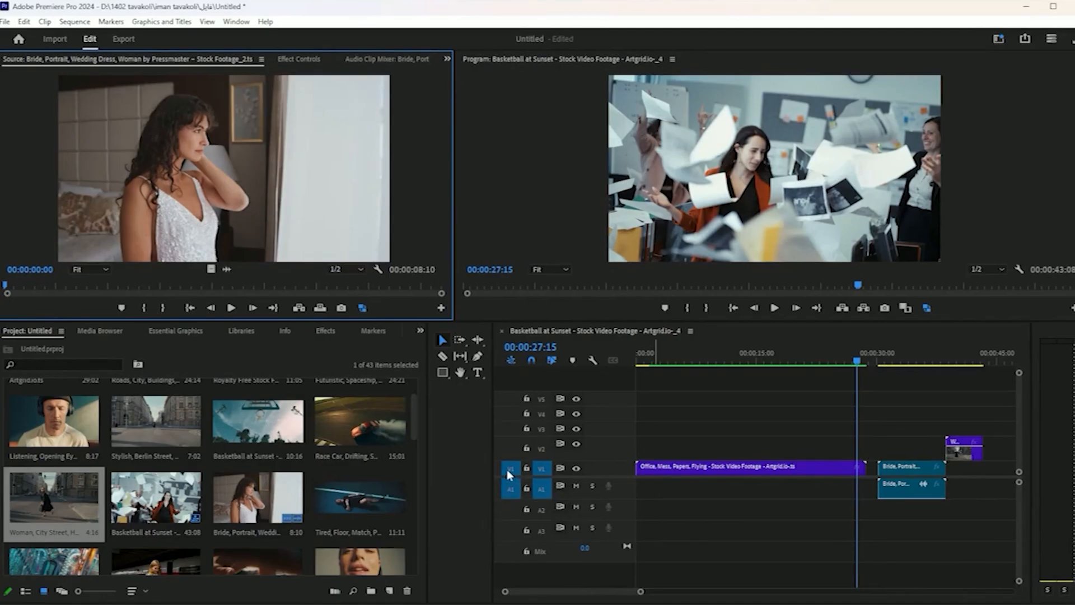
- Replace all timeline clips with an overwrite of the Bride, Portrait source clip on V1 and A1, moved to the sequence start
drag(987, 428, 542, 536)
key(Delete)
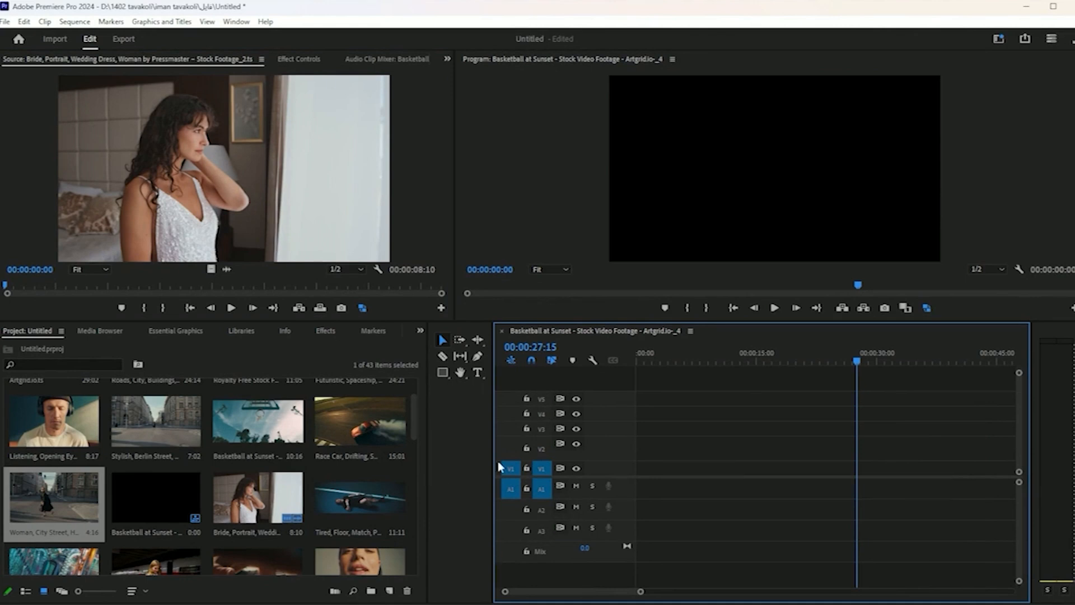
key(period)
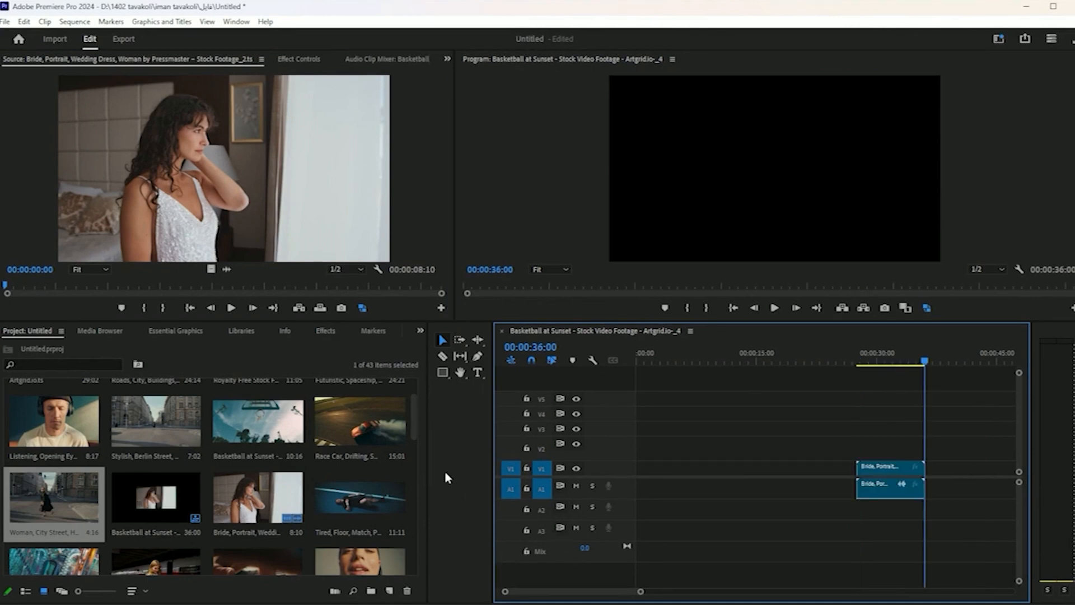
drag(865, 483, 643, 484)
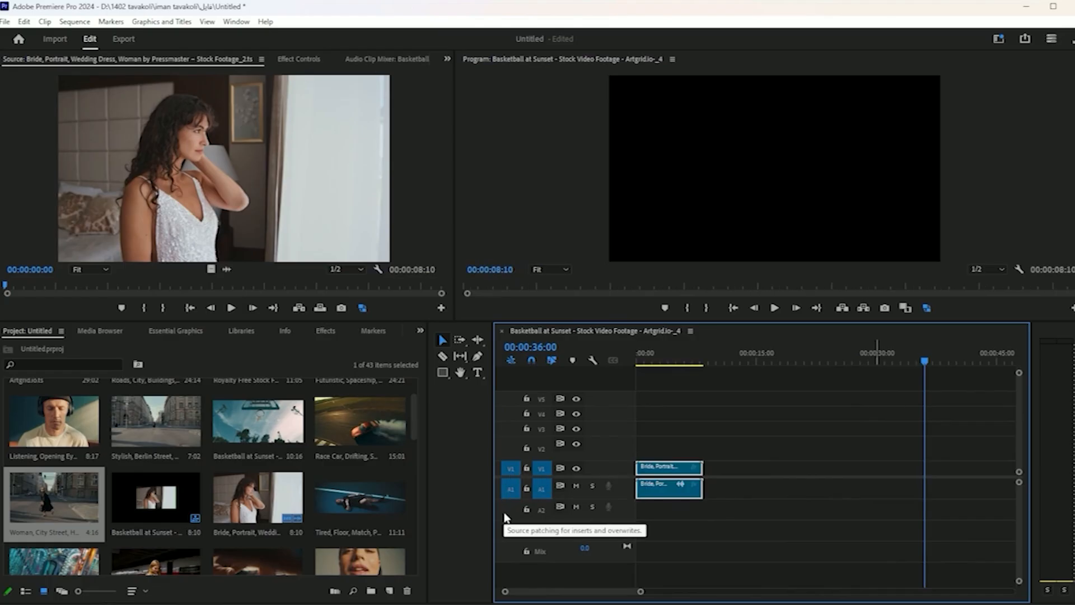
- Patch the source to V2 and A2, delete the existing Bride clip and overwrite the source clip at 00:00:36:00
click(510, 511)
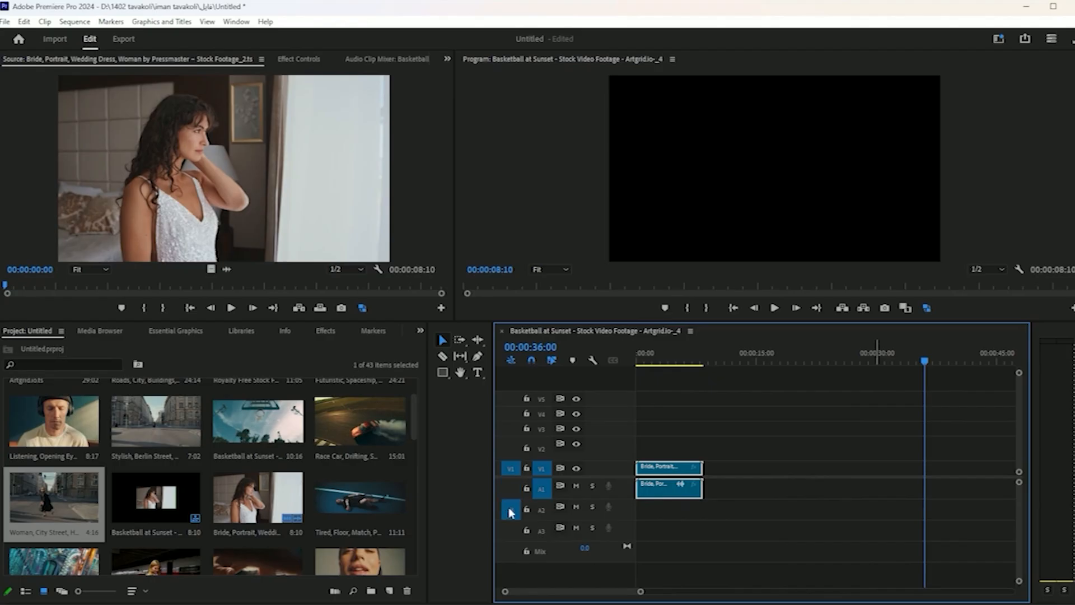
click(510, 449)
drag(739, 451, 650, 529)
key(Delete)
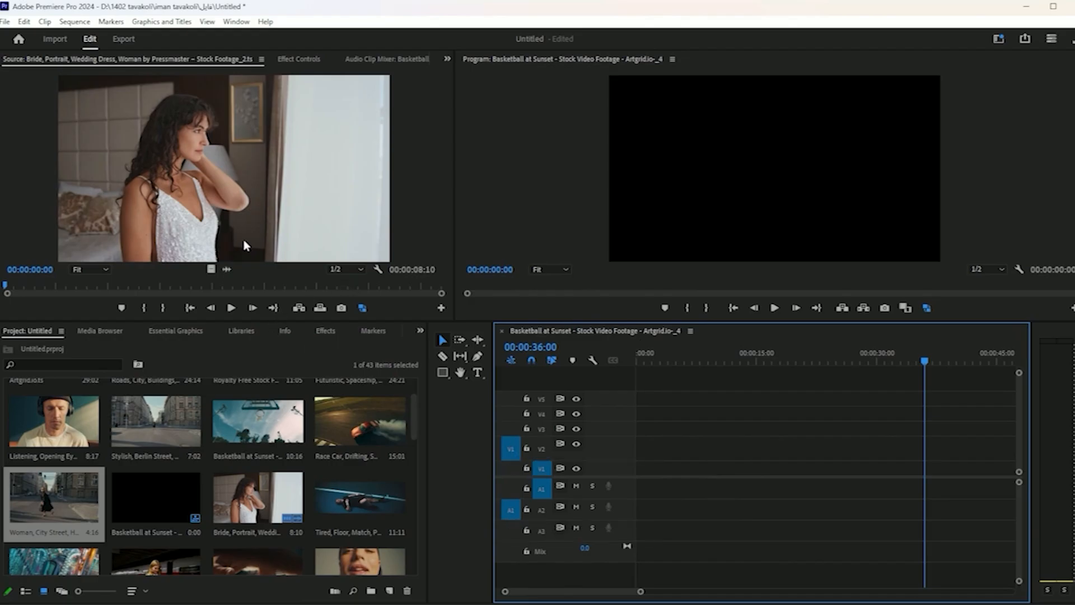
key(period)
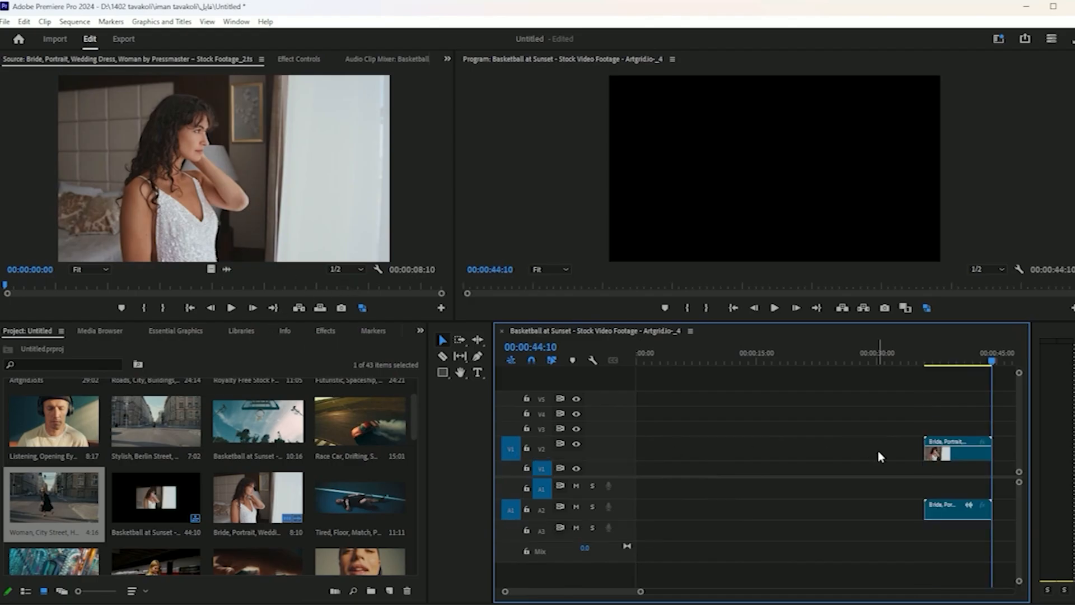
- Move the Bride clip's video to V1 and earlier in the sequence, set the playhead to 00:00:13:17 and delete the clip
drag(966, 403, 945, 505)
drag(953, 459, 702, 471)
drag(1001, 365, 745, 373)
drag(725, 426, 682, 517)
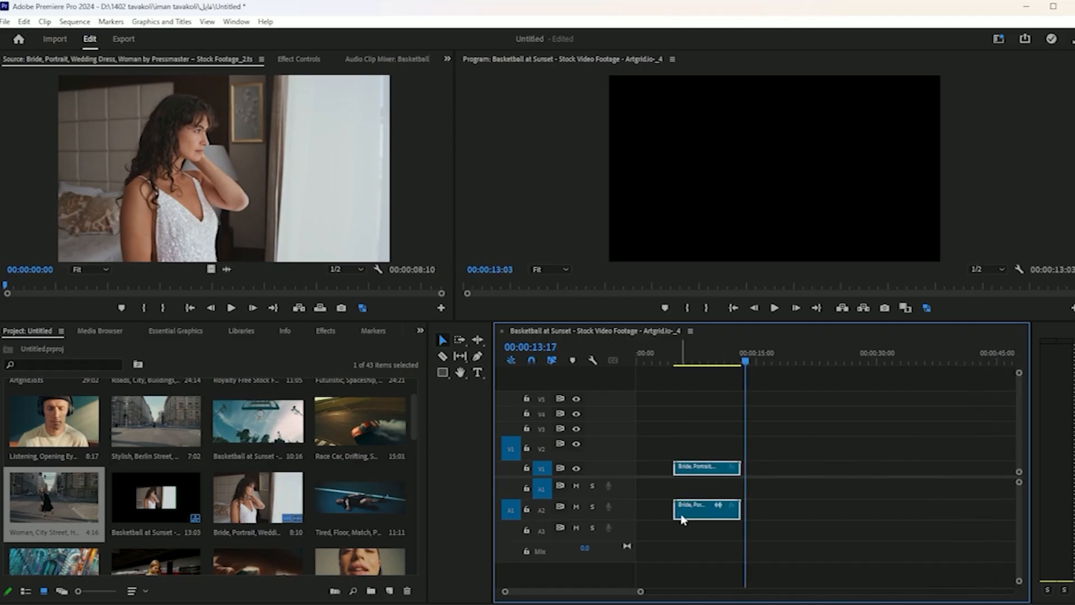
key(Delete)
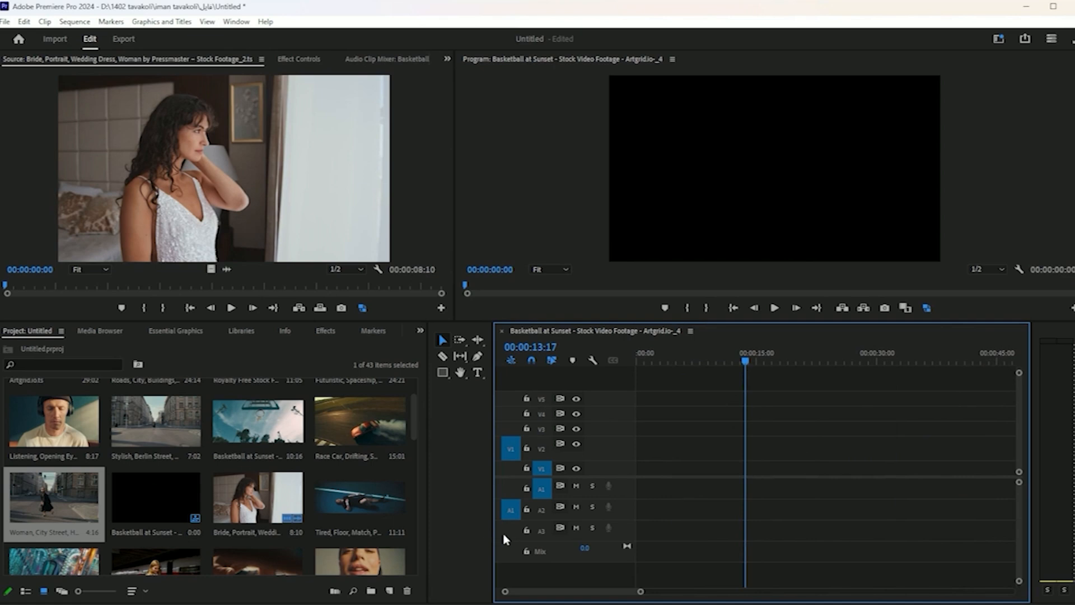
- Patch the source video to V4 and its audio to A3, and overwrite the Bride clip at the playhead
click(505, 535)
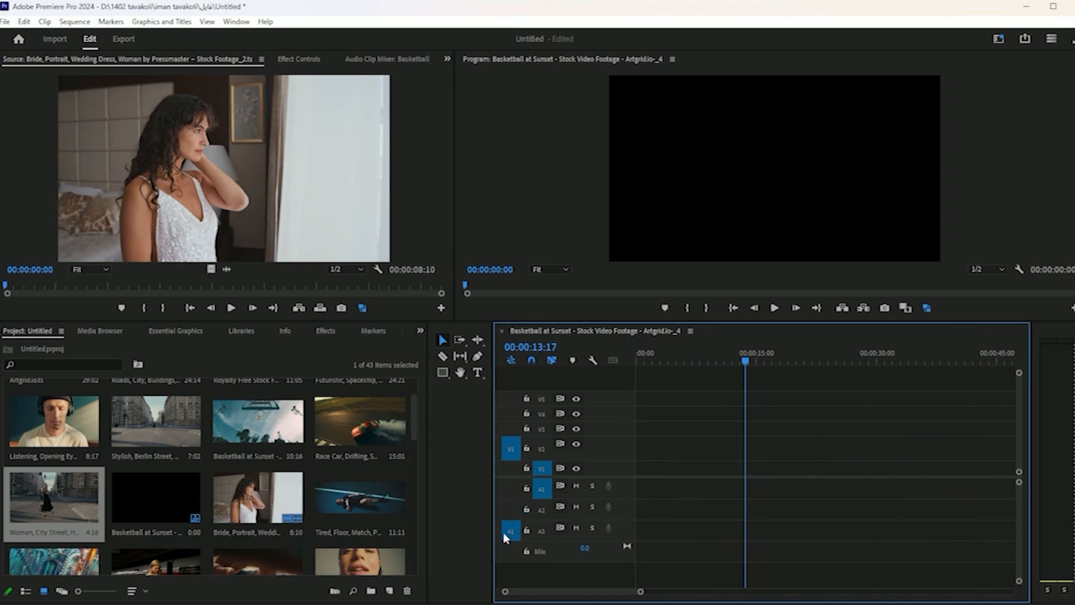
click(510, 414)
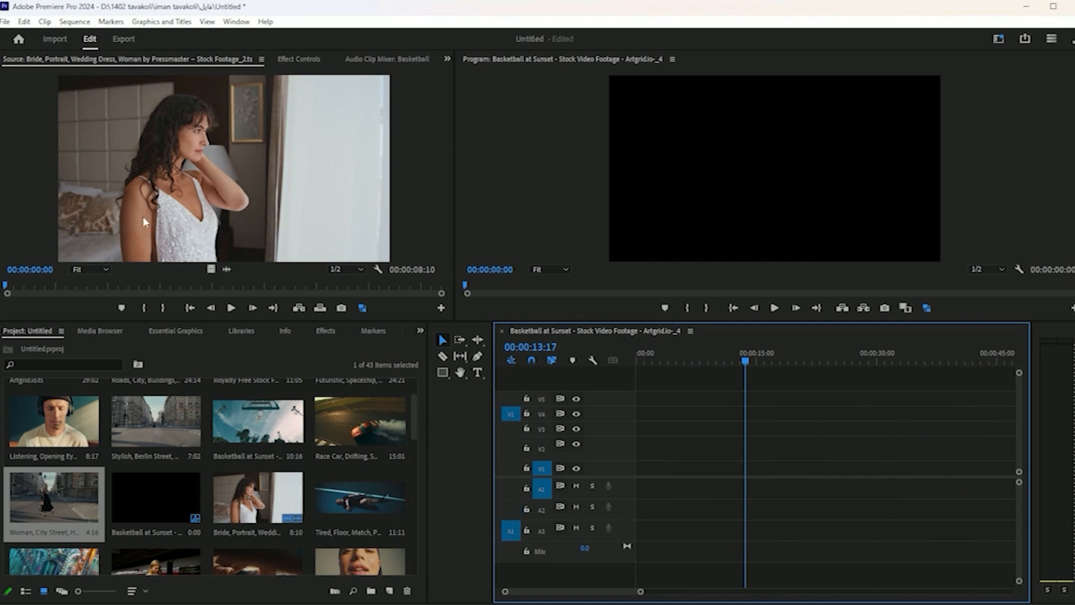
key(.)
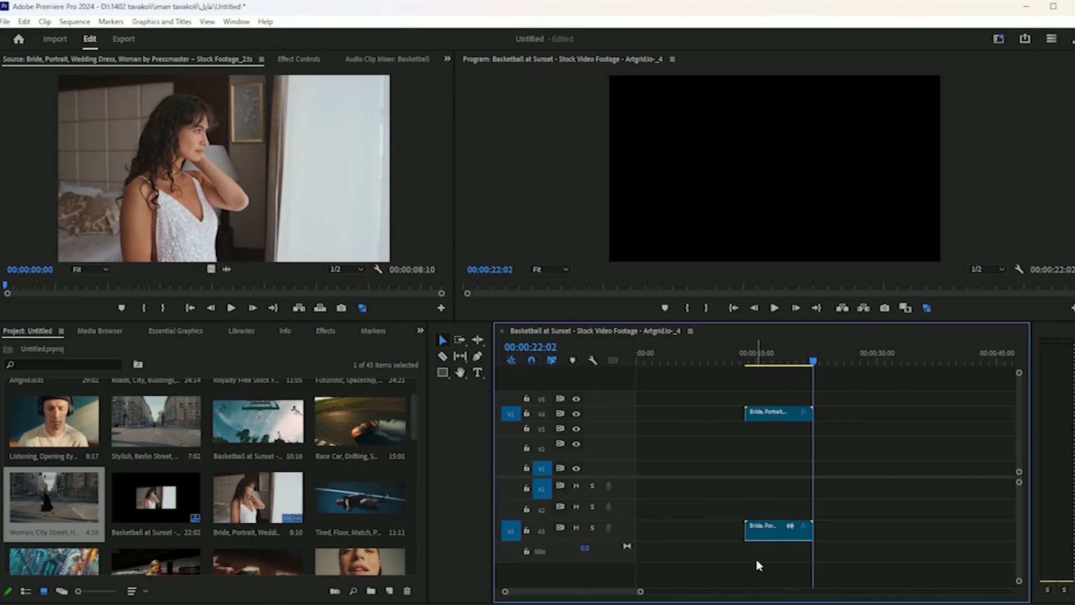
- Move the Bride clip to the sequence start on V1 and A1, and patch the source back to V1 and A1
drag(783, 410, 623, 470)
click(510, 469)
click(510, 488)
- Place the Basketball at Sunset clip on V2, the Listening clip on V1 and the Race Car clip on V2, end to end after the Bride clip
click(235, 495)
drag(241, 430, 708, 447)
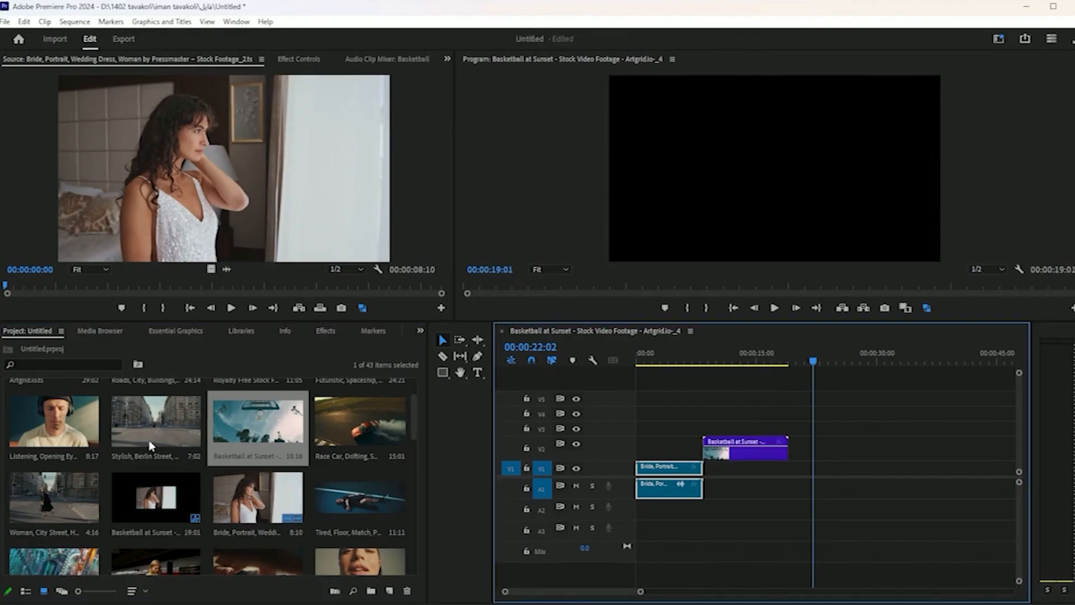
click(150, 446)
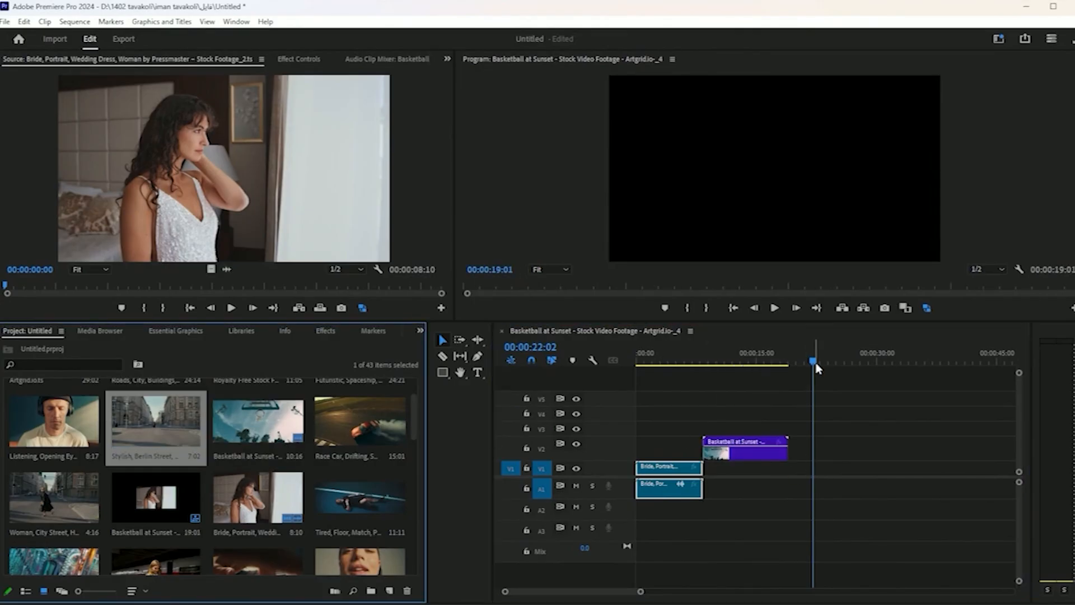
drag(812, 363, 740, 361)
click(54, 423)
drag(54, 423, 801, 480)
drag(377, 426, 856, 454)
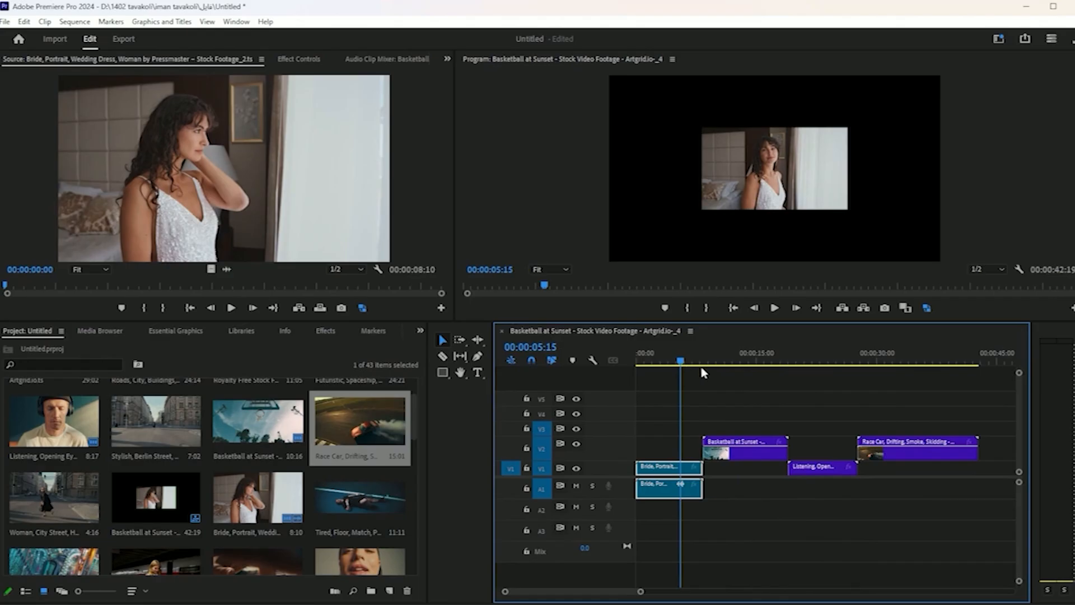
- Scrub onto the Basketball clip, turn off Selection Follows Playhead and scrub back over the Bride clip to 00:00:07:08
drag(689, 365, 720, 396)
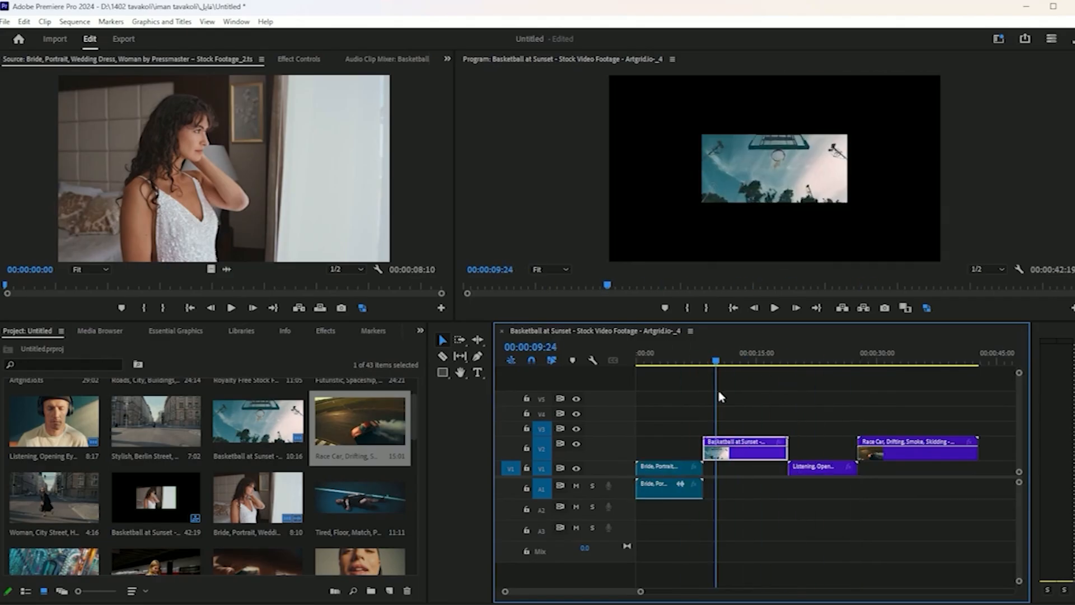
click(74, 21)
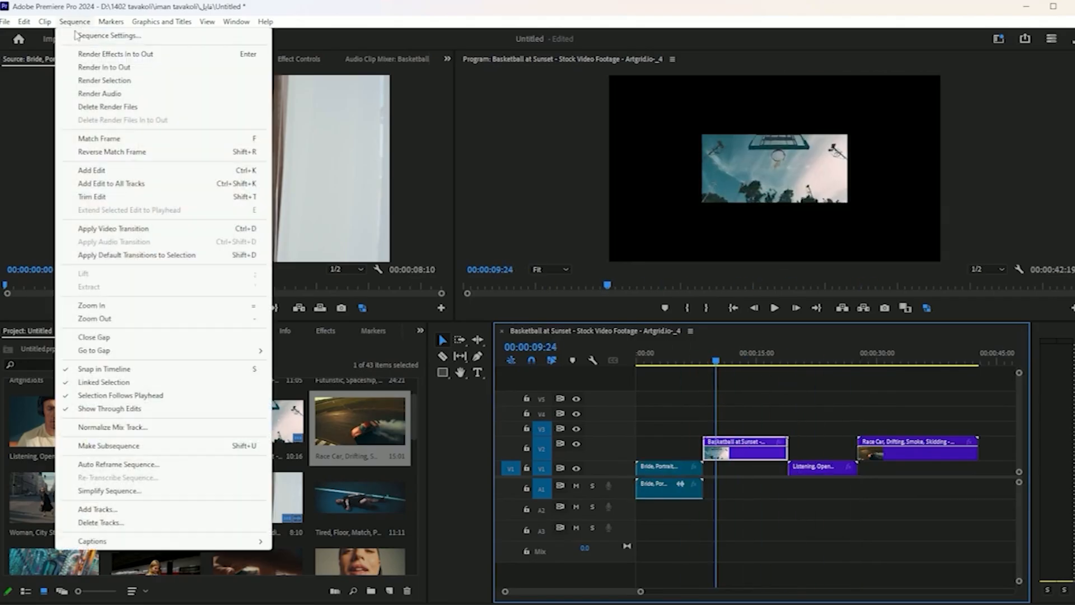
click(137, 397)
drag(721, 364, 694, 365)
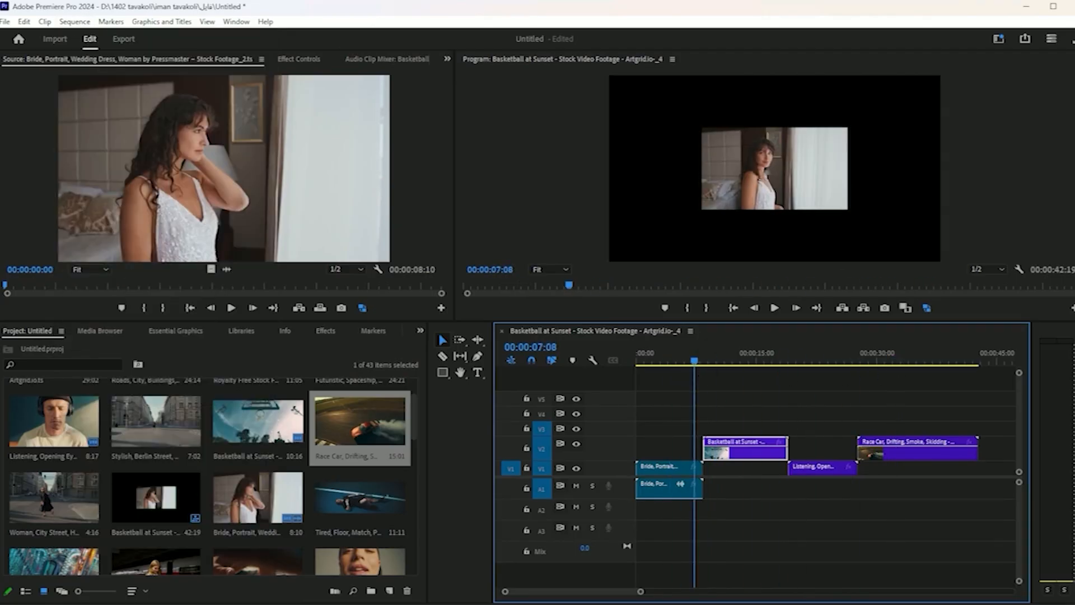
- Turn Selection Follows Playhead back on, scrub the Bride clip to 00:00:04:03 and clear the selection
click(74, 21)
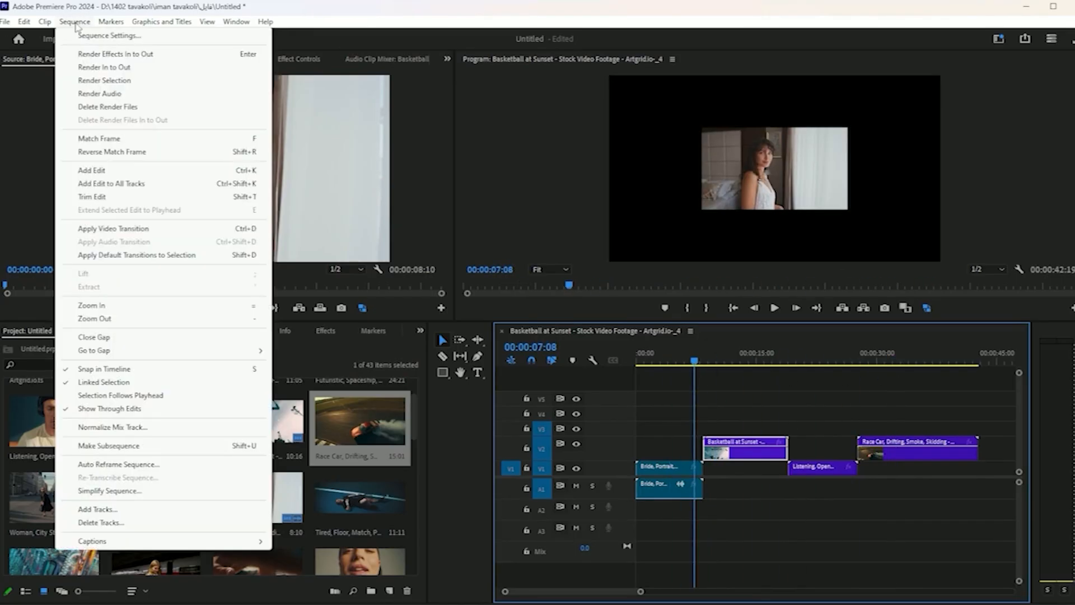
click(104, 395)
drag(694, 364, 670, 362)
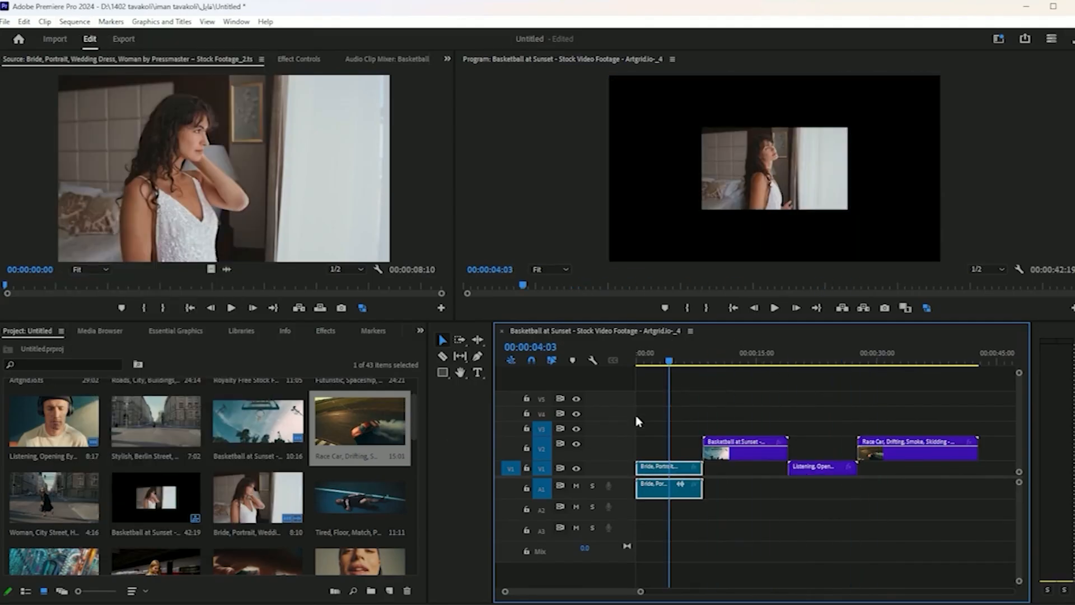
click(649, 435)
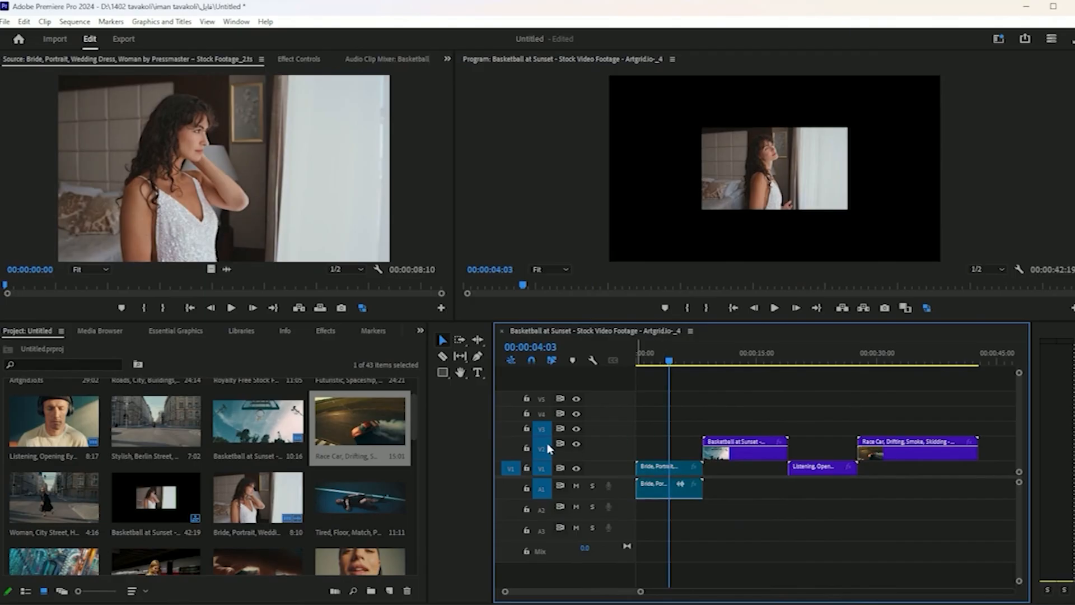
- Toggle targeting of the V3 track off and back on, and return the playhead to the sequence start
click(541, 429)
click(541, 430)
drag(675, 360, 621, 378)
key(Right)
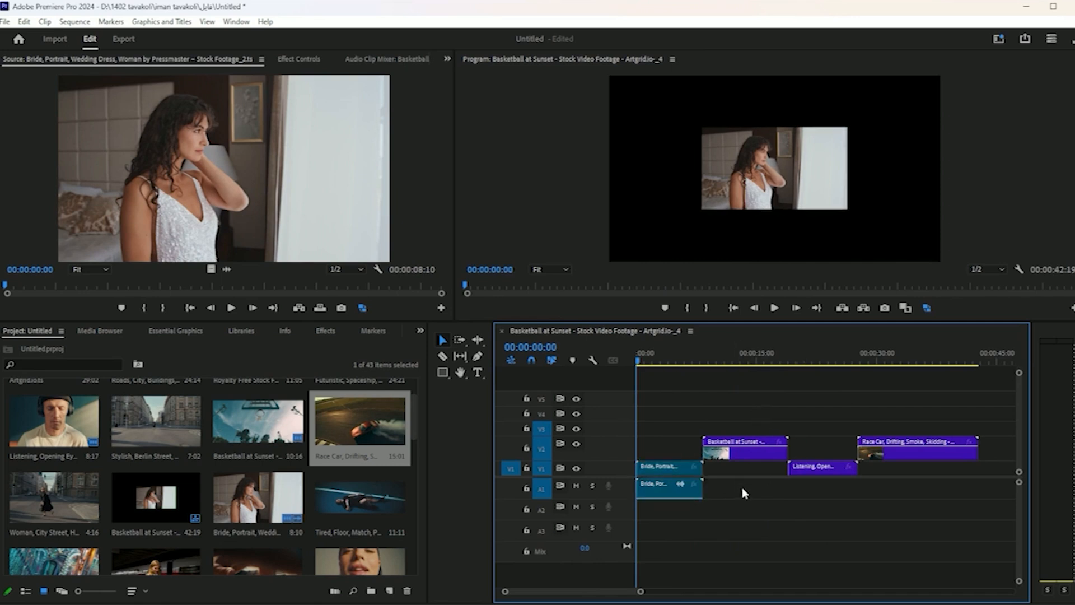
- Jump the playhead forward and backward through the edit points on the targeted tracks to check how track targeting guides it
key(Down)
key(Down)
key(Down)
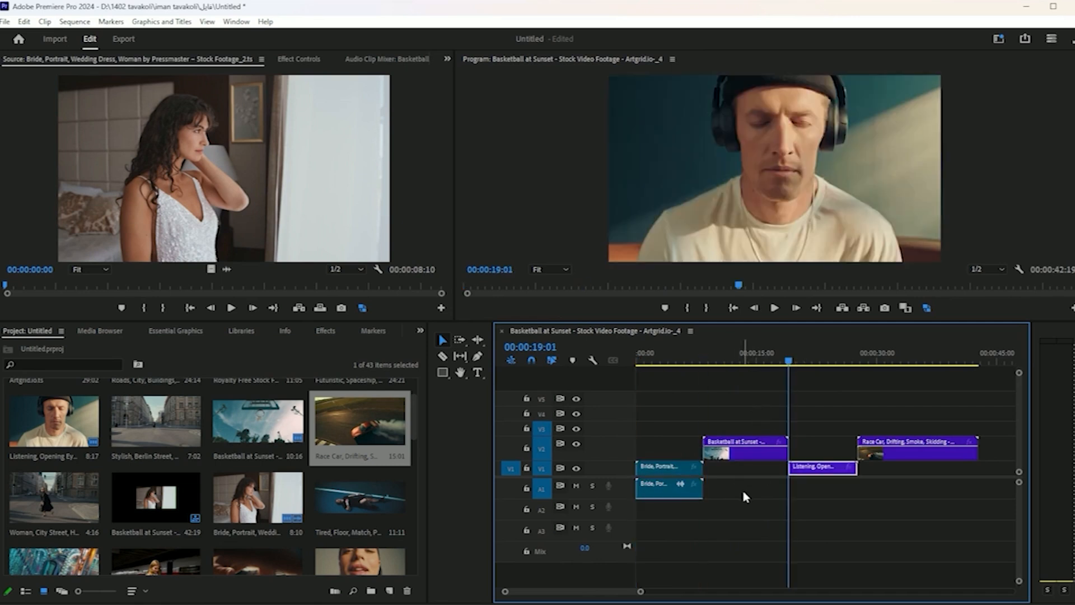
key(Up)
key(Up)
key(Up)
key(Down)
key(Down)
key(Down)
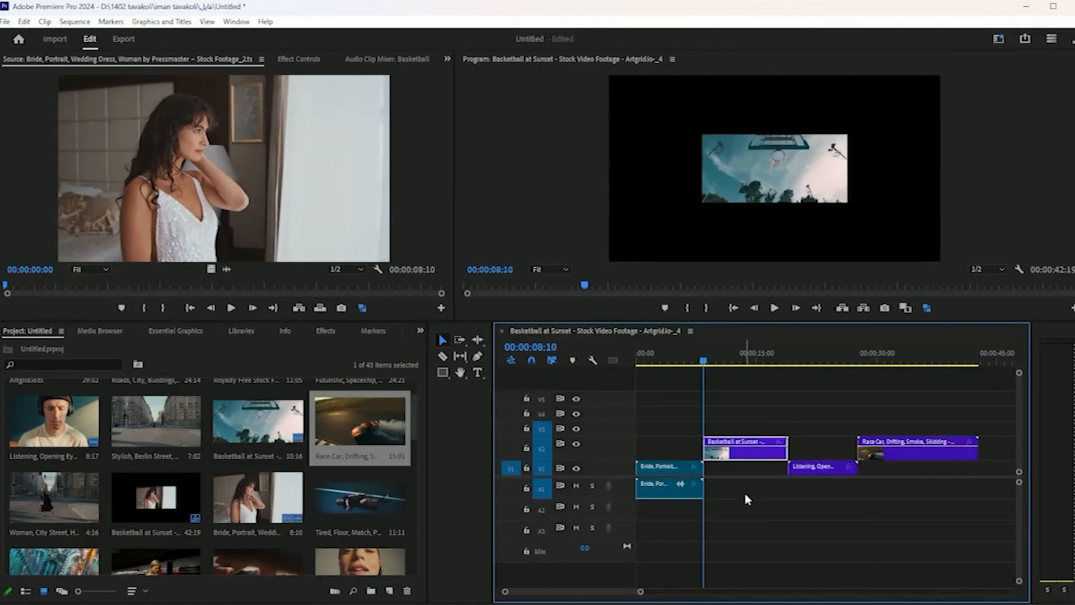
- Jump the playhead back and forth through the edit points with V2 and V3 targeted, ending at the sequence start
key(Up)
key(Down)
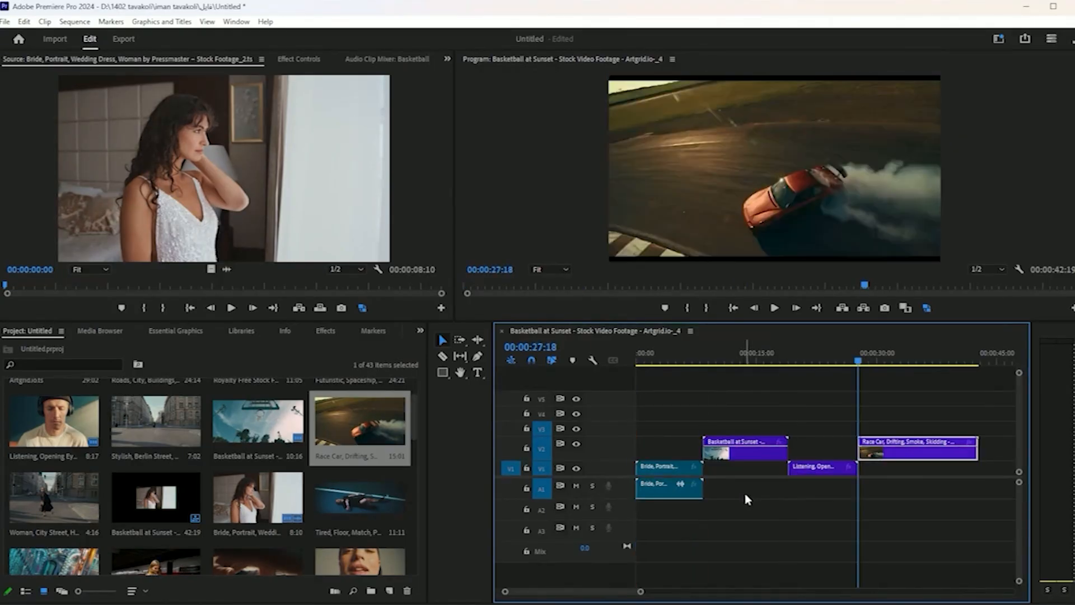
key(Up)
key(Up)
key(Up)
- Turn off targeting of V2 and V3, jump through the edit points on V1 and return to the sequence start
click(540, 448)
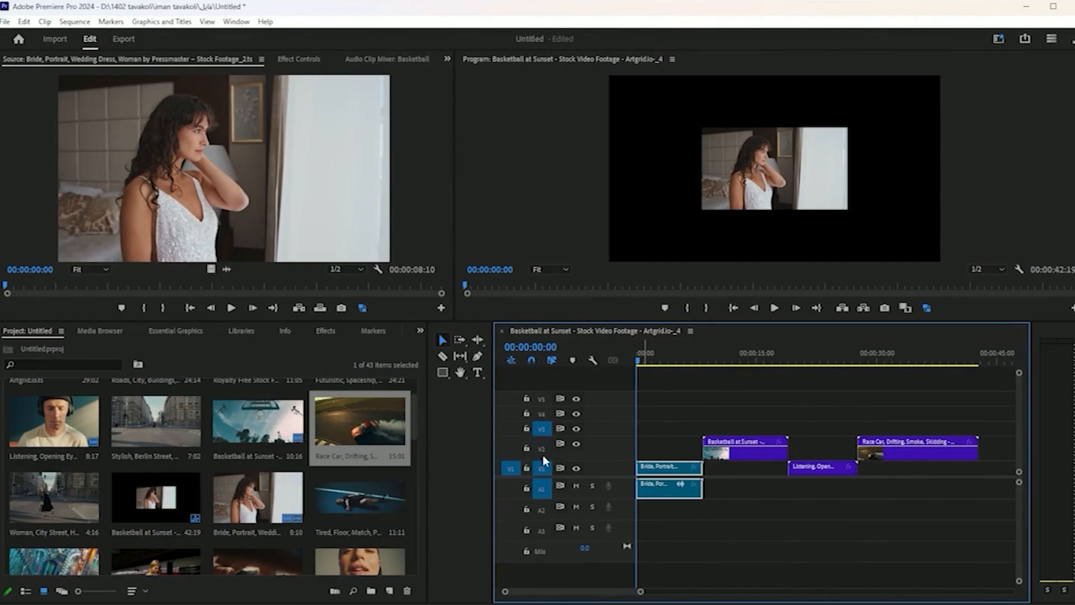
click(540, 429)
key(Down)
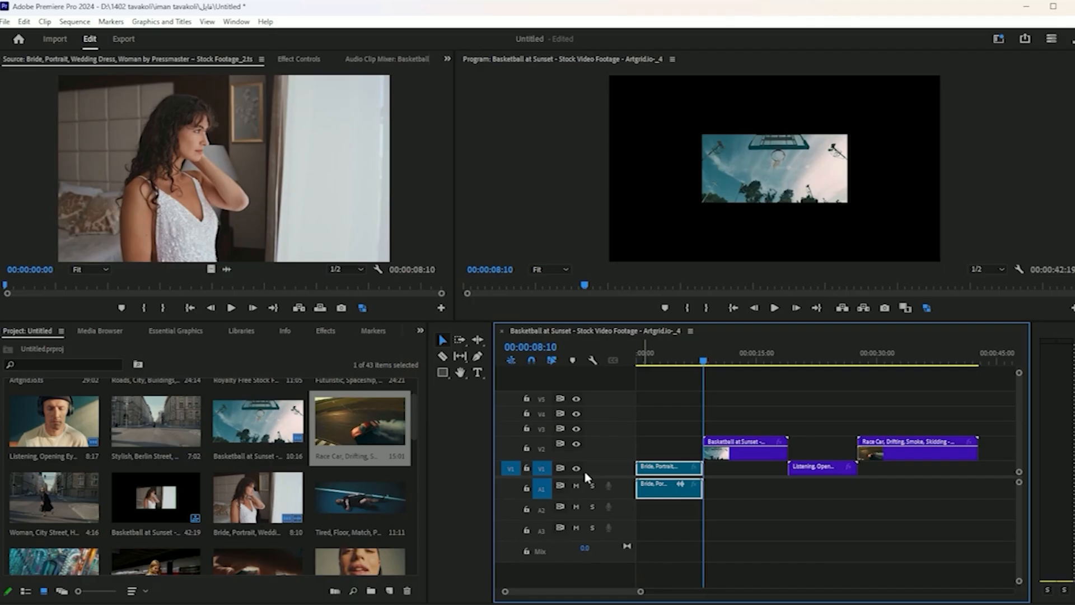
key(Down)
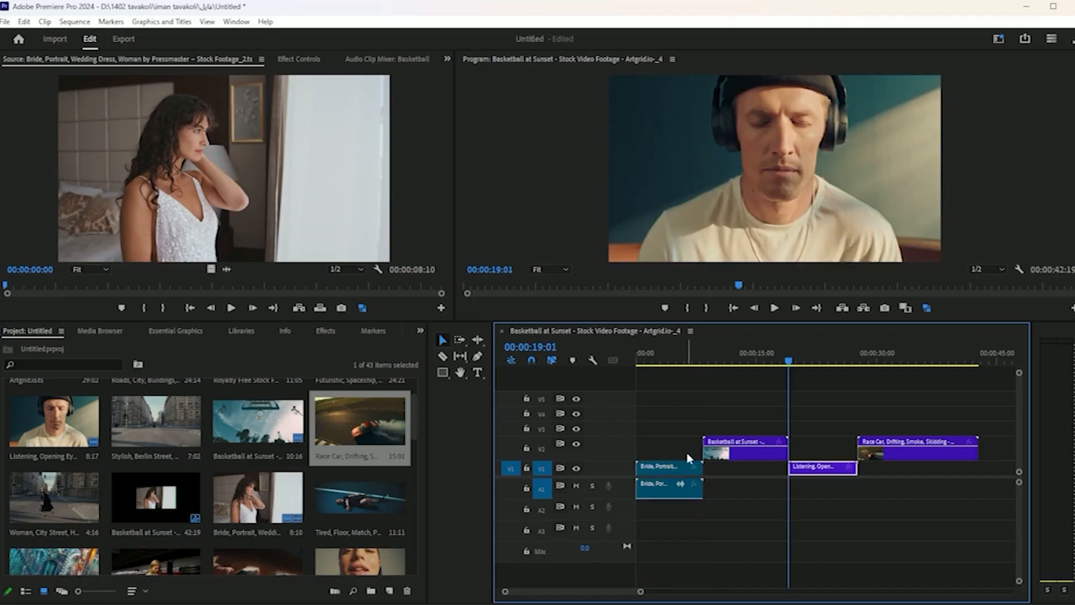
key(Down)
key(Up)
key(Up)
key(Up)
- Move the Race Car clip to V3 directly after Basketball, and the Listening clip on V1 to start where Race Car ends
key(minus)
key(minus)
key(minus)
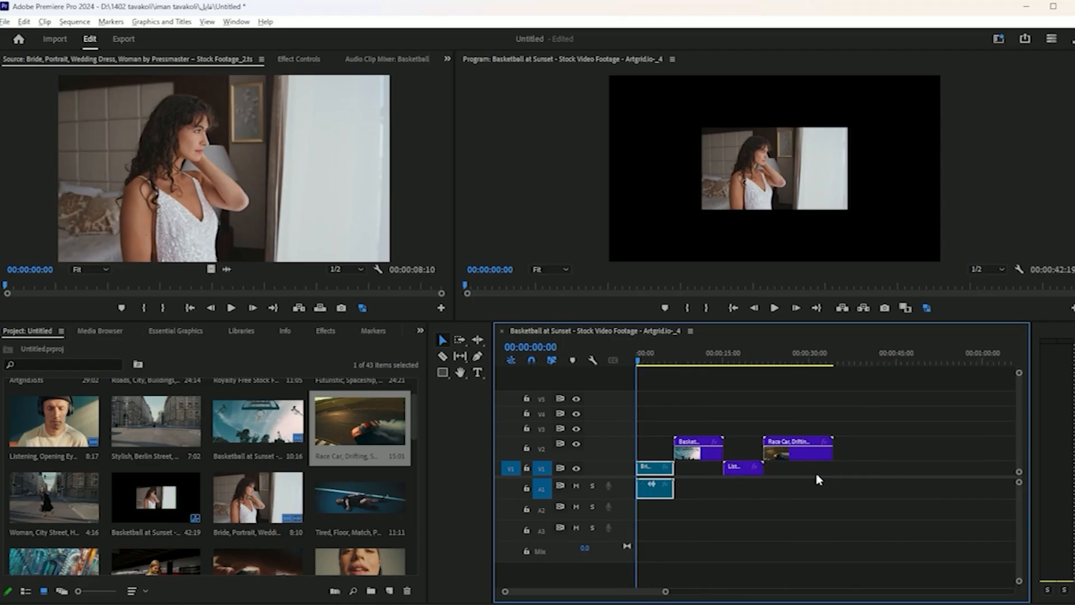
drag(732, 469, 830, 469)
drag(760, 445, 748, 436)
drag(832, 469, 796, 470)
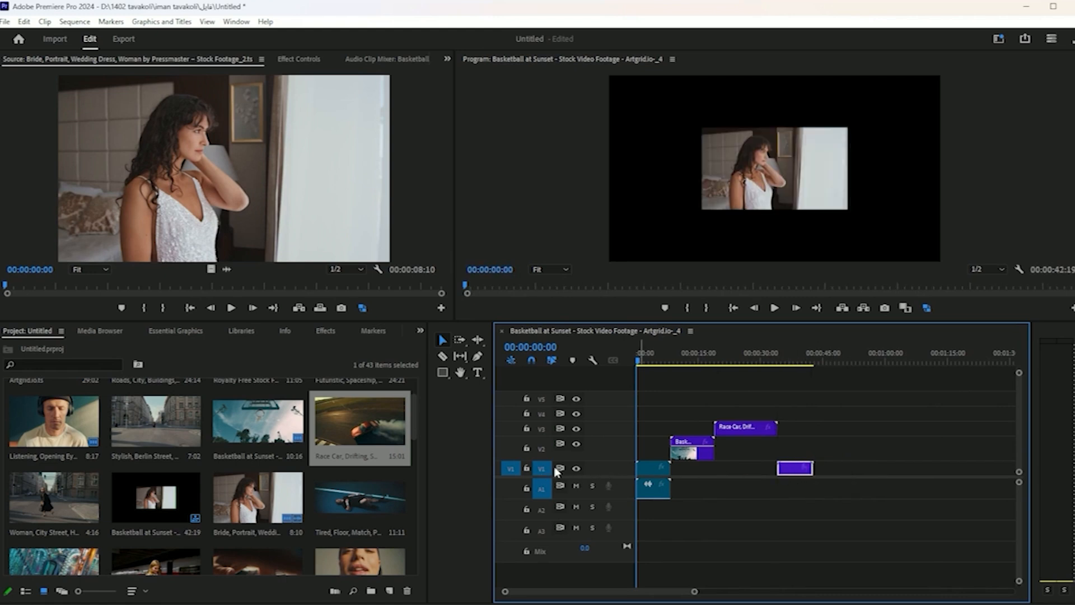
- Jump forward through the edit points with V1, V2 and V3 targeted, and return the playhead to the sequence start
key(Down)
key(Down)
key(Down)
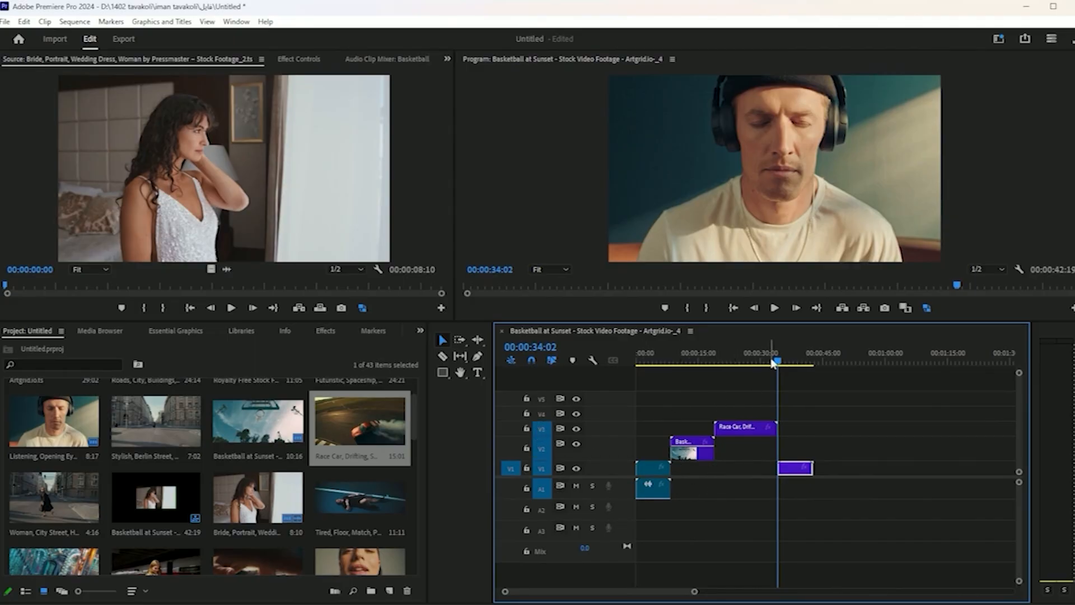
drag(773, 363, 545, 368)
- Jump forward and backward through the edit points with only V1 targeted among the video tracks, and return to the sequence start
key(Down)
key(Down)
key(Down)
key(Up)
key(Up)
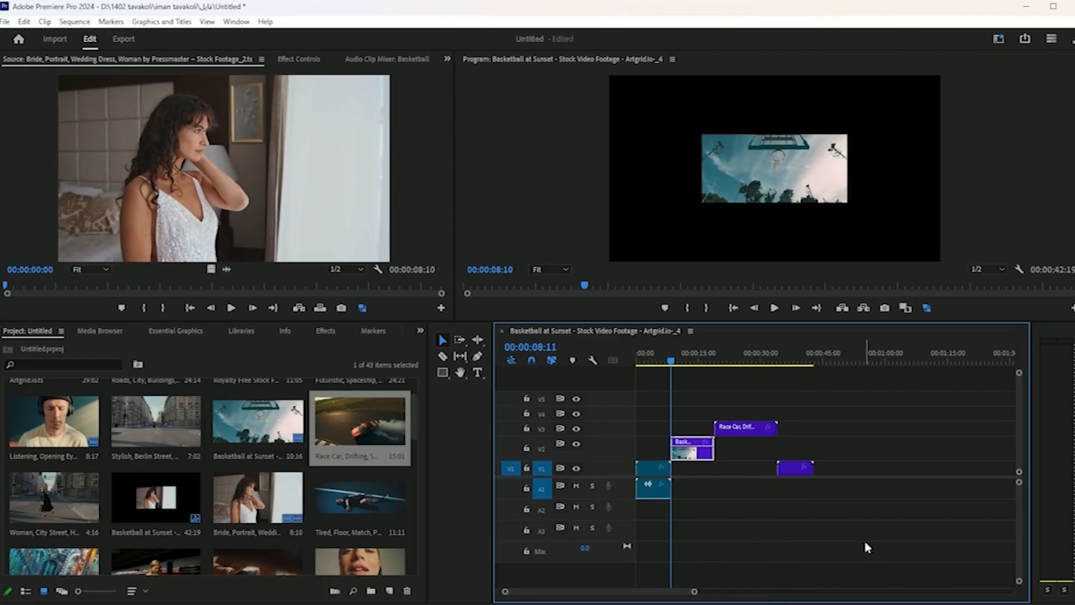
key(Down)
key(Down)
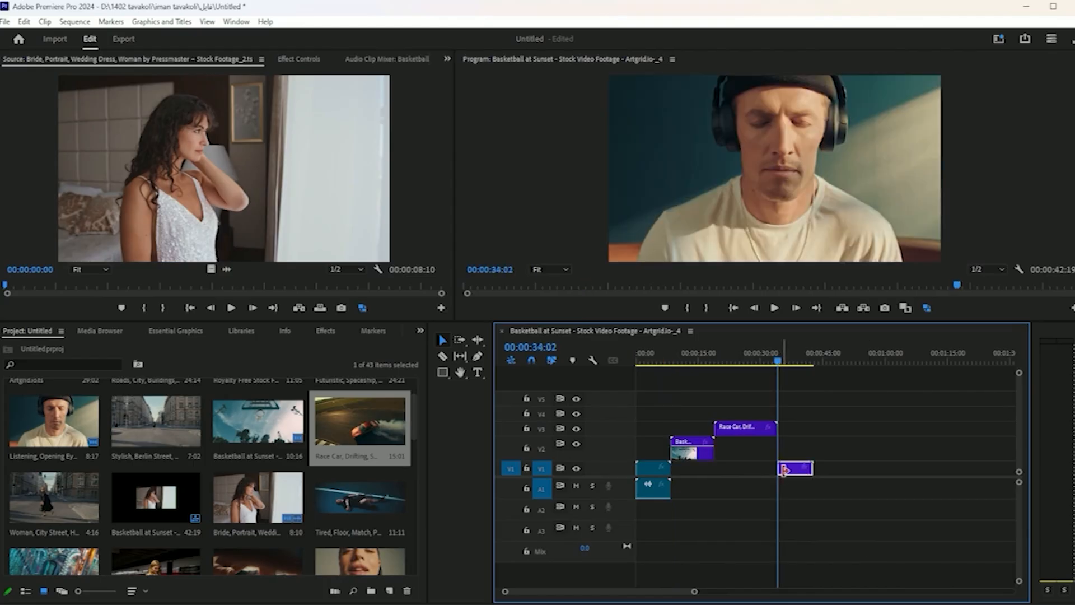
scroll(684, 524, down, 2)
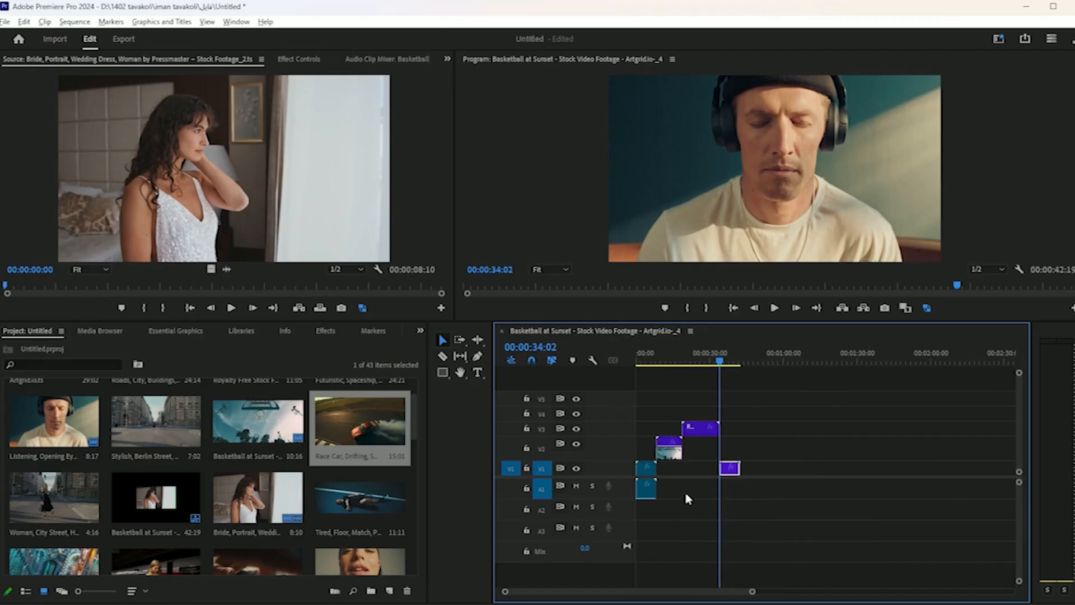
scroll(687, 492, up, 2)
scroll(690, 490, up, 1)
drag(768, 361, 556, 401)
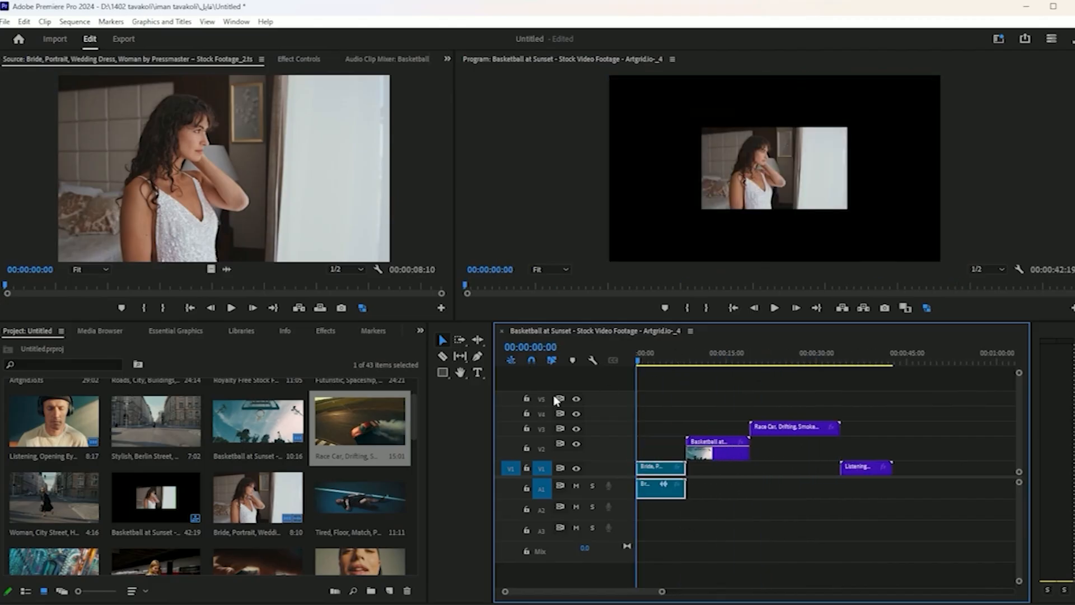
- Lock the V1 track and delete the Basketball and Race Car clips from the unlocked tracks above it
click(526, 468)
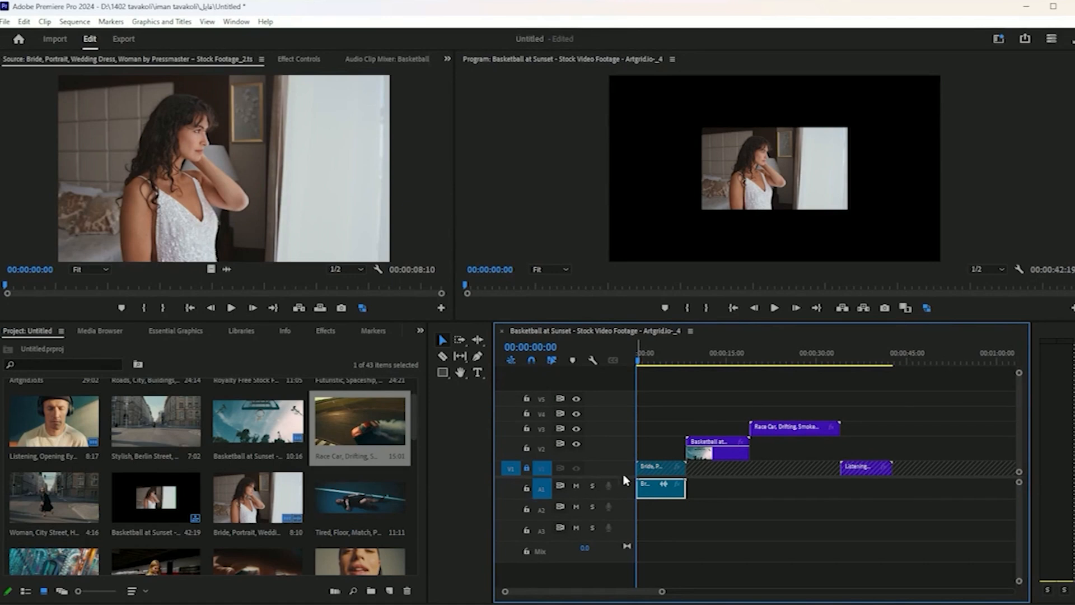
drag(870, 405, 695, 501)
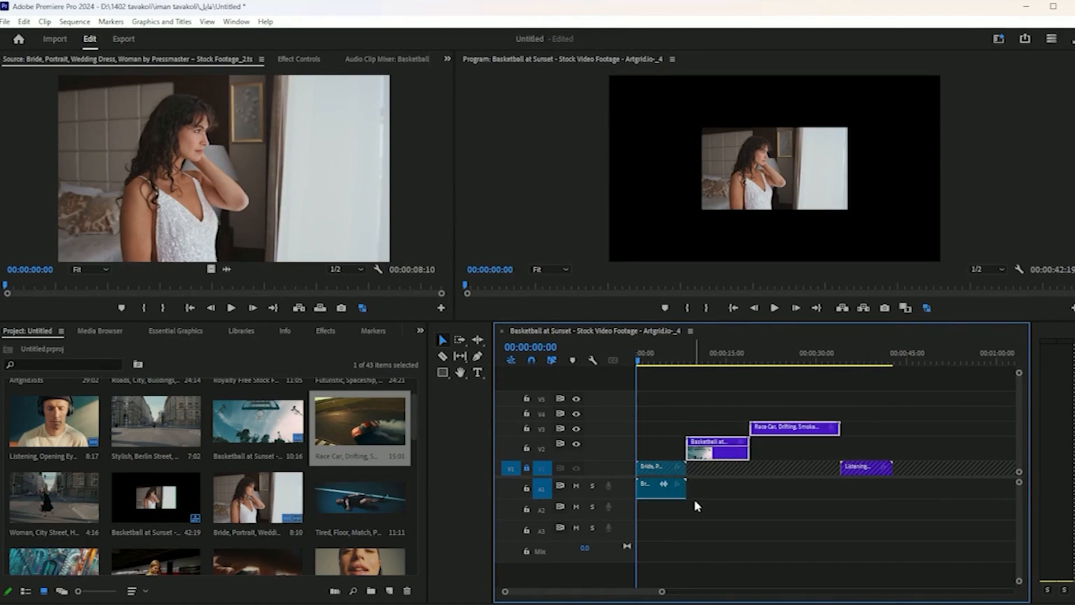
key(Delete)
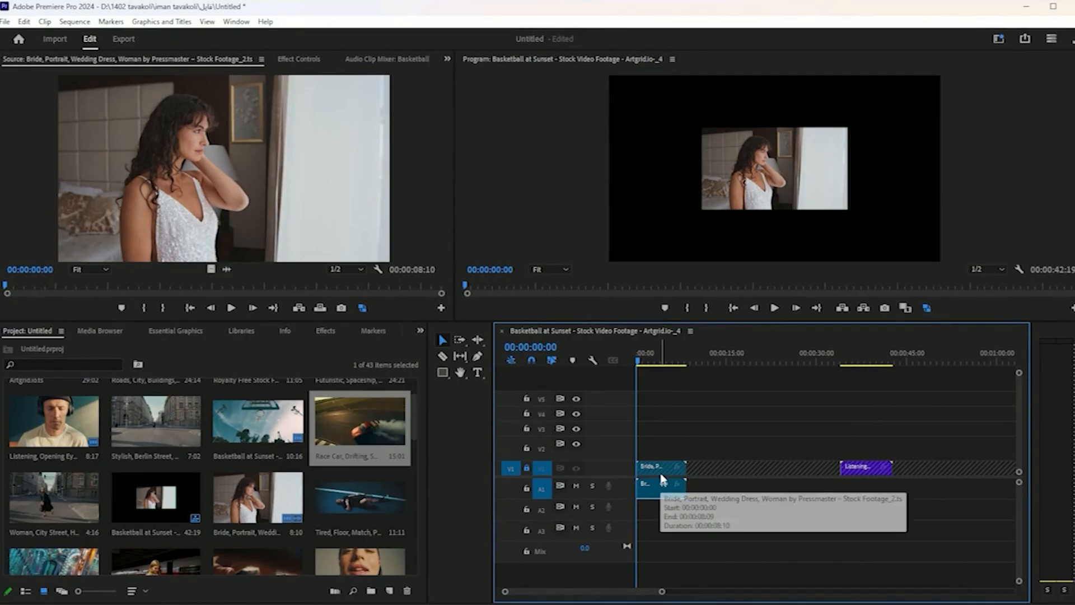
- Undo the clip deletion and unlock the V1 track
key(ctrl+z)
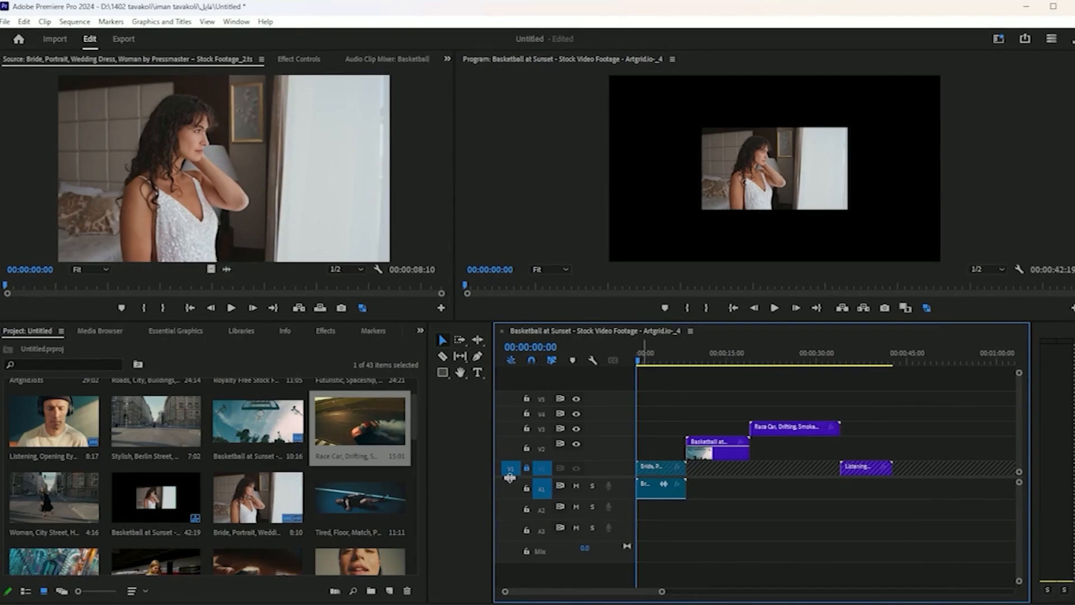
click(527, 470)
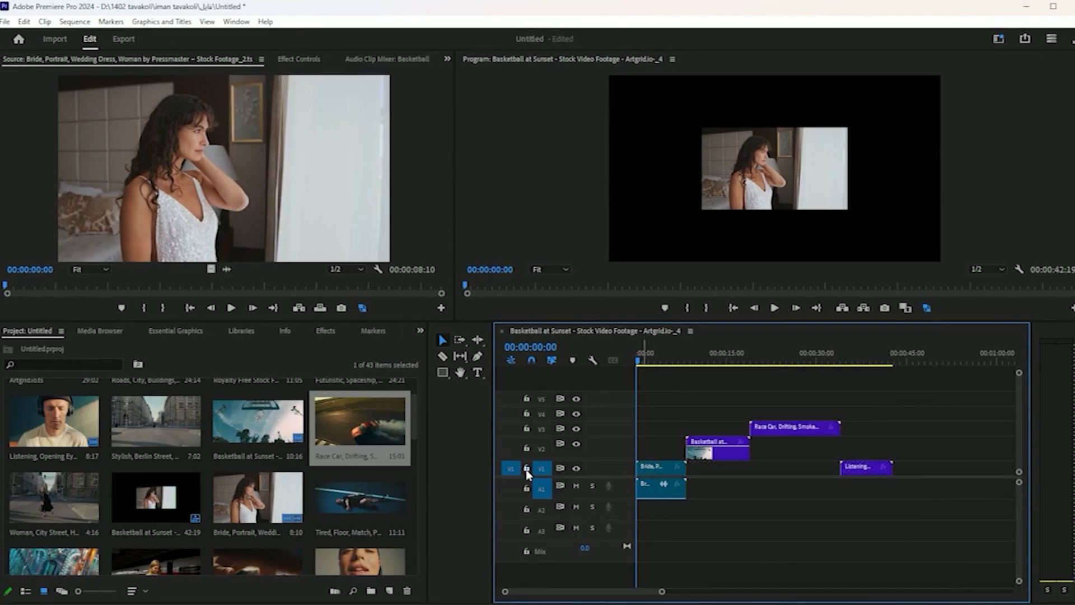
- Toggle the V1 track's output off and back on, and mute and unmute the A1 track
click(575, 470)
click(577, 471)
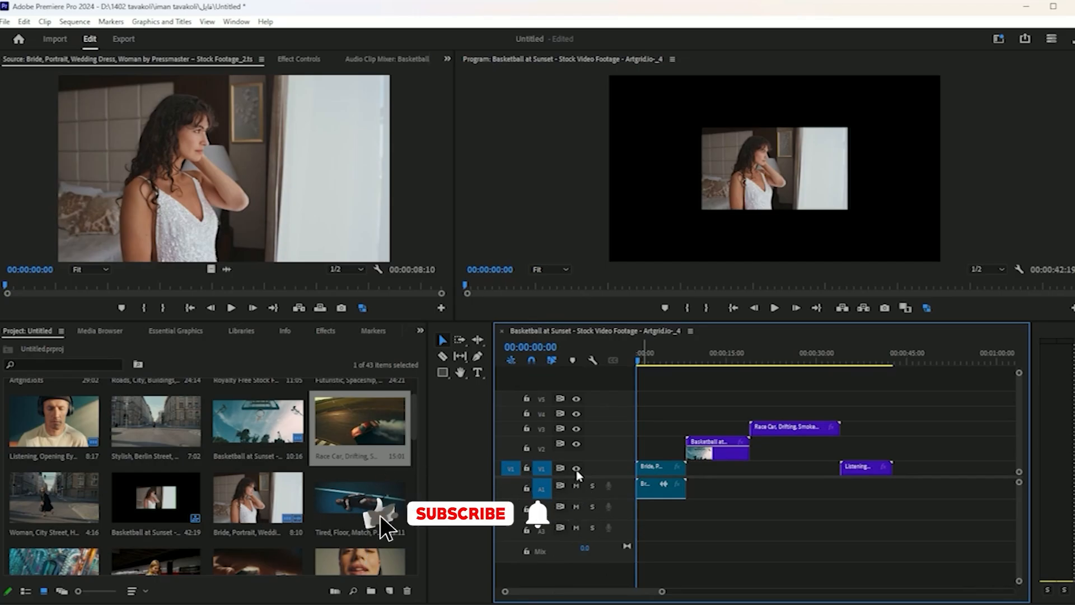
click(579, 489)
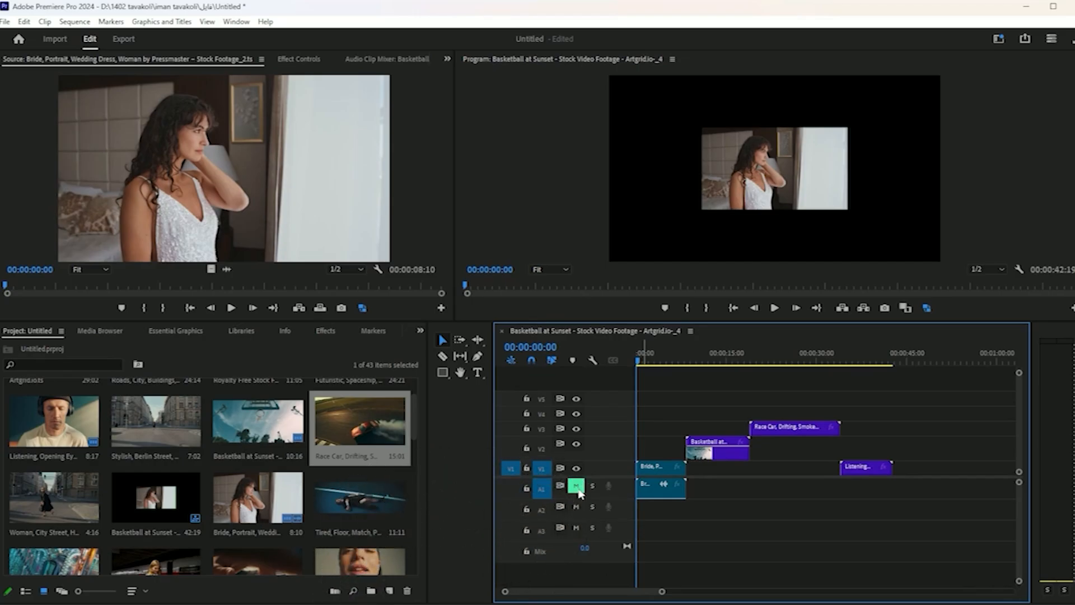
click(579, 490)
- Try muting all audio tracks at once and toggling V1's output, and restore the original track states
shift+click(577, 489)
click(576, 468)
key(ctrl+z)
key(ctrl+z)
key(ctrl+z)
shift+click(576, 486)
- Delete all clips from the sequence
drag(999, 528, 653, 432)
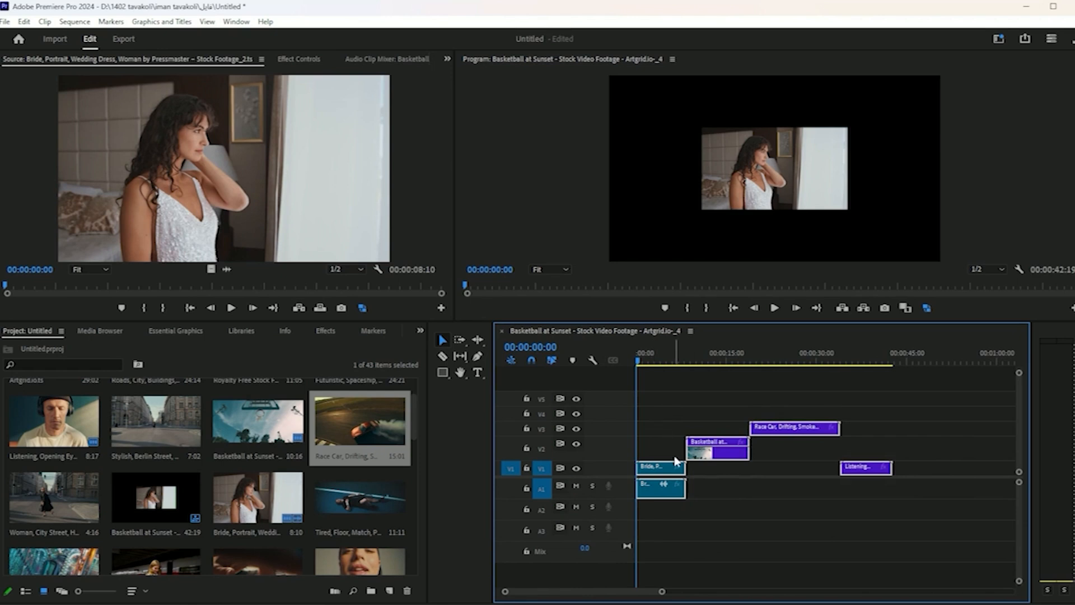
click(697, 523)
drag(840, 524, 677, 428)
drag(964, 546, 633, 408)
key(Delete)
- Place TORSION - Density & Time.mp3 on A1 and a second, offset instance on A2, and play the overlapping part briefly
scroll(238, 521, down, 5)
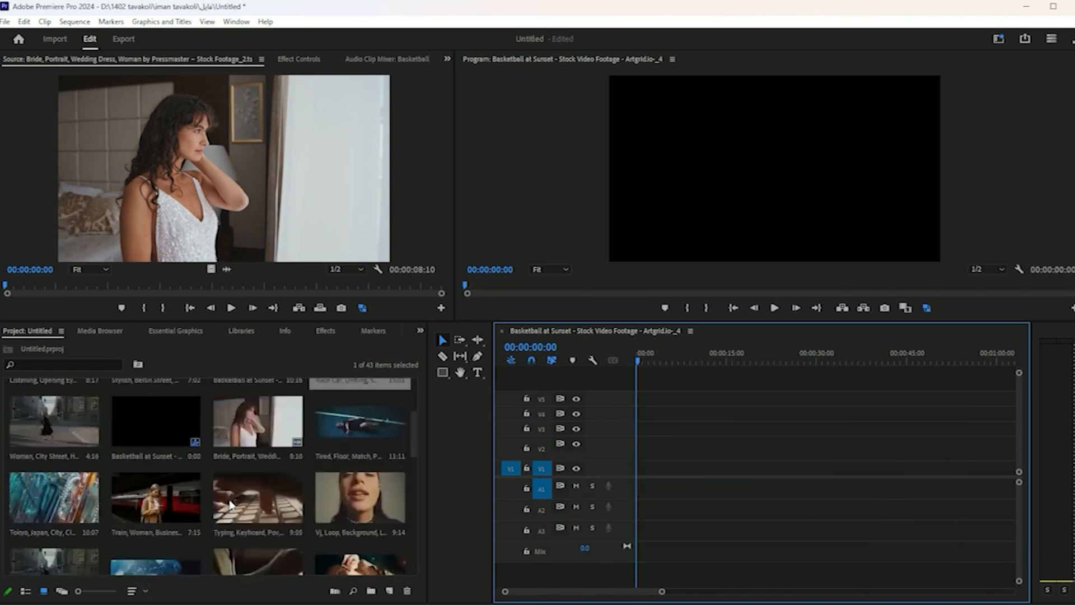
scroll(237, 518, down, 1)
drag(277, 541, 775, 521)
drag(640, 353, 739, 385)
key(space)
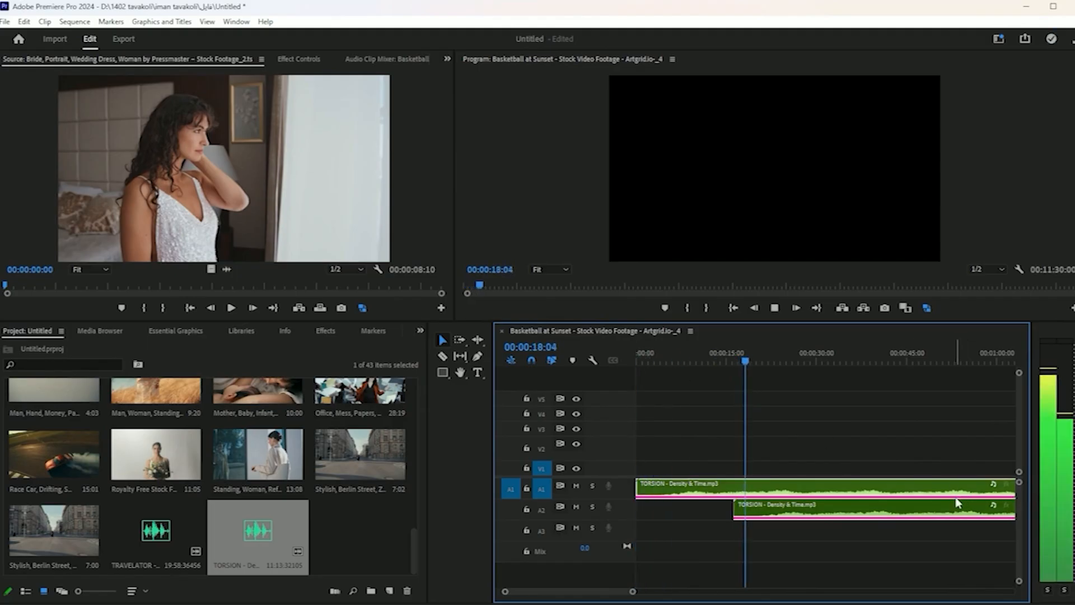
key(space)
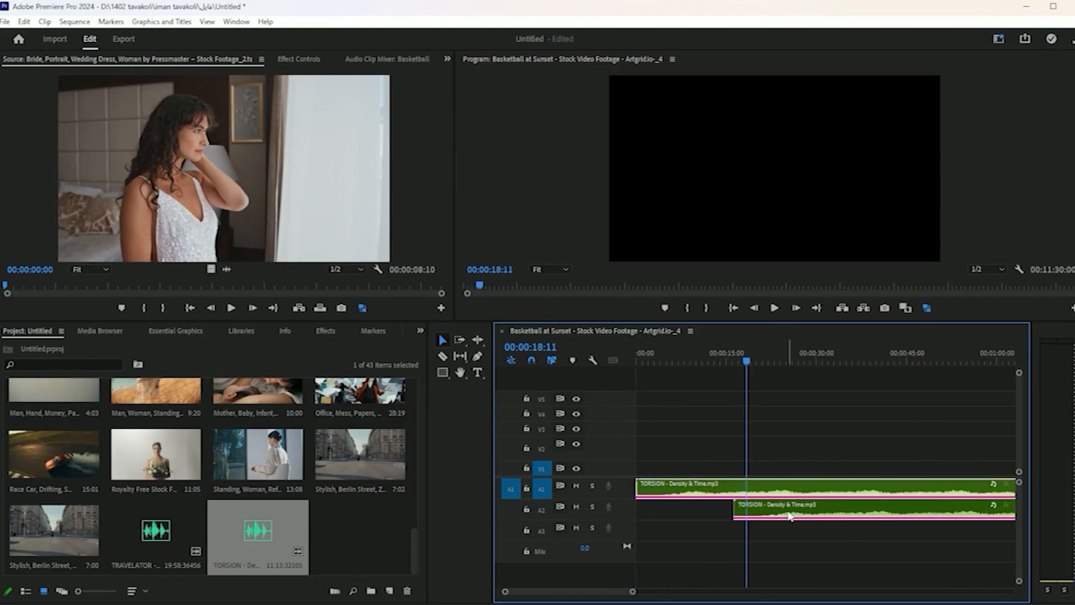
- Solo the A1 track and play the sequence briefly from 00:00:11:24
click(592, 485)
drag(745, 383, 707, 384)
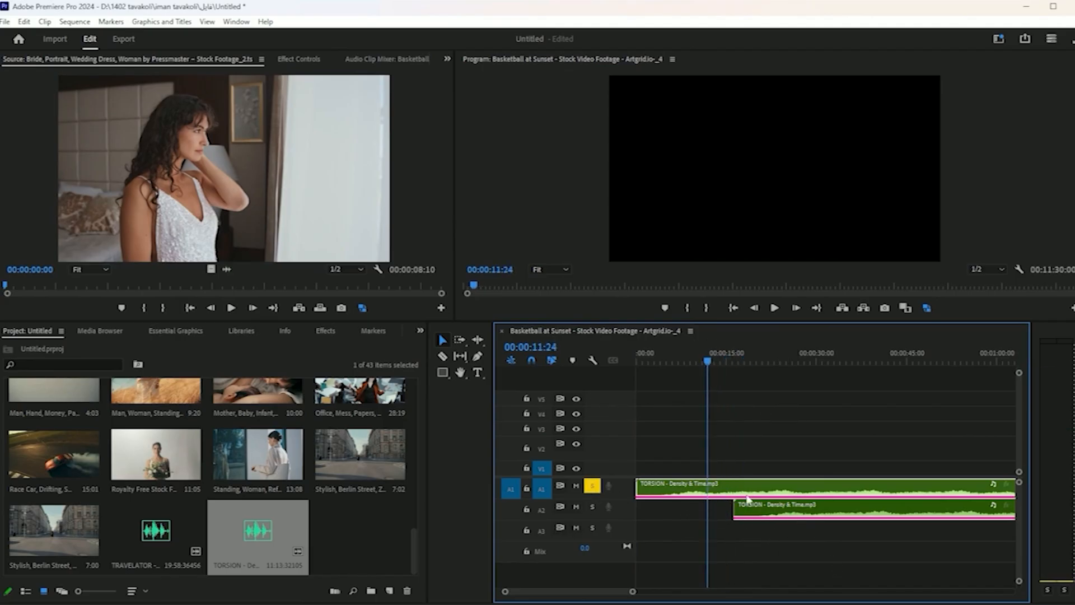
key(space)
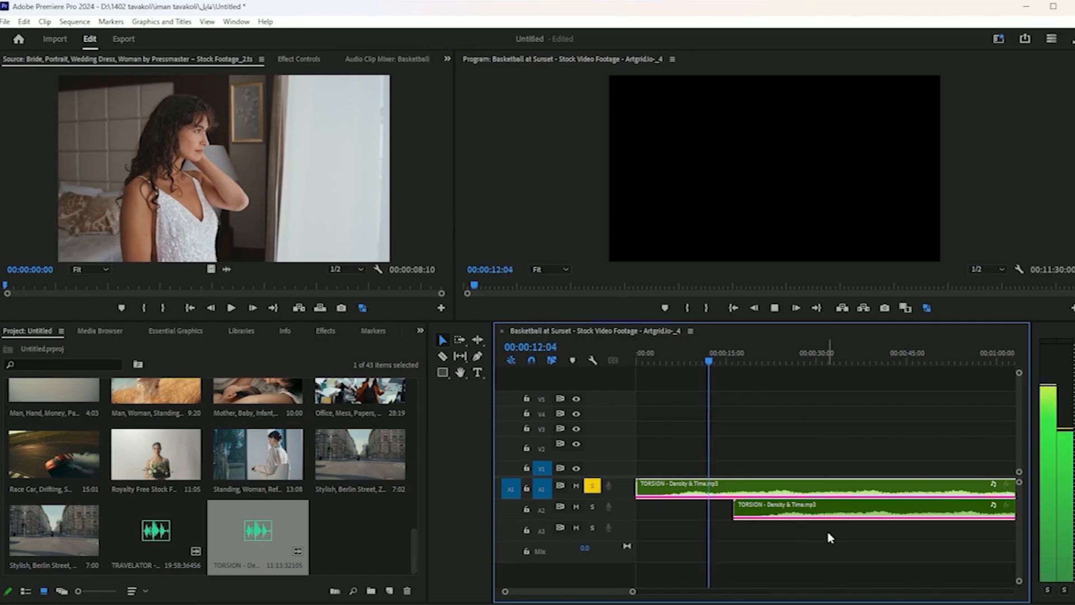
click(787, 527)
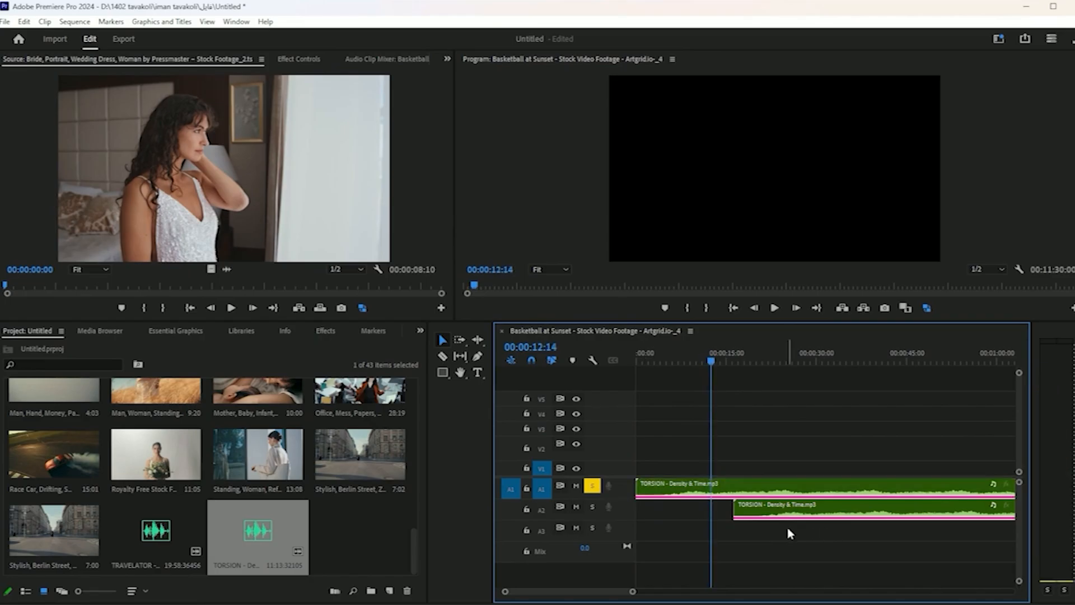
- Delete both TORSION audio clips, return the playhead to the sequence start and turn off solo on A1
drag(810, 534, 711, 481)
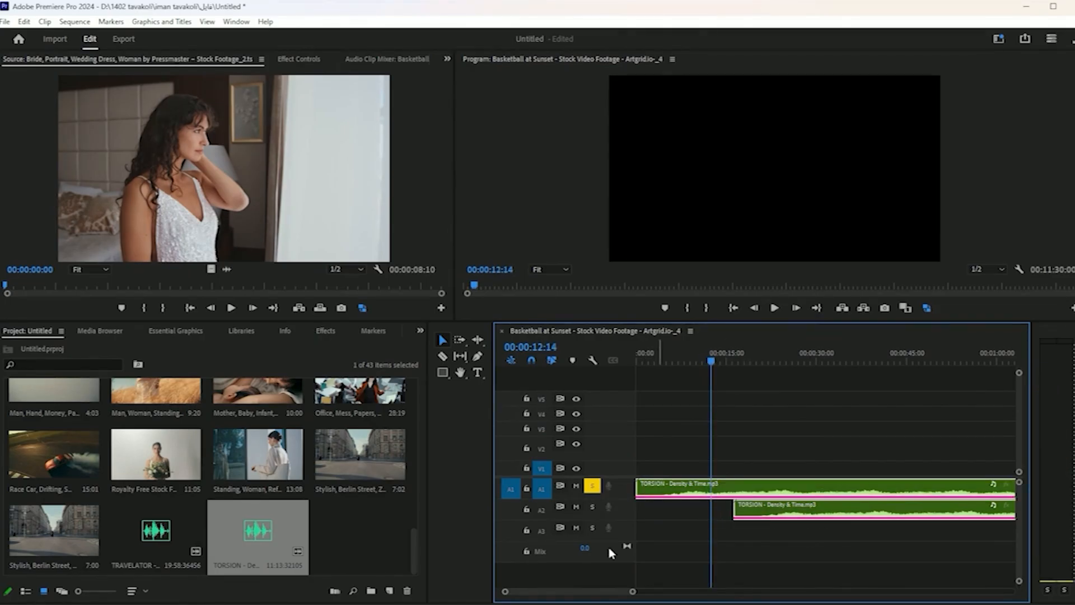
key(Delete)
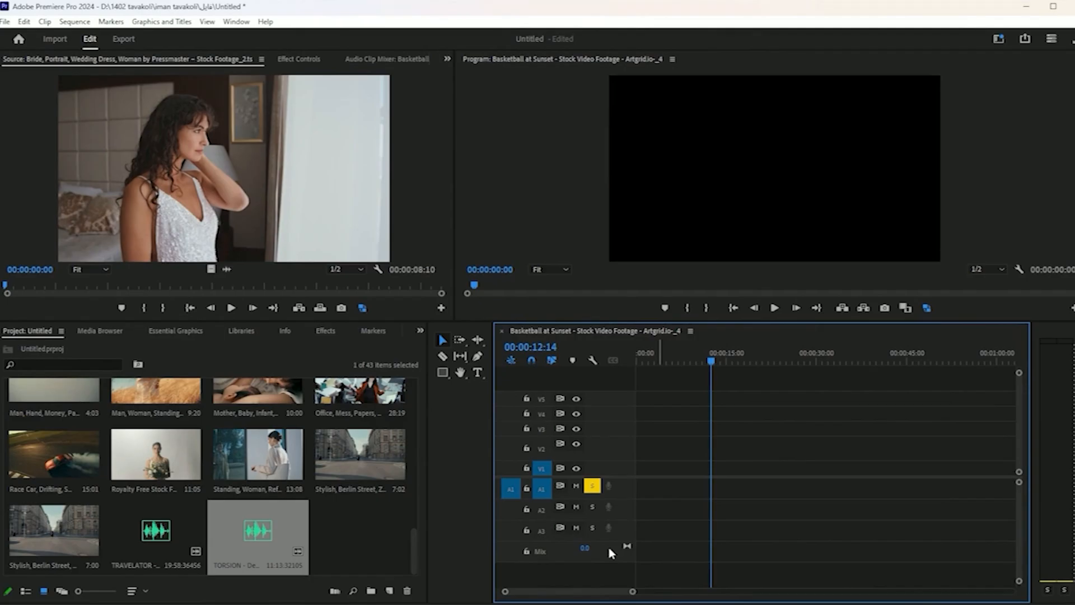
drag(711, 358, 638, 358)
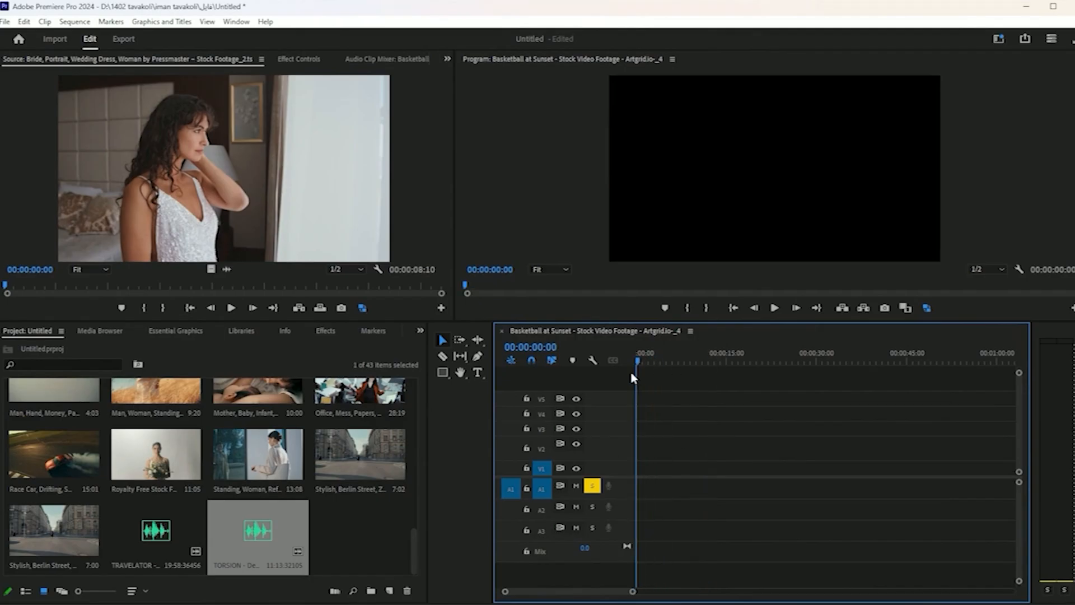
click(593, 485)
- Place the Race Car clip on V2 at the sequence start and change the sequence settings to match it
click(56, 454)
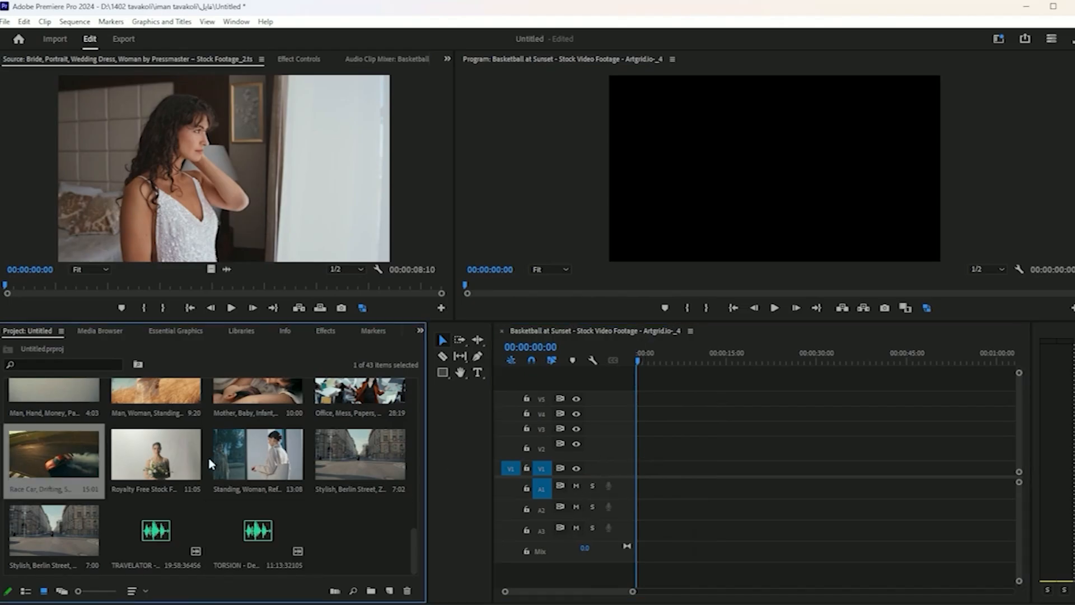
drag(71, 458, 612, 459)
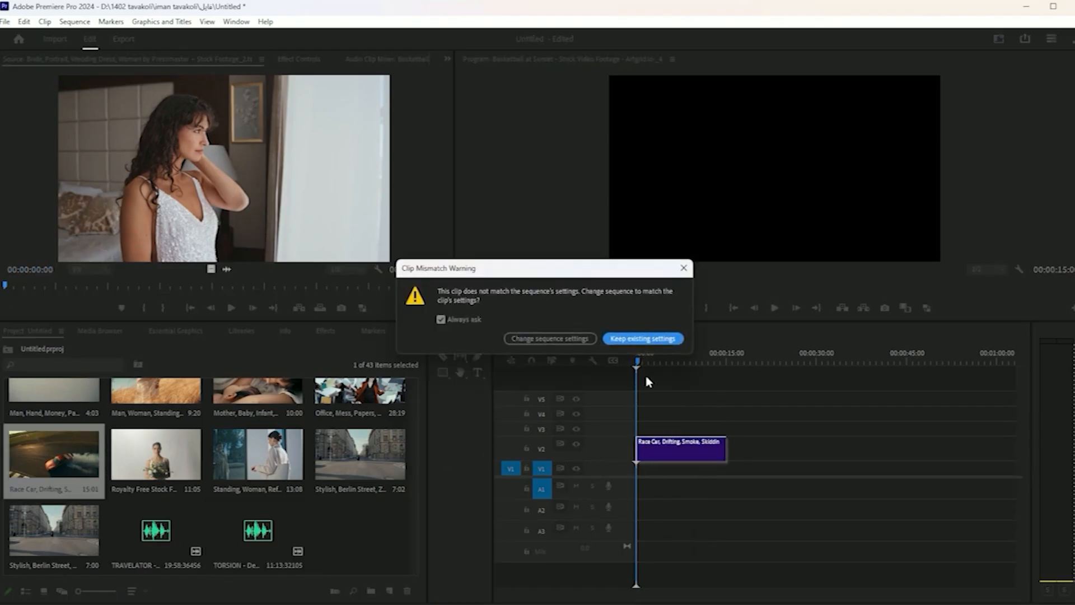
click(571, 338)
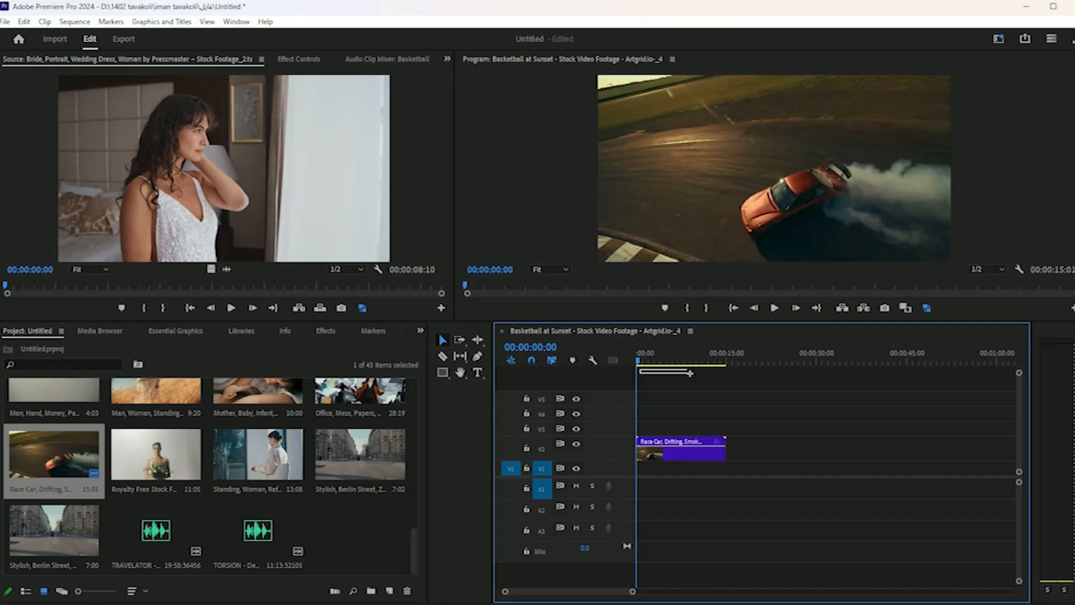
- Overwrite the Royalty Free Stock and Standing, Woman clips consecutively onto V1 from 00:00:14:19, and scrub back to 00:00:19:14
drag(649, 361, 725, 384)
click(136, 442)
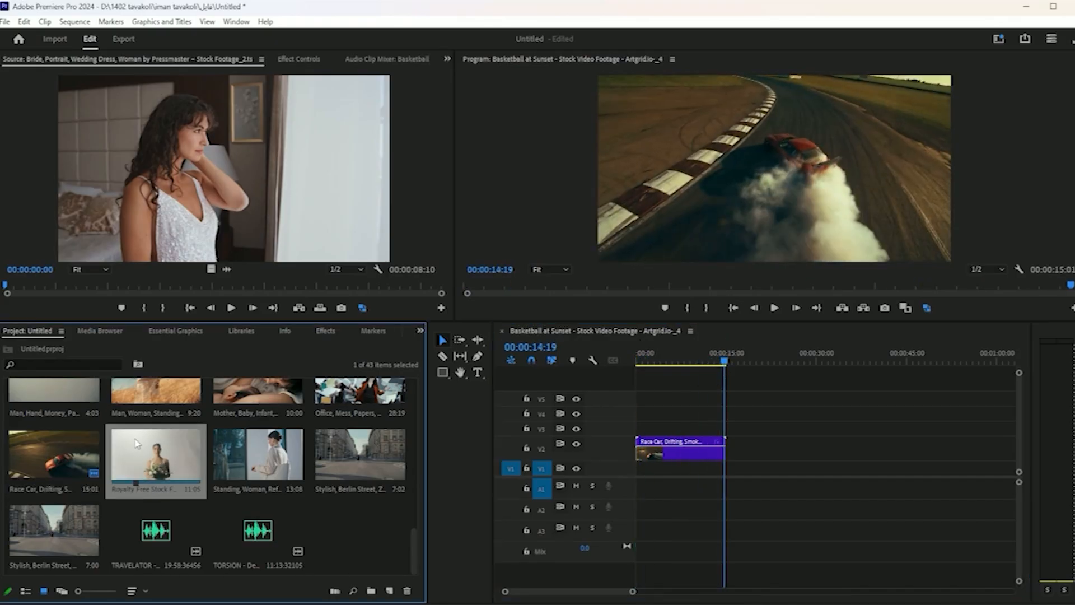
key(period)
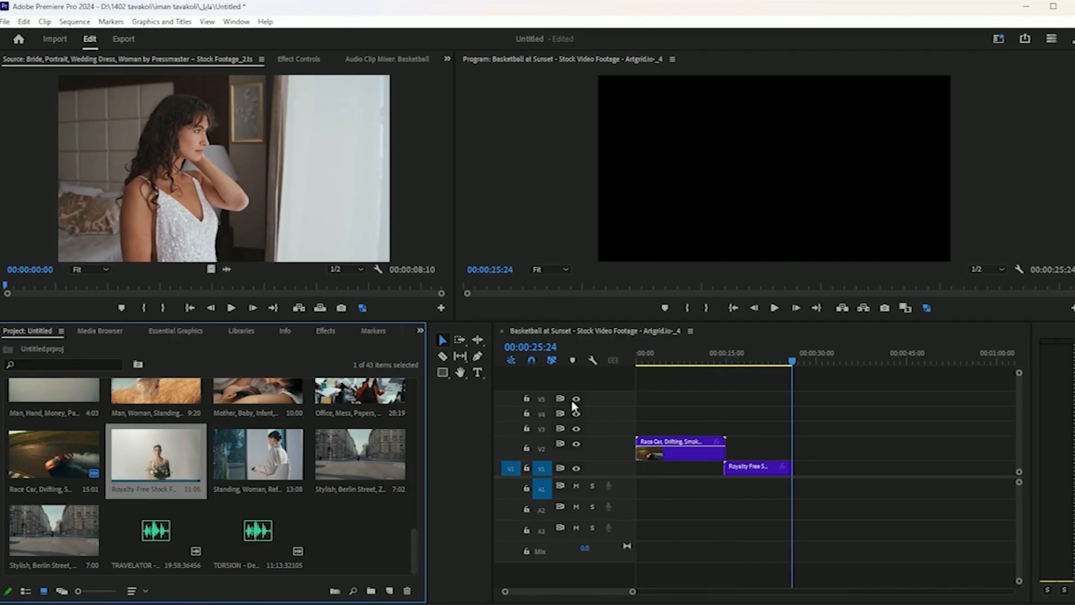
click(253, 445)
key(period)
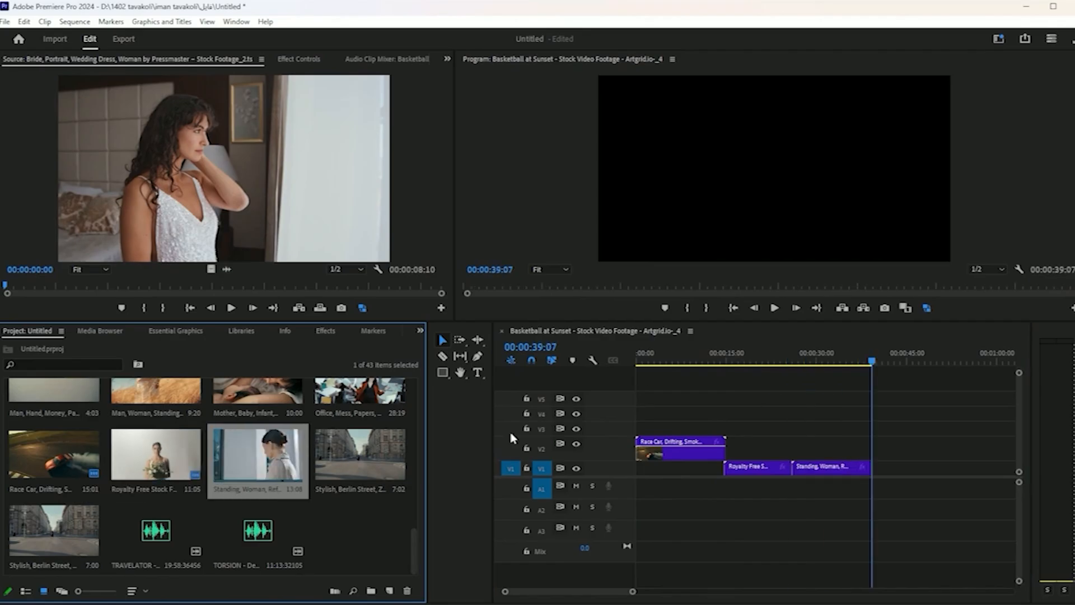
drag(871, 361, 757, 397)
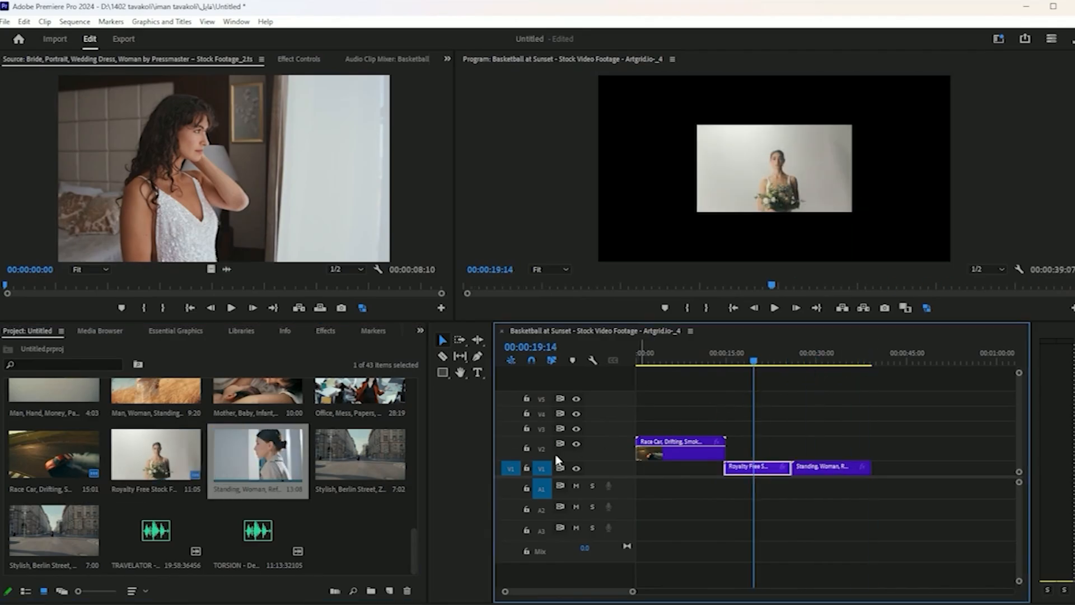
- Insert the Mother, Baby clip on V1 at 00:00:19:14, remove it again, and scrub through the Royalty Free Stock clip
scroll(237, 456, up, 2)
click(237, 456)
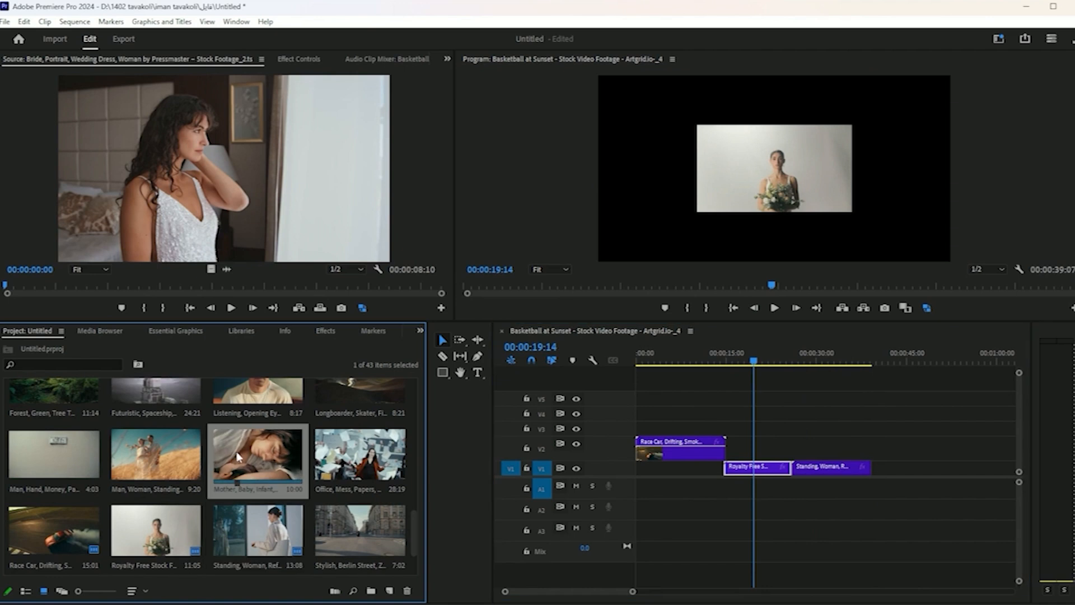
key(comma)
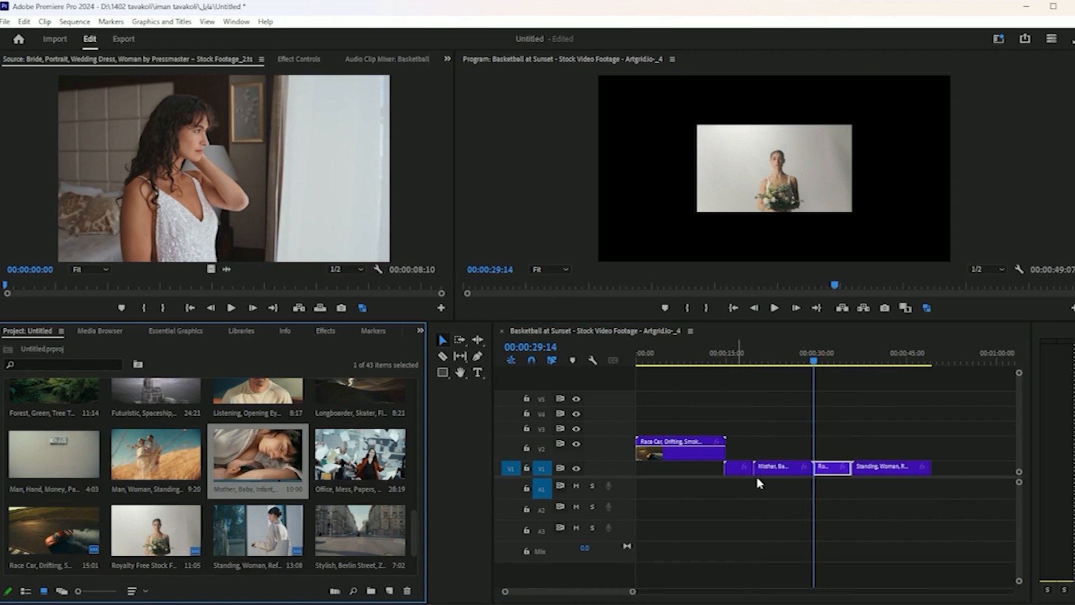
drag(811, 355, 813, 398)
key(shift+Delete)
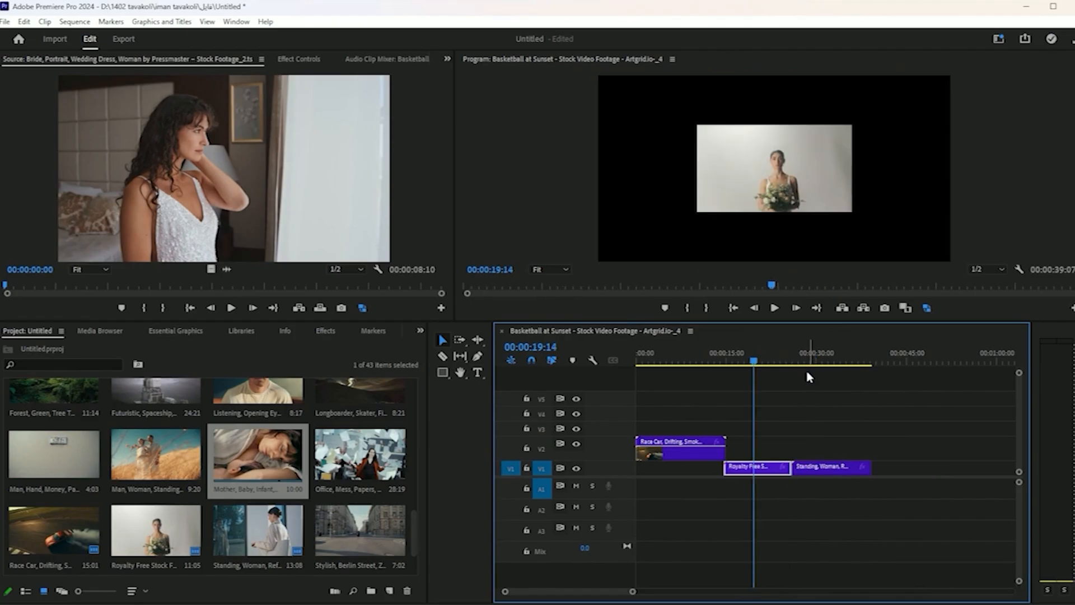
drag(763, 358, 795, 396)
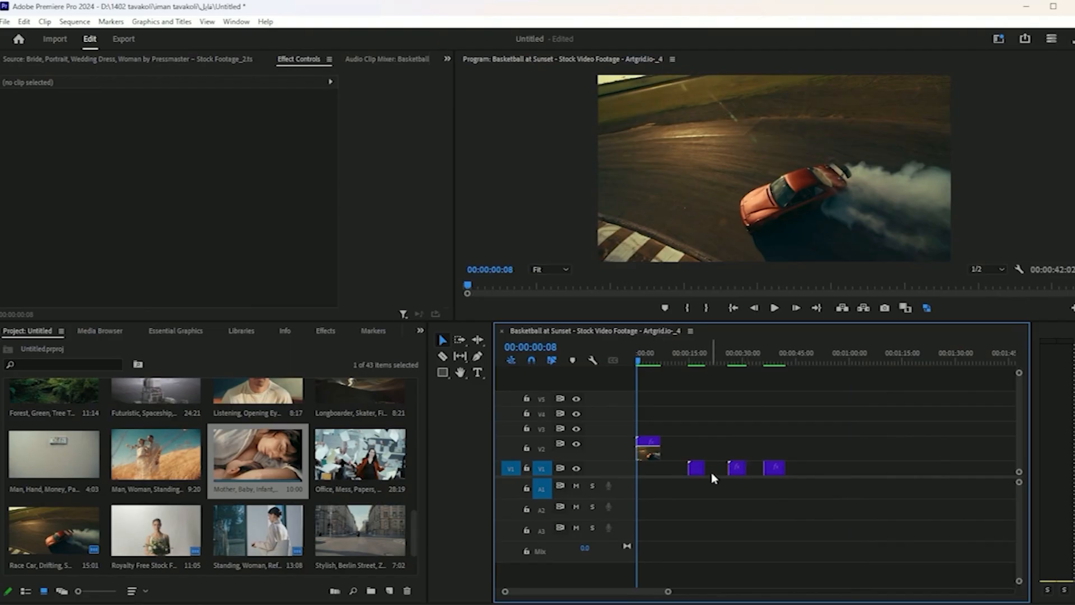
- Ripple delete the empty gap on V1 before the first clip
click(675, 472)
right_click(676, 473)
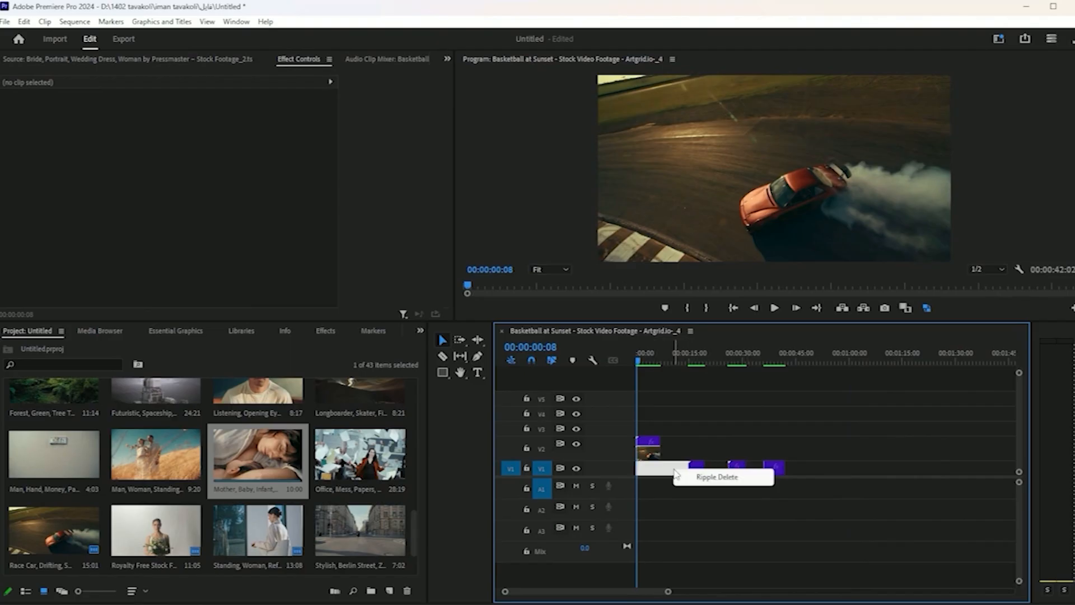
click(703, 478)
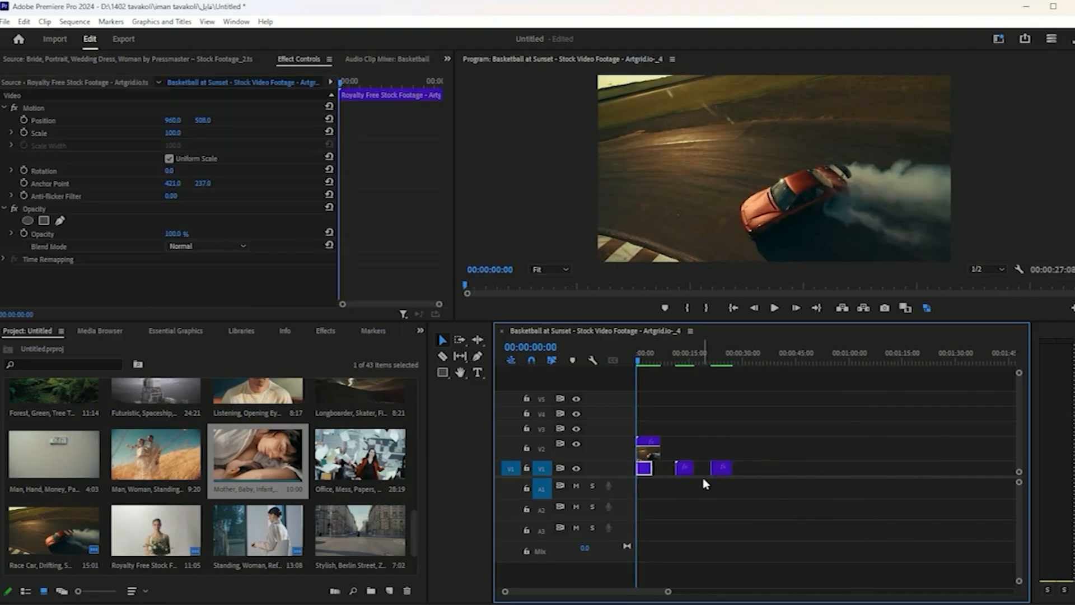
- Move the Race Car clip from V2 to V1 at the sequence start, and close the gaps between all four V1 clips
click(646, 450)
drag(645, 461, 646, 468)
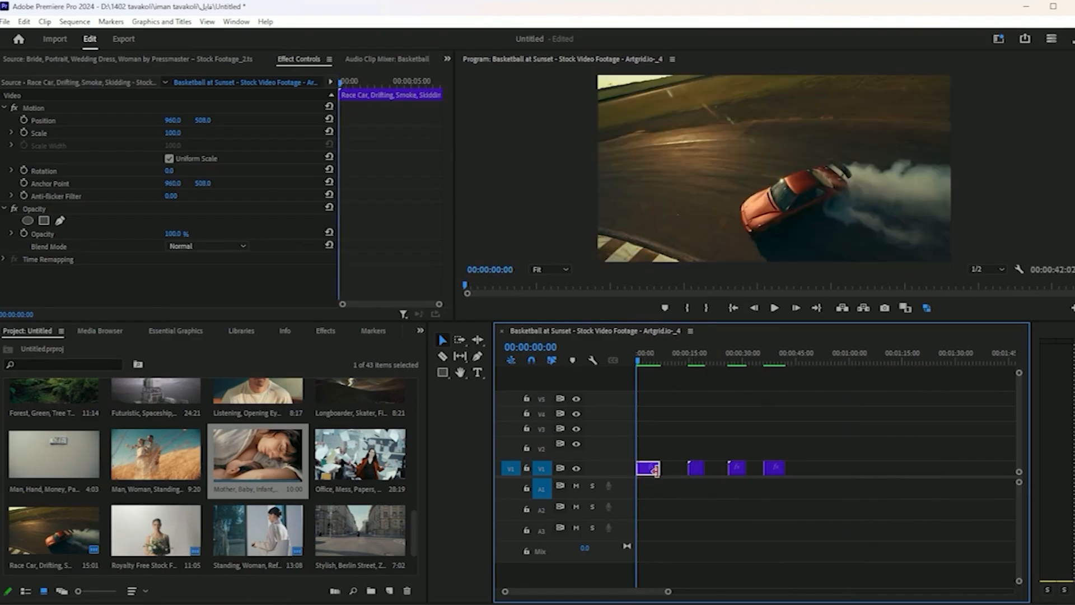
click(832, 432)
drag(837, 429, 628, 489)
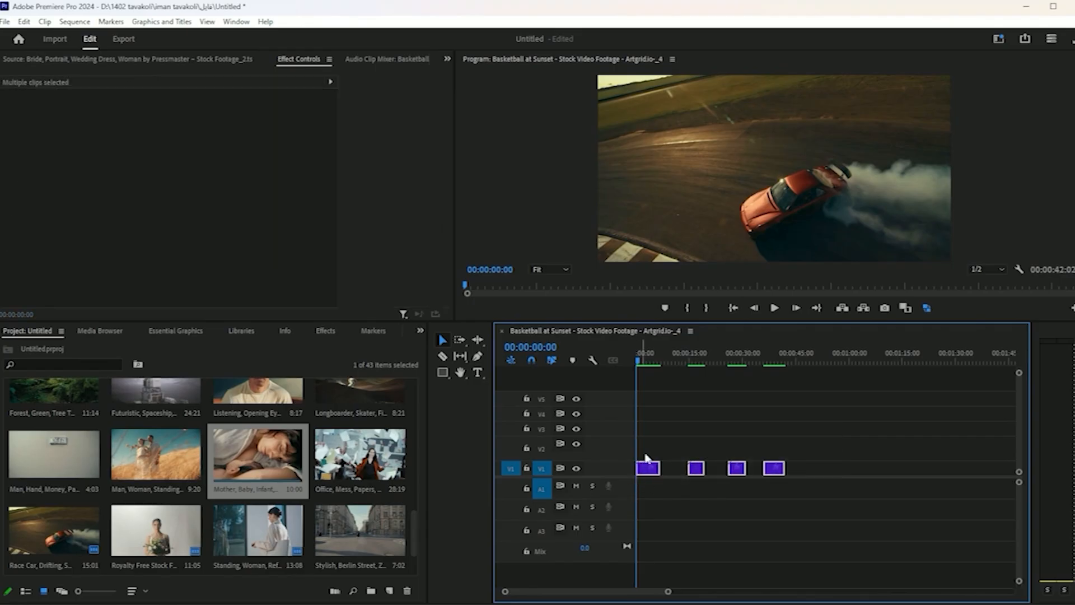
click(73, 23)
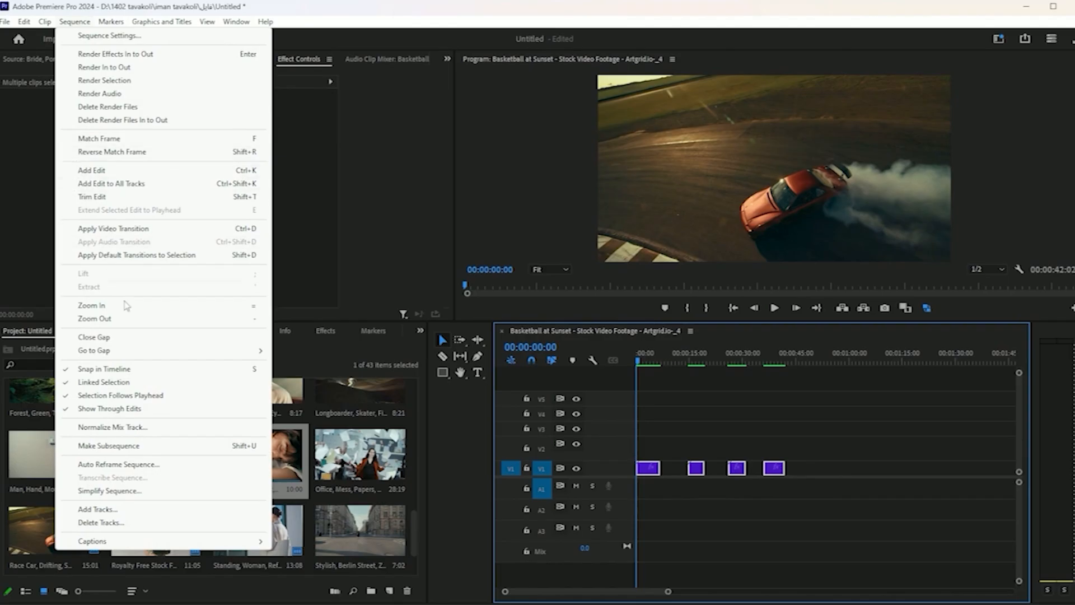
click(92, 337)
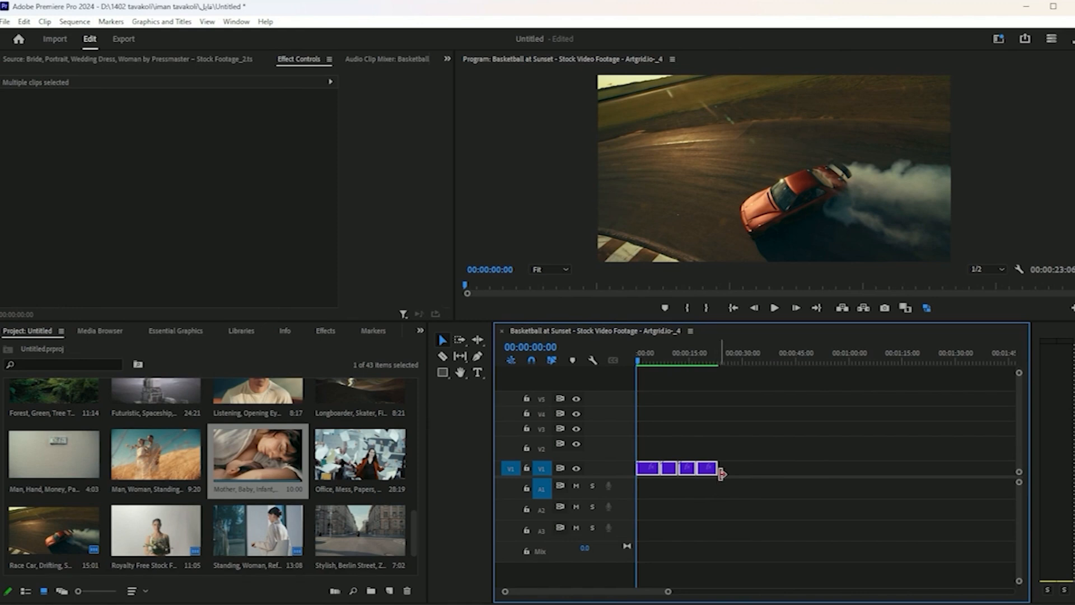
- Place the Mother, Baby clip on V2 after the last V1 clip and the Man, Woman clip on V3 directly after it
drag(269, 459, 727, 453)
drag(157, 454, 760, 434)
- Mark the In point at the V2 clip's start and the Out point at 00:00:43:01, and render In to Out
mouse_move(637, 361)
mouse_down()
mouse_move(715, 381)
mouse_move(788, 374)
mouse_up()
click(686, 307)
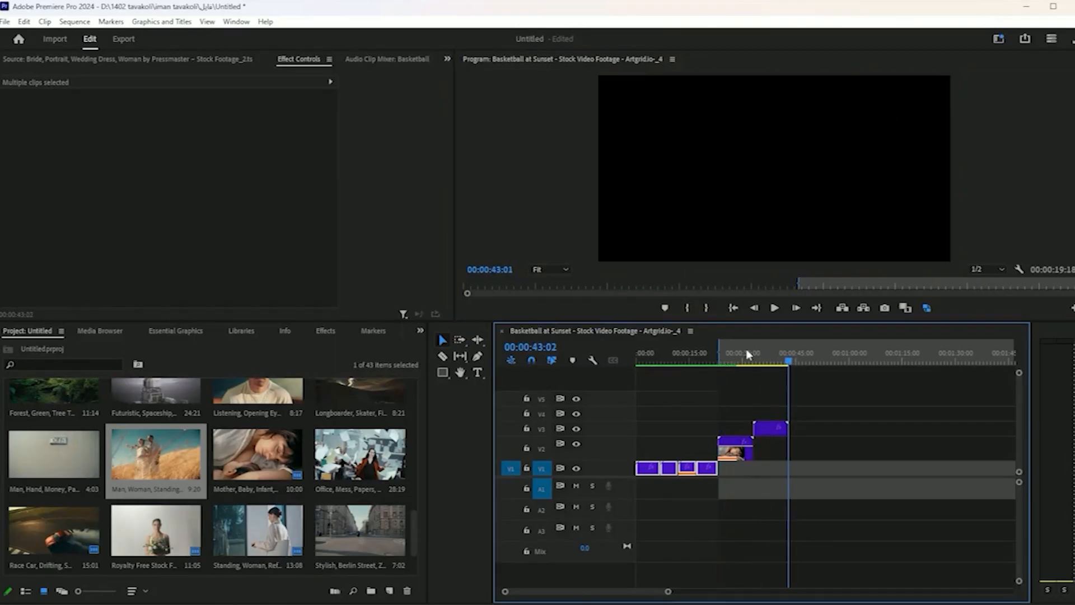
click(706, 307)
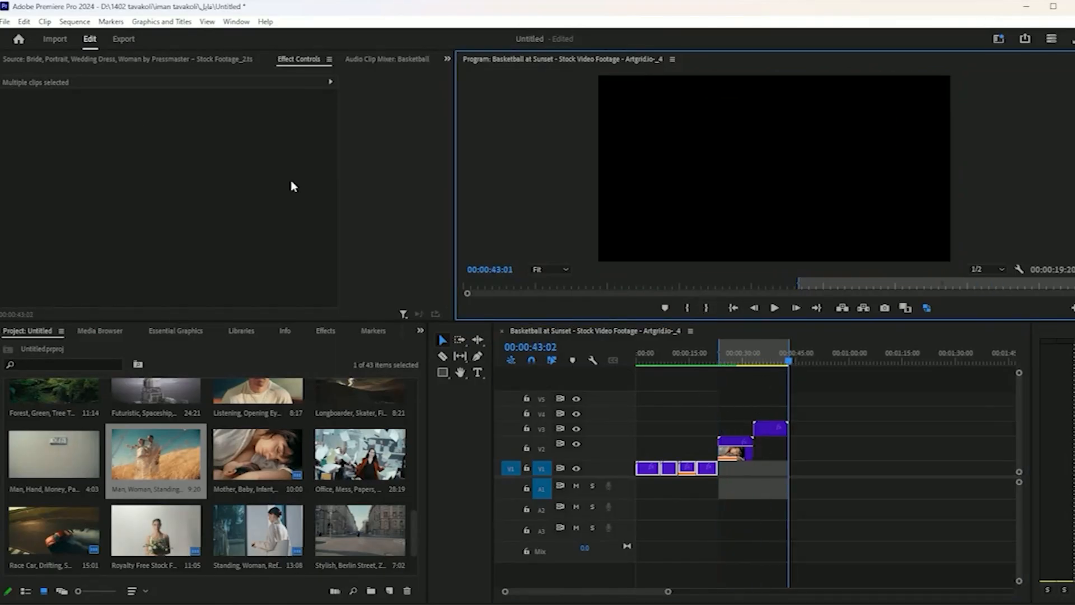
click(74, 21)
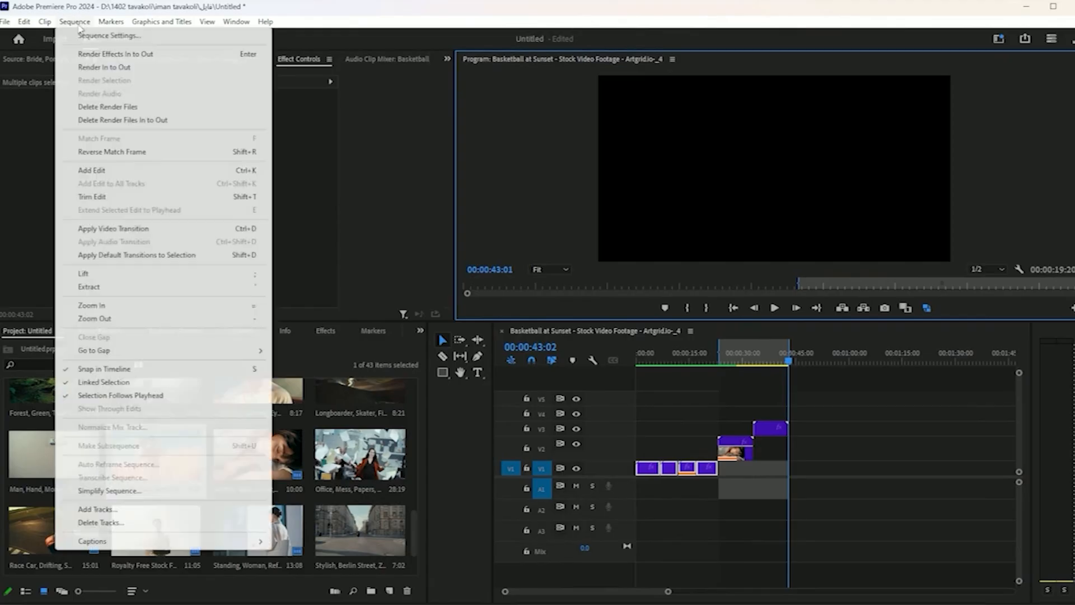
click(112, 67)
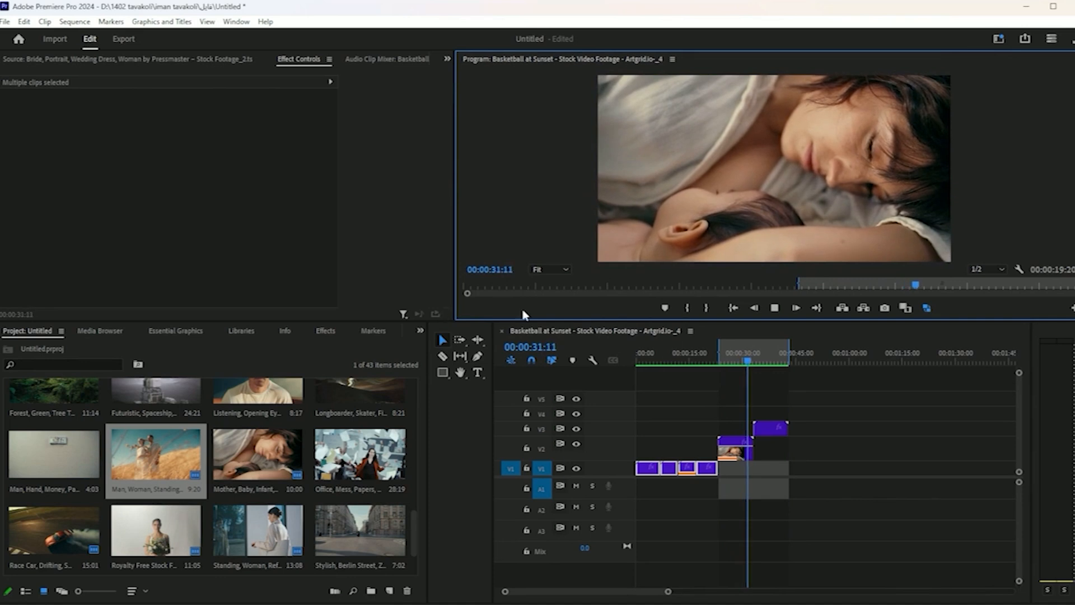
- Clear the In and Out points and undo the placement of the V2 and V3 clips
key(ctrl+shift+x)
key(ctrl+z)
key(ctrl+z)
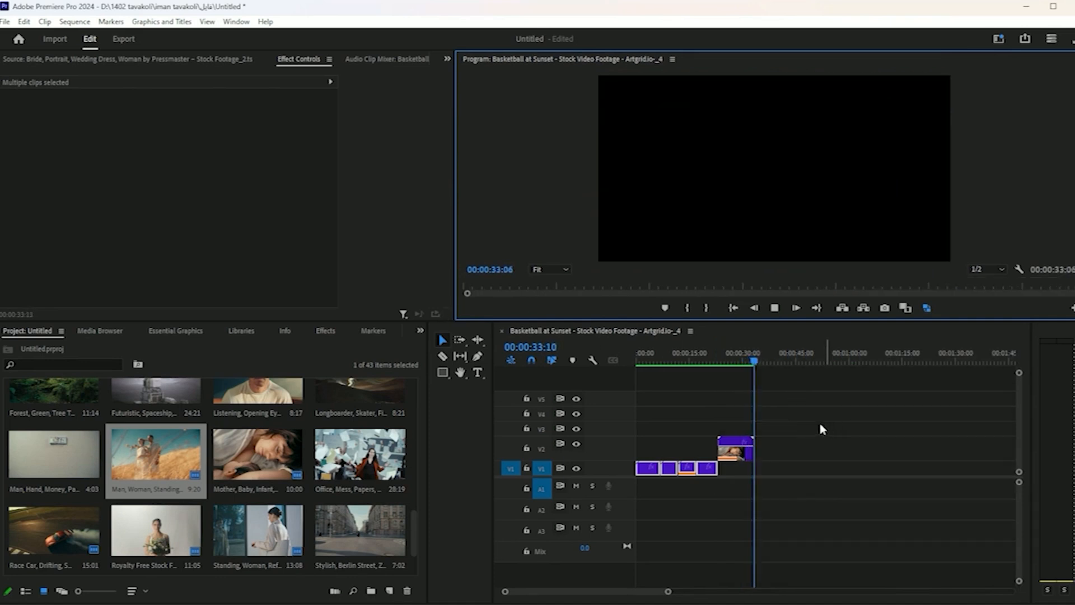
- Play the sequence from 00:00:03:09, shuttling it forward and in reverse with stops, and stop at 00:00:04:16
drag(758, 363, 650, 386)
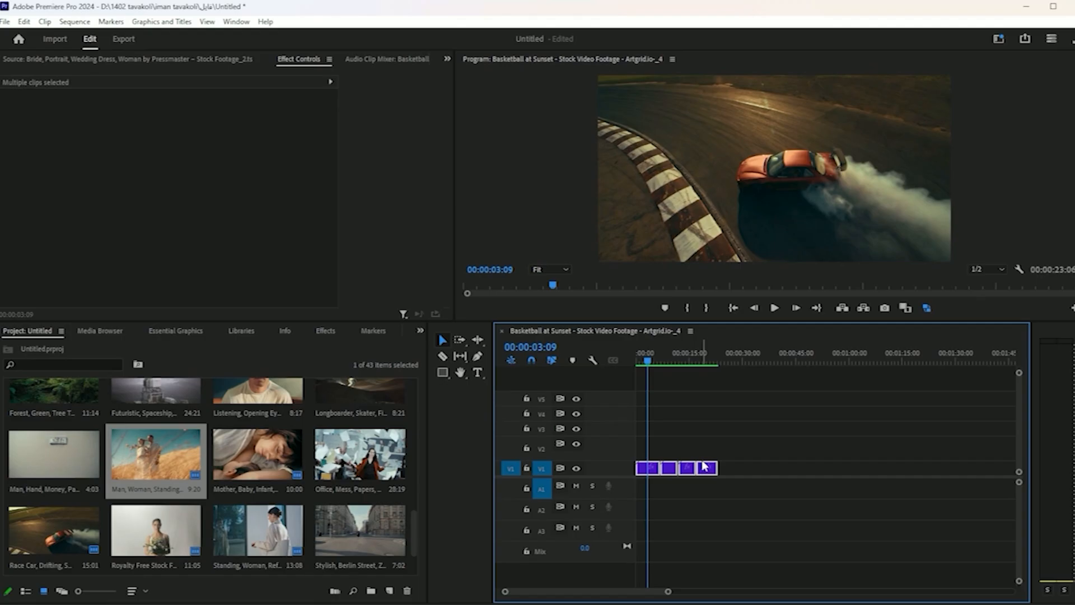
key(space)
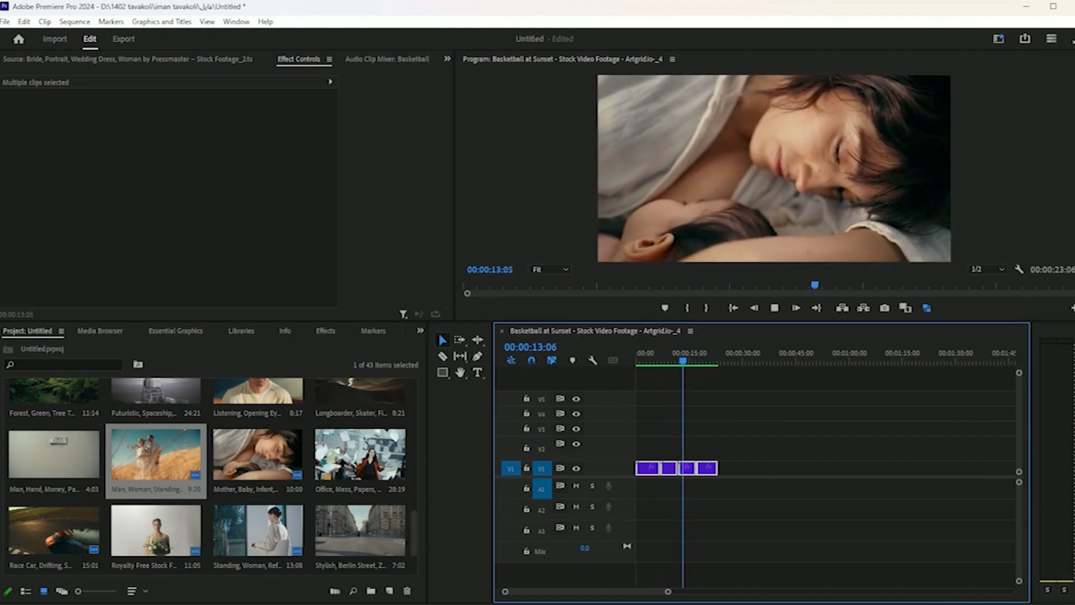
key(j)
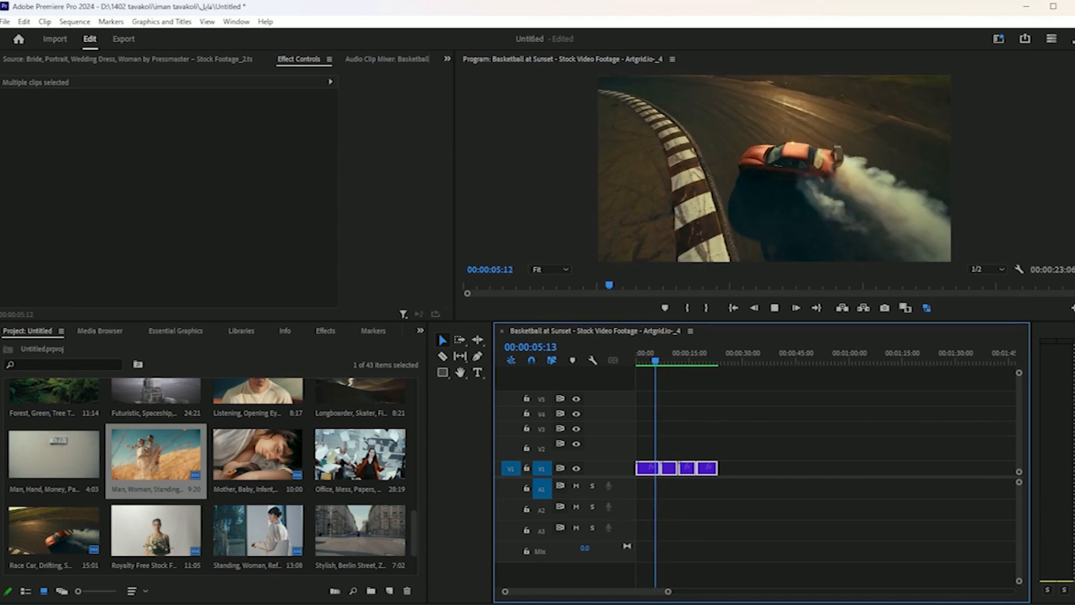
key(k)
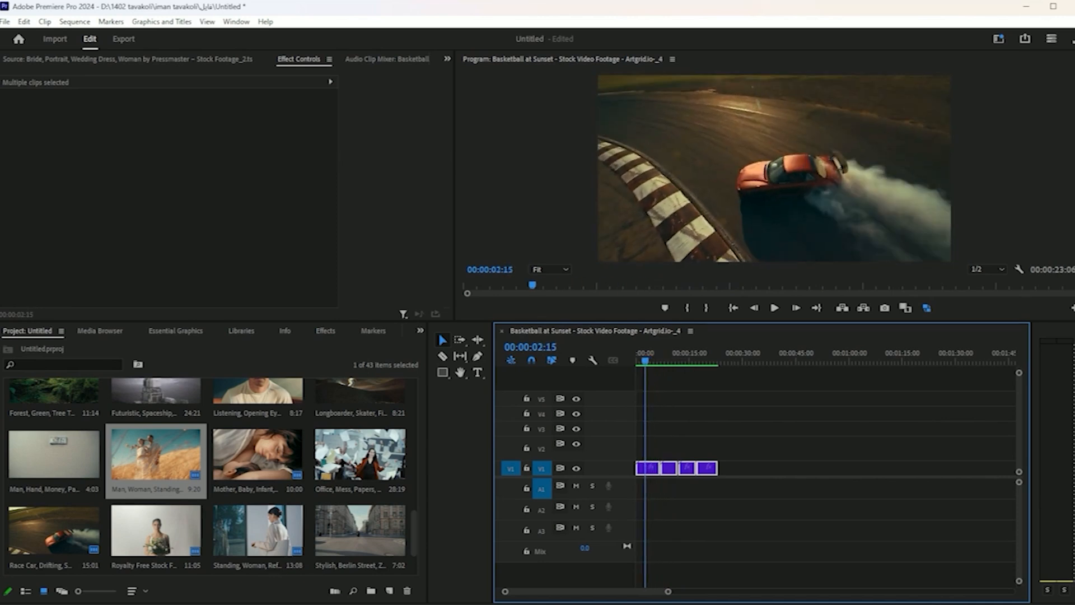
key(l)
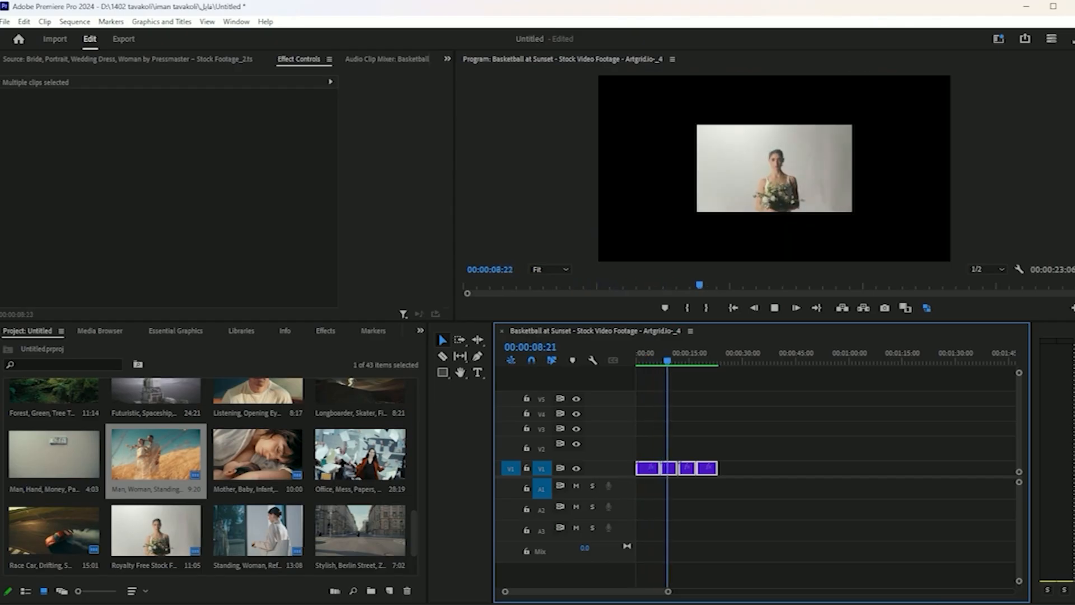
key(k)
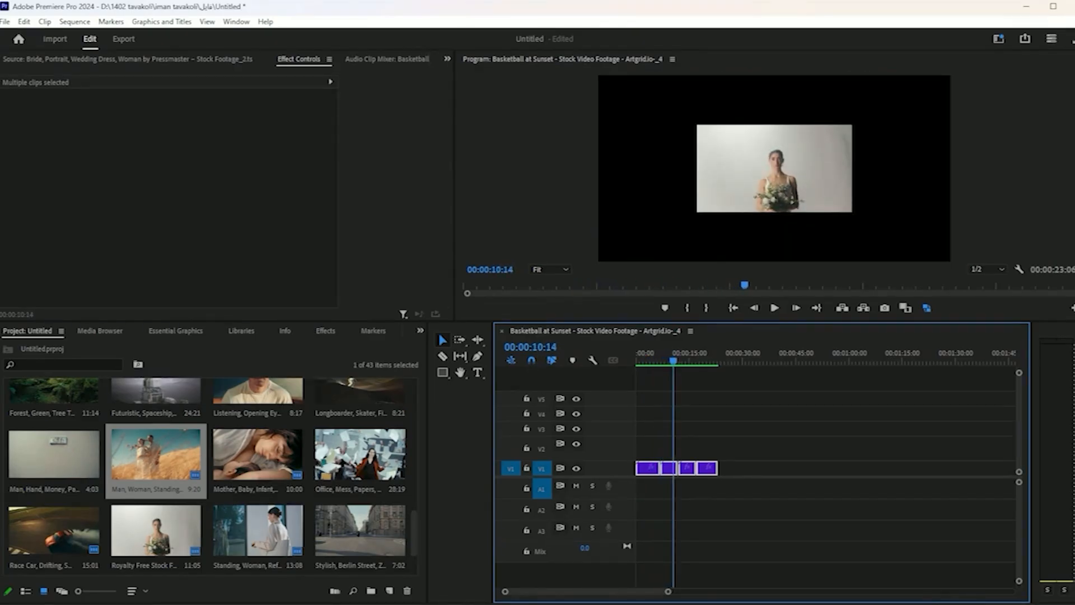
key(j)
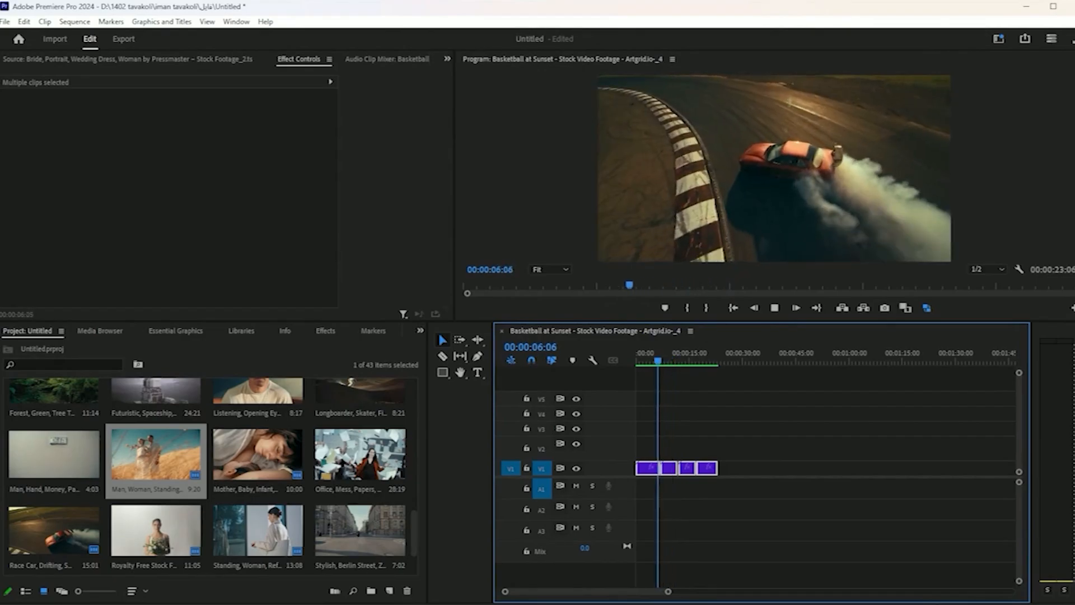
key(k)
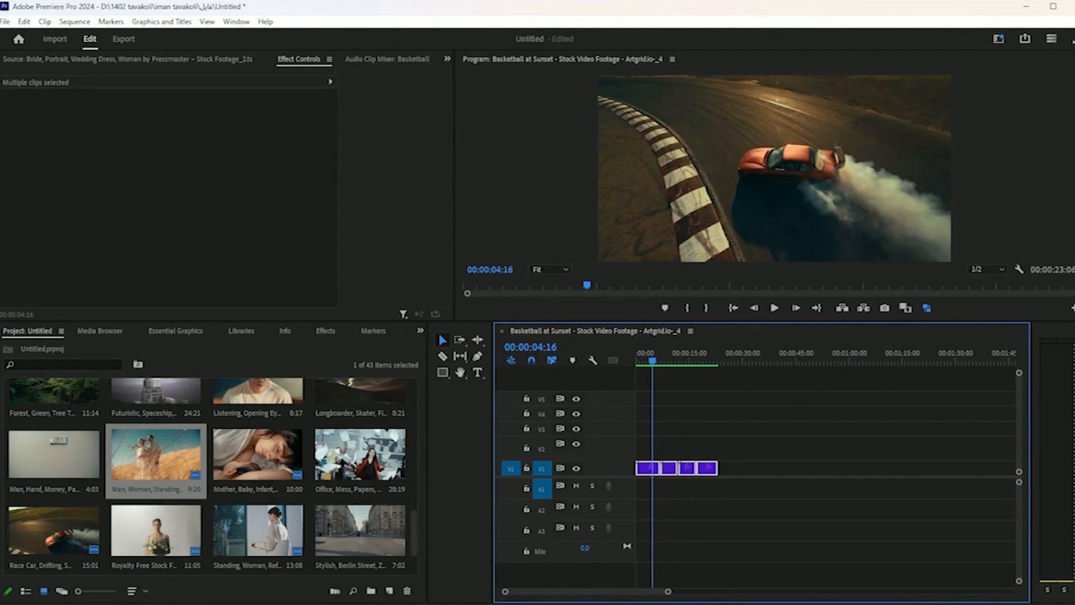
- Move the playhead frame by frame forward to 00:00:05:00, and step back and forth to end at 00:00:04:18
key(Right)
key(Right)
key(Right)
key(Right)
key(Right)
key(Right)
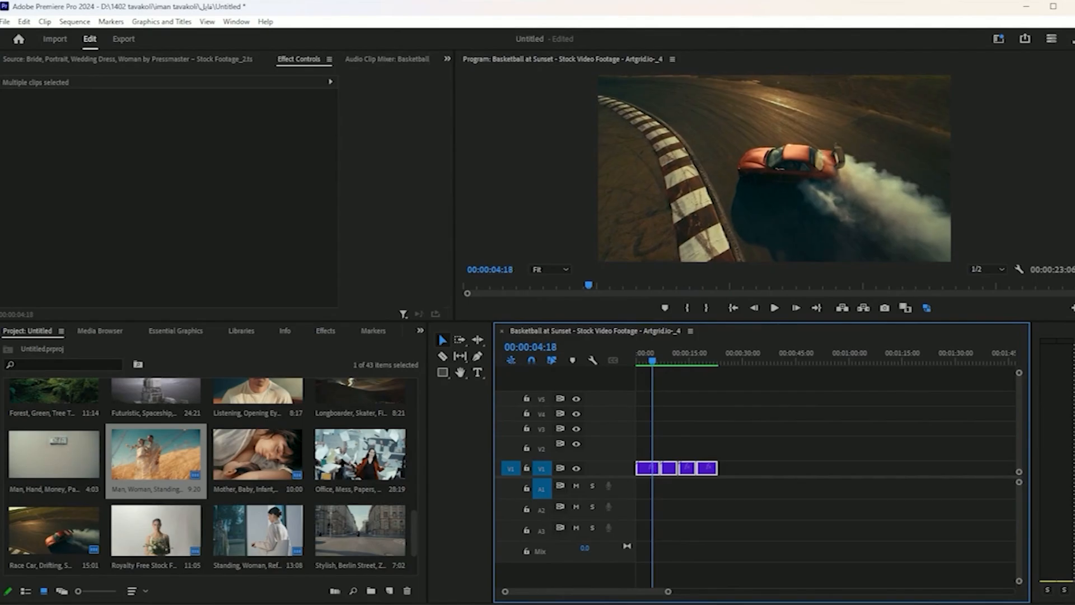
key(Right)
key(Right)
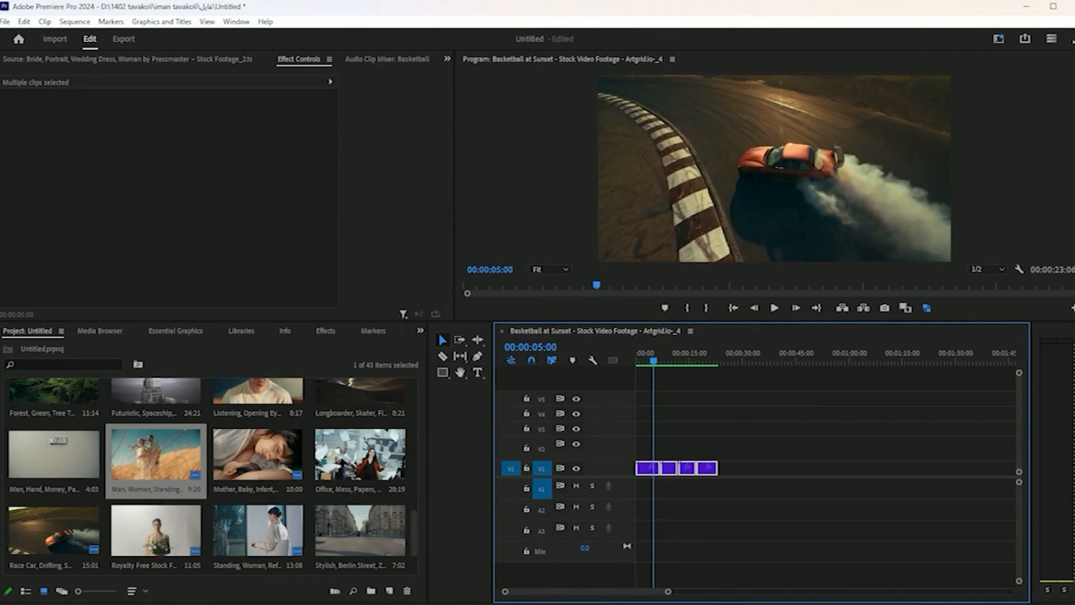
key(Left)
key(Left)
key(Left)
key(Left)
key(Left)
key(Left)
key(Left)
key(Left)
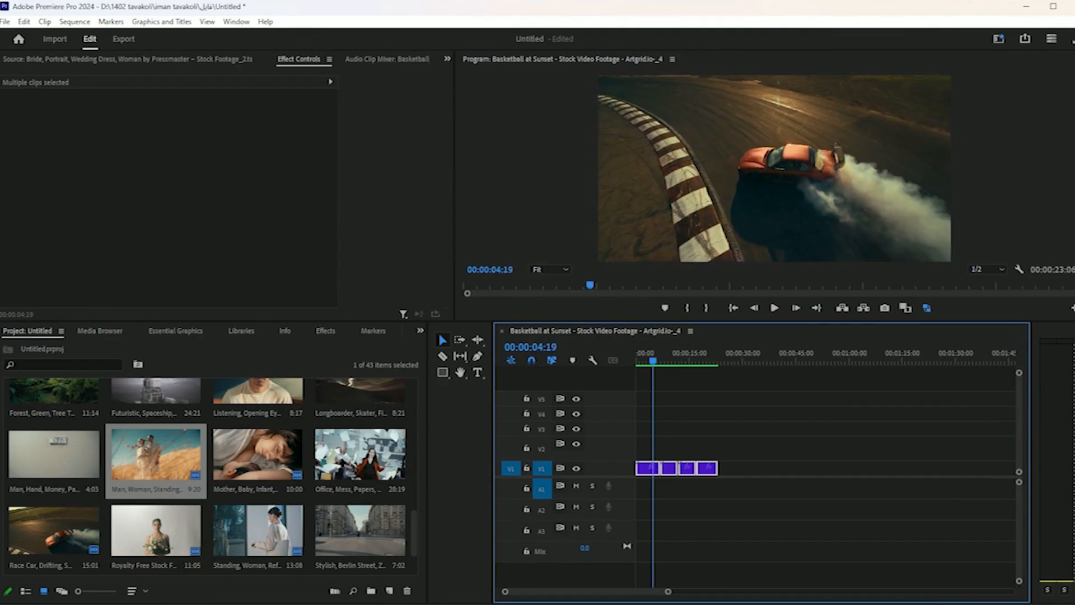
key(Left)
key(Left)
key(Right)
key(Right)
key(Right)
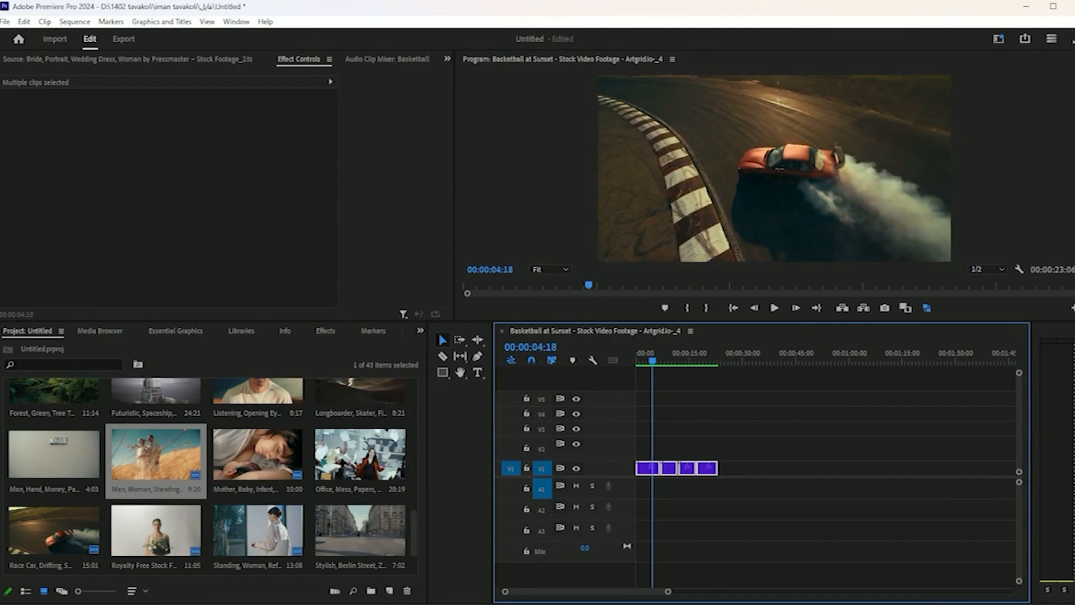